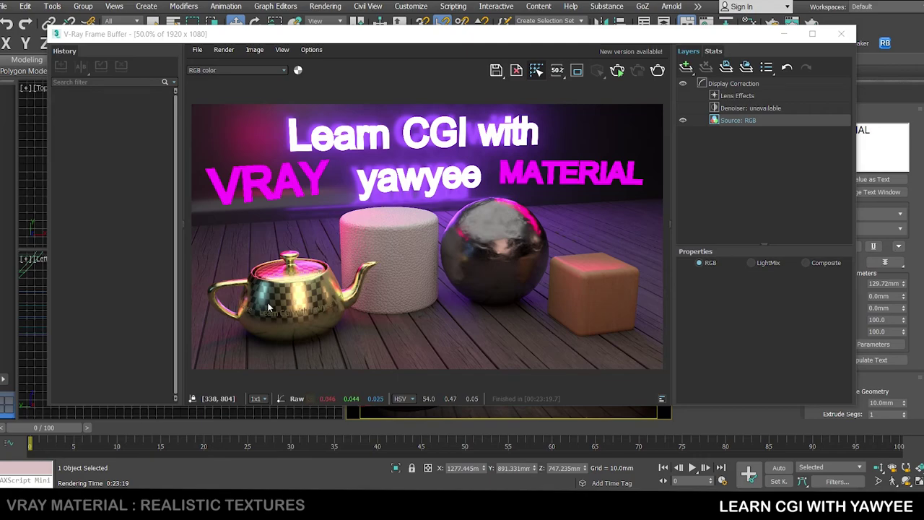
- Examine the gold teapot's checker pattern and lettering up close in the rendered image
{"action": "scroll", "coordinate": [268, 305], "scroll_direction": "up", "scroll_amount": 1}
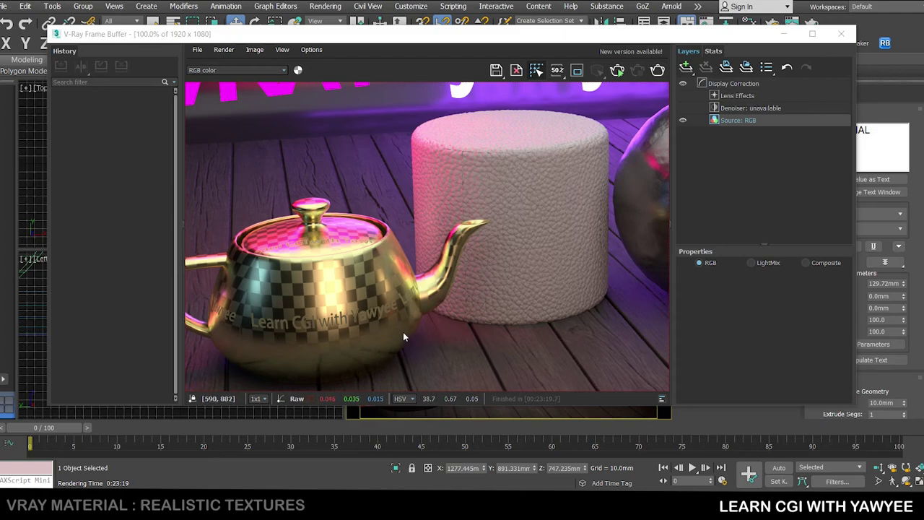
{"action": "middle_click_drag", "start_coordinate": [389, 310], "coordinate": [445, 256]}
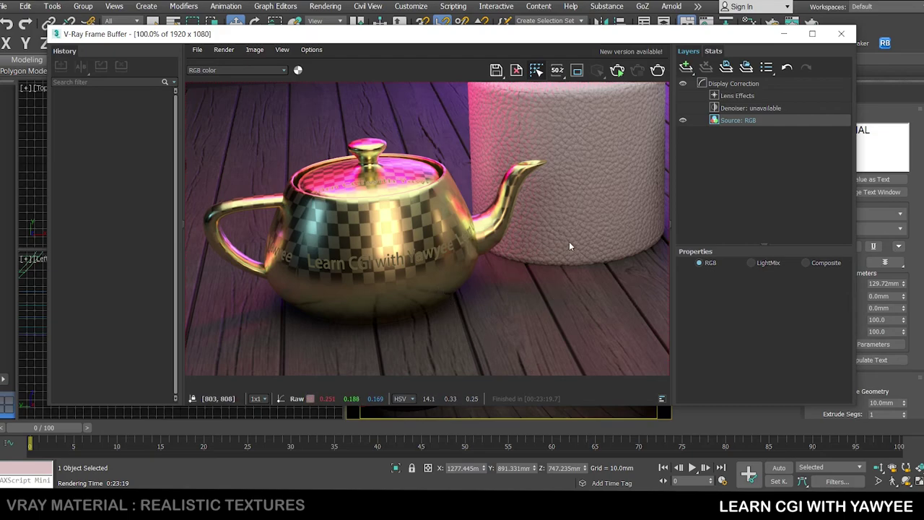
{"action": "scroll", "coordinate": [569, 245], "scroll_direction": "down", "scroll_amount": 2}
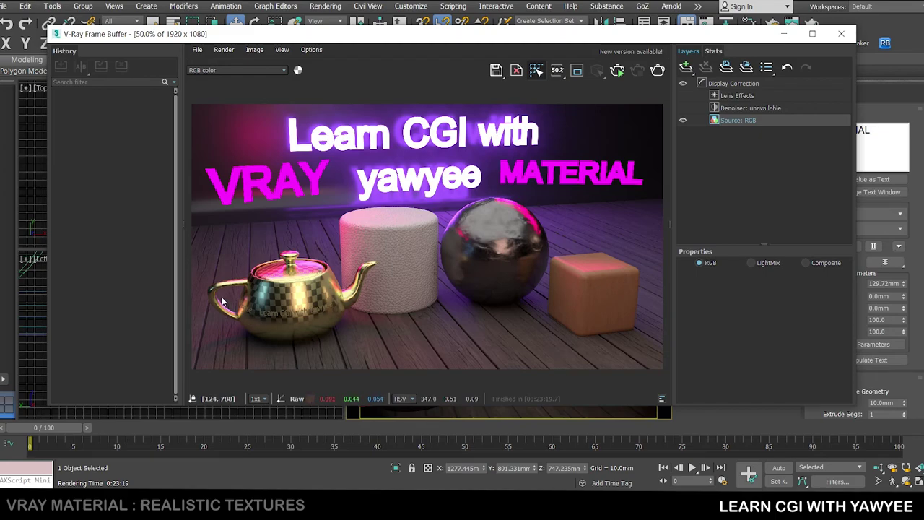
{"action": "scroll", "coordinate": [207, 299], "scroll_direction": "up", "scroll_amount": 2}
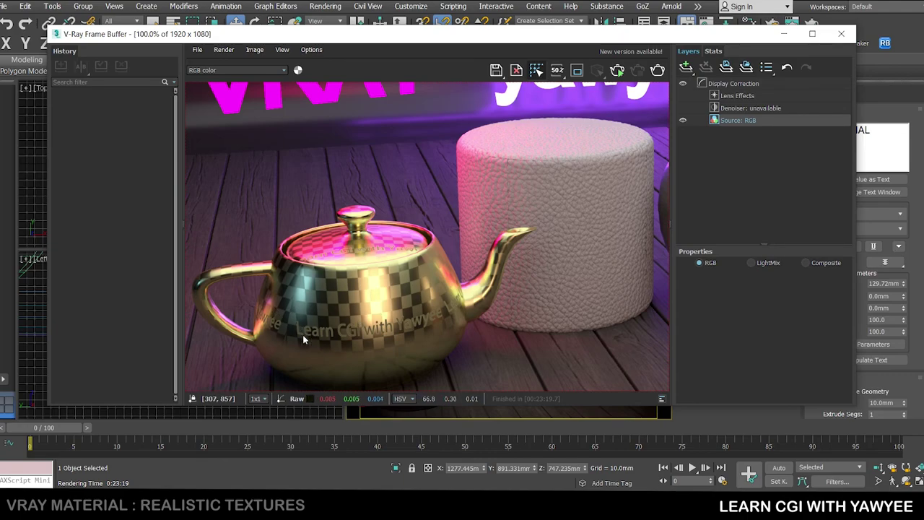
{"action": "scroll", "coordinate": [301, 336], "scroll_direction": "up", "scroll_amount": 1}
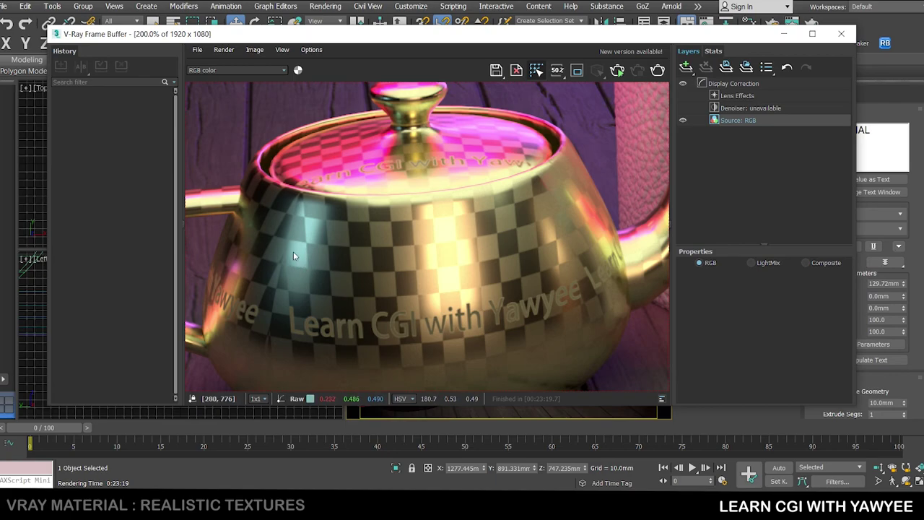
{"action": "scroll", "coordinate": [433, 318], "scroll_direction": "down", "scroll_amount": 1}
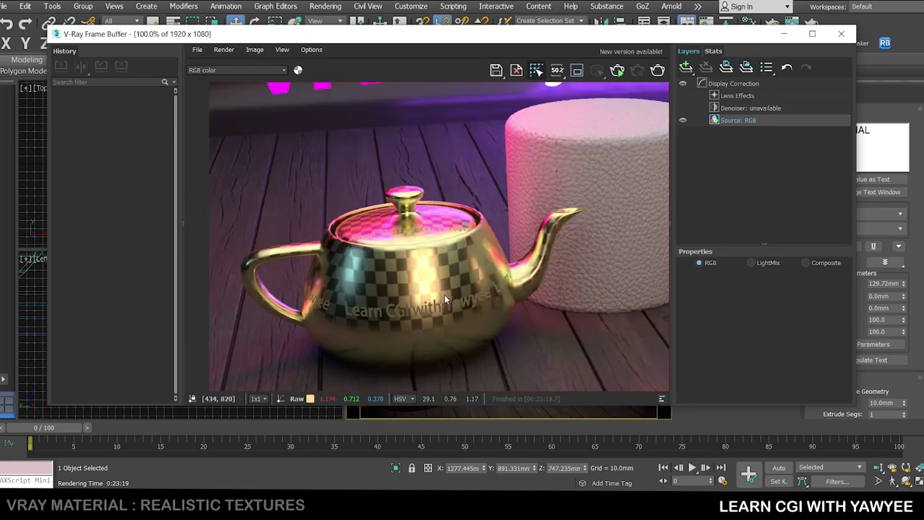
{"action": "scroll", "coordinate": [512, 273], "scroll_direction": "down", "scroll_amount": 2}
- Examine the leather cylinder, the metal sphere and the wooden cube up close in the rendered image
{"action": "scroll", "coordinate": [442, 255], "scroll_direction": "up", "scroll_amount": 1}
{"action": "scroll", "coordinate": [415, 249], "scroll_direction": "up", "scroll_amount": 1}
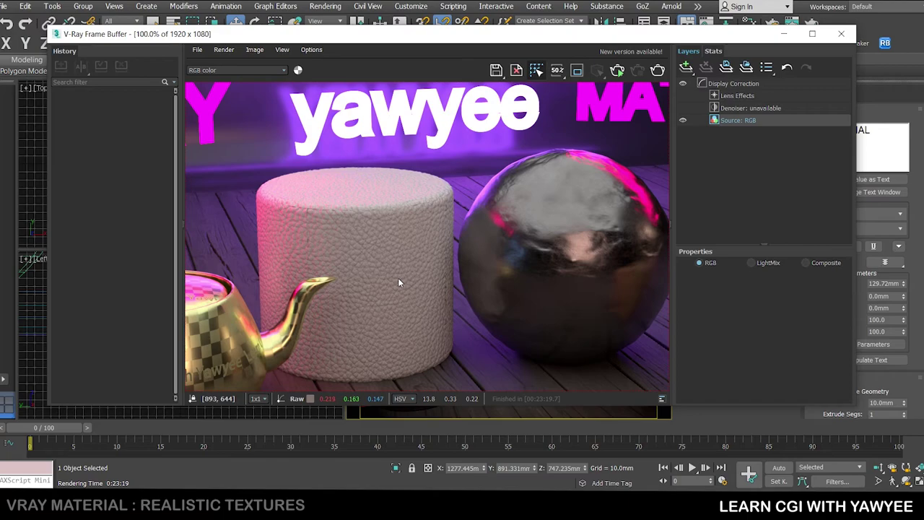
{"action": "scroll", "coordinate": [506, 271], "scroll_direction": "down", "scroll_amount": 1}
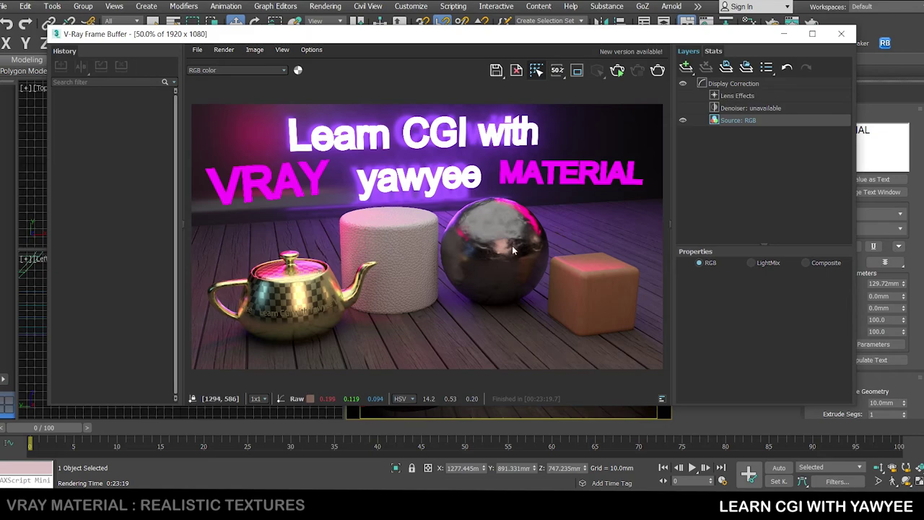
{"action": "scroll", "coordinate": [531, 242], "scroll_direction": "up", "scroll_amount": 1}
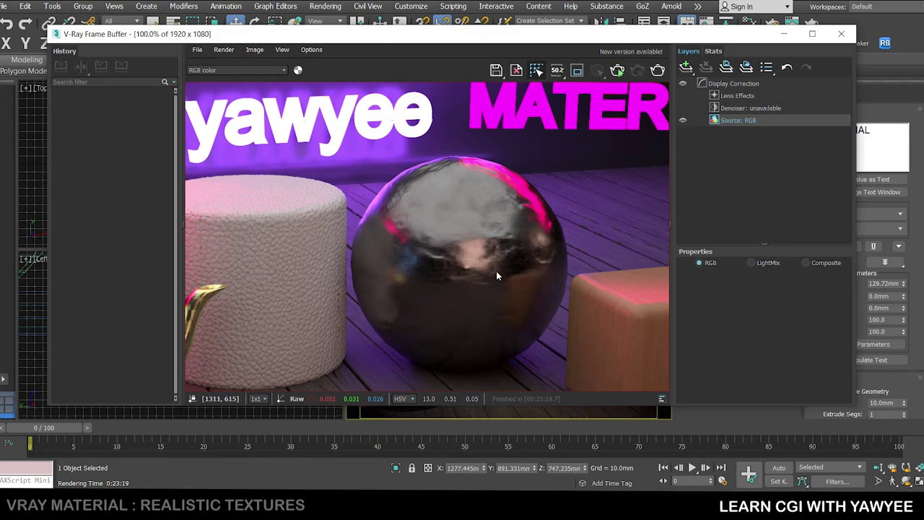
{"action": "scroll", "coordinate": [534, 260], "scroll_direction": "down", "scroll_amount": 5}
{"action": "scroll", "coordinate": [621, 289], "scroll_direction": "up", "scroll_amount": 5}
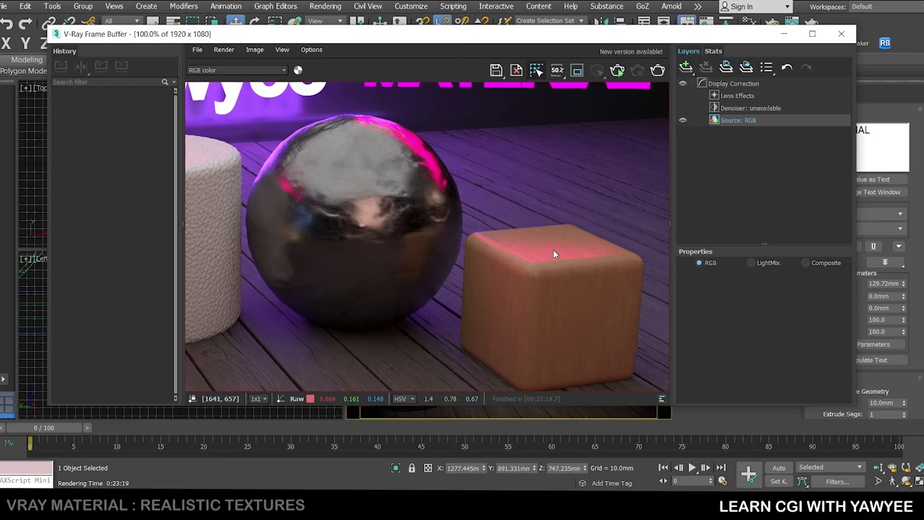
{"action": "scroll", "coordinate": [553, 249], "scroll_direction": "down", "scroll_amount": 3}
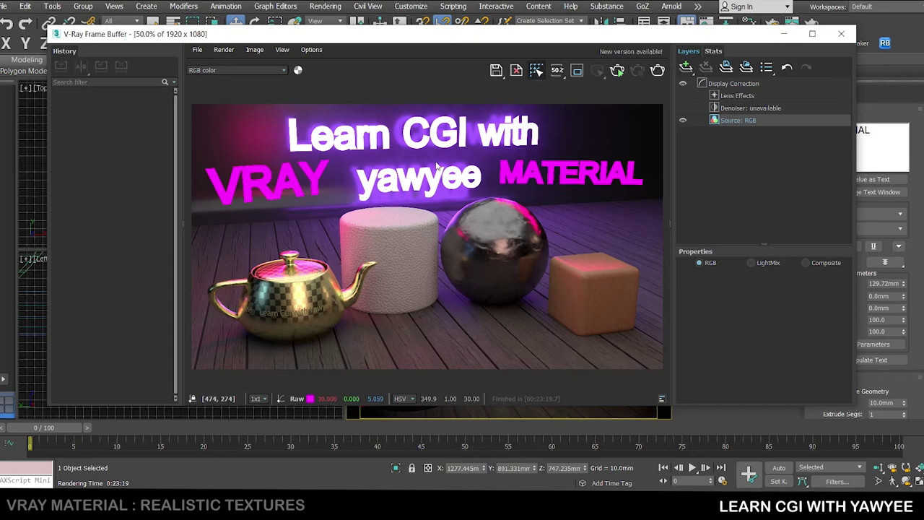
- Minimize the rendered image and look over the objects, lights and backdrop in the Perspective view
{"action": "left_click", "coordinate": [786, 35]}
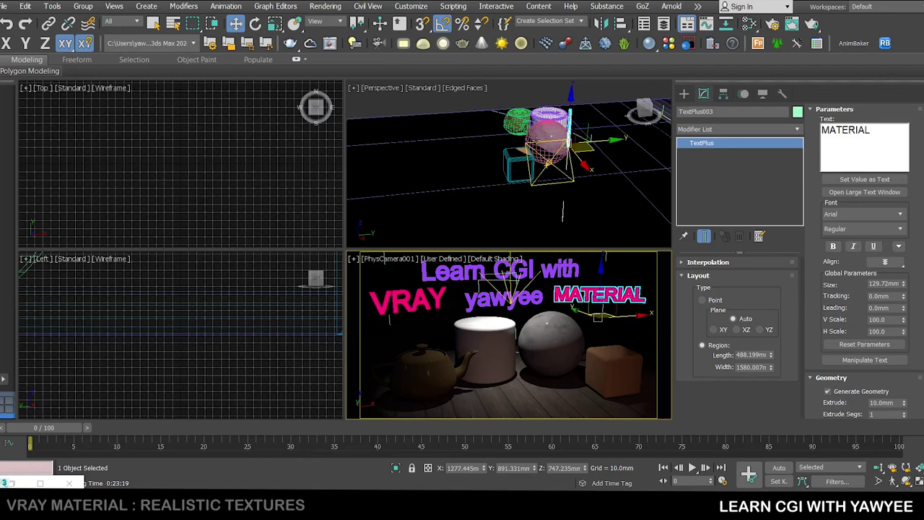
{"action": "scroll", "coordinate": [536, 140], "scroll_direction": "up", "scroll_amount": 2}
{"action": "middle_click_drag", "start_coordinate": [504, 163], "coordinate": [480, 167], "text": "alt"}
{"action": "scroll", "coordinate": [526, 159], "scroll_direction": "down", "scroll_amount": 3}
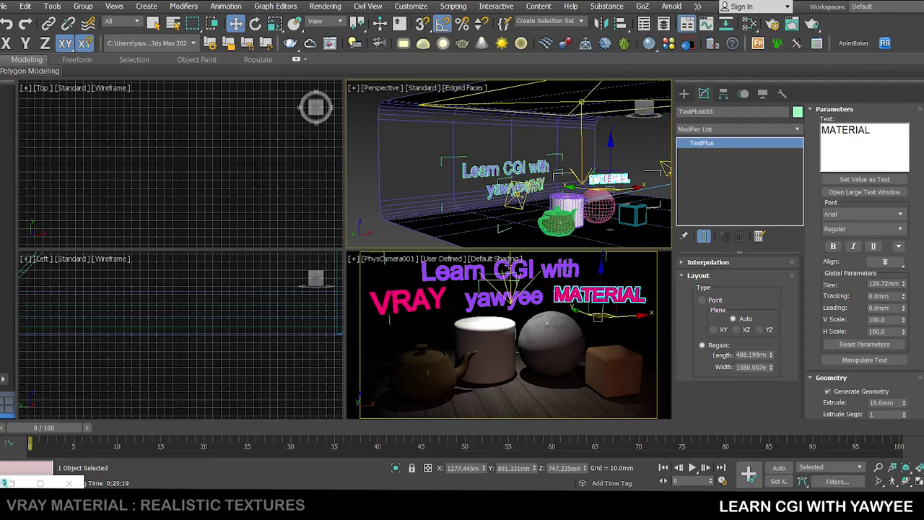
{"action": "middle_click_drag", "start_coordinate": [535, 185], "coordinate": [495, 169]}
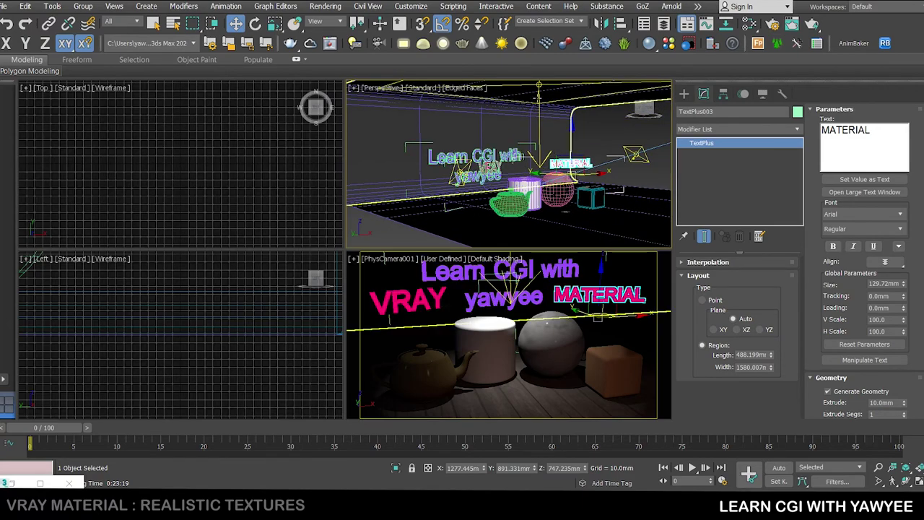
{"action": "key", "text": "shift+z"}
{"action": "key", "text": "shift+z"}
{"action": "key", "text": "shift+z"}
{"action": "key", "text": "shift+z"}
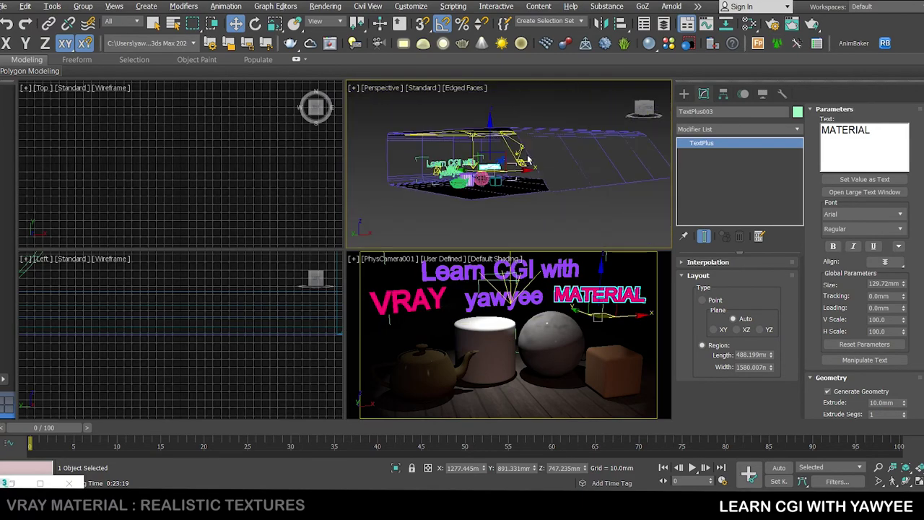
{"action": "key", "text": "shift+z"}
{"action": "key", "text": "shift+z"}
{"action": "key", "text": "shift+z"}
{"action": "key", "text": "shift+z"}
{"action": "key", "text": "shift+z"}
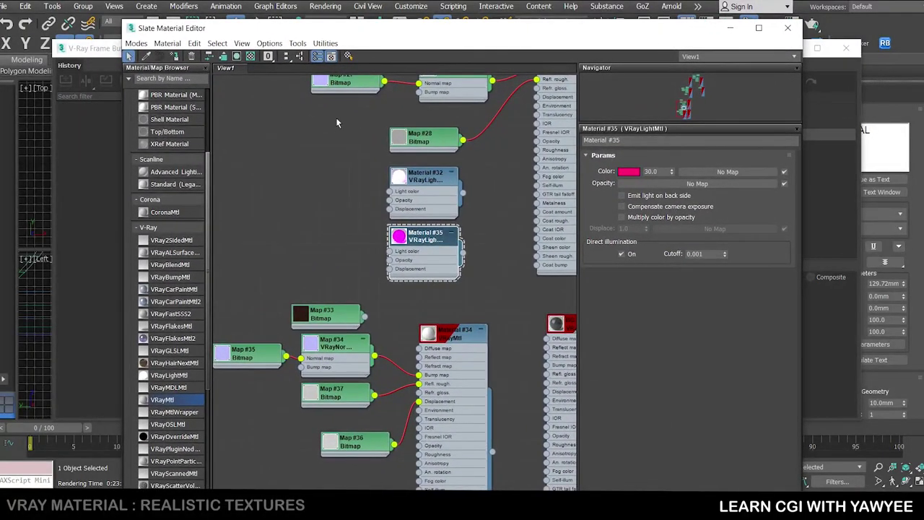
- Move the VRayLightMtl nodes Material #32 and Material #35 away from Material #29's network into the empty area beside it
{"action": "scroll", "coordinate": [321, 158], "scroll_direction": "down", "scroll_amount": 2}
{"action": "scroll", "coordinate": [467, 205], "scroll_direction": "down", "scroll_amount": 1}
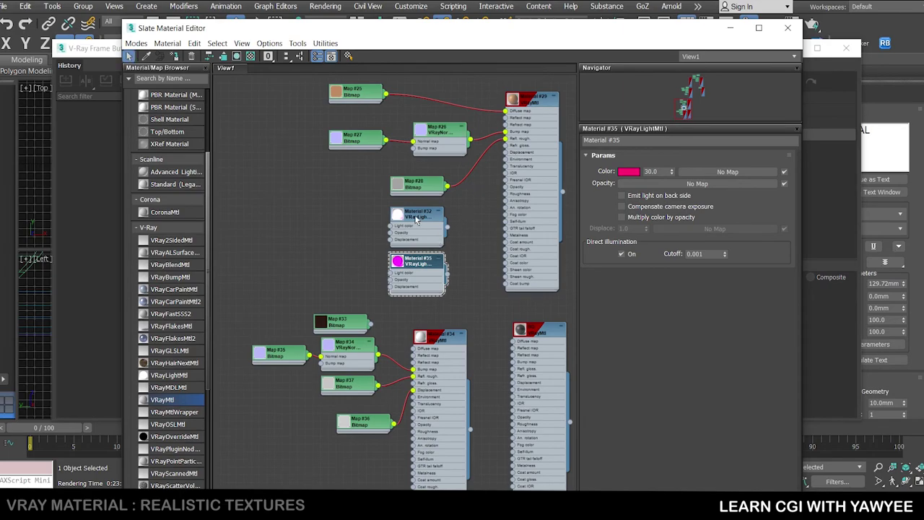
{"action": "left_click_drag", "start_coordinate": [416, 220], "coordinate": [332, 206]}
{"action": "left_click_drag", "start_coordinate": [409, 264], "coordinate": [323, 253]}
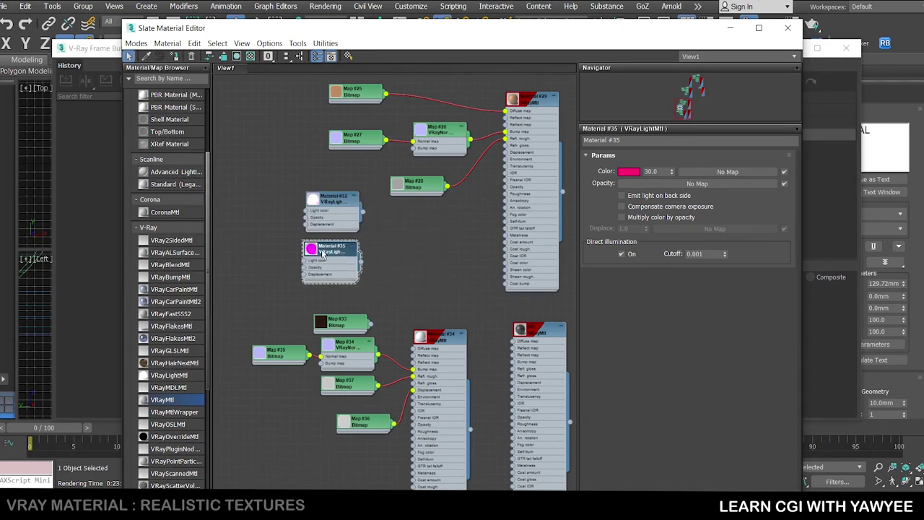
{"action": "left_click_drag", "start_coordinate": [332, 202], "coordinate": [286, 177]}
{"action": "left_click_drag", "start_coordinate": [332, 246], "coordinate": [283, 228]}
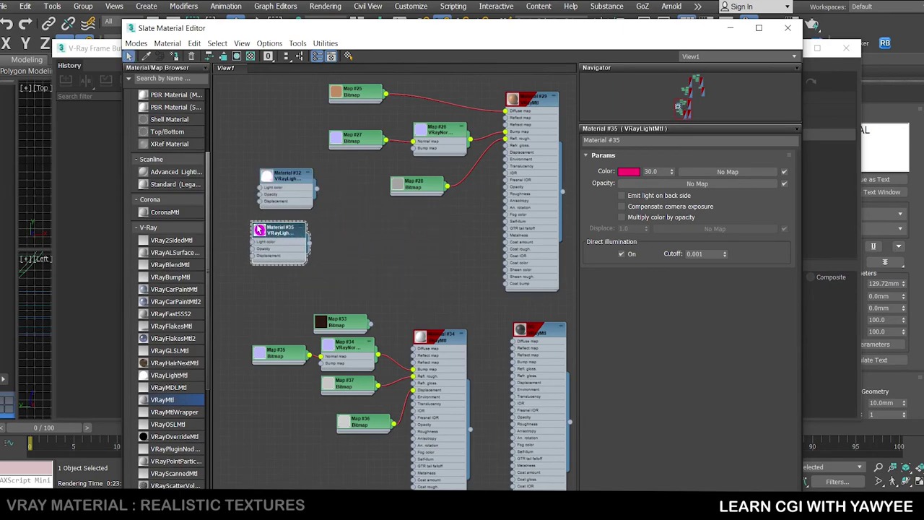
- Compare the two VRayLightMtl materials with the glowing lettering in the rendered image
{"action": "scroll", "coordinate": [284, 193], "scroll_direction": "up", "scroll_amount": 4}
{"action": "left_click_drag", "start_coordinate": [375, 39], "coordinate": [509, 353]}
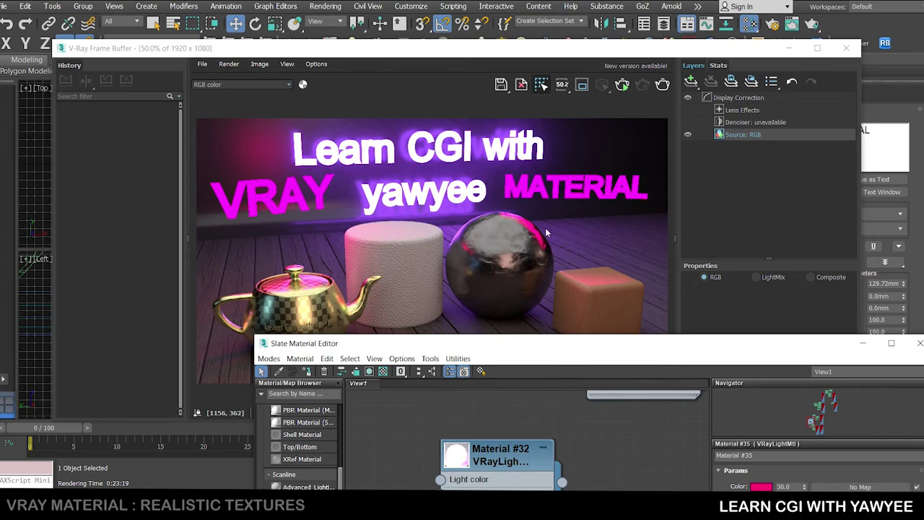
{"action": "left_click_drag", "start_coordinate": [583, 346], "coordinate": [475, 104]}
- Examine the wood material's node network, Material #29, and show the parameters of its diffuse bitmap, Map #25
{"action": "scroll", "coordinate": [496, 214], "scroll_direction": "down", "scroll_amount": 3}
{"action": "middle_click_drag", "start_coordinate": [514, 204], "coordinate": [402, 206]}
{"action": "scroll", "coordinate": [449, 262], "scroll_direction": "down", "scroll_amount": 2}
{"action": "middle_click_drag", "start_coordinate": [507, 170], "coordinate": [476, 195]}
{"action": "scroll", "coordinate": [476, 194], "scroll_direction": "up", "scroll_amount": 4}
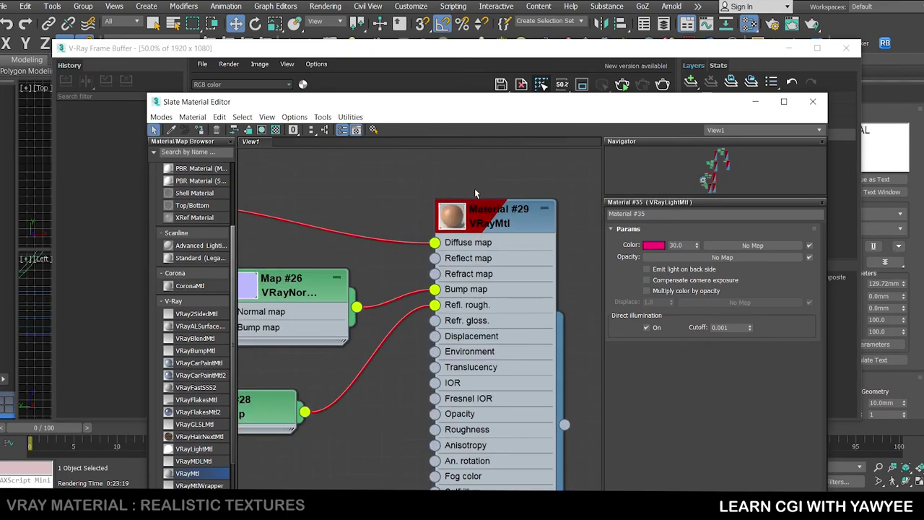
{"action": "left_click_drag", "start_coordinate": [510, 101], "coordinate": [543, 84]}
{"action": "scroll", "coordinate": [452, 172], "scroll_direction": "down", "scroll_amount": 4}
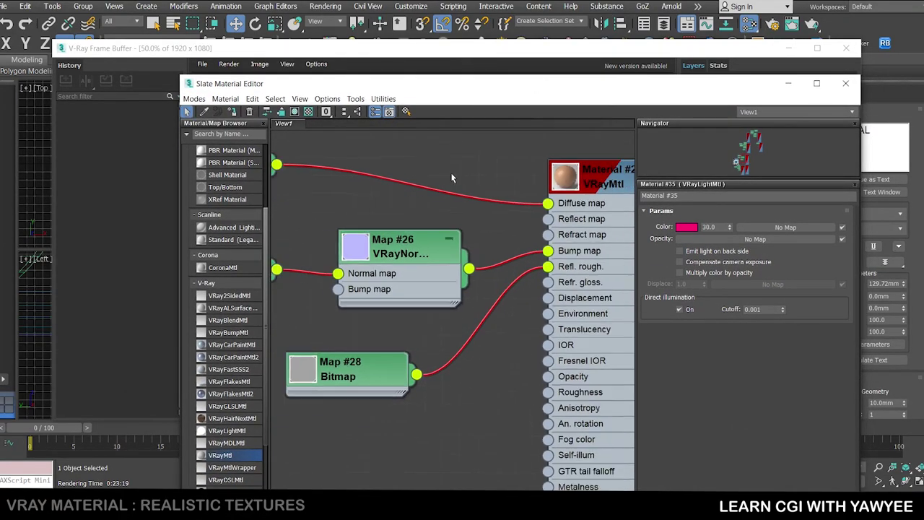
{"action": "left_click_drag", "start_coordinate": [331, 173], "coordinate": [447, 170]}
{"action": "middle_click_drag", "start_coordinate": [611, 203], "coordinate": [531, 180]}
{"action": "middle_click_drag", "start_coordinate": [418, 186], "coordinate": [496, 177]}
{"action": "scroll", "coordinate": [399, 175], "scroll_direction": "up", "scroll_amount": 1}
{"action": "double_click", "coordinate": [399, 175]}
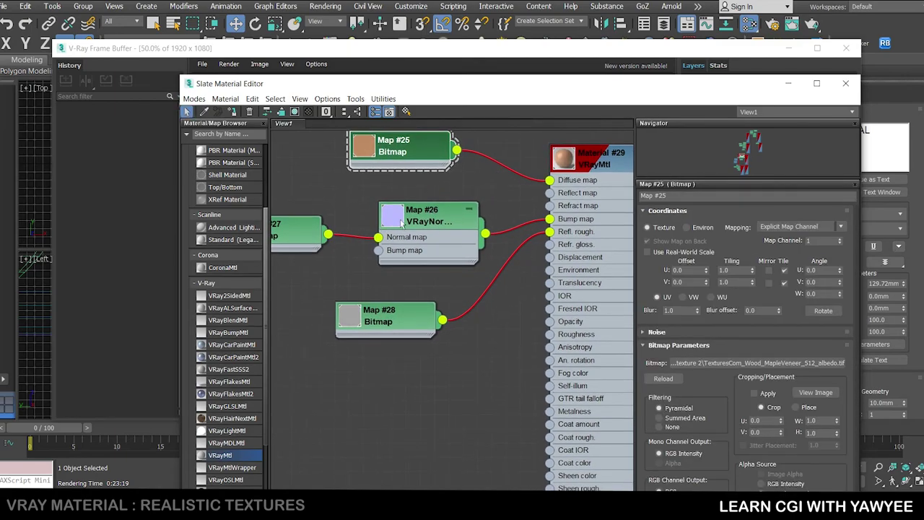
{"action": "left_click_drag", "start_coordinate": [600, 83], "coordinate": [595, 49]}
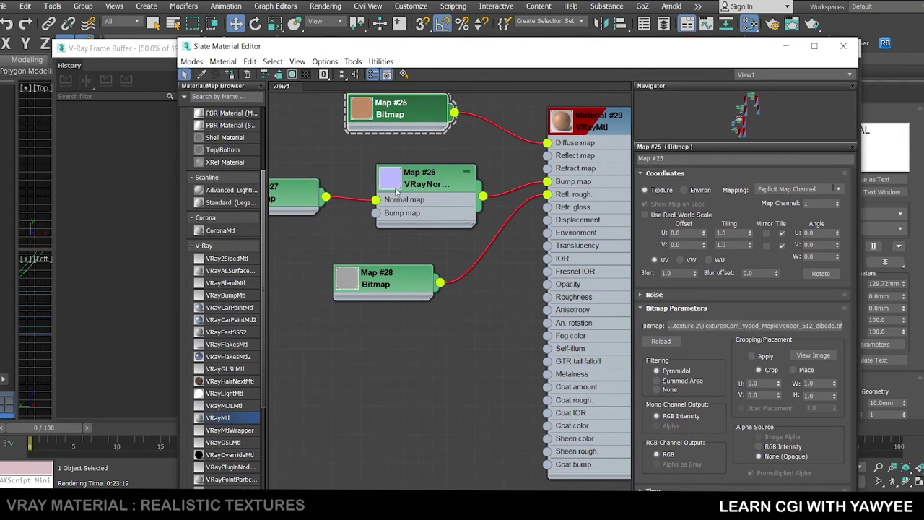
- Examine the normal map nodes and the roughness bitmap feeding Material #29
{"action": "middle_click_drag", "start_coordinate": [332, 217], "coordinate": [429, 213]}
{"action": "scroll", "coordinate": [352, 189], "scroll_direction": "up", "scroll_amount": 2}
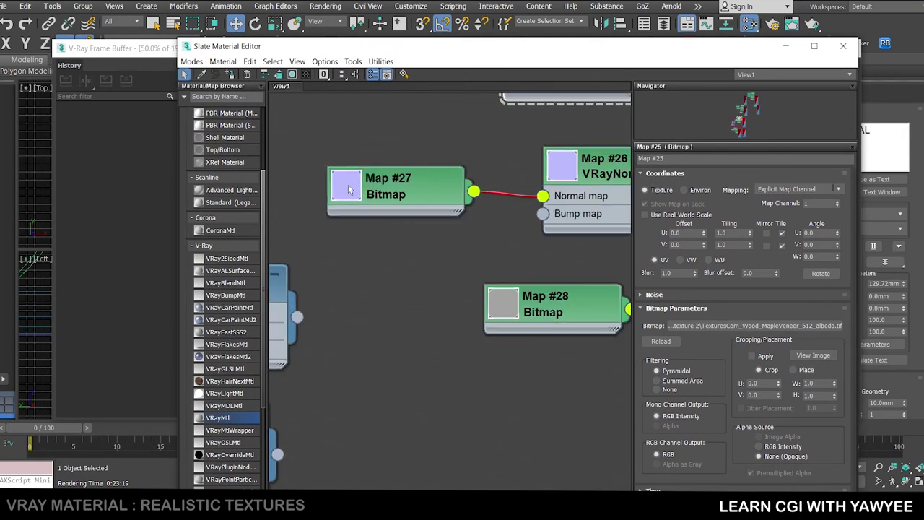
{"action": "scroll", "coordinate": [433, 194], "scroll_direction": "down", "scroll_amount": 1}
{"action": "middle_click_drag", "start_coordinate": [504, 235], "coordinate": [307, 222]}
{"action": "scroll", "coordinate": [481, 272], "scroll_direction": "down", "scroll_amount": 1}
{"action": "middle_click_drag", "start_coordinate": [481, 272], "coordinate": [468, 309]}
{"action": "middle_click_drag", "start_coordinate": [330, 278], "coordinate": [430, 232]}
{"action": "scroll", "coordinate": [401, 269], "scroll_direction": "up", "scroll_amount": 2}
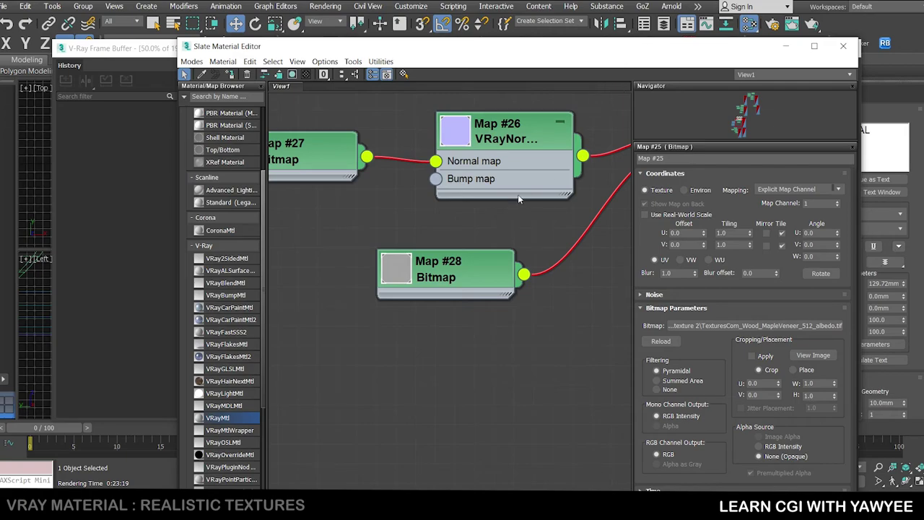
{"action": "scroll", "coordinate": [508, 216], "scroll_direction": "down", "scroll_amount": 4}
{"action": "middle_click_drag", "start_coordinate": [565, 274], "coordinate": [455, 354]}
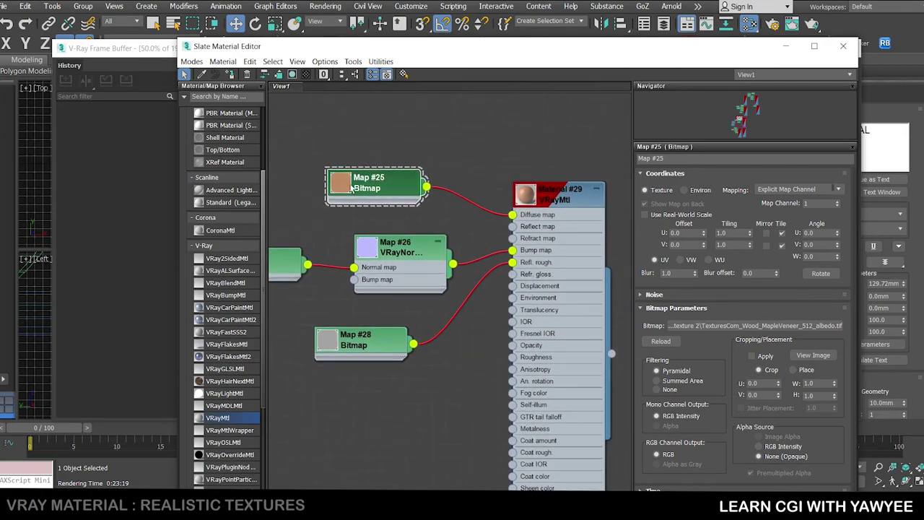
- Locate the metal material, Material #28, in the node view and inspect its map connections
{"action": "middle_click_drag", "start_coordinate": [444, 155], "coordinate": [462, 293]}
{"action": "scroll", "coordinate": [504, 192], "scroll_direction": "down", "scroll_amount": 2}
{"action": "middle_click_drag", "start_coordinate": [504, 192], "coordinate": [411, 310]}
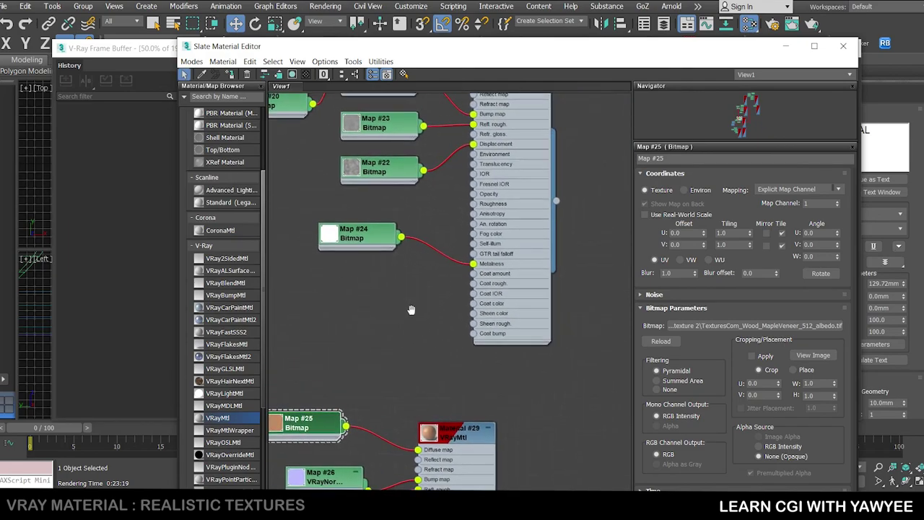
{"action": "middle_click_drag", "start_coordinate": [462, 218], "coordinate": [463, 338]}
{"action": "scroll", "coordinate": [550, 186], "scroll_direction": "up", "scroll_amount": 1}
{"action": "scroll", "coordinate": [516, 163], "scroll_direction": "up", "scroll_amount": 1}
{"action": "middle_click_drag", "start_coordinate": [500, 157], "coordinate": [531, 151]}
{"action": "scroll", "coordinate": [514, 191], "scroll_direction": "up", "scroll_amount": 2}
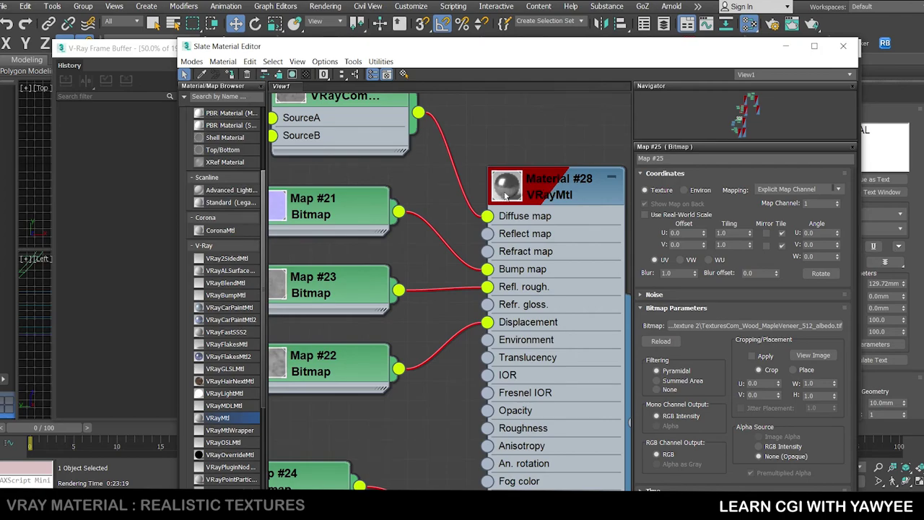
- Move the Map #20 bitmap node to just above Map #18 in Material #28's network
{"action": "scroll", "coordinate": [430, 194], "scroll_direction": "down", "scroll_amount": 2}
{"action": "middle_click_drag", "start_coordinate": [366, 191], "coordinate": [569, 183]}
{"action": "scroll", "coordinate": [484, 186], "scroll_direction": "down", "scroll_amount": 1}
{"action": "scroll", "coordinate": [459, 240], "scroll_direction": "down", "scroll_amount": 1}
{"action": "middle_click_drag", "start_coordinate": [431, 312], "coordinate": [385, 337]}
{"action": "scroll", "coordinate": [404, 301], "scroll_direction": "down", "scroll_amount": 1}
{"action": "scroll", "coordinate": [418, 314], "scroll_direction": "down", "scroll_amount": 1}
{"action": "left_click_drag", "start_coordinate": [337, 260], "coordinate": [337, 151]}
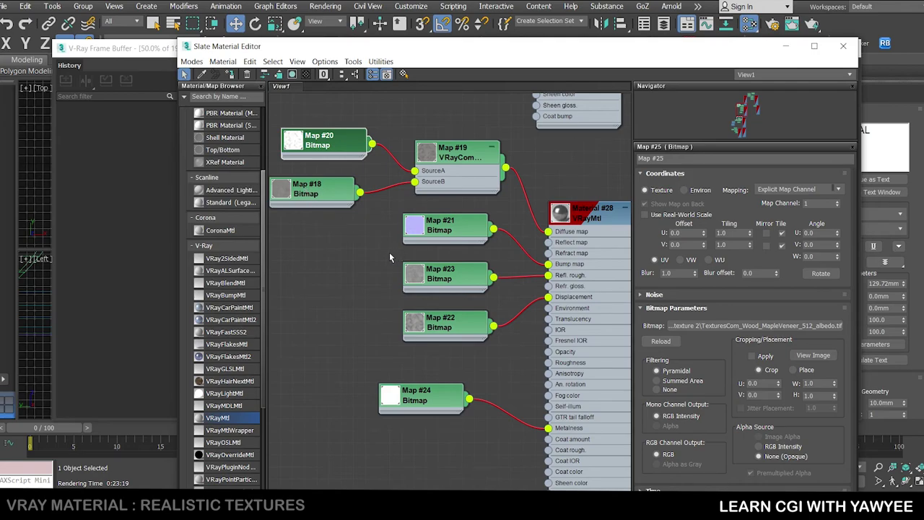
- Examine the bump, roughness, displacement and metalness bitmaps connected to Material #28
{"action": "middle_click_drag", "start_coordinate": [371, 240], "coordinate": [340, 221]}
{"action": "scroll", "coordinate": [402, 221], "scroll_direction": "up", "scroll_amount": 1}
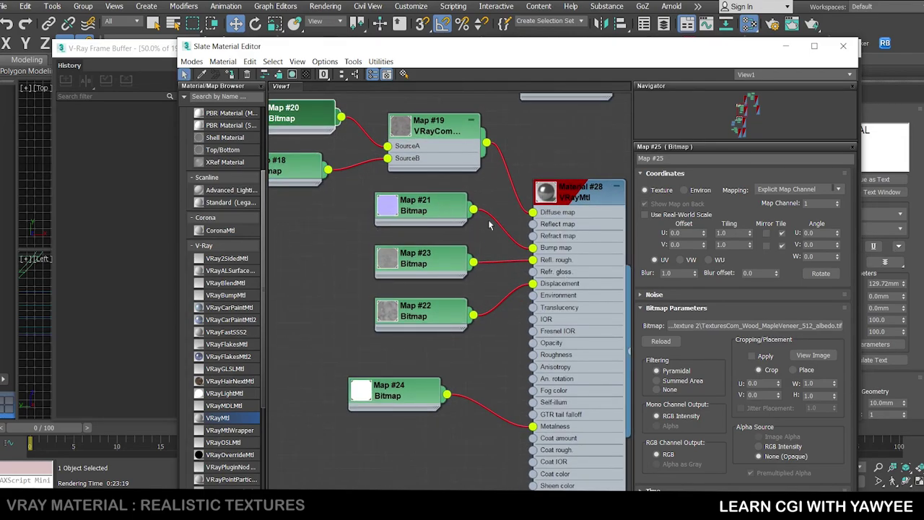
{"action": "middle_click_drag", "start_coordinate": [425, 255], "coordinate": [410, 215]}
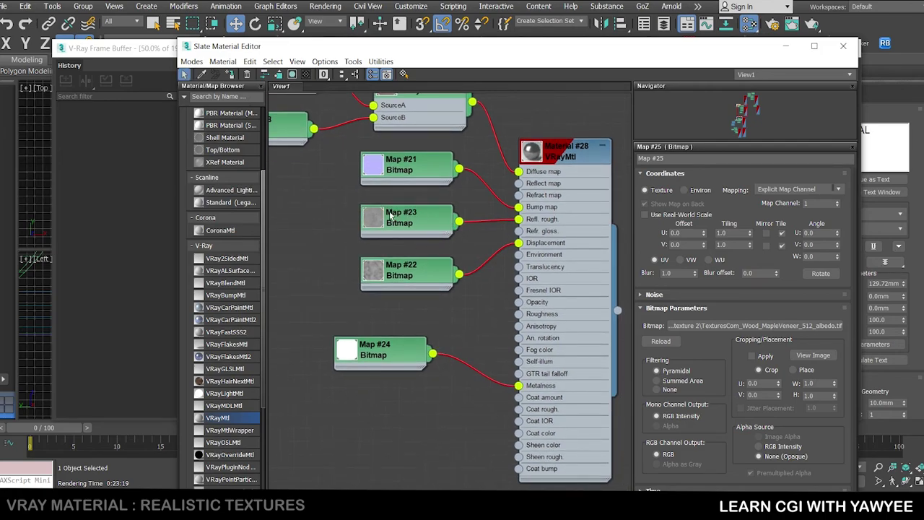
{"action": "middle_click_drag", "start_coordinate": [416, 253], "coordinate": [412, 222]}
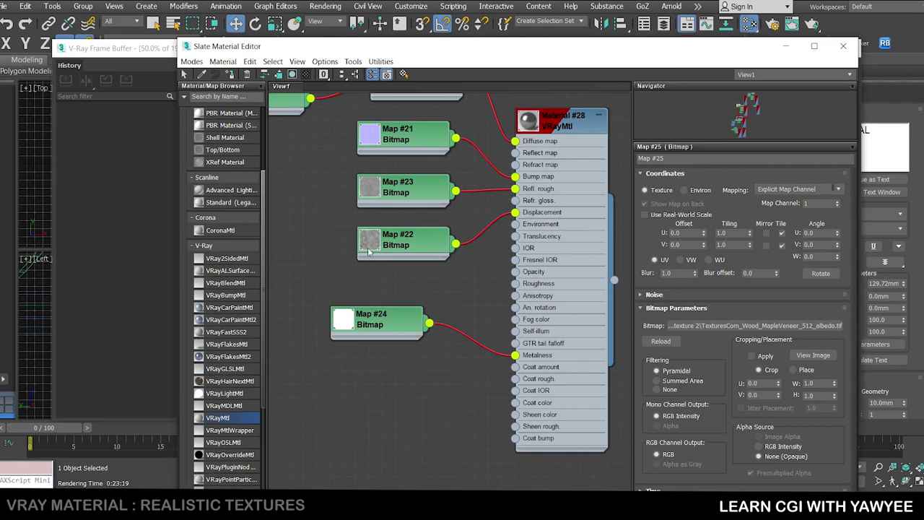
{"action": "middle_click_drag", "start_coordinate": [427, 284], "coordinate": [422, 233]}
{"action": "scroll", "coordinate": [464, 245], "scroll_direction": "down", "scroll_amount": 2}
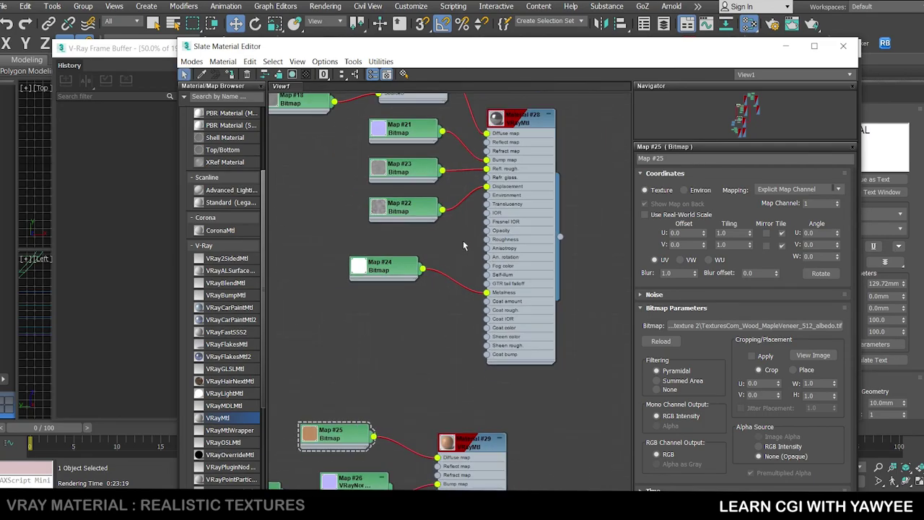
- Look through the remaining material networks and inspect the map connections of Material #25
{"action": "scroll", "coordinate": [464, 242], "scroll_direction": "down", "scroll_amount": 2}
{"action": "middle_click_drag", "start_coordinate": [482, 146], "coordinate": [475, 290]}
{"action": "mouse_move", "coordinate": [552, 206]}
{"action": "middle_mouse_down"}
{"action": "mouse_move", "coordinate": [492, 294]}
{"action": "mouse_move", "coordinate": [542, 201]}
{"action": "middle_mouse_up"}
{"action": "scroll", "coordinate": [498, 295], "scroll_direction": "down", "scroll_amount": 2}
{"action": "middle_click_drag", "start_coordinate": [413, 339], "coordinate": [409, 318]}
{"action": "scroll", "coordinate": [433, 307], "scroll_direction": "up", "scroll_amount": 2}
{"action": "scroll", "coordinate": [409, 318], "scroll_direction": "down", "scroll_amount": 3}
{"action": "middle_click_drag", "start_coordinate": [527, 223], "coordinate": [521, 257]}
{"action": "scroll", "coordinate": [437, 231], "scroll_direction": "up", "scroll_amount": 3}
{"action": "middle_click_drag", "start_coordinate": [541, 186], "coordinate": [411, 293]}
{"action": "scroll", "coordinate": [411, 293], "scroll_direction": "down", "scroll_amount": 3}
{"action": "middle_click_drag", "start_coordinate": [522, 223], "coordinate": [423, 300]}
{"action": "scroll", "coordinate": [532, 190], "scroll_direction": "up", "scroll_amount": 3}
{"action": "scroll", "coordinate": [449, 126], "scroll_direction": "up", "scroll_amount": 3}
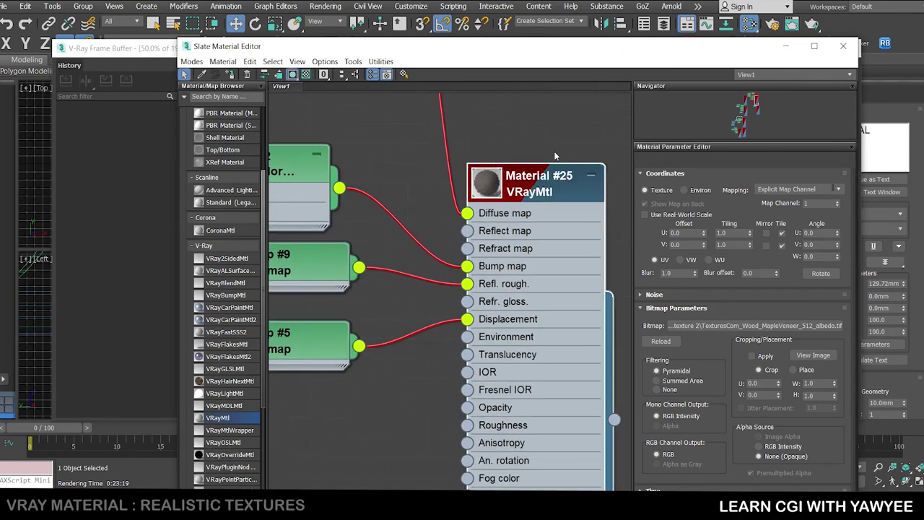
- Open Material #25's parameters and place the Map #8 bitmap node directly above Map #1 in its network
{"action": "double_click", "coordinate": [549, 173]}
{"action": "scroll", "coordinate": [409, 160], "scroll_direction": "down", "scroll_amount": 1}
{"action": "scroll", "coordinate": [409, 158], "scroll_direction": "down", "scroll_amount": 1}
{"action": "middle_click_drag", "start_coordinate": [441, 189], "coordinate": [529, 296]}
{"action": "middle_click_drag", "start_coordinate": [401, 209], "coordinate": [551, 221]}
{"action": "left_click_drag", "start_coordinate": [392, 226], "coordinate": [409, 103]}
{"action": "left_click_drag", "start_coordinate": [378, 153], "coordinate": [395, 188]}
{"action": "middle_click_drag", "start_coordinate": [420, 160], "coordinate": [392, 184]}
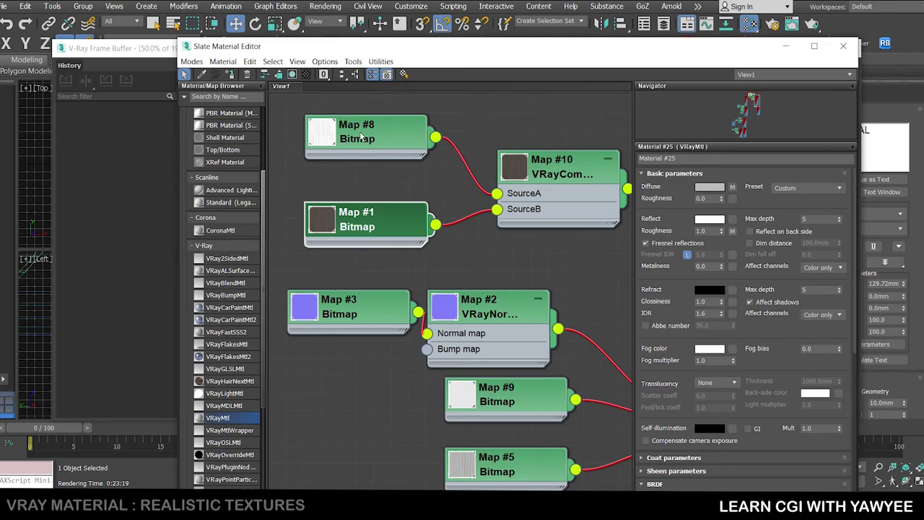
- Open the Map #10 VRayCompTex node and examine its two source bitmaps and blend operator
{"action": "middle_click_drag", "start_coordinate": [495, 134], "coordinate": [349, 111]}
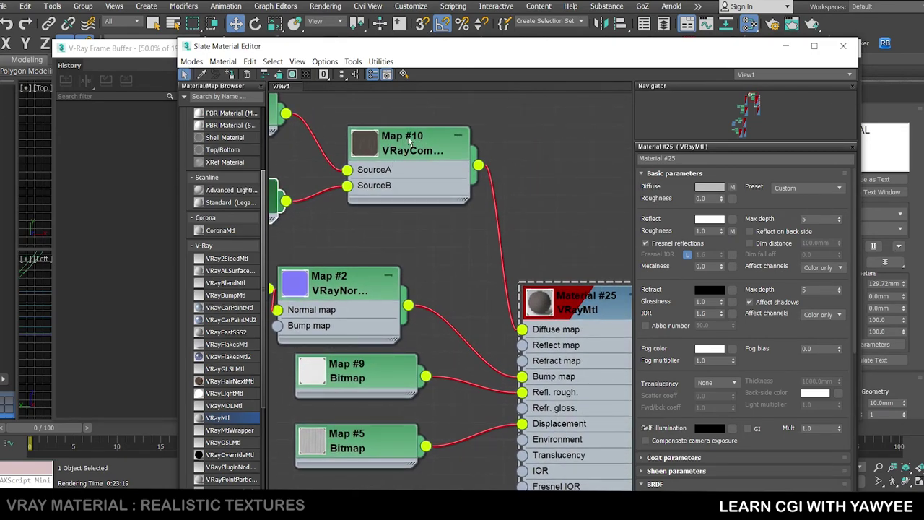
{"action": "double_click", "coordinate": [412, 149]}
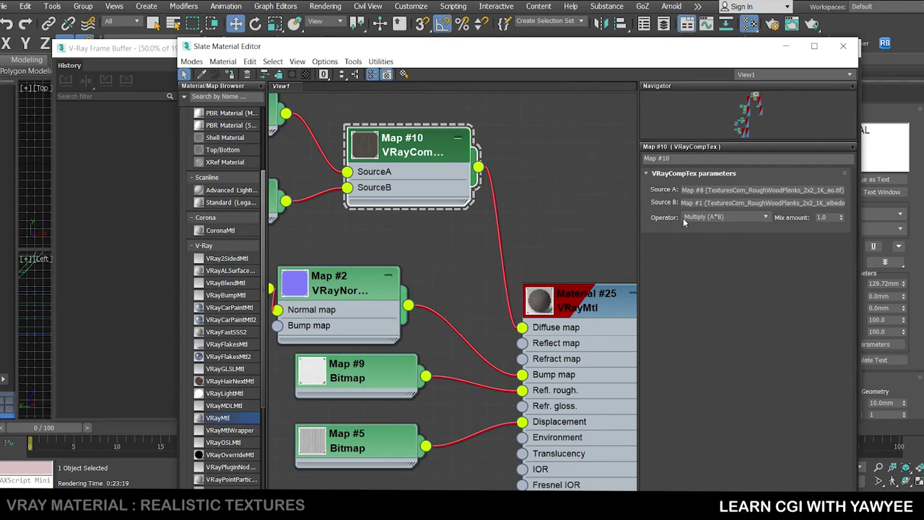
{"action": "middle_click_drag", "start_coordinate": [401, 225], "coordinate": [565, 231]}
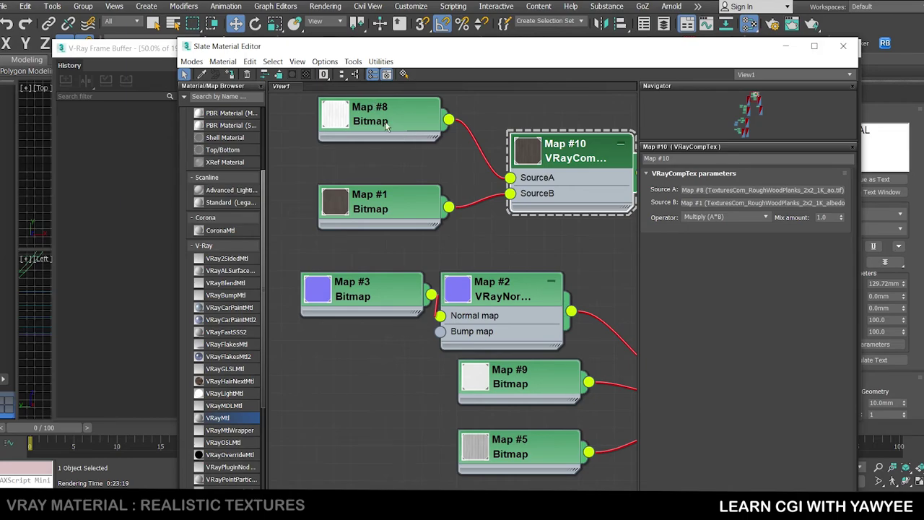
{"action": "middle_click_drag", "start_coordinate": [537, 229], "coordinate": [434, 173]}
{"action": "scroll", "coordinate": [513, 218], "scroll_direction": "down", "scroll_amount": 2}
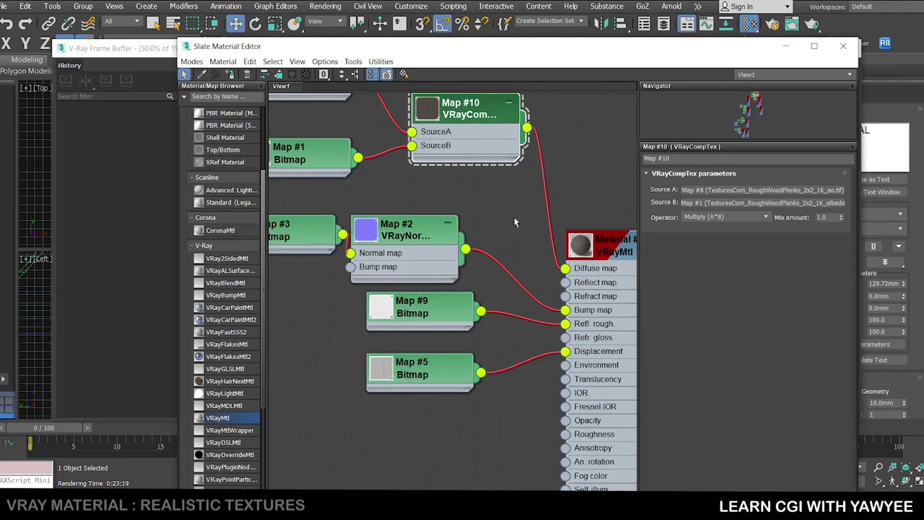
- Move the Map #2 normal map node clear of Map #3 in Material #25's network
{"action": "middle_click_drag", "start_coordinate": [518, 284], "coordinate": [522, 254]}
{"action": "left_click_drag", "start_coordinate": [435, 160], "coordinate": [463, 146]}
{"action": "middle_click_drag", "start_coordinate": [498, 262], "coordinate": [448, 232]}
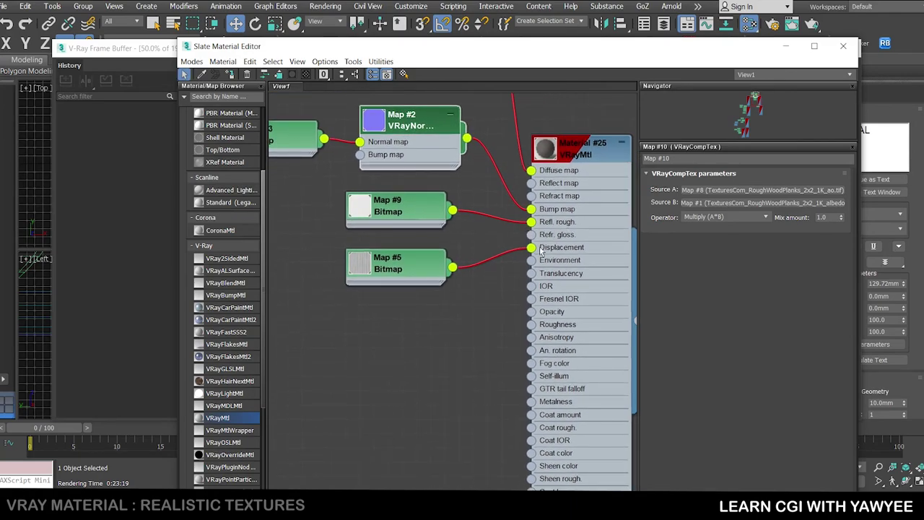
{"action": "middle_click_drag", "start_coordinate": [447, 326], "coordinate": [417, 284]}
- Locate Material #26 in the node view and inspect its reflection roughness bitmap connection
{"action": "scroll", "coordinate": [417, 284], "scroll_direction": "down", "scroll_amount": 5}
{"action": "middle_click_drag", "start_coordinate": [397, 378], "coordinate": [421, 293]}
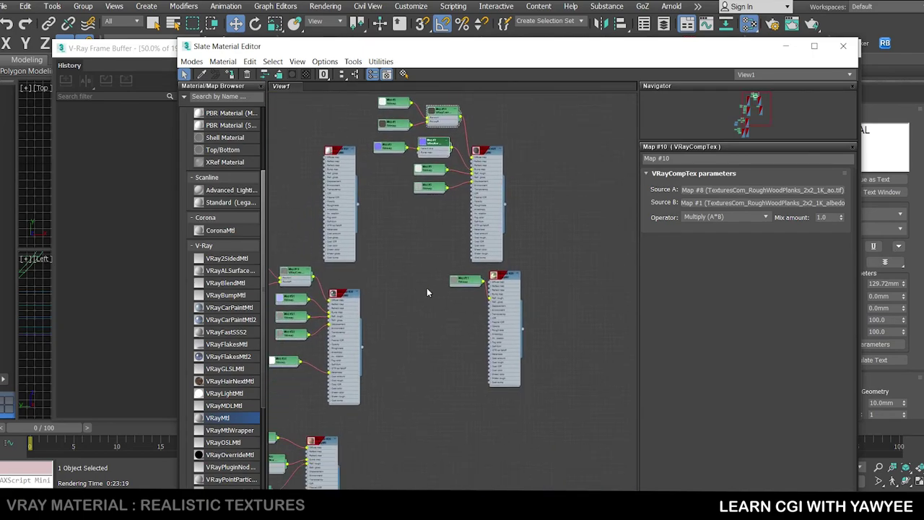
{"action": "scroll", "coordinate": [458, 291], "scroll_direction": "up", "scroll_amount": 4}
{"action": "scroll", "coordinate": [505, 290], "scroll_direction": "up", "scroll_amount": 4}
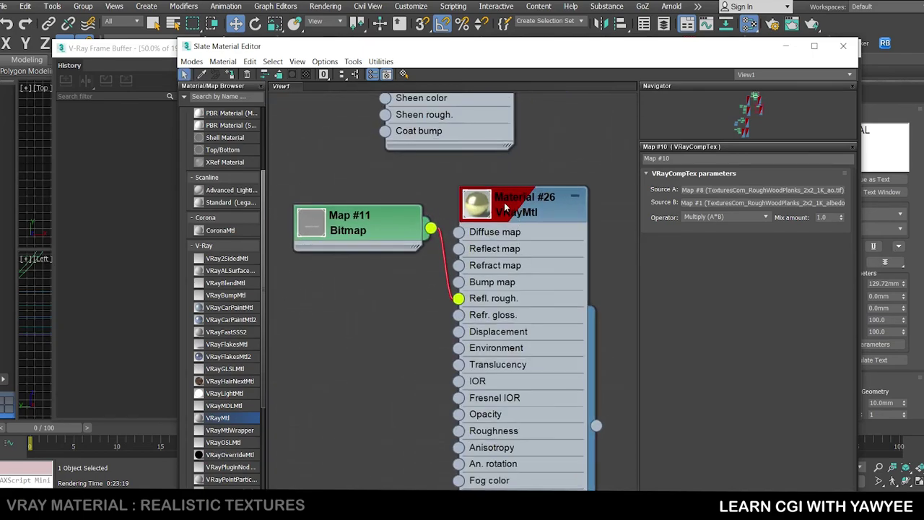
- Rearrange the frame buffer and material editor windows so the rendered teapot shows beside Material #26's network
{"action": "left_click_drag", "start_coordinate": [483, 51], "coordinate": [537, 353]}
{"action": "left_click_drag", "start_coordinate": [372, 55], "coordinate": [291, 7]}
{"action": "left_click", "coordinate": [642, 401]}
{"action": "left_click_drag", "start_coordinate": [626, 348], "coordinate": [676, 61]}
{"action": "middle_click_drag", "start_coordinate": [521, 362], "coordinate": [523, 315]}
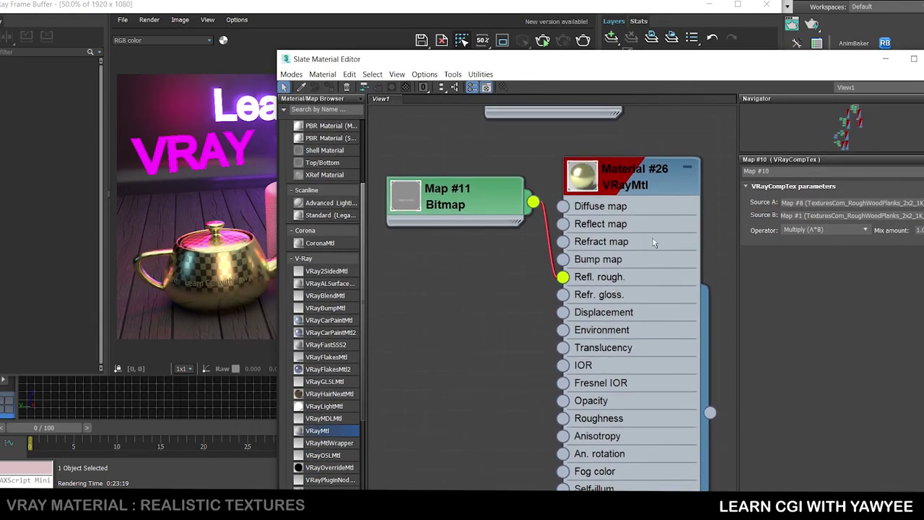
- Locate Material #34 in the node view and move the unconnected Map #33 bitmap node higher above Map #34
{"action": "scroll", "coordinate": [512, 299], "scroll_direction": "down", "scroll_amount": 6}
{"action": "middle_click_drag", "start_coordinate": [466, 397], "coordinate": [558, 312]}
{"action": "middle_click_drag", "start_coordinate": [503, 369], "coordinate": [605, 295]}
{"action": "middle_click_drag", "start_coordinate": [543, 400], "coordinate": [623, 314]}
{"action": "middle_click_drag", "start_coordinate": [612, 376], "coordinate": [680, 228]}
{"action": "scroll", "coordinate": [592, 251], "scroll_direction": "up", "scroll_amount": 5}
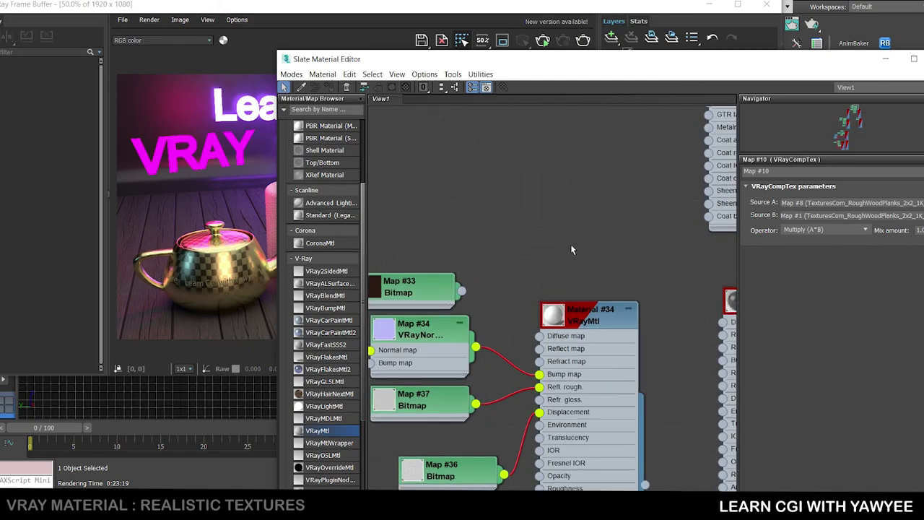
{"action": "middle_click_drag", "start_coordinate": [570, 249], "coordinate": [619, 180]}
{"action": "left_click_drag", "start_coordinate": [506, 203], "coordinate": [539, 150]}
{"action": "middle_click_drag", "start_coordinate": [679, 177], "coordinate": [680, 146]}
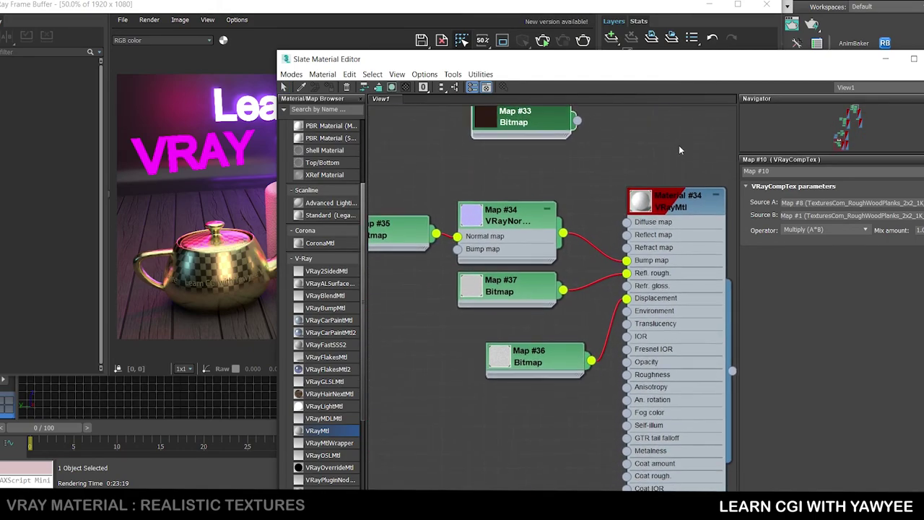
- Open Material #34's parameters and examine its bump, roughness and displacement map connections
{"action": "scroll", "coordinate": [606, 219], "scroll_direction": "up", "scroll_amount": 3}
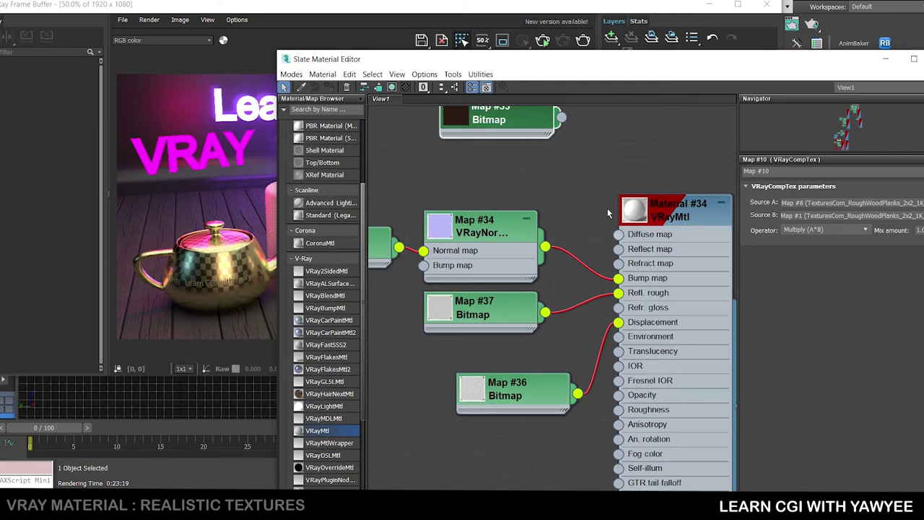
{"action": "middle_click_drag", "start_coordinate": [554, 192], "coordinate": [582, 155]}
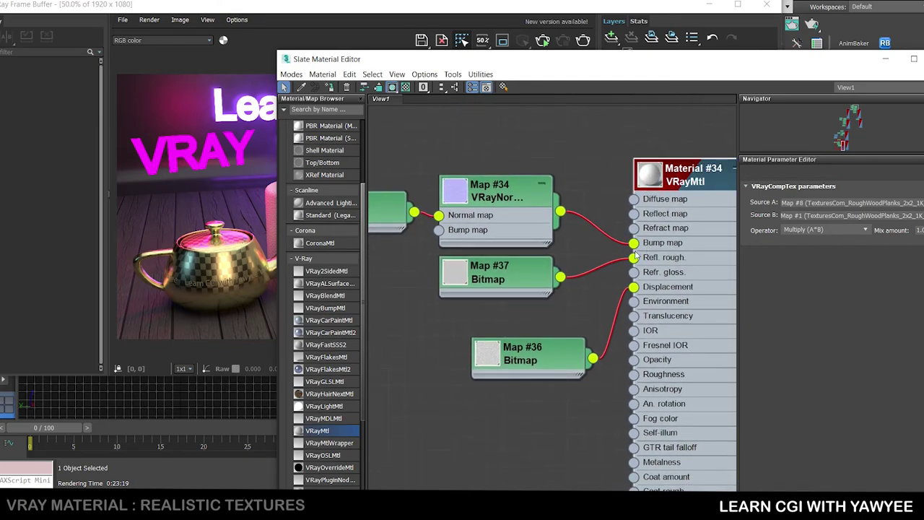
{"action": "left_click_drag", "start_coordinate": [695, 62], "coordinate": [634, 43]}
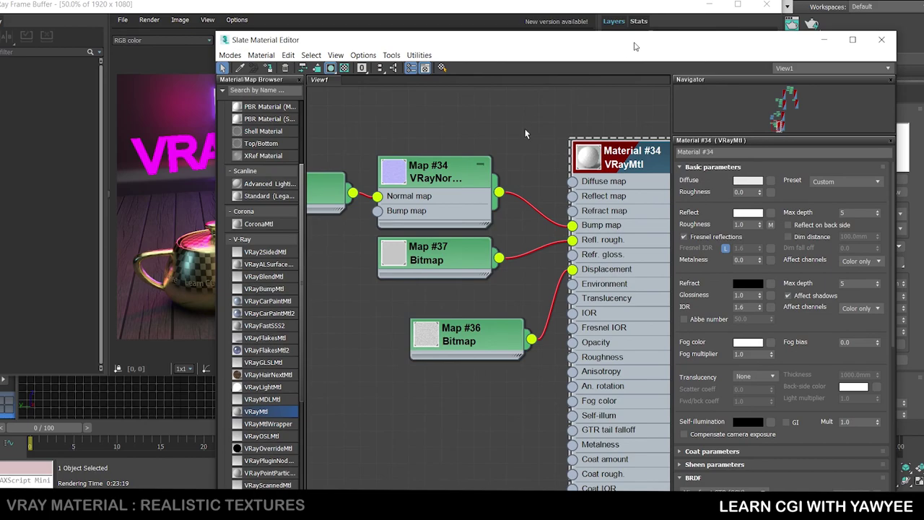
{"action": "middle_click_drag", "start_coordinate": [527, 130], "coordinate": [576, 107]}
{"action": "middle_click_drag", "start_coordinate": [574, 295], "coordinate": [506, 277]}
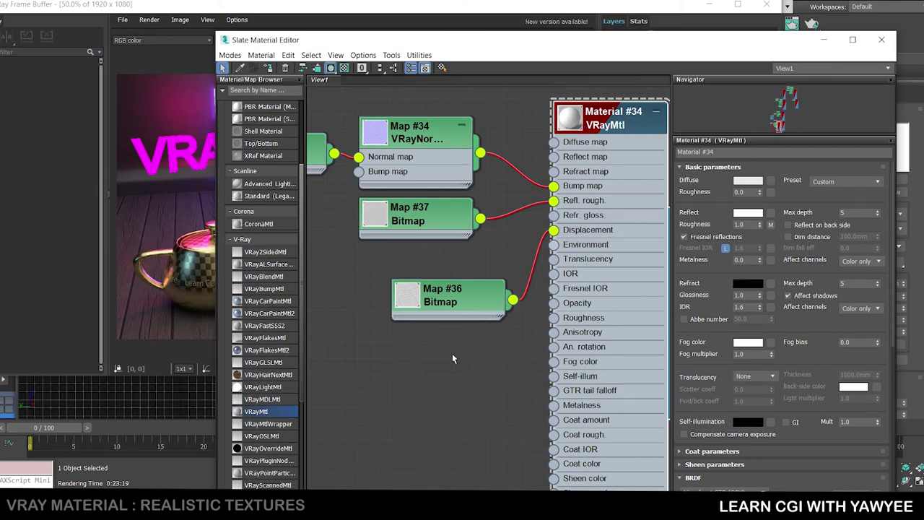
{"action": "scroll", "coordinate": [452, 359], "scroll_direction": "down", "scroll_amount": 2}
{"action": "scroll", "coordinate": [453, 354], "scroll_direction": "down", "scroll_amount": 1}
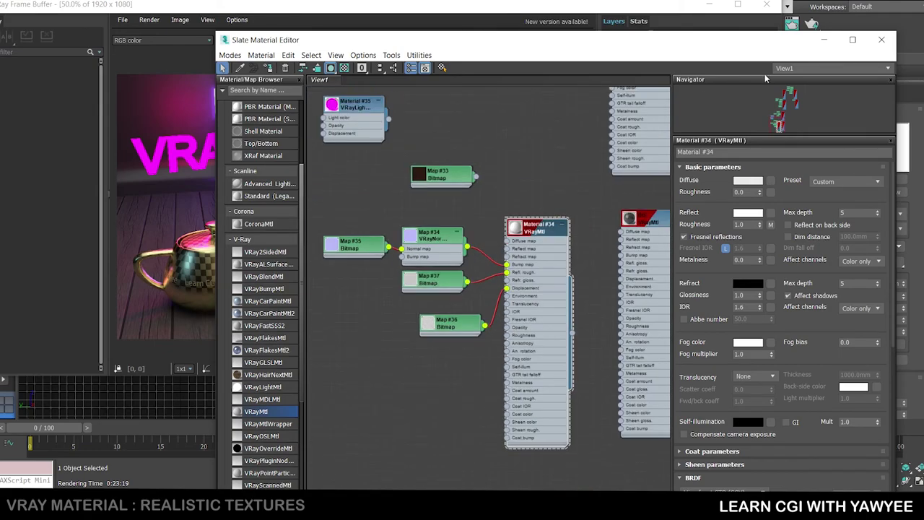
- Minimize the material editor and switch to the Notepad notes to review the explanation of the map types
{"action": "left_click", "coordinate": [823, 40]}
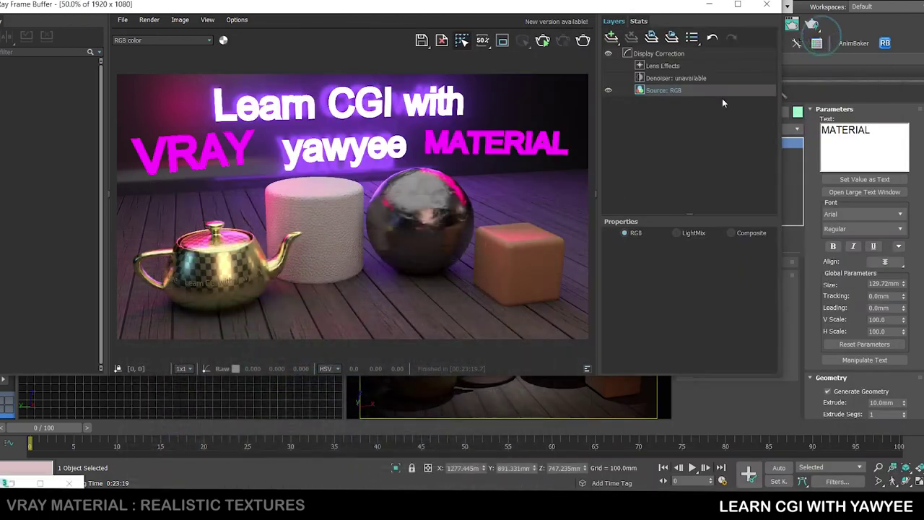
{"action": "key", "text": "alt+Tab"}
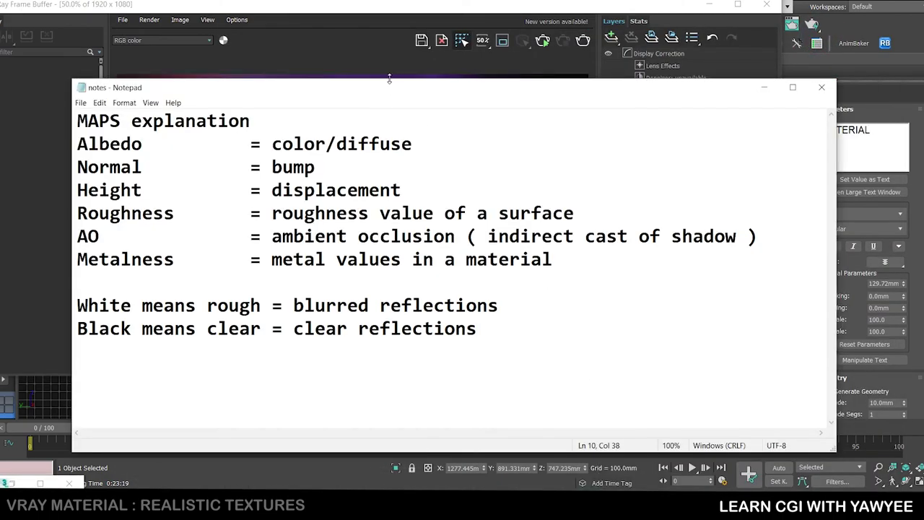
{"action": "left_click_drag", "start_coordinate": [386, 90], "coordinate": [466, 78]}
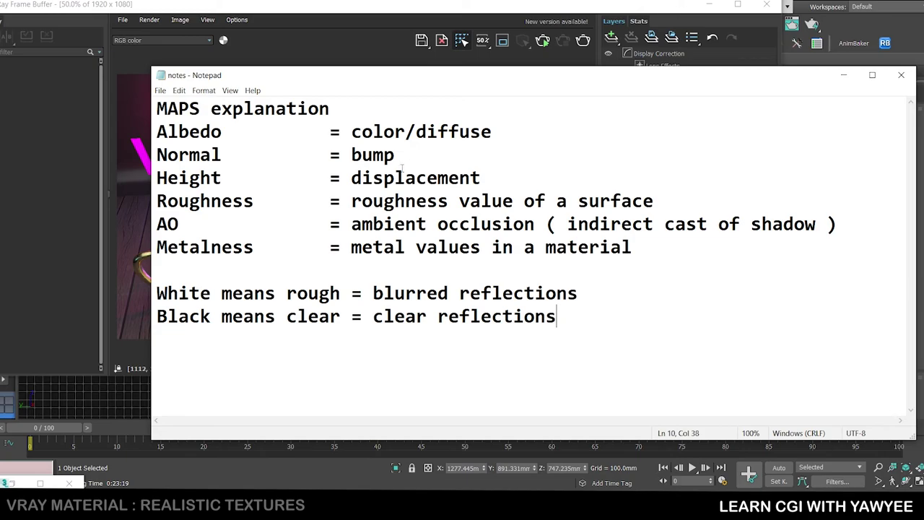
{"action": "left_click_drag", "start_coordinate": [307, 80], "coordinate": [293, 67]}
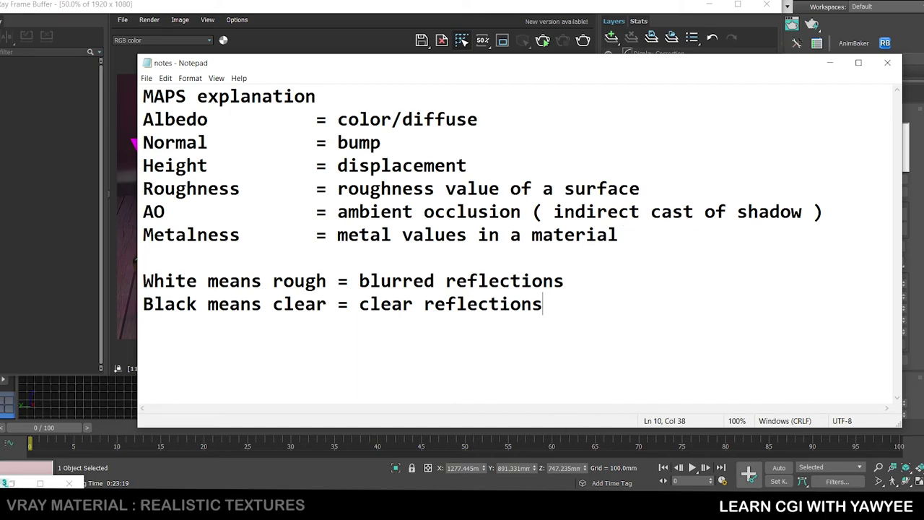
- View the ARVI VR interior example in Chrome's ambient occlusion image results, then minimize the browser and the notes
{"action": "mouse_move", "coordinate": [571, 505]}
{"action": "left_click", "coordinate": [565, 454]}
{"action": "left_click", "coordinate": [204, 6]}
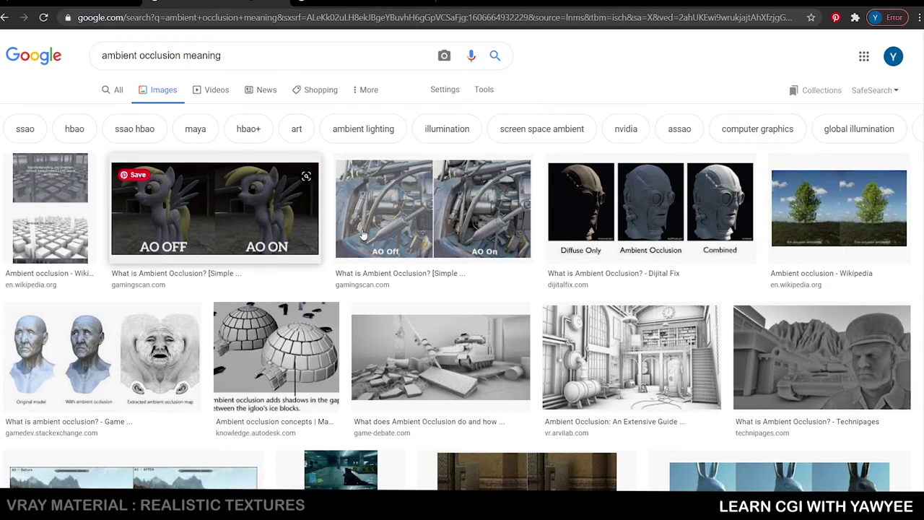
{"action": "scroll", "coordinate": [467, 352], "scroll_direction": "down", "scroll_amount": 2}
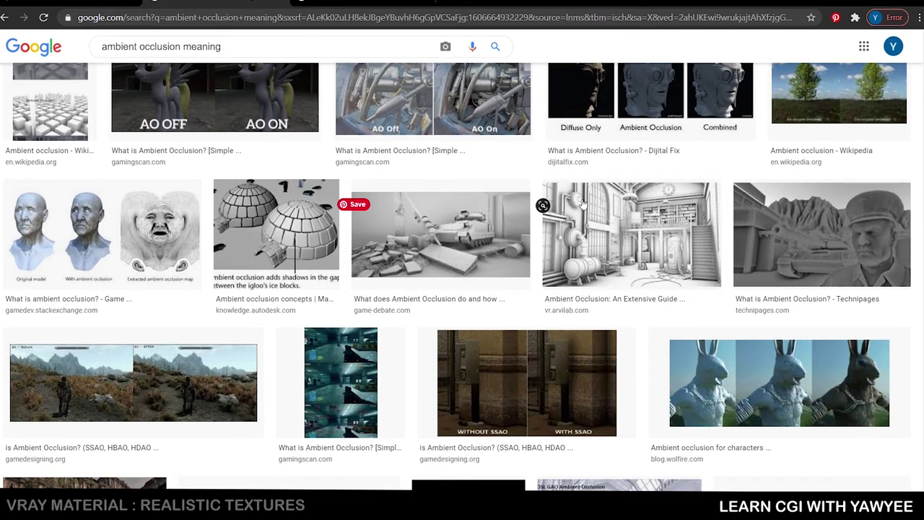
{"action": "left_click", "coordinate": [654, 245]}
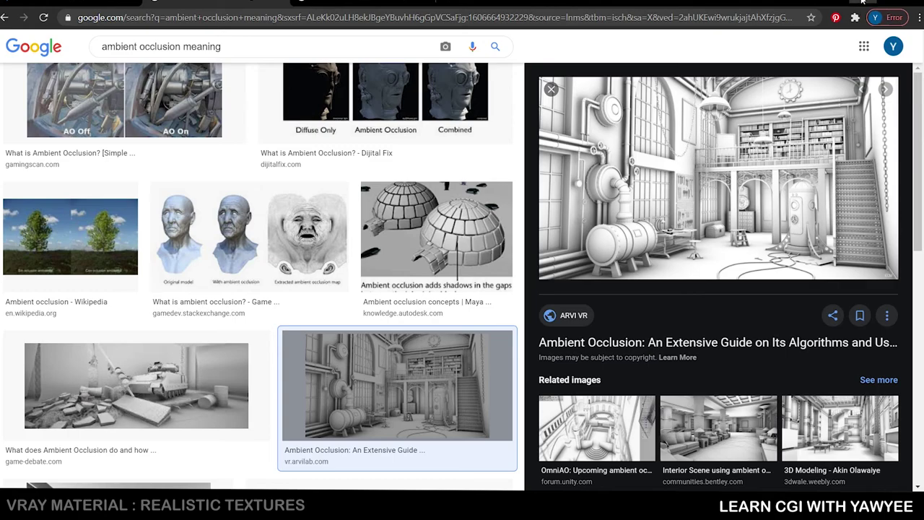
{"action": "left_click", "coordinate": [862, 5]}
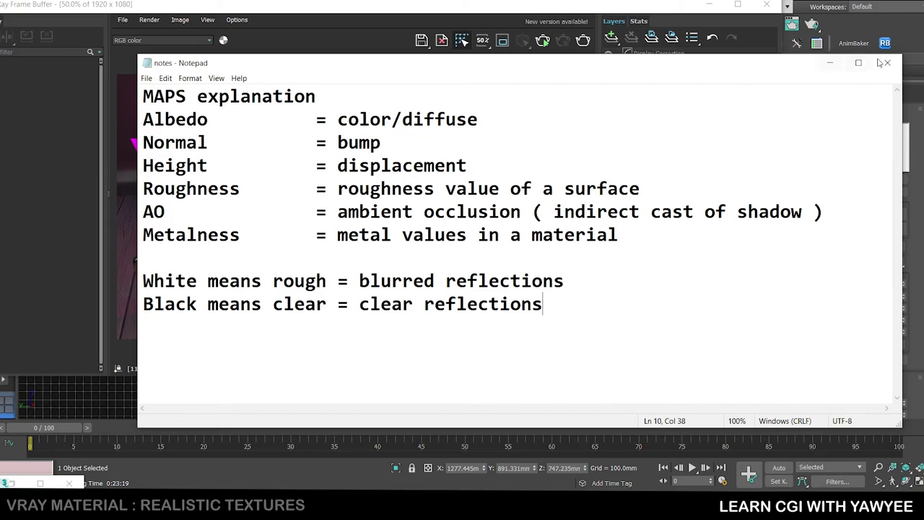
{"action": "left_click", "coordinate": [830, 65]}
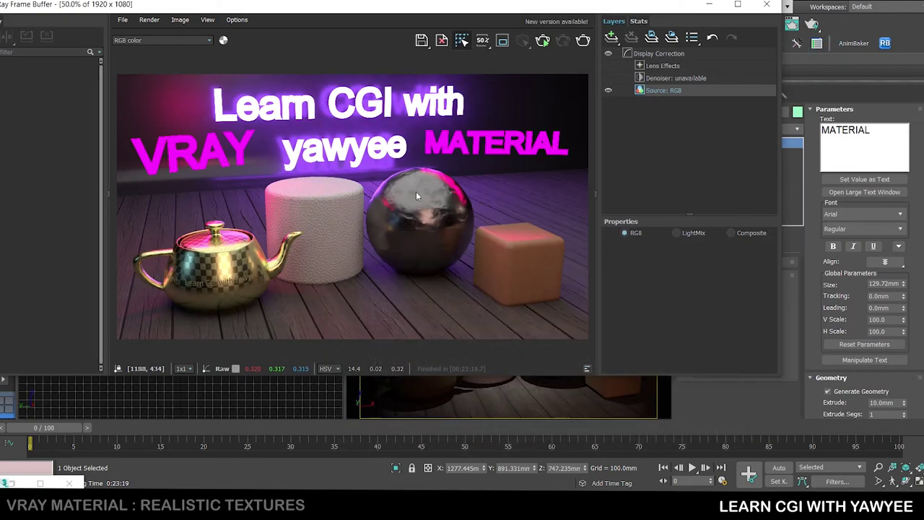
- Switch back to Chrome and look over the material categories on the textures.com home page
{"action": "mouse_move", "coordinate": [530, 505]}
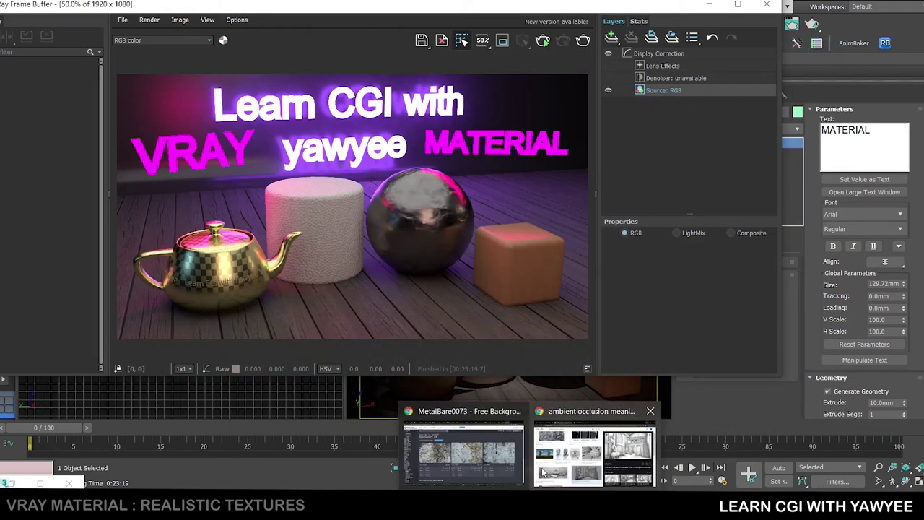
{"action": "left_click", "coordinate": [556, 451]}
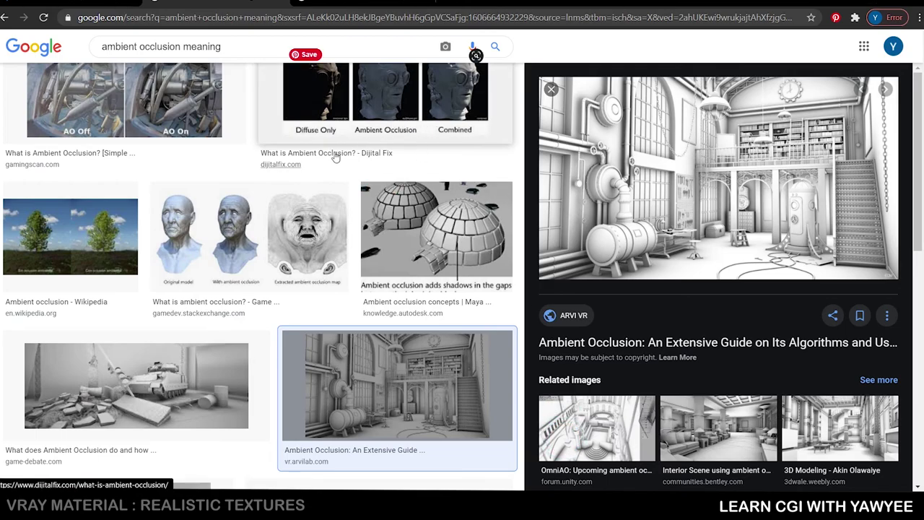
{"action": "scroll", "coordinate": [341, 207], "scroll_direction": "up", "scroll_amount": 1}
{"action": "scroll", "coordinate": [341, 208], "scroll_direction": "up", "scroll_amount": 2}
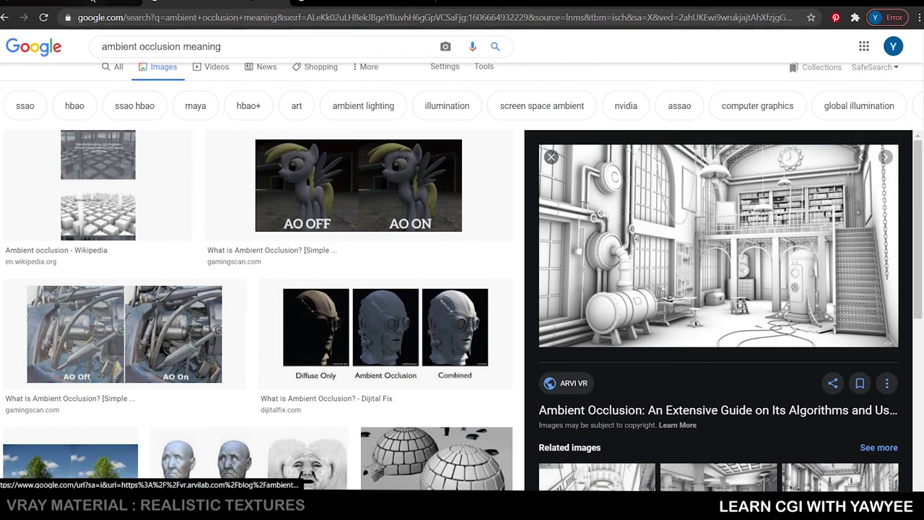
{"action": "left_click", "coordinate": [91, 2]}
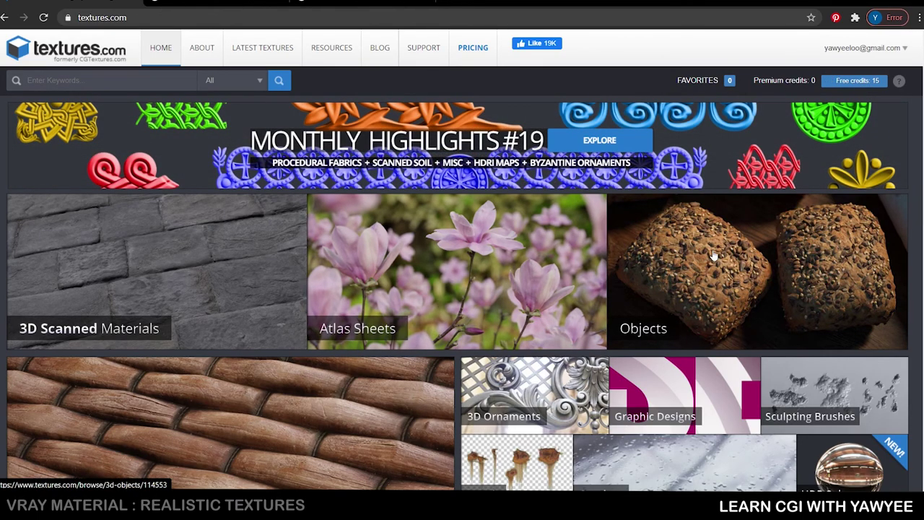
{"action": "scroll", "coordinate": [513, 238], "scroll_direction": "down", "scroll_amount": 3}
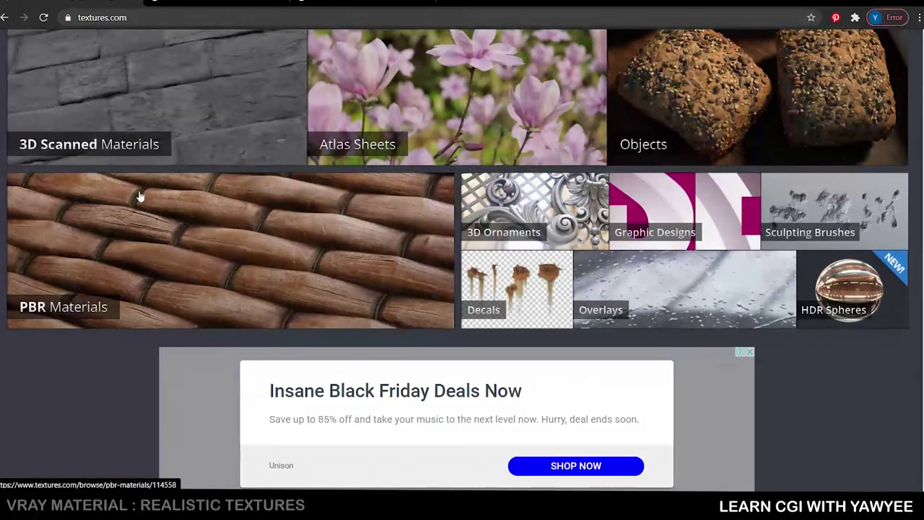
{"action": "scroll", "coordinate": [161, 209], "scroll_direction": "up", "scroll_amount": 3}
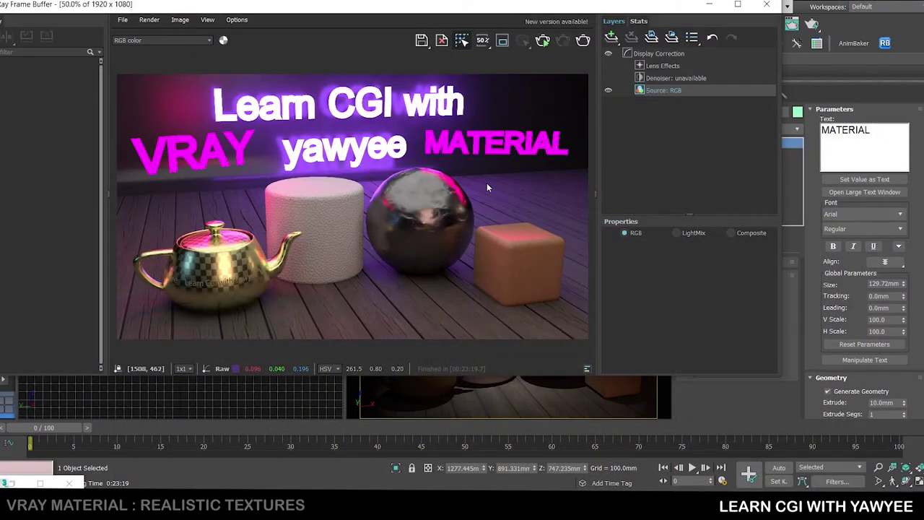
- Minimize the V-Ray frame buffer and maximize the Perspective viewport to show the whole scene
{"action": "left_click", "coordinate": [709, 4]}
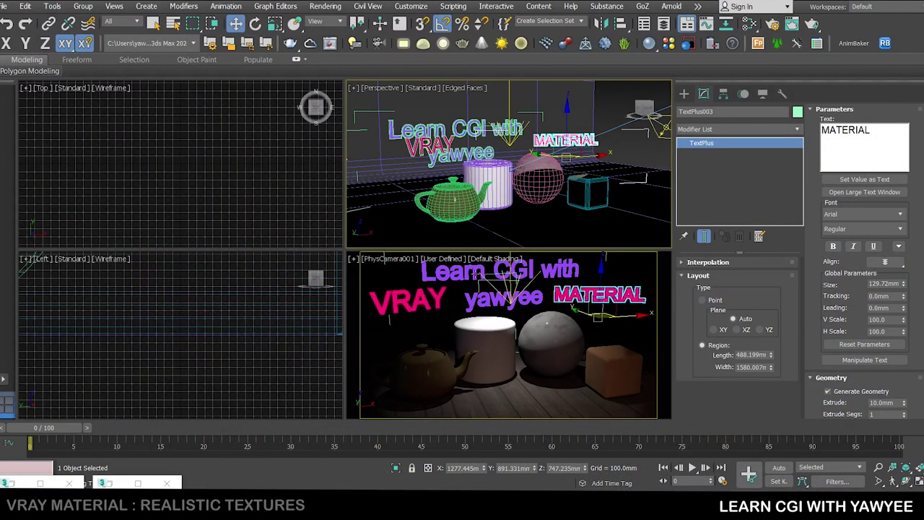
{"action": "key", "text": "alt+w"}
{"action": "scroll", "coordinate": [465, 237], "scroll_direction": "down", "scroll_amount": 3}
{"action": "scroll", "coordinate": [393, 197], "scroll_direction": "up", "scroll_amount": 2}
{"action": "middle_click_drag", "start_coordinate": [394, 198], "coordinate": [422, 196], "text": "alt"}
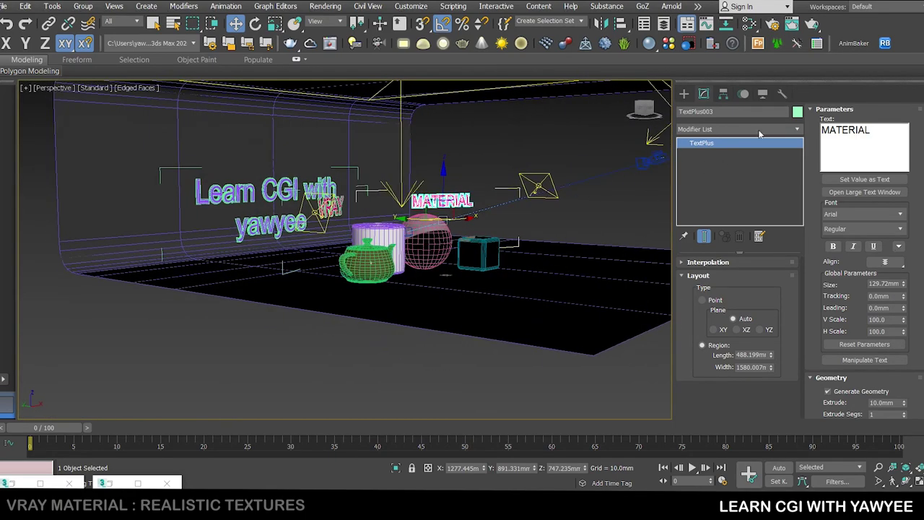
- Hide all lights in the scene by category and get a close view of the text and cylinder
{"action": "left_click", "coordinate": [763, 96]}
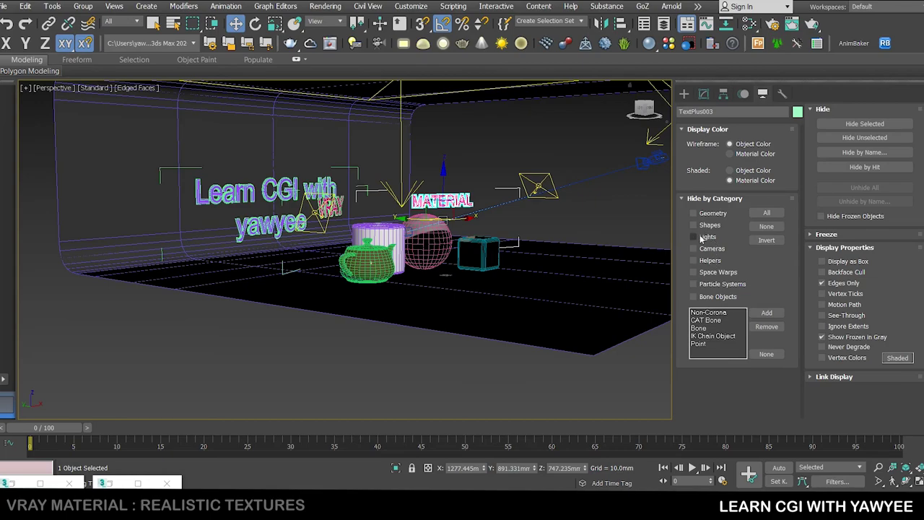
{"action": "left_click", "coordinate": [698, 237]}
{"action": "middle_click_drag", "start_coordinate": [469, 254], "coordinate": [469, 254], "text": "alt"}
{"action": "scroll", "coordinate": [343, 215], "scroll_direction": "up", "scroll_amount": 5}
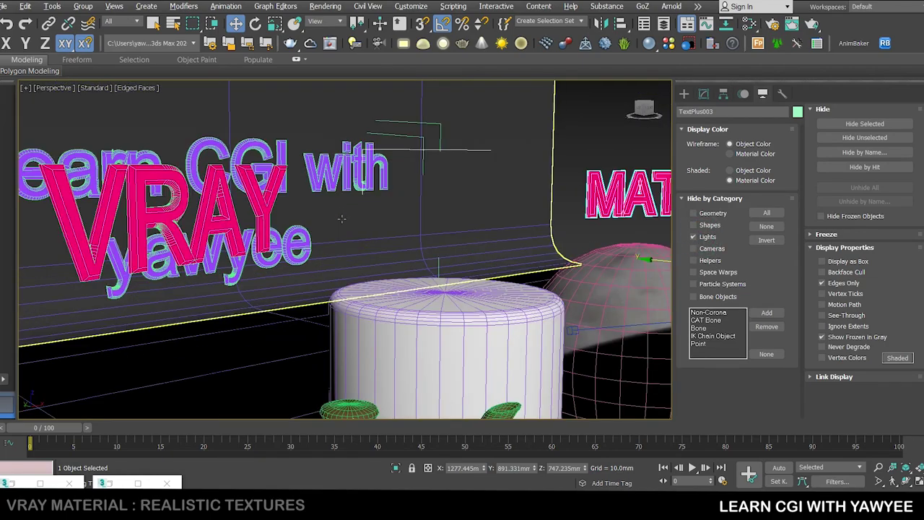
- Select the 3D text objects, the curved backdrop and the floor, and hide them, leaving the four primitives
{"action": "scroll", "coordinate": [342, 215], "scroll_direction": "down", "scroll_amount": 3}
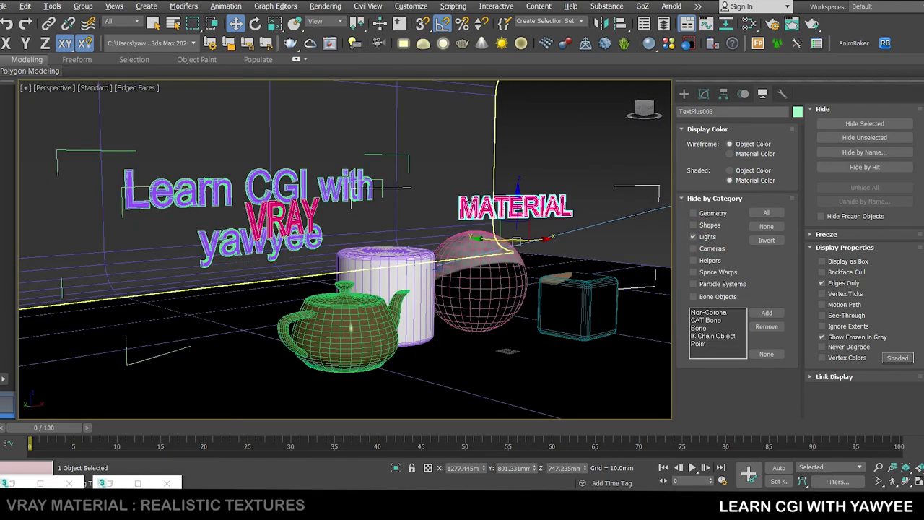
{"action": "left_click", "coordinate": [475, 193]}
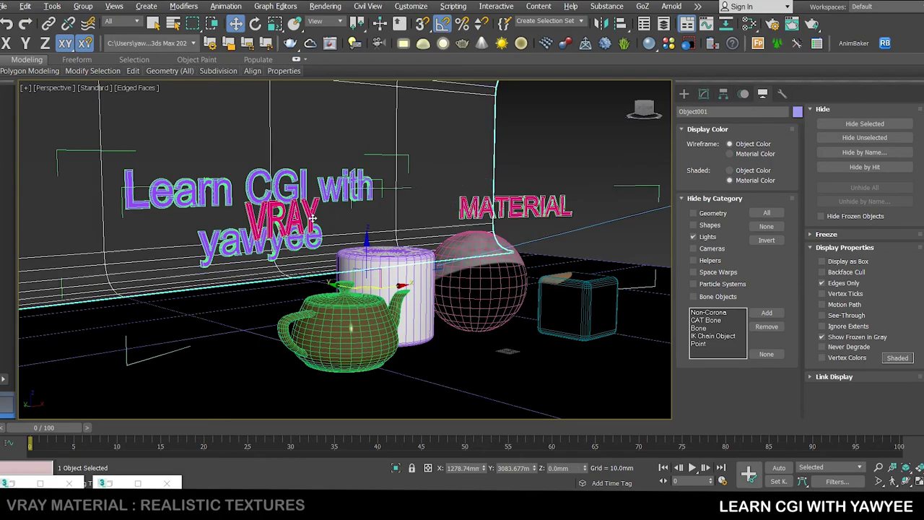
{"action": "scroll", "coordinate": [315, 217], "scroll_direction": "down", "scroll_amount": 4}
{"action": "middle_click_drag", "start_coordinate": [339, 217], "coordinate": [347, 211], "text": "alt"}
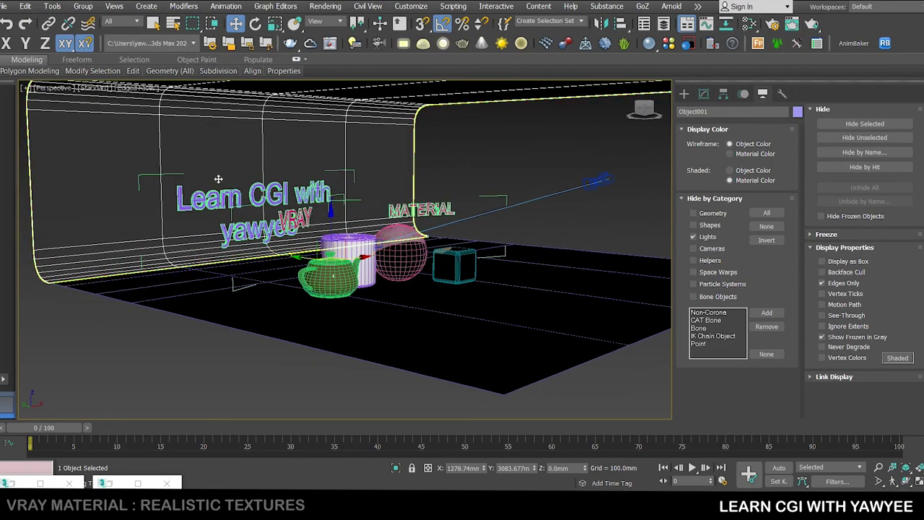
{"action": "left_click_drag", "start_coordinate": [165, 160], "coordinate": [256, 195]}
{"action": "key", "text": "ctrl+z"}
{"action": "key", "text": "q"}
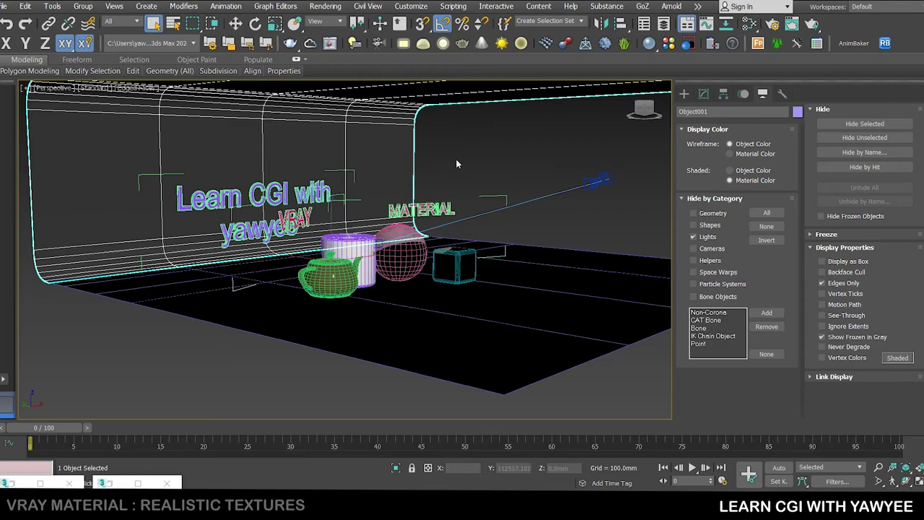
{"action": "double_click", "coordinate": [218, 209]}
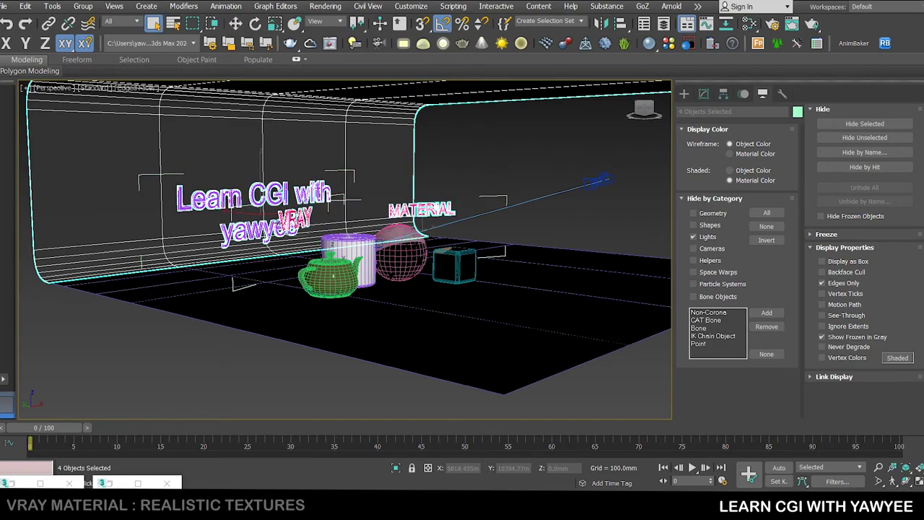
{"action": "left_click_drag", "start_coordinate": [128, 359], "coordinate": [185, 245], "text": "ctrl"}
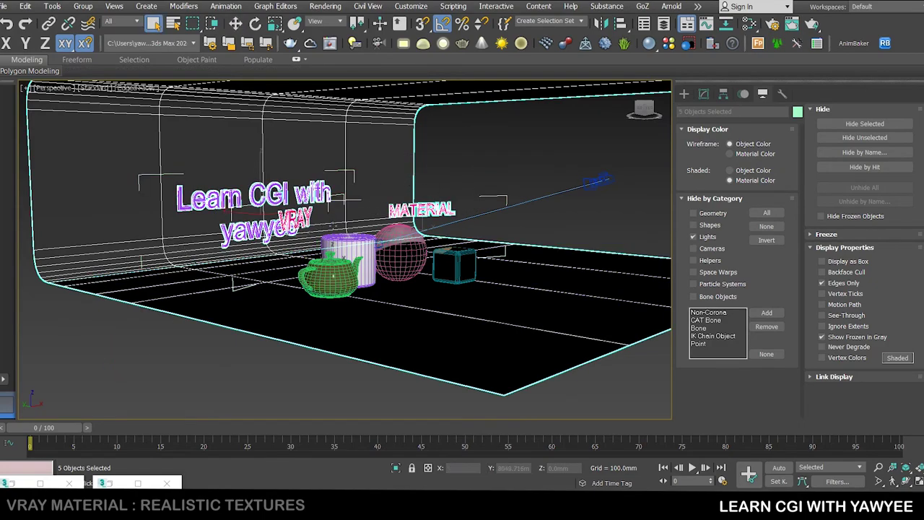
{"action": "right_click", "coordinate": [397, 168]}
{"action": "left_click", "coordinate": [429, 114]}
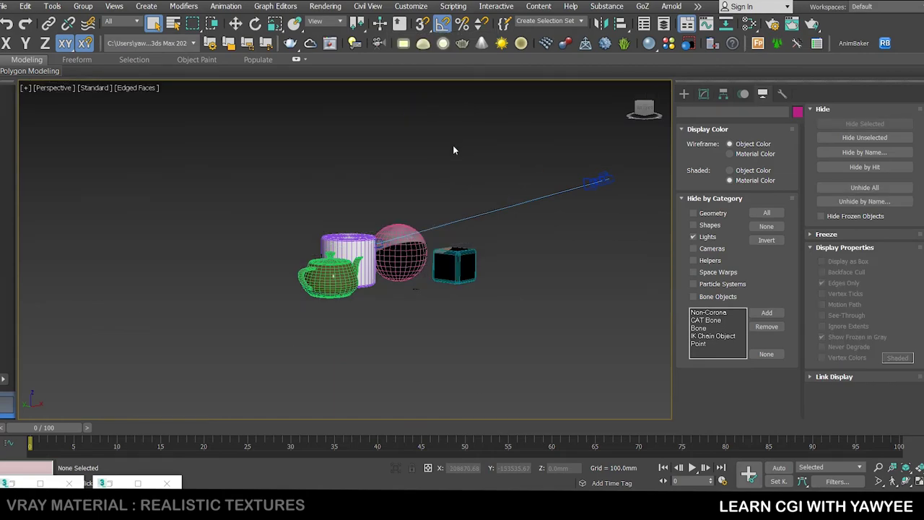
- Hide all cameras by category, select the teapot and frame the four primitives up close
{"action": "key", "text": "z"}
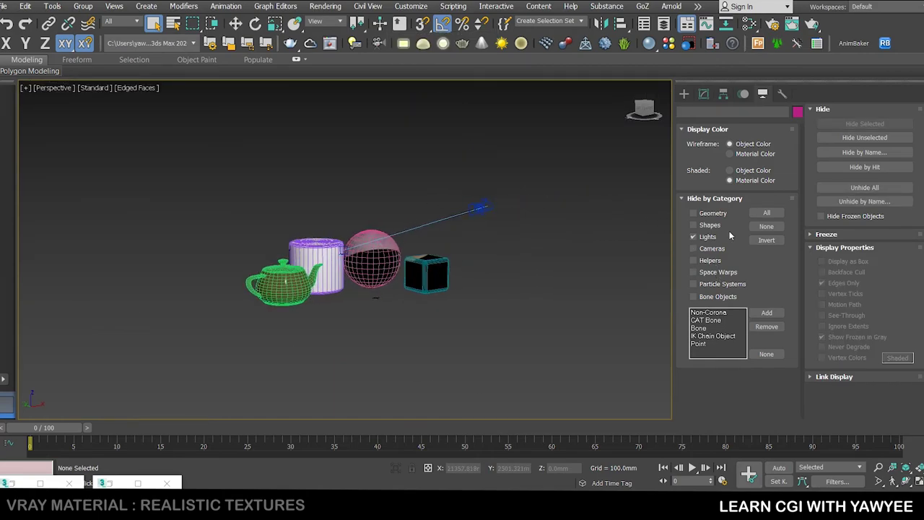
{"action": "left_click", "coordinate": [705, 250]}
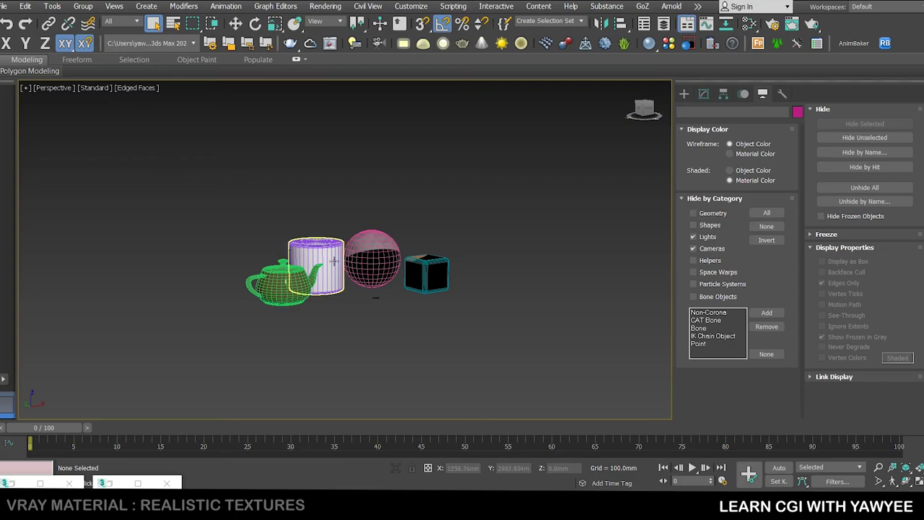
{"action": "key", "text": "z"}
{"action": "left_click", "coordinate": [290, 281]}
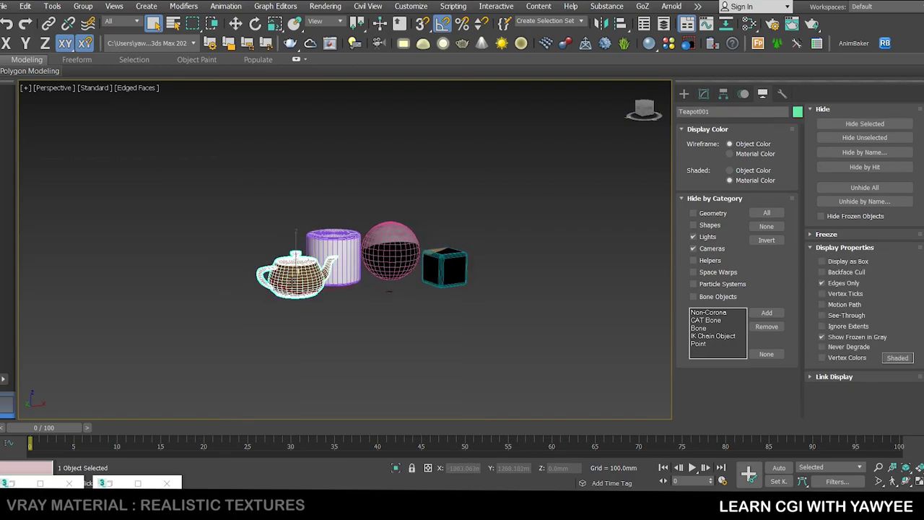
{"action": "key", "text": "z"}
{"action": "key", "text": "w"}
{"action": "middle_click_drag", "start_coordinate": [466, 216], "coordinate": [346, 223]}
{"action": "scroll", "coordinate": [346, 223], "scroll_direction": "down", "scroll_amount": 3}
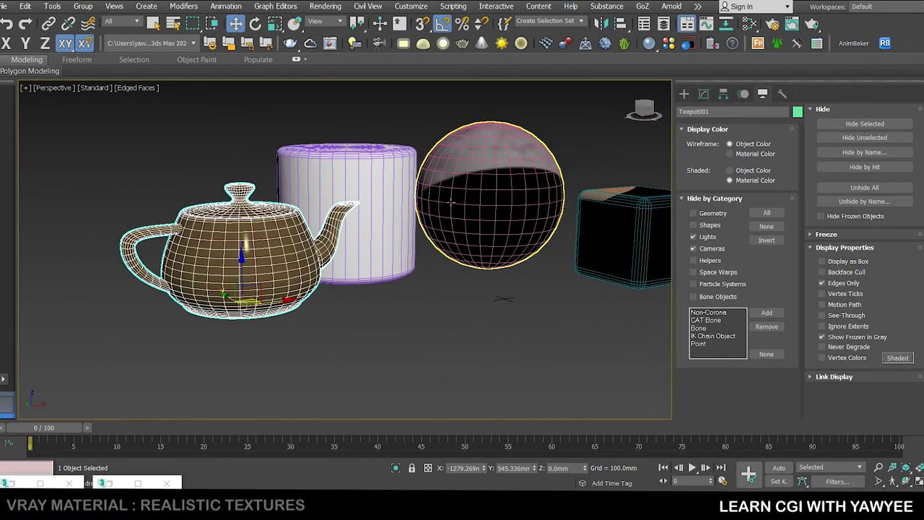
{"action": "middle_click_drag", "start_coordinate": [454, 202], "coordinate": [414, 218]}
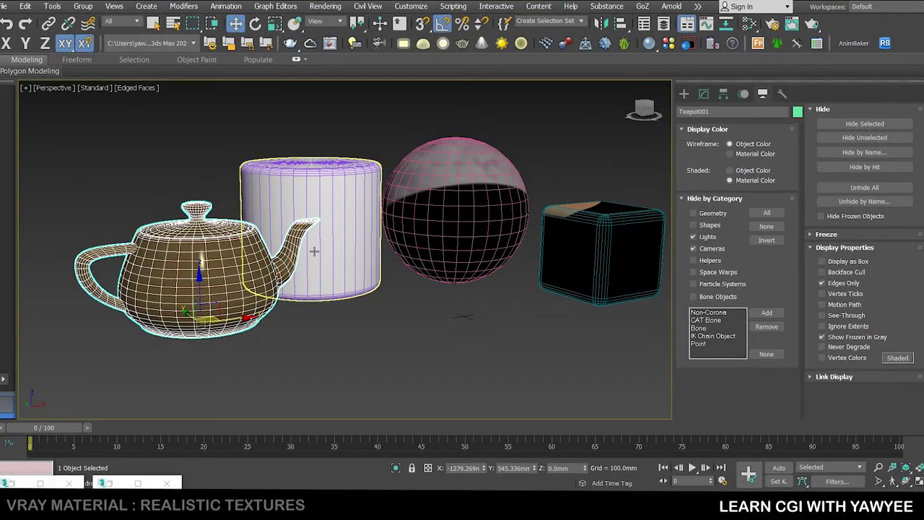
- Create a second teapot from the Standard Primitives in front of the original, with a radius of about 375 mm
{"action": "left_click", "coordinate": [686, 95]}
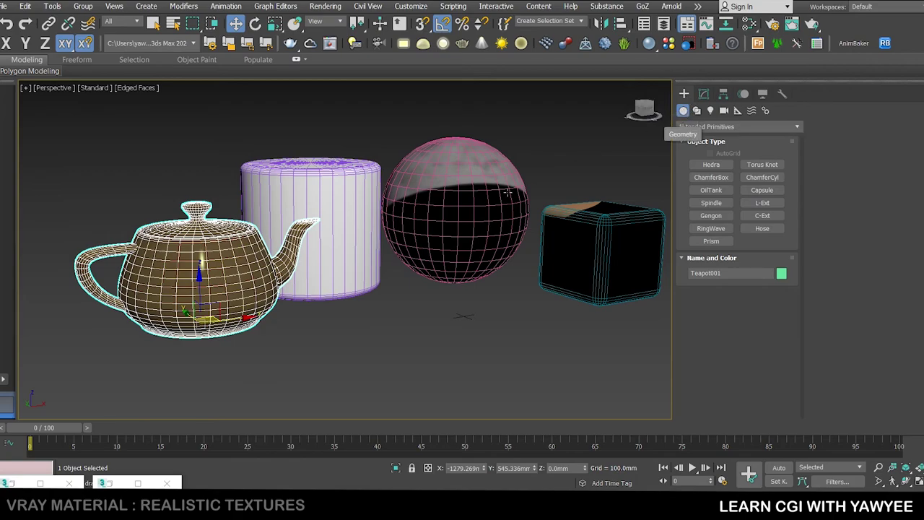
{"action": "left_click", "coordinate": [691, 127]}
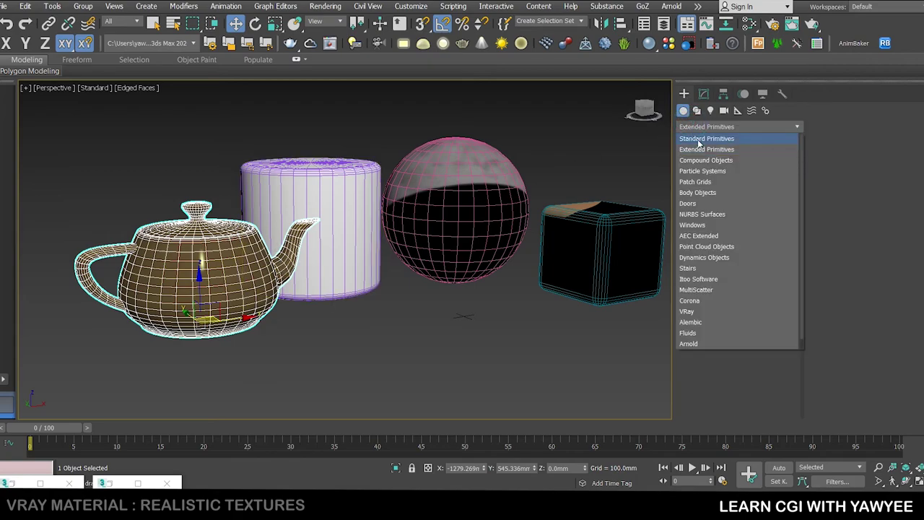
{"action": "left_click", "coordinate": [707, 137]}
{"action": "left_click", "coordinate": [712, 215]}
{"action": "middle_click_drag", "start_coordinate": [449, 280], "coordinate": [436, 296], "text": "alt"}
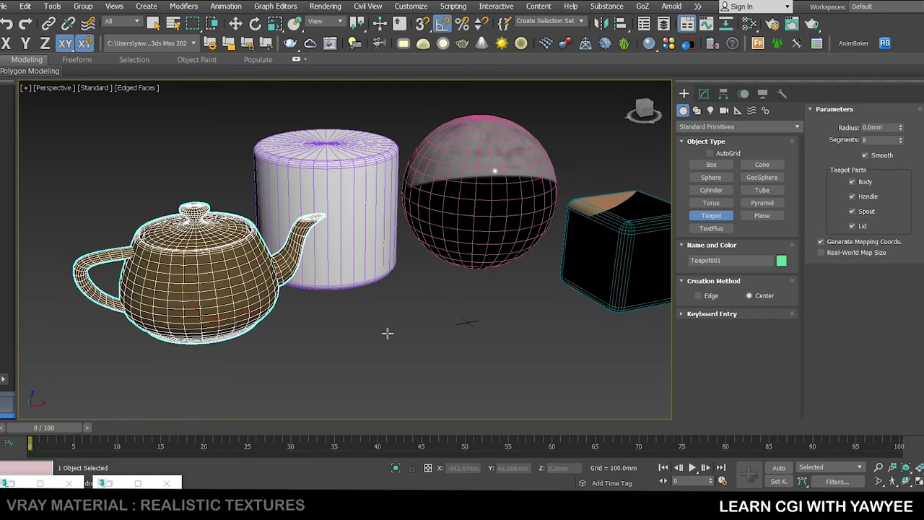
{"action": "middle_click_drag", "start_coordinate": [366, 347], "coordinate": [408, 327]}
{"action": "left_click_drag", "start_coordinate": [340, 357], "coordinate": [397, 331]}
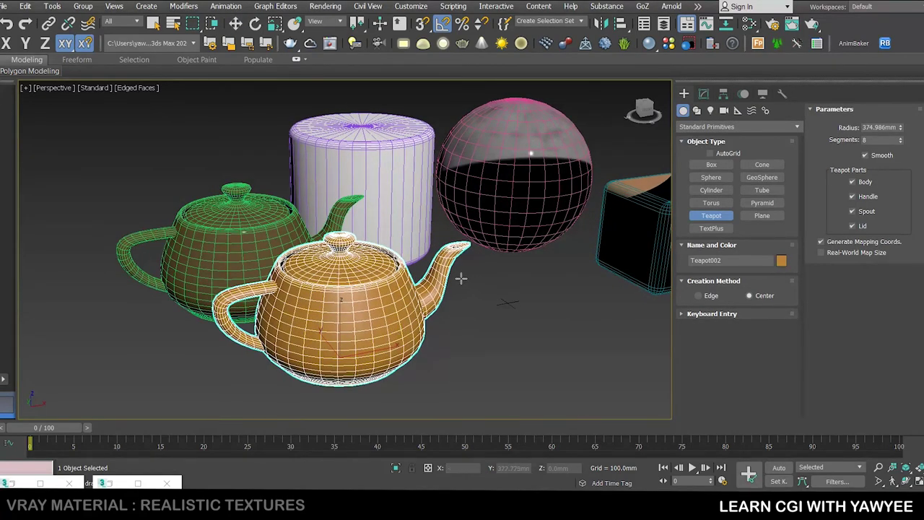
{"action": "key", "text": "w"}
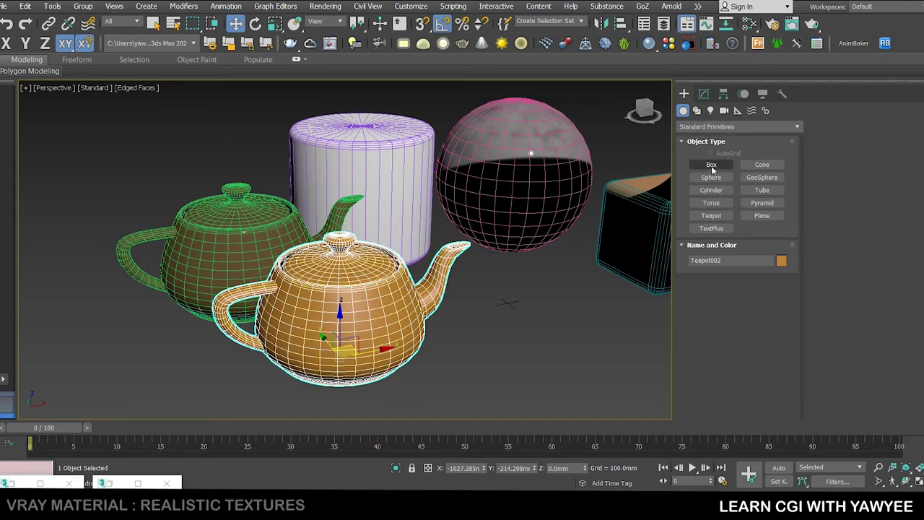
- Try a different radius on the new teapot, undo it, and set its segments to 4
{"action": "left_click", "coordinate": [705, 95]}
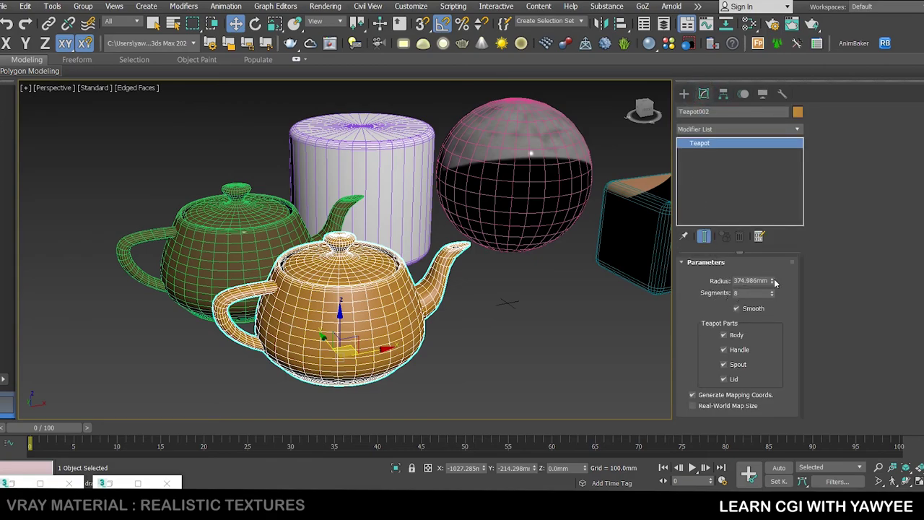
{"action": "mouse_move", "coordinate": [773, 281]}
{"action": "left_mouse_down"}
{"action": "mouse_move", "coordinate": [776, 260]}
{"action": "mouse_move", "coordinate": [772, 293]}
{"action": "left_mouse_up"}
{"action": "key", "text": "ctrl+z"}
{"action": "double_click", "coordinate": [753, 291]}
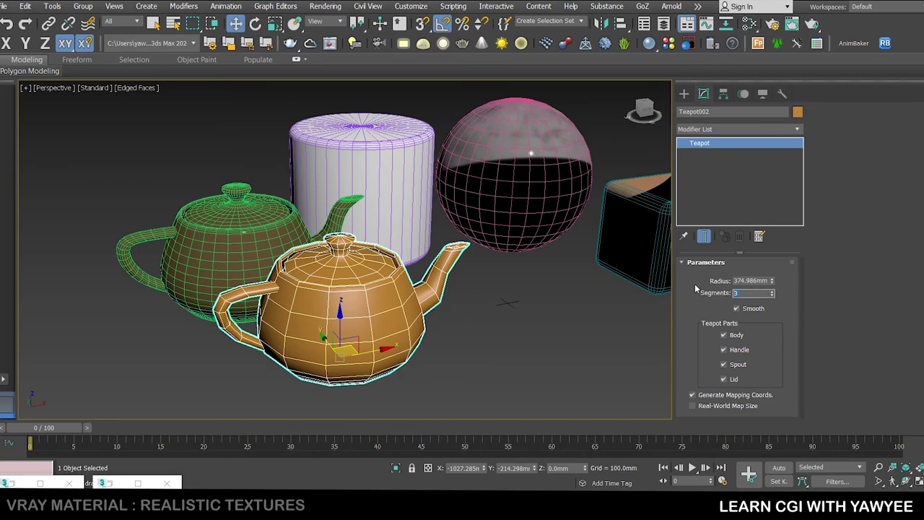
{"action": "type", "text": "4"}
{"action": "key", "text": "Return"}
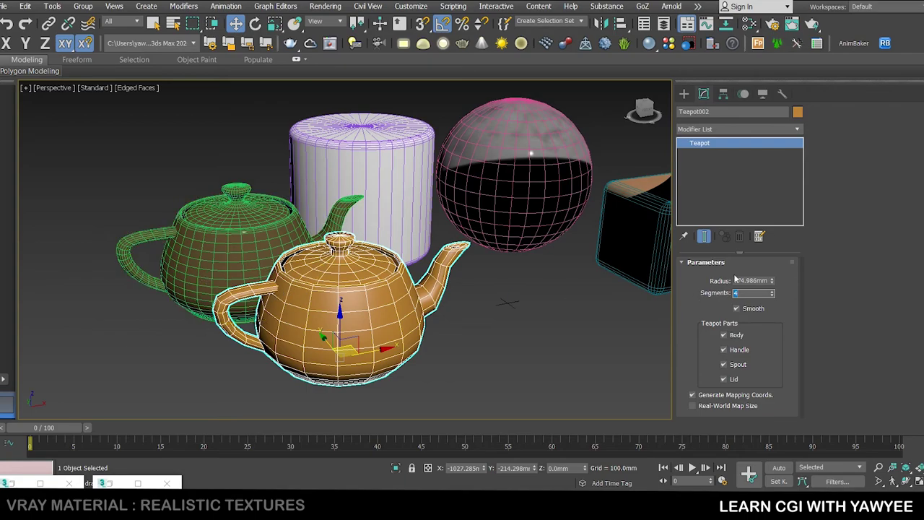
{"action": "key", "text": "Return"}
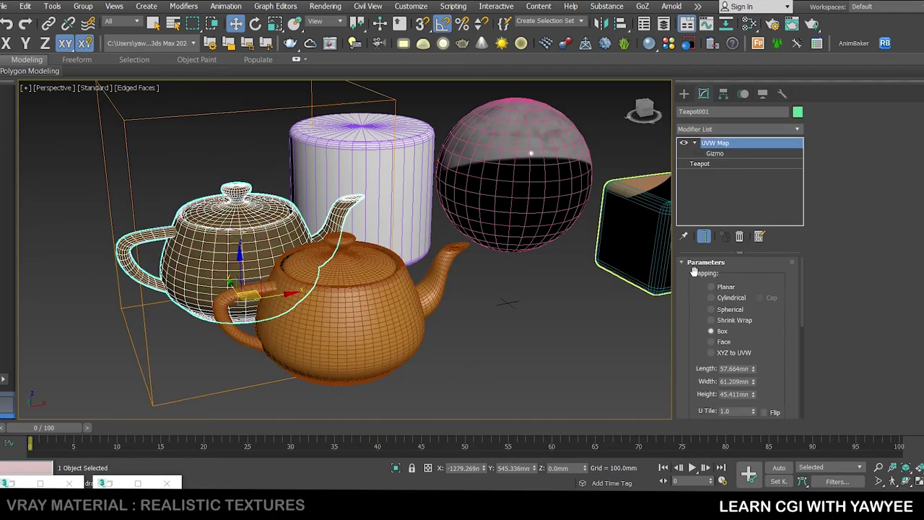
- Show the base Teapot parameters beneath the original teapot's UVW Map modifier and delete the second teapot
{"action": "left_click", "coordinate": [700, 164]}
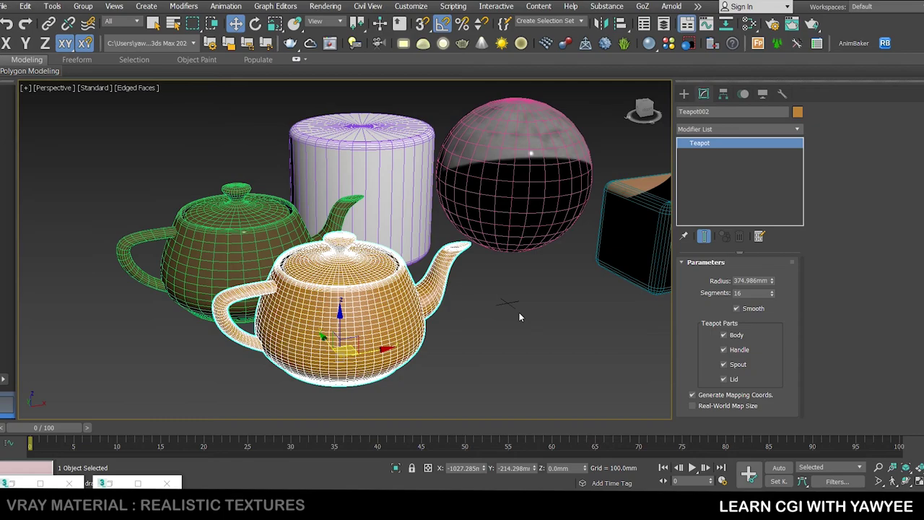
{"action": "key", "text": "Delete"}
- Create a ChamferCyl from the Extended Primitives beside the teapot, about 374 mm radius, 749 mm height and 41 mm fillet
{"action": "left_click", "coordinate": [399, 221]}
{"action": "left_click", "coordinate": [684, 94]}
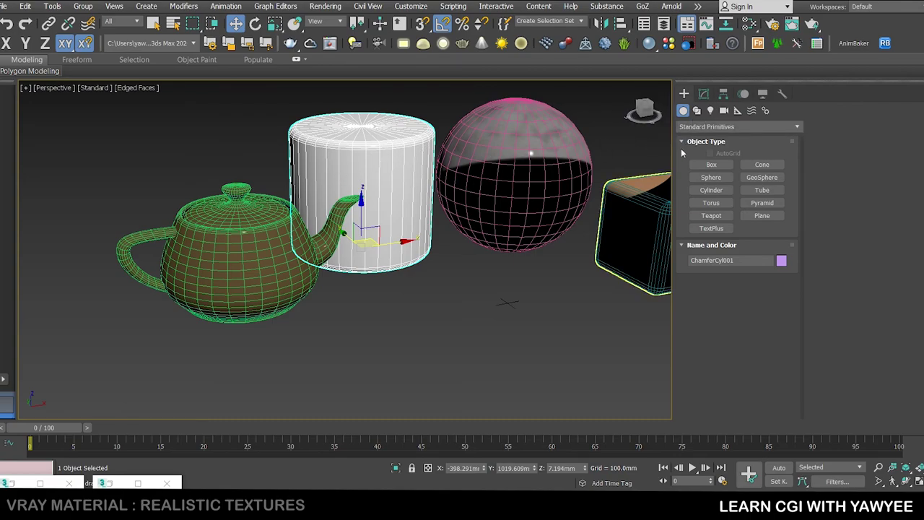
{"action": "left_click", "coordinate": [704, 127]}
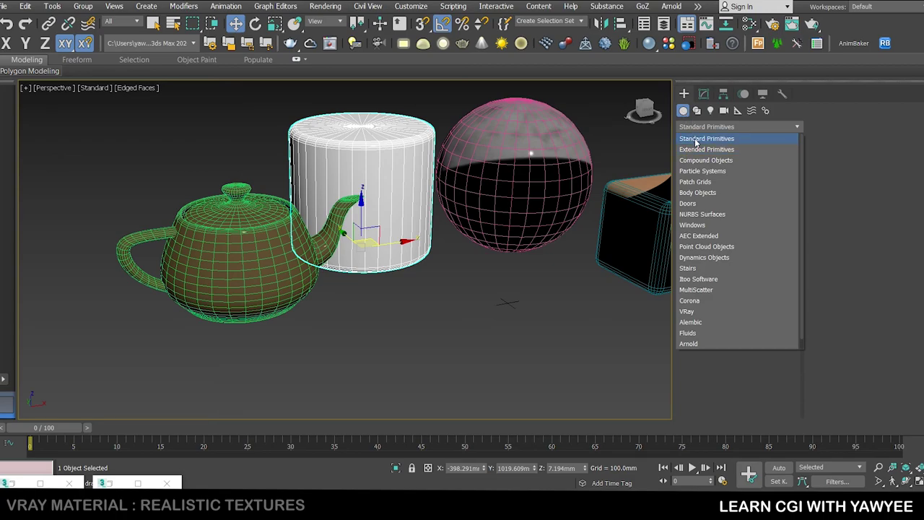
{"action": "left_click", "coordinate": [696, 150]}
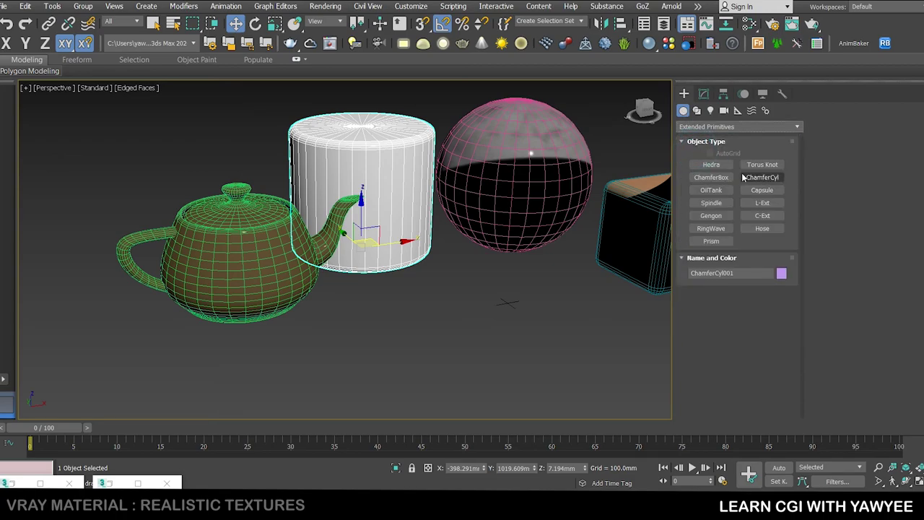
{"action": "left_click", "coordinate": [767, 178]}
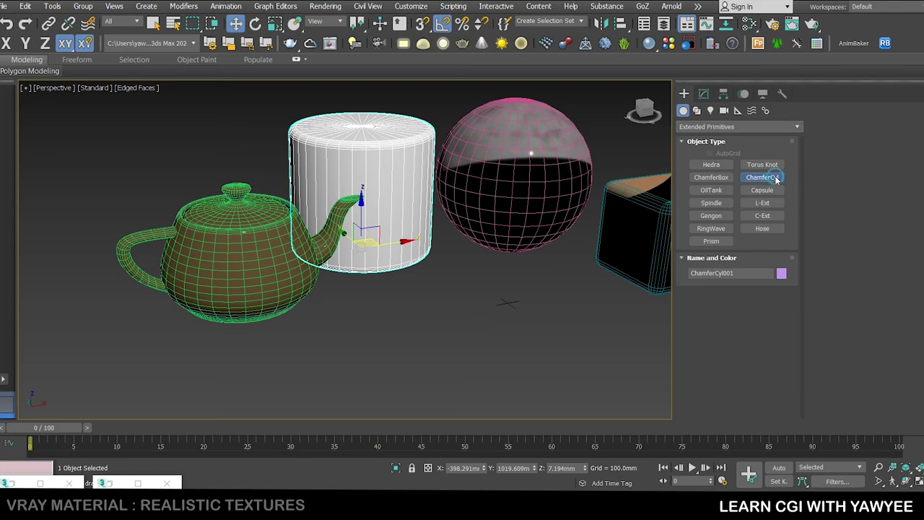
{"action": "left_click_drag", "start_coordinate": [409, 337], "coordinate": [467, 317]}
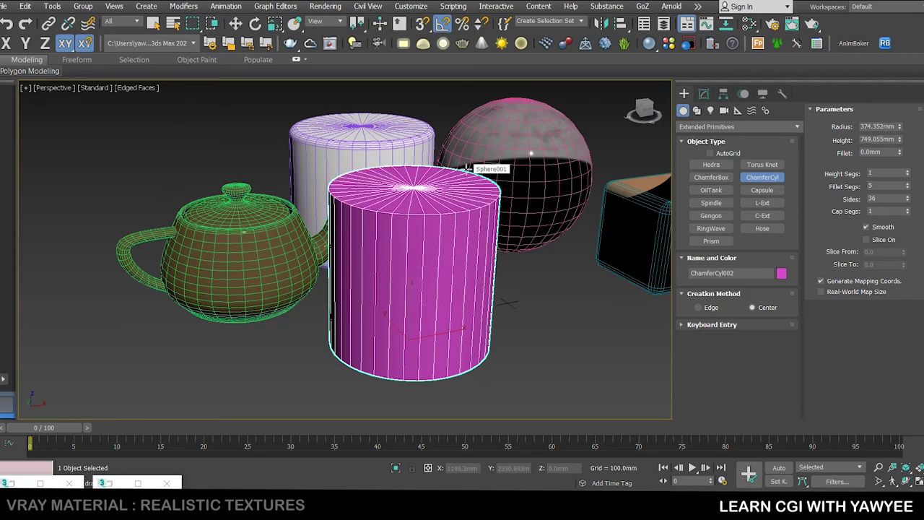
{"action": "left_click", "coordinate": [468, 168]}
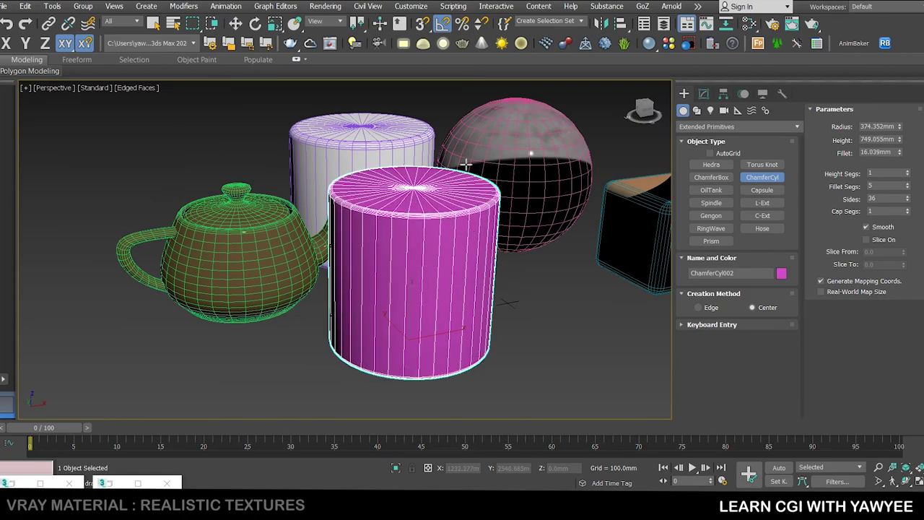
{"action": "left_click", "coordinate": [460, 148]}
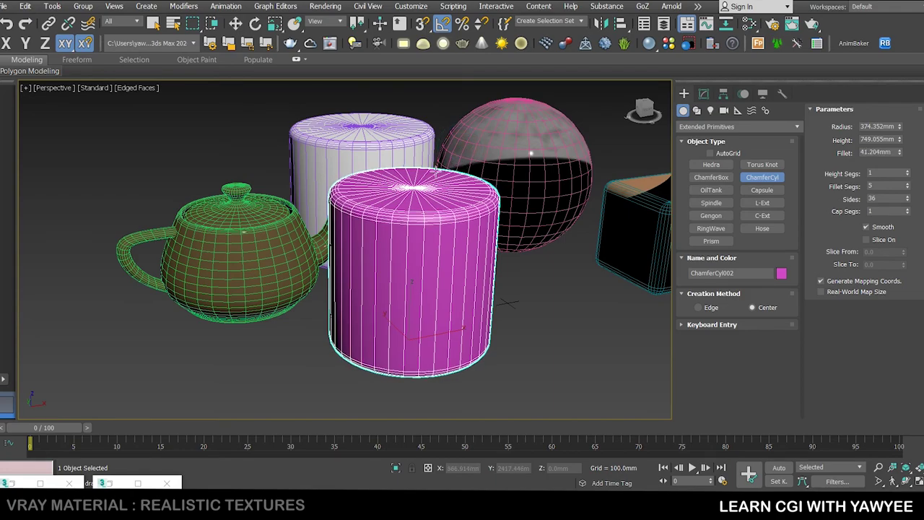
{"action": "key", "text": "w"}
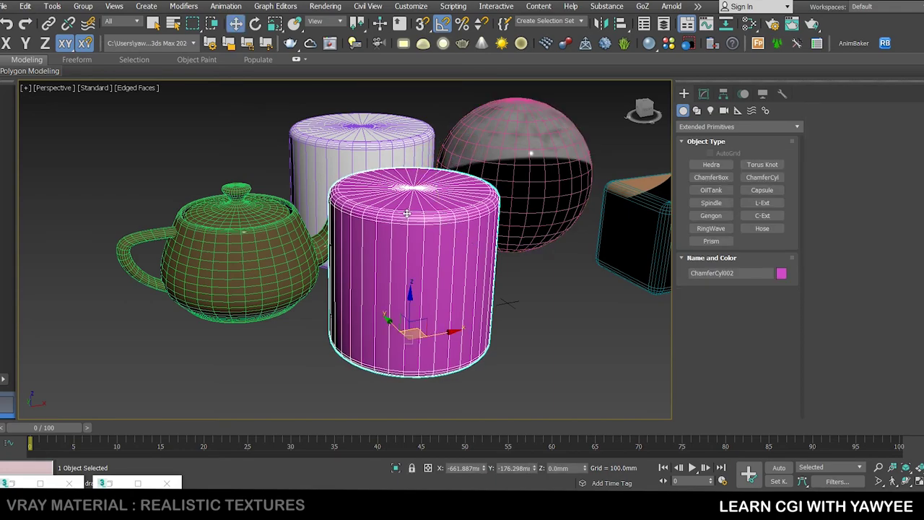
- Reduce the new chamfer cylinder's fillet segments to 1 and increase its fillet to about 85 mm
{"action": "left_click", "coordinate": [705, 100]}
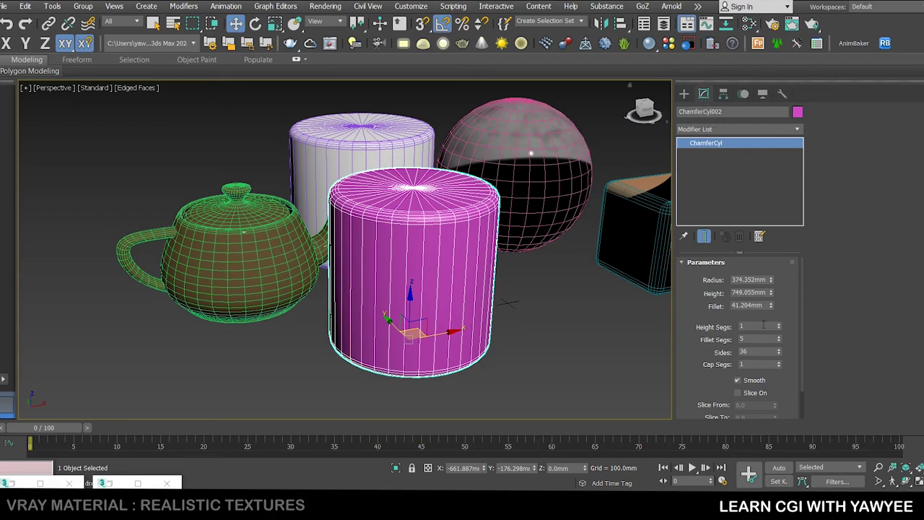
{"action": "left_click", "coordinate": [779, 343]}
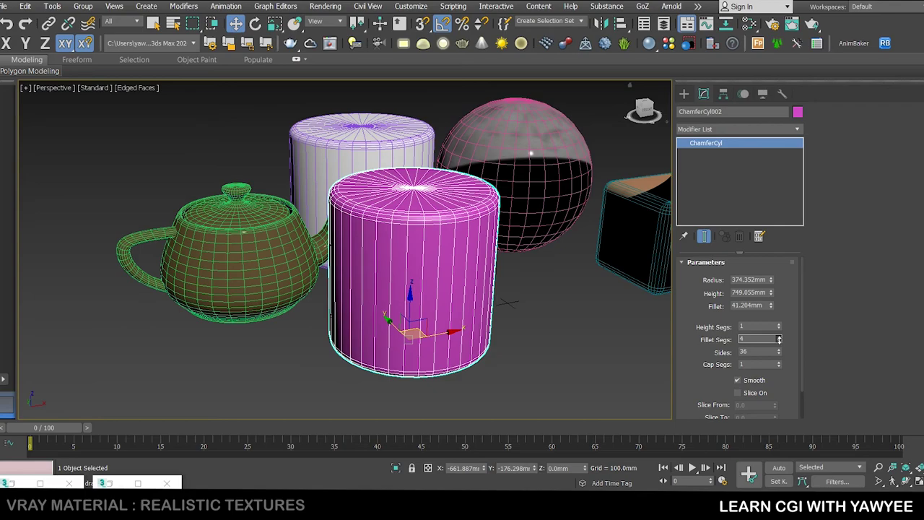
{"action": "left_click_drag", "start_coordinate": [779, 340], "coordinate": [778, 350]}
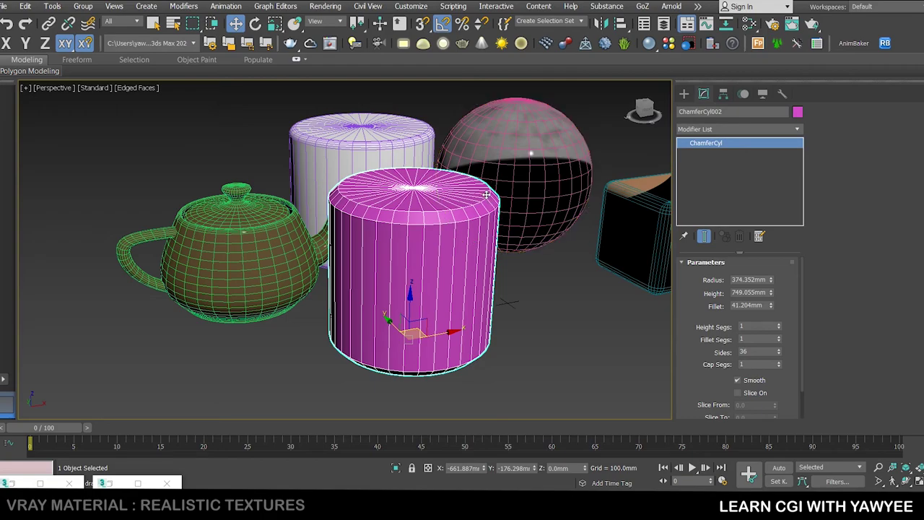
{"action": "mouse_move", "coordinate": [770, 306]}
{"action": "left_mouse_down"}
{"action": "mouse_move", "coordinate": [780, 286]}
{"action": "mouse_move", "coordinate": [774, 295]}
{"action": "left_mouse_up"}
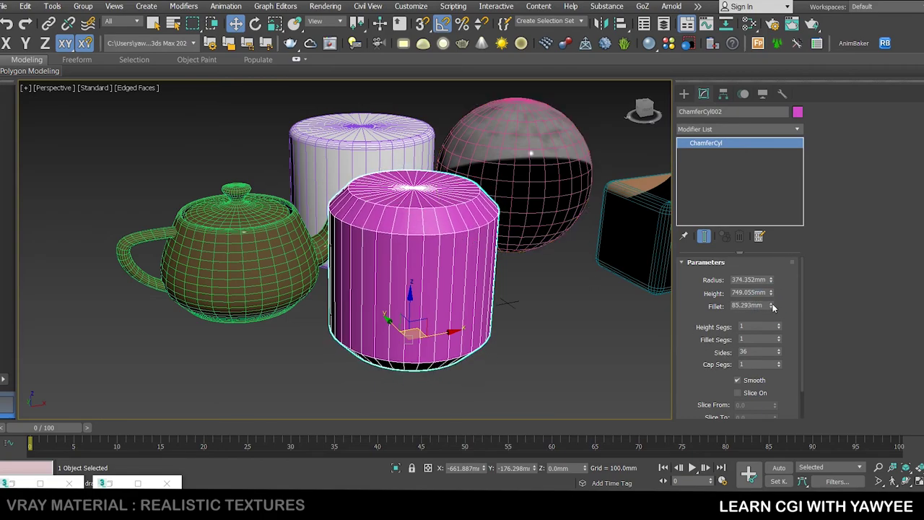
- Raise the new cylinder's fillet segments, try a different height and undo the height change
{"action": "left_click_drag", "start_coordinate": [778, 338], "coordinate": [780, 332]}
{"action": "left_click_drag", "start_coordinate": [772, 293], "coordinate": [770, 278]}
{"action": "key", "text": "ctrl+z"}
- Delete the new chamfer cylinder in front of the original primitives
{"action": "left_click", "coordinate": [593, 326]}
{"action": "left_click", "coordinate": [460, 286]}
{"action": "left_click", "coordinate": [460, 285]}
{"action": "key", "text": "Delete"}
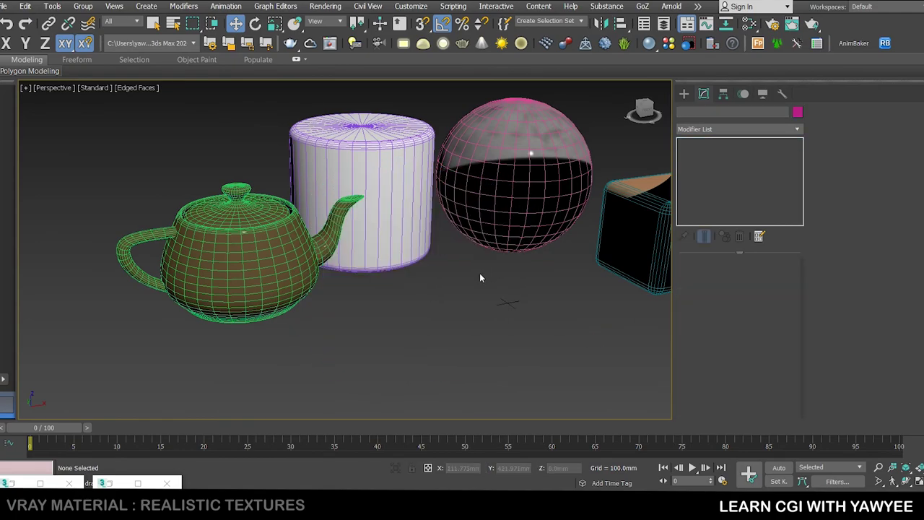
- Create a standard Sphere of about 411 mm radius in front of the existing sphere and delete it again
{"action": "left_click", "coordinate": [508, 174]}
{"action": "left_click", "coordinate": [684, 94]}
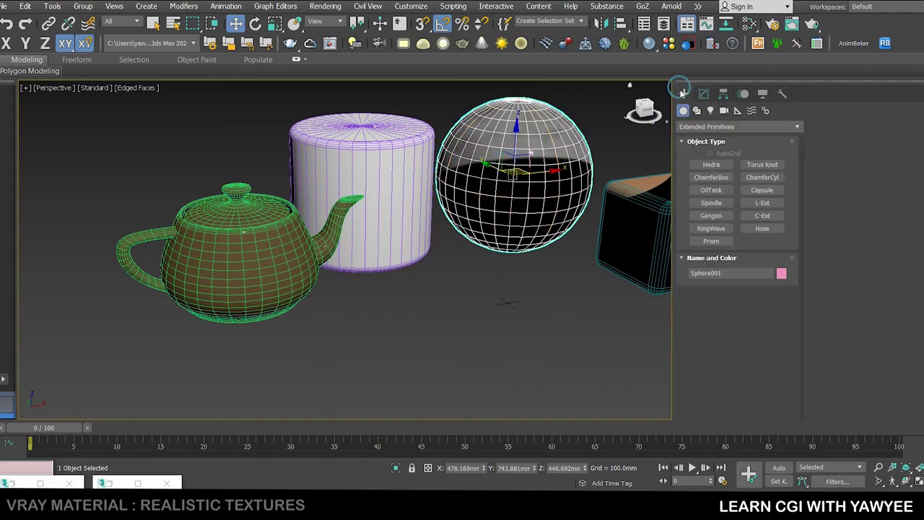
{"action": "left_click", "coordinate": [722, 127]}
{"action": "left_click", "coordinate": [725, 137]}
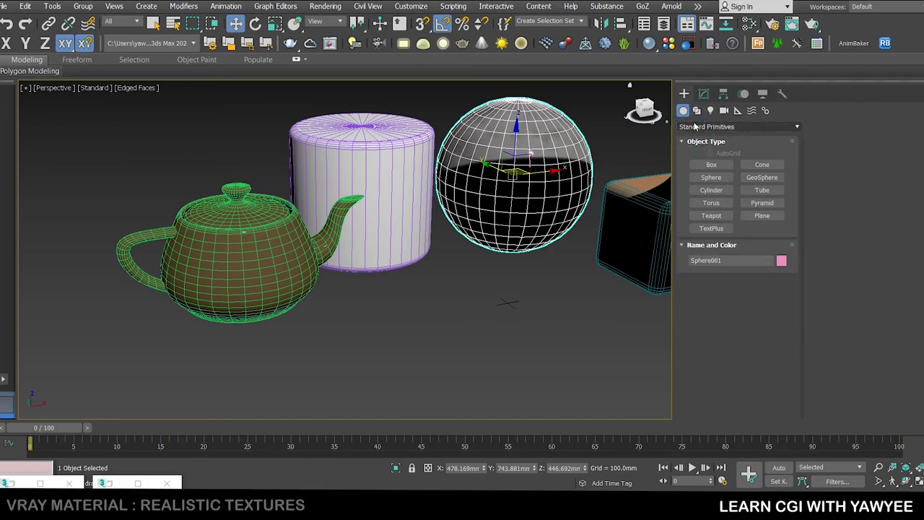
{"action": "left_click", "coordinate": [710, 178]}
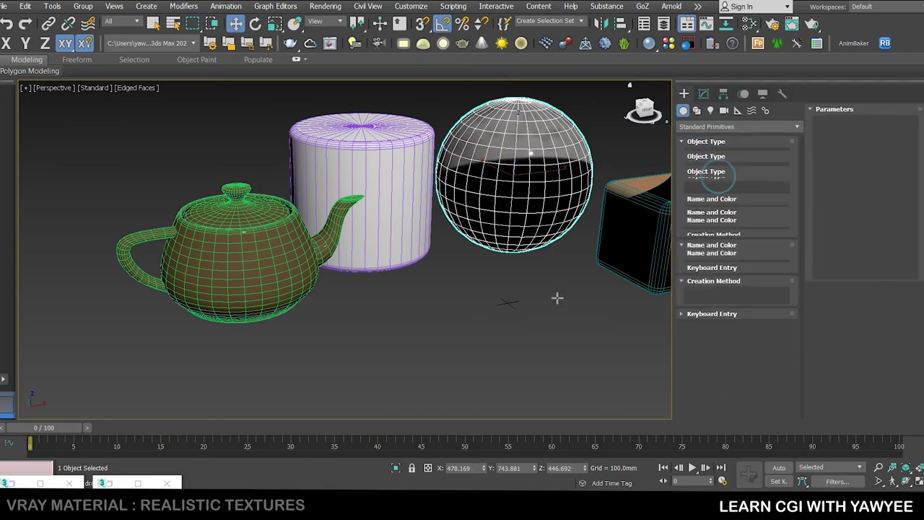
{"action": "left_click_drag", "start_coordinate": [531, 318], "coordinate": [511, 310]}
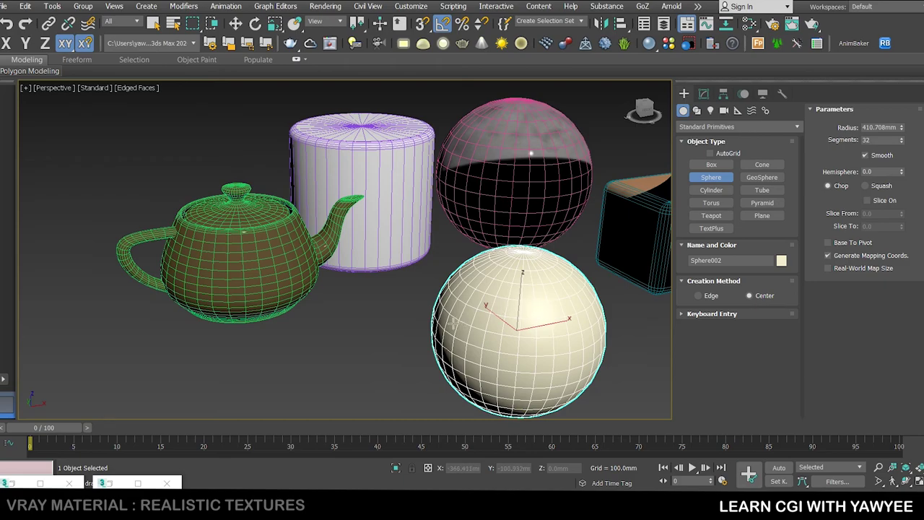
{"action": "key", "text": "w"}
{"action": "key", "text": "Delete"}
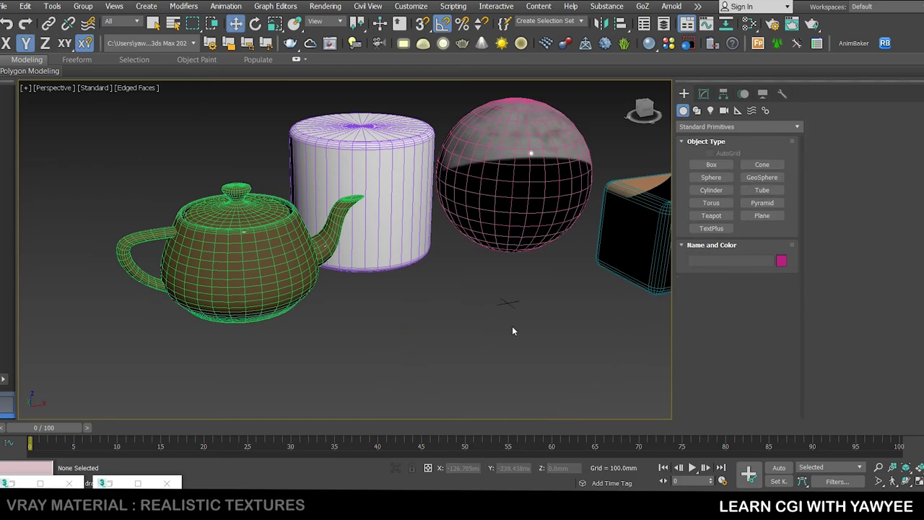
- Create an Extended Primitives ChamferBox about 441 mm long and 367 mm wide, with rounded edges, beside the existing box, and delete it
{"action": "middle_click_drag", "start_coordinate": [536, 265], "coordinate": [428, 278]}
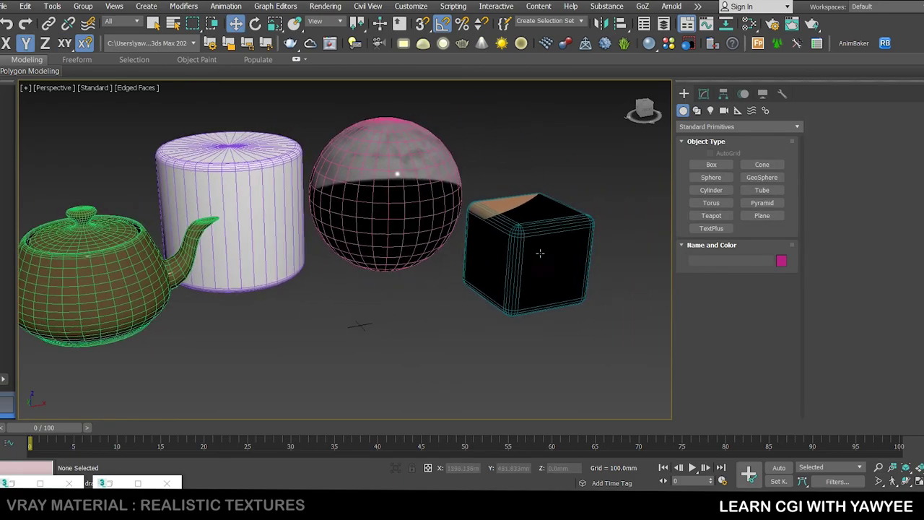
{"action": "left_click", "coordinate": [700, 127]}
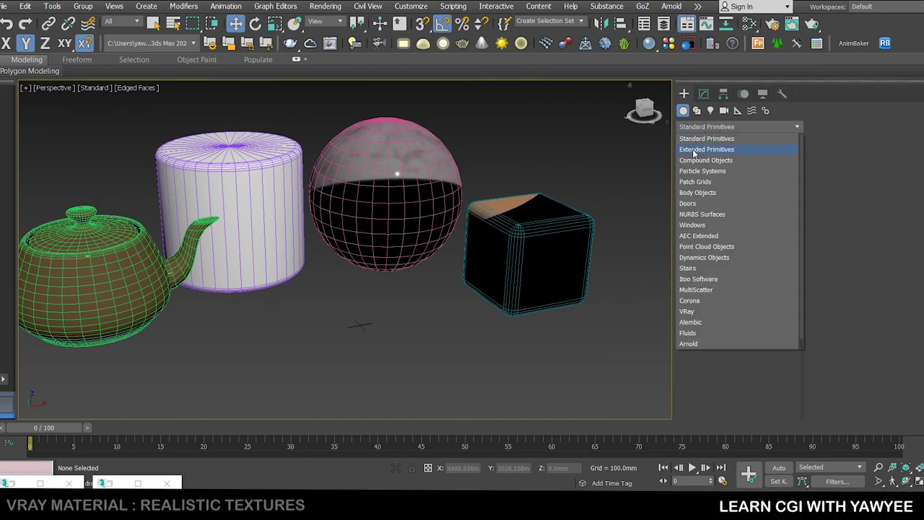
{"action": "left_click", "coordinate": [705, 149]}
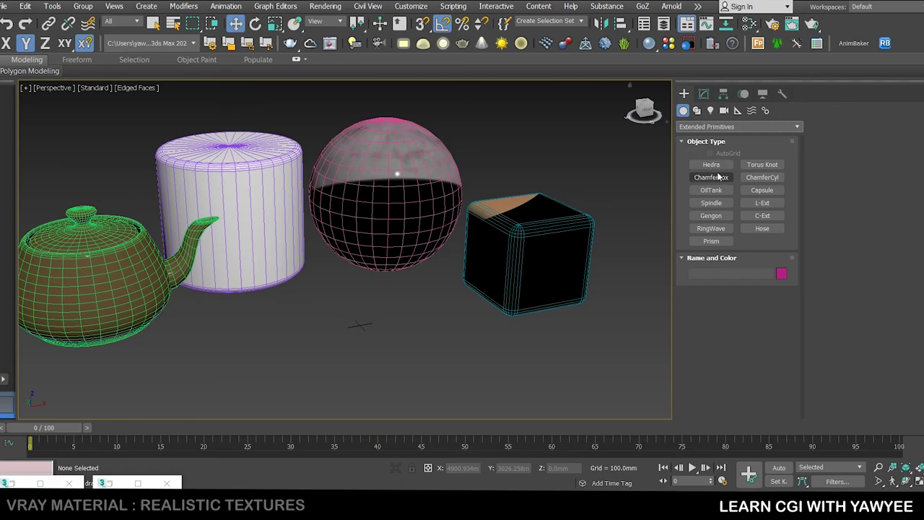
{"action": "left_click_drag", "start_coordinate": [358, 344], "coordinate": [459, 371]}
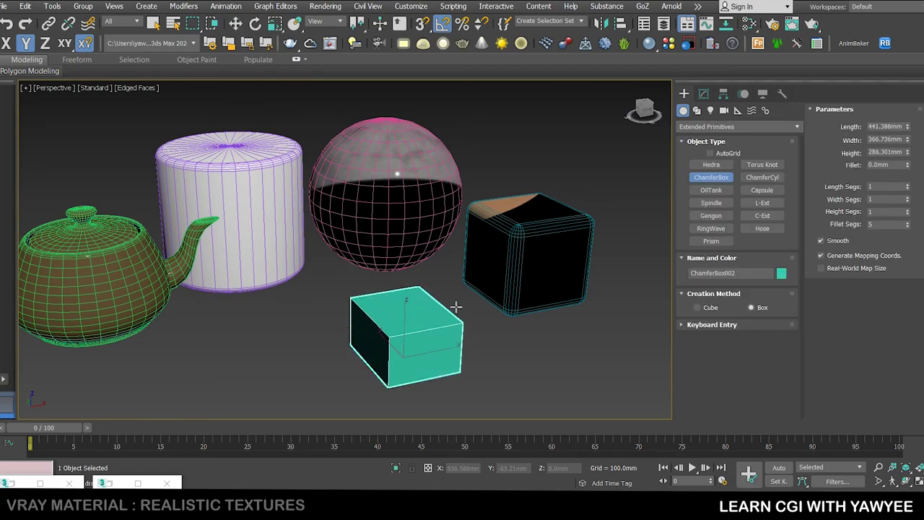
{"action": "left_click", "coordinate": [458, 292]}
{"action": "left_click", "coordinate": [453, 273]}
{"action": "right_click", "coordinate": [440, 240]}
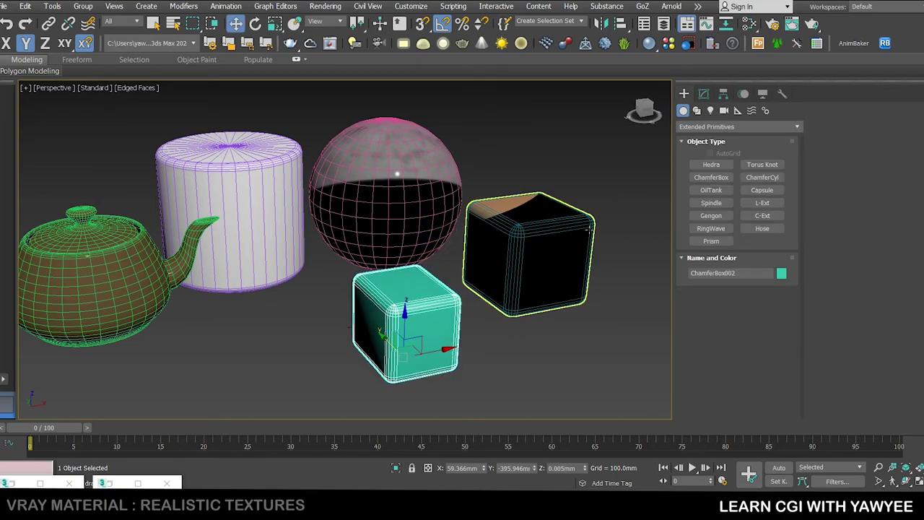
{"action": "key", "text": "Delete"}
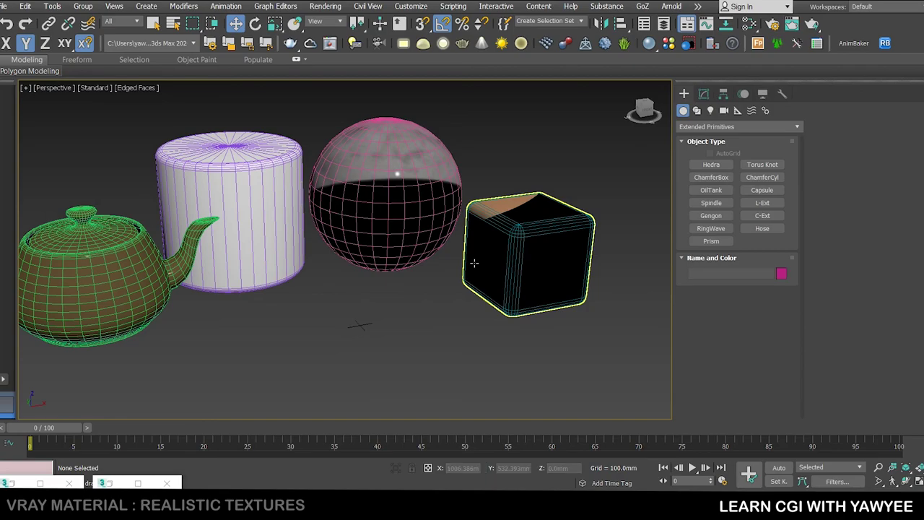
- Unhide all hidden objects to bring back the backdrop and the 3D text around the primitives
{"action": "scroll", "coordinate": [421, 309], "scroll_direction": "down", "scroll_amount": 3}
{"action": "key", "text": "ctrl+a"}
{"action": "left_click", "coordinate": [303, 345]}
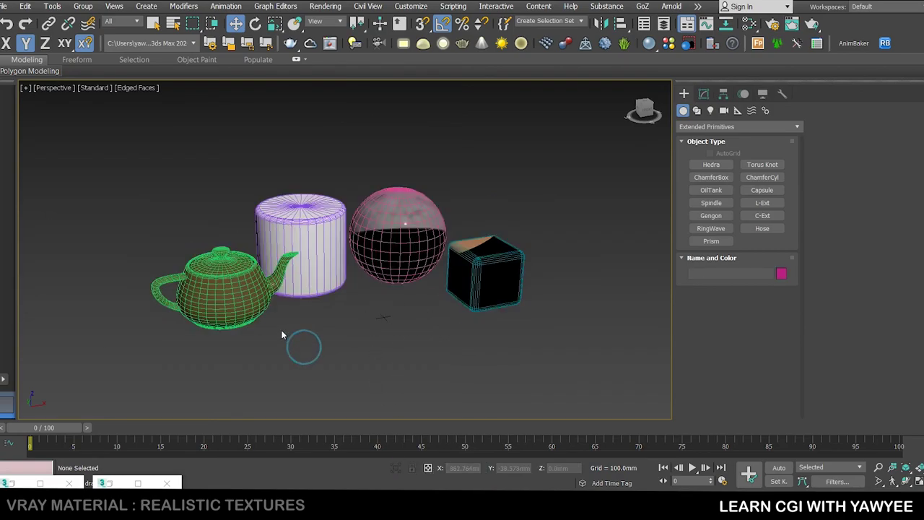
{"action": "right_click", "coordinate": [397, 315]}
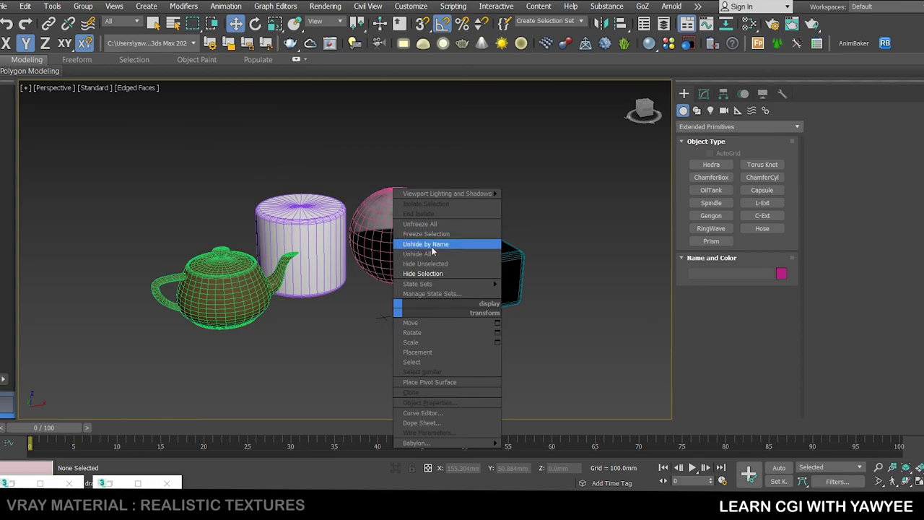
{"action": "left_click", "coordinate": [434, 255]}
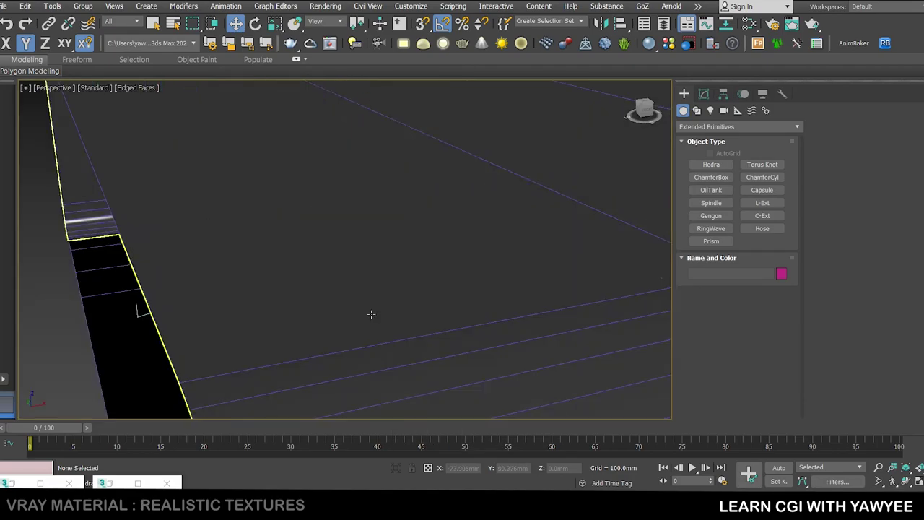
{"action": "scroll", "coordinate": [371, 314], "scroll_direction": "down", "scroll_amount": 10}
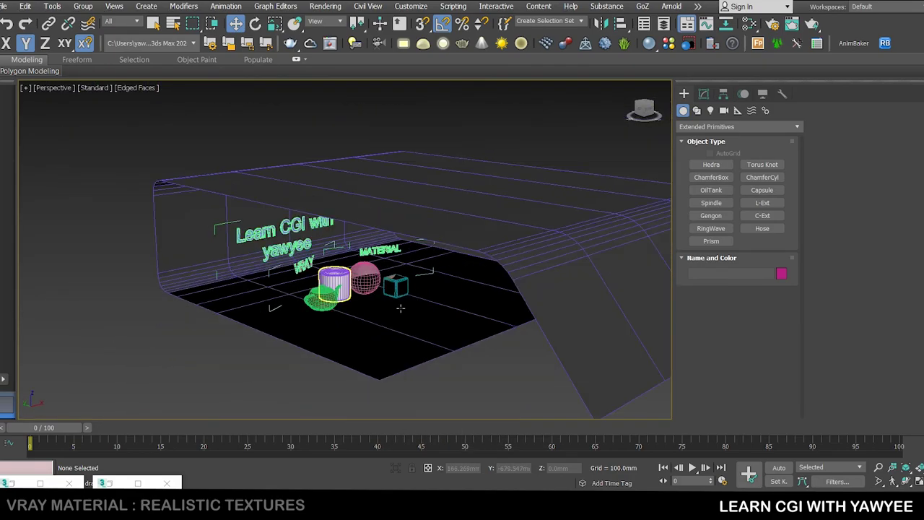
- Create a standard Plane about 7474 mm long and 7438 mm wide beside the existing backdrop, with 4 length and 4 width segments
{"action": "left_click", "coordinate": [452, 306]}
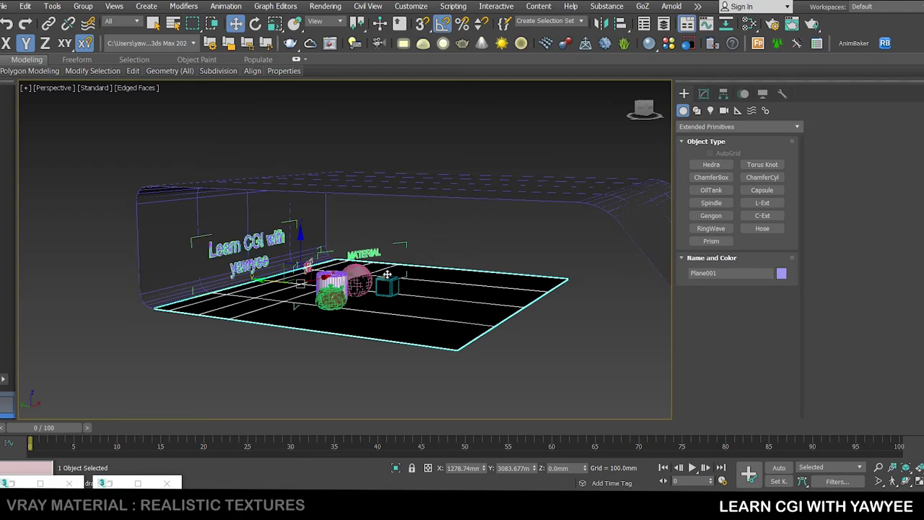
{"action": "middle_click_drag", "start_coordinate": [390, 296], "coordinate": [479, 277], "text": "alt"}
{"action": "scroll", "coordinate": [363, 281], "scroll_direction": "down", "scroll_amount": 2}
{"action": "left_click", "coordinate": [730, 126]}
{"action": "left_click", "coordinate": [704, 136]}
{"action": "left_click", "coordinate": [751, 216]}
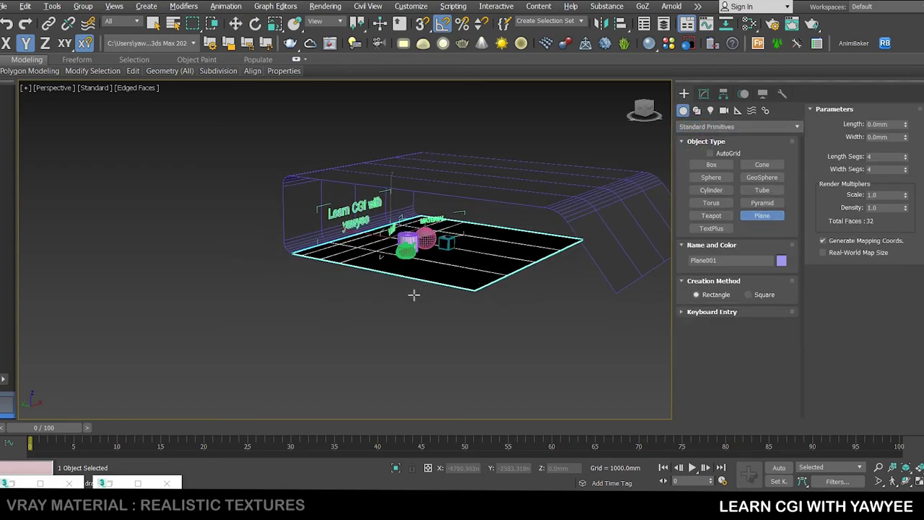
{"action": "left_click_drag", "start_coordinate": [265, 290], "coordinate": [247, 428]}
{"action": "key", "text": "w"}
{"action": "middle_click_drag", "start_coordinate": [352, 314], "coordinate": [464, 275]}
{"action": "middle_click_drag", "start_coordinate": [523, 274], "coordinate": [481, 273]}
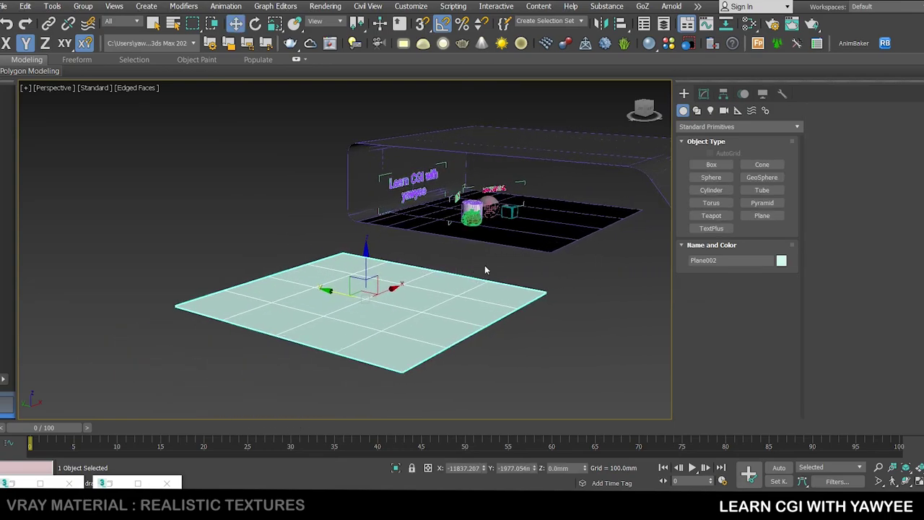
- Convert the new plane beside the backdrop to an Editable Poly
{"action": "left_click", "coordinate": [704, 95]}
{"action": "middle_click_drag", "start_coordinate": [477, 260], "coordinate": [460, 256]}
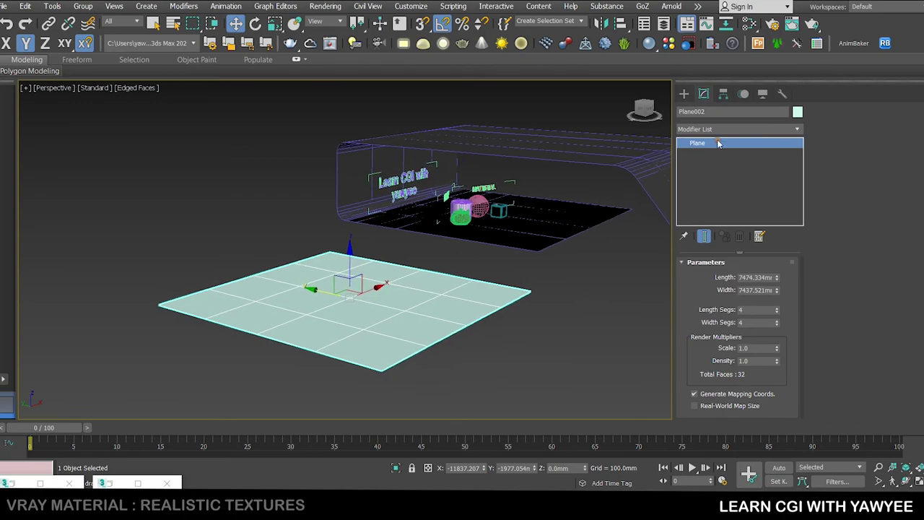
{"action": "right_click", "coordinate": [718, 143]}
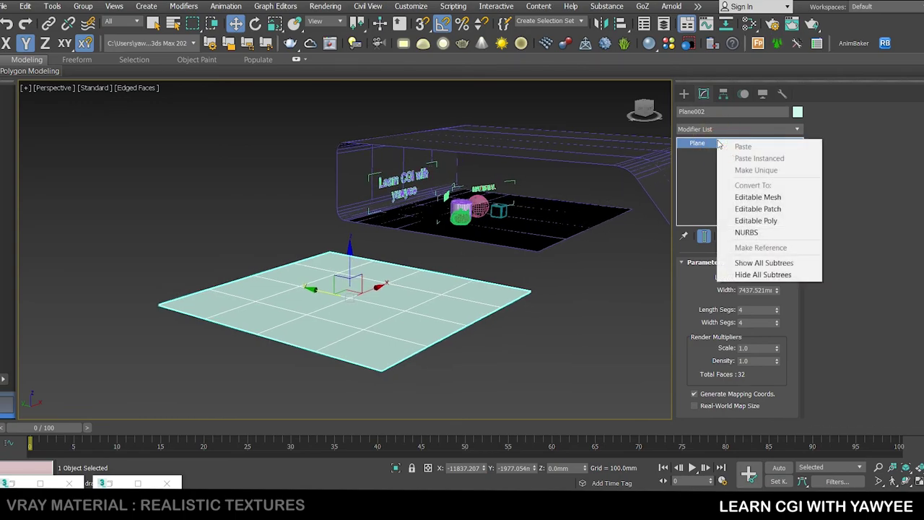
{"action": "left_click", "coordinate": [749, 221]}
{"action": "middle_click_drag", "start_coordinate": [438, 256], "coordinate": [450, 257]}
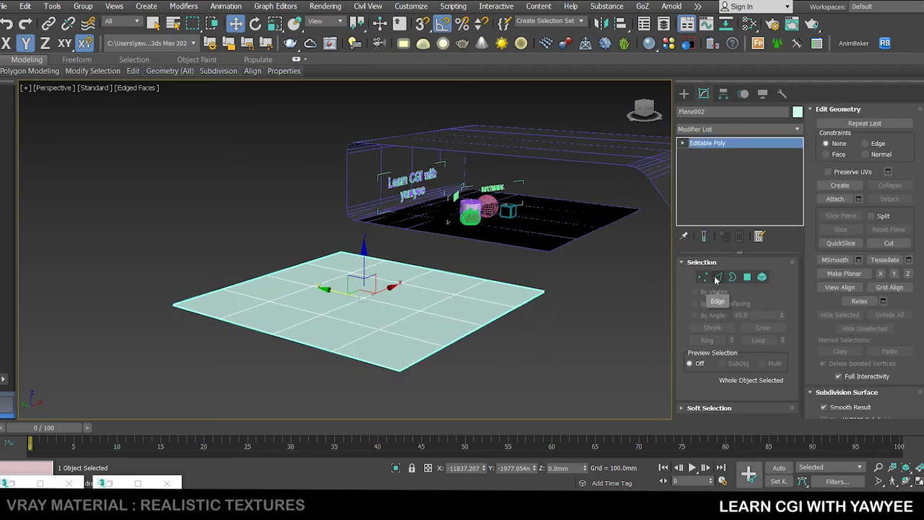
- Extend the new plane's back row of edges into a vertical wall, a ceiling and a downward-sloping front section
{"action": "left_click", "coordinate": [717, 278]}
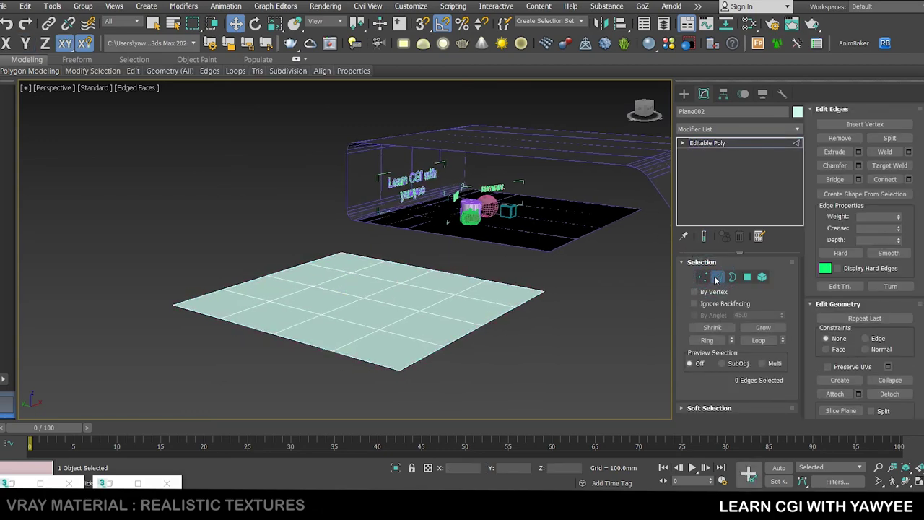
{"action": "double_click", "coordinate": [327, 255]}
{"action": "middle_click_drag", "start_coordinate": [298, 282], "coordinate": [302, 290]}
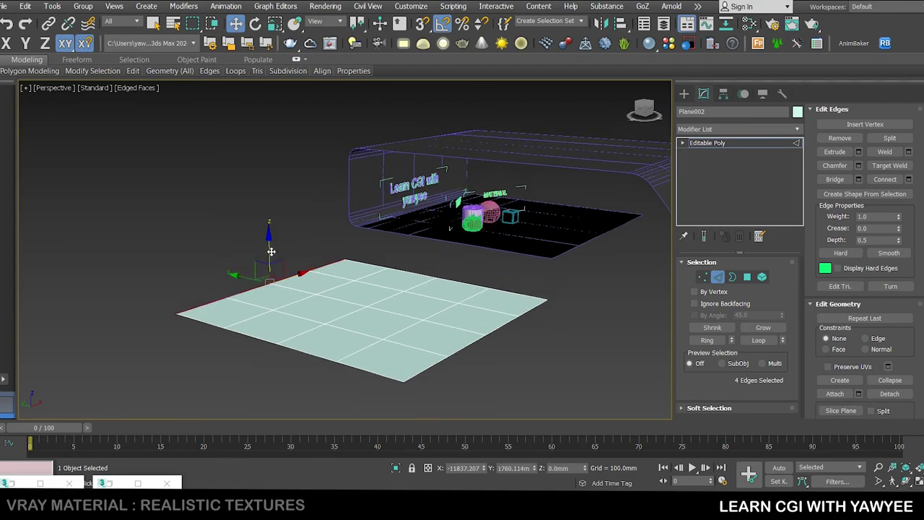
{"action": "left_click_drag", "start_coordinate": [271, 251], "coordinate": [563, 209], "text": "shift"}
{"action": "middle_click_drag", "start_coordinate": [564, 210], "coordinate": [492, 186]}
{"action": "left_click_drag", "start_coordinate": [483, 174], "coordinate": [570, 277], "text": "shift"}
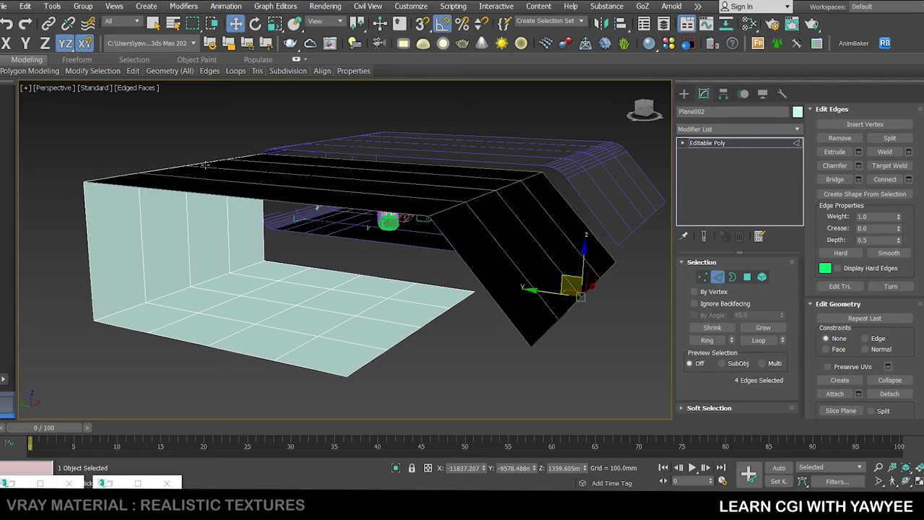
- Chamfer the three fold edge rows of the new backdrop by about 487 mm with 4 segments
{"action": "double_click", "coordinate": [451, 208]}
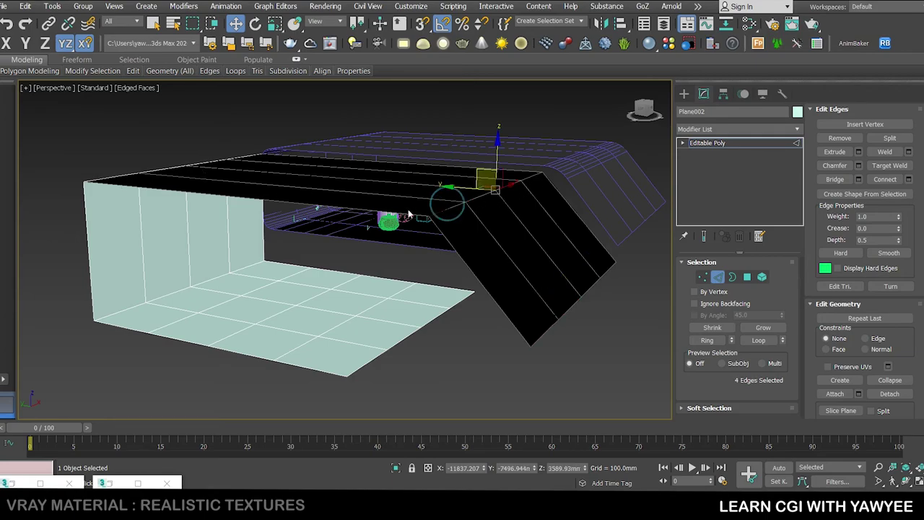
{"action": "double_click", "coordinate": [112, 176], "text": "ctrl"}
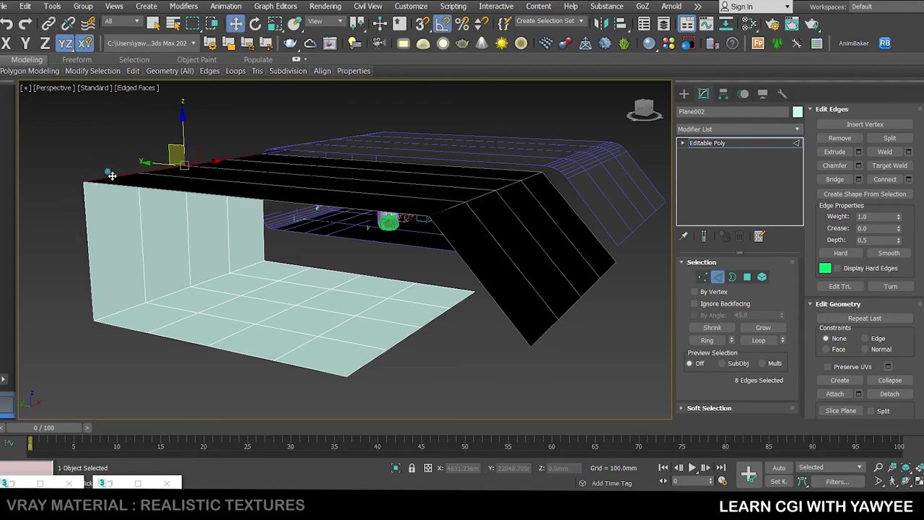
{"action": "double_click", "coordinate": [123, 308], "text": "ctrl"}
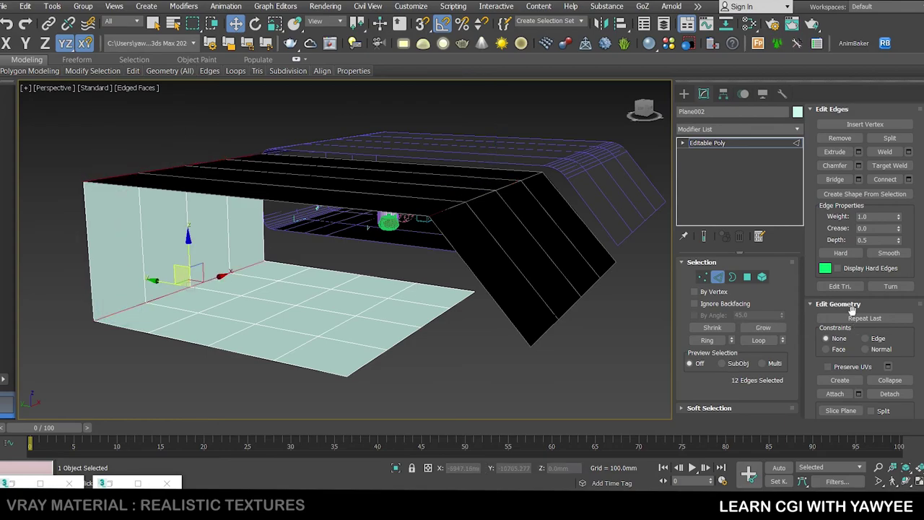
{"action": "left_click", "coordinate": [859, 164]}
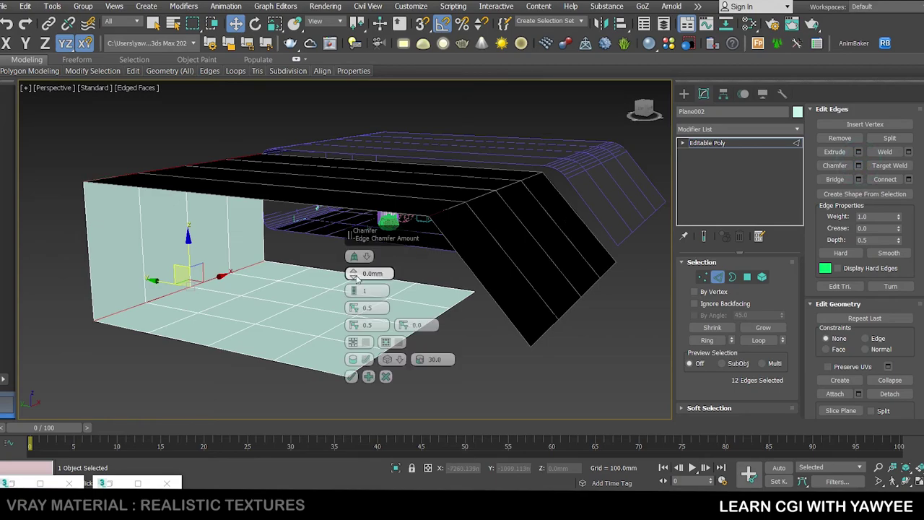
{"action": "left_click_drag", "start_coordinate": [354, 274], "coordinate": [375, 29]}
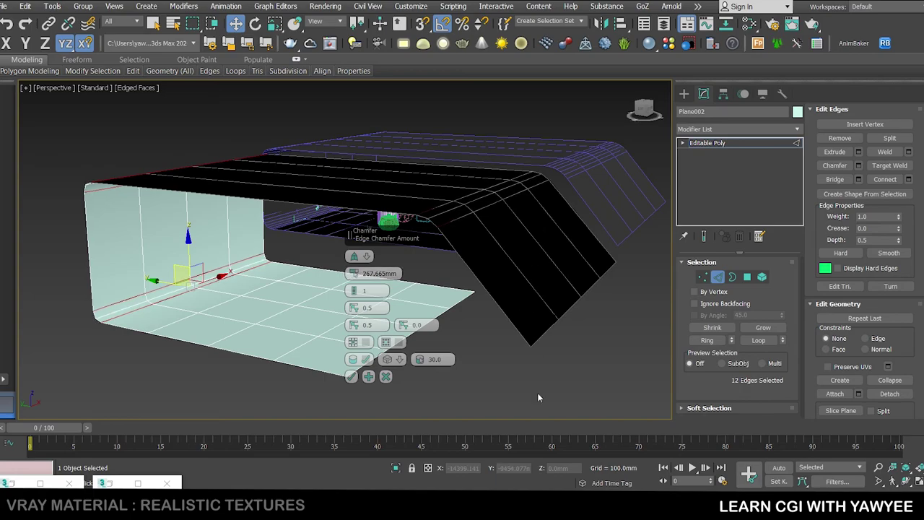
{"action": "left_click_drag", "start_coordinate": [353, 273], "coordinate": [354, 252]}
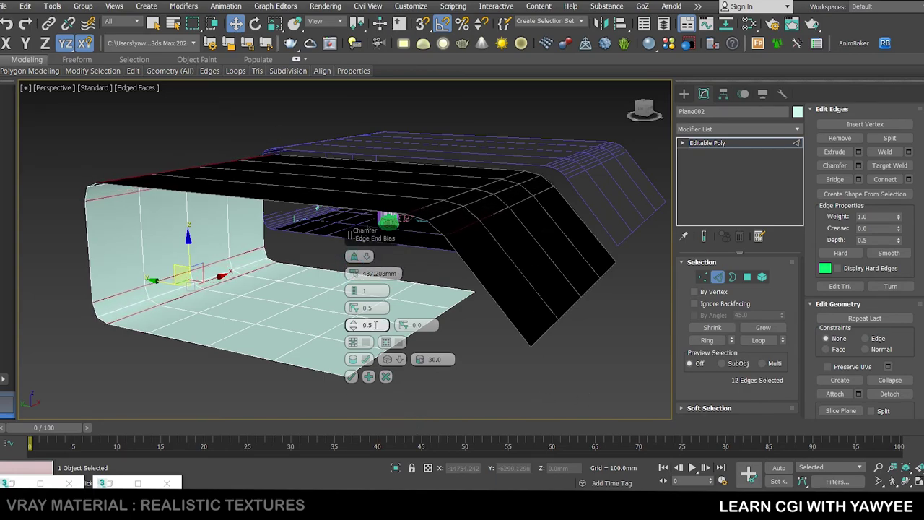
{"action": "left_click", "coordinate": [357, 288]}
{"action": "left_click", "coordinate": [357, 288]}
{"action": "left_click", "coordinate": [357, 288]}
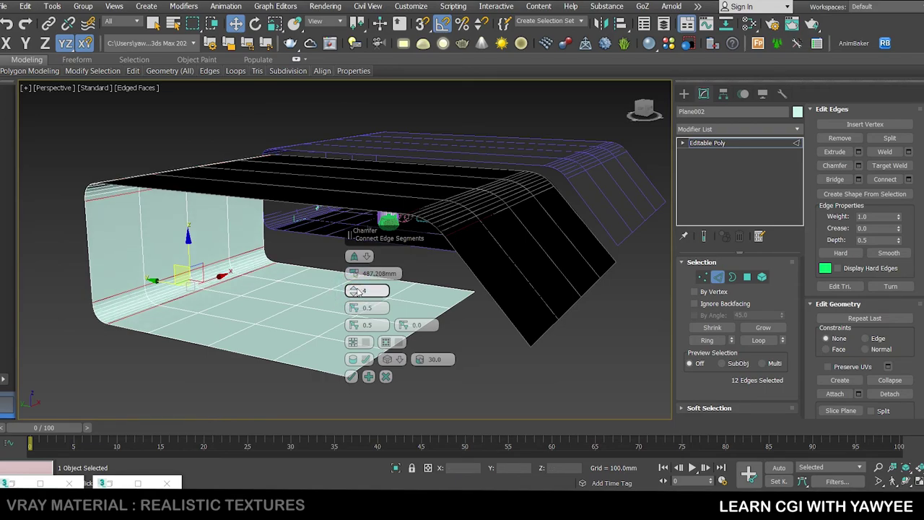
{"action": "left_click", "coordinate": [351, 378]}
- Leave edge editing and delete the newly modelled demonstration backdrop, keeping the original one around the primitives
{"action": "left_click", "coordinate": [522, 209], "text": "ctrl"}
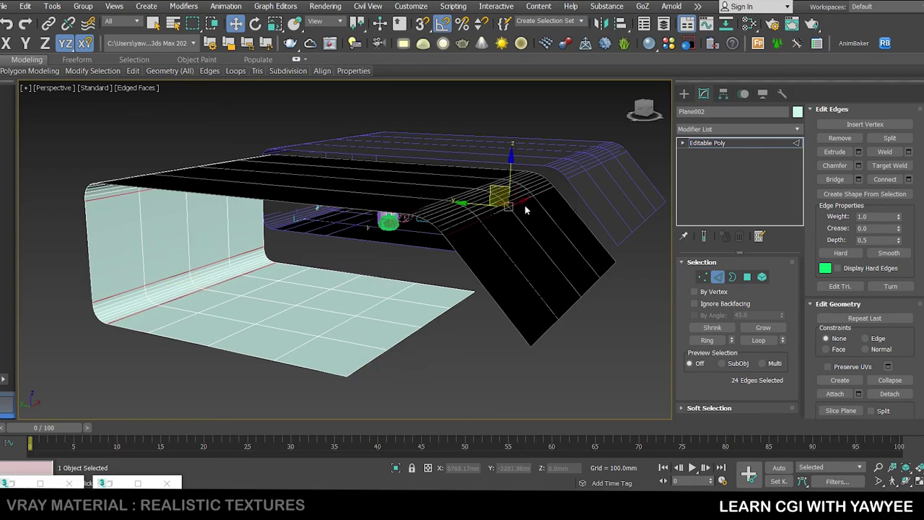
{"action": "left_click", "coordinate": [699, 144]}
{"action": "middle_click_drag", "start_coordinate": [527, 239], "coordinate": [524, 240], "text": "alt"}
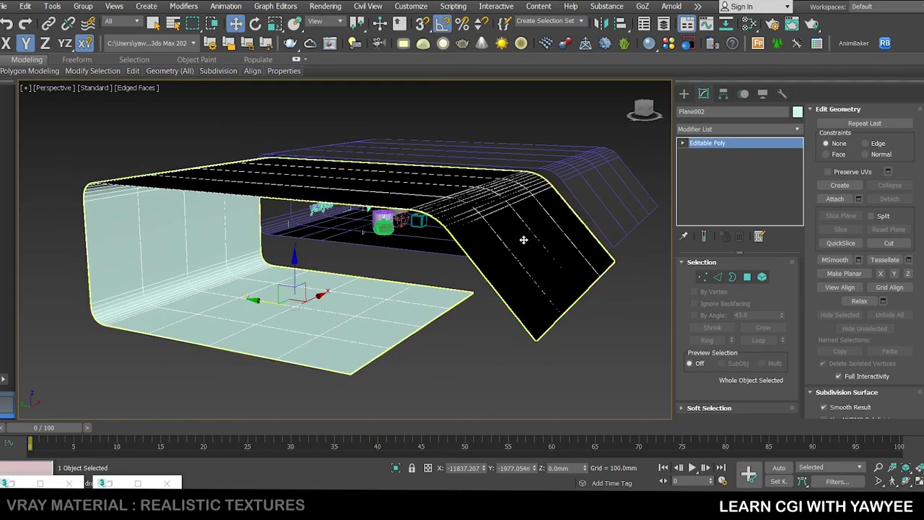
{"action": "key", "text": "Delete"}
{"action": "scroll", "coordinate": [354, 185], "scroll_direction": "up", "scroll_amount": 6}
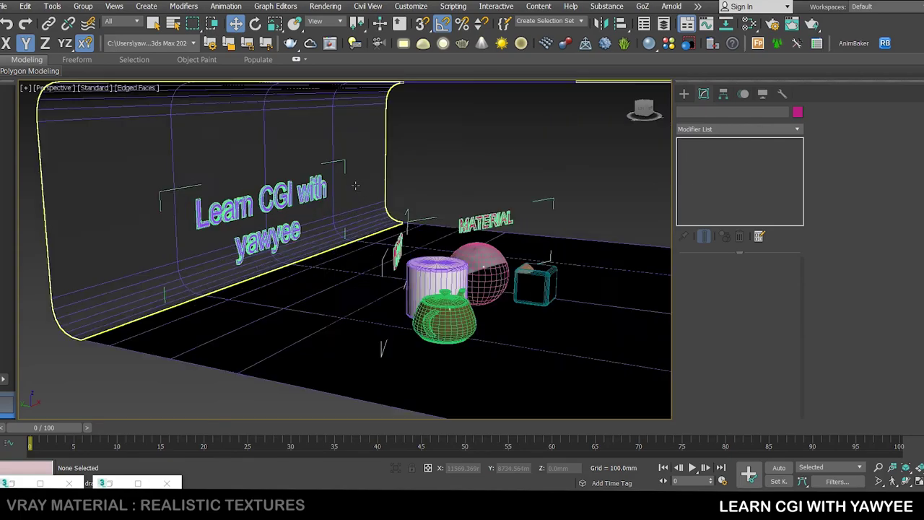
{"action": "scroll", "coordinate": [367, 193], "scroll_direction": "down", "scroll_amount": 3}
{"action": "middle_click_drag", "start_coordinate": [507, 227], "coordinate": [408, 202], "text": "alt"}
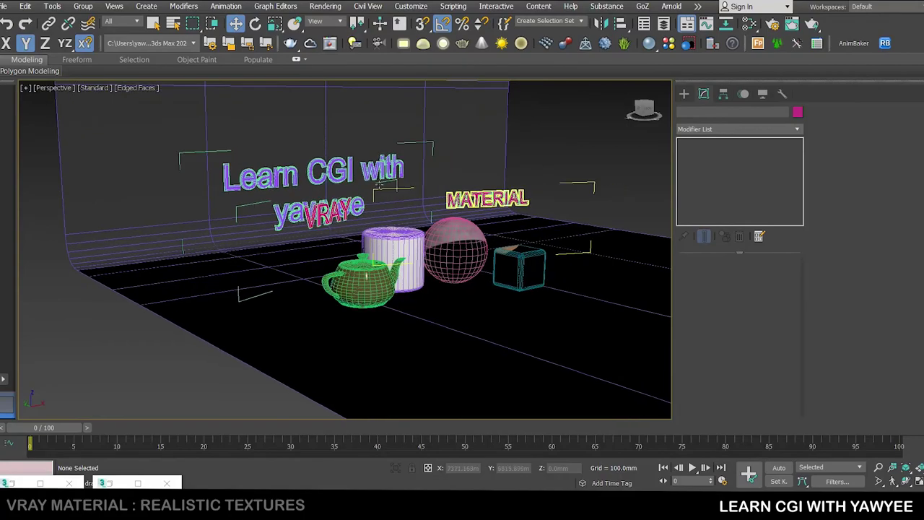
- Create a TextPlus object outside the backdrop with a region about 1715 mm long and 3465 mm wide
{"action": "left_click", "coordinate": [685, 95]}
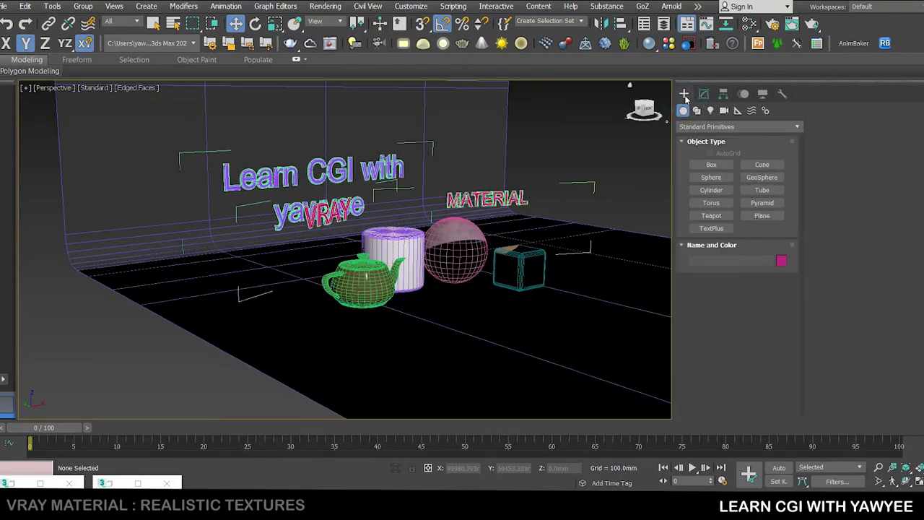
{"action": "left_click", "coordinate": [712, 229]}
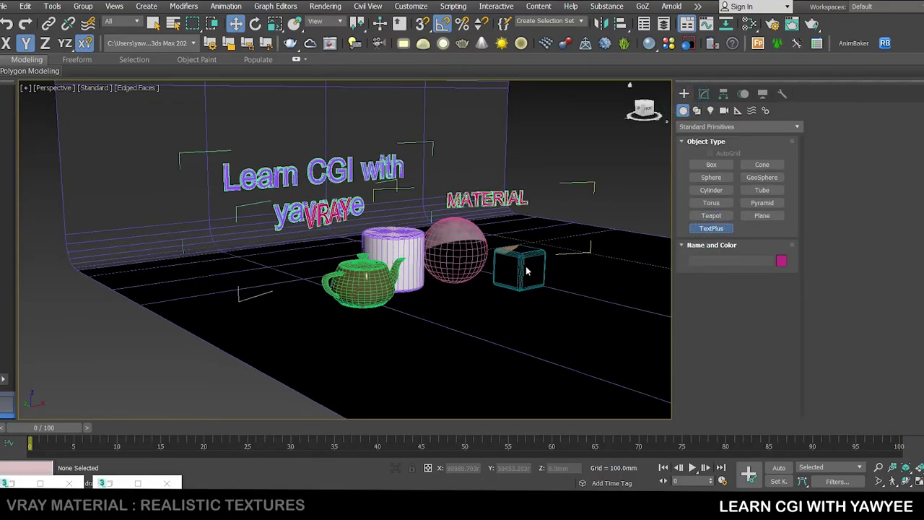
{"action": "scroll", "coordinate": [526, 270], "scroll_direction": "down", "scroll_amount": 3}
{"action": "mouse_move", "coordinate": [423, 305]}
{"action": "middle_mouse_down"}
{"action": "mouse_move", "coordinate": [479, 285]}
{"action": "mouse_move", "coordinate": [408, 290]}
{"action": "middle_mouse_up"}
{"action": "middle_click_drag", "start_coordinate": [408, 290], "coordinate": [487, 268]}
{"action": "mouse_move", "coordinate": [181, 302]}
{"action": "left_mouse_down"}
{"action": "mouse_move", "coordinate": [309, 320]}
{"action": "mouse_move", "coordinate": [413, 301]}
{"action": "left_mouse_up"}
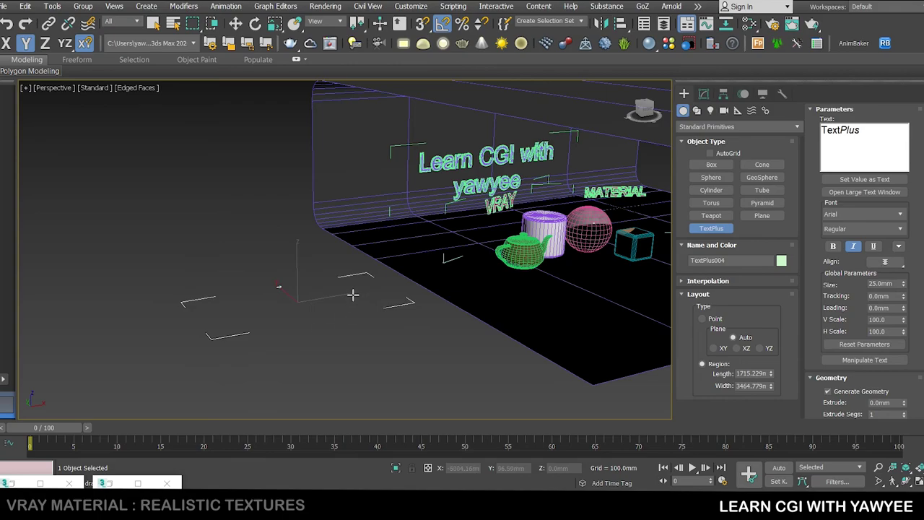
{"action": "right_click", "coordinate": [280, 251]}
- Set the new text's size to about 874 mm and change its wording to "Learn"
{"action": "left_click", "coordinate": [705, 95]}
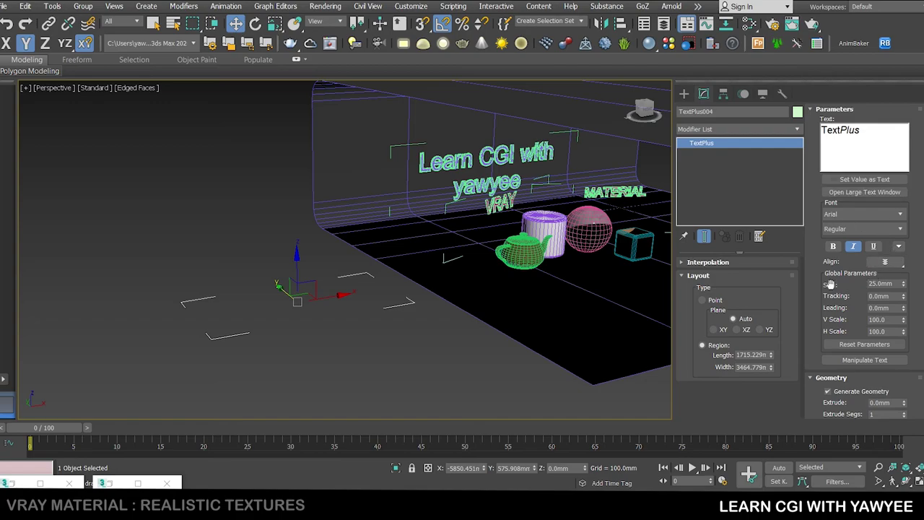
{"action": "left_click_drag", "start_coordinate": [904, 288], "coordinate": [19, 214]}
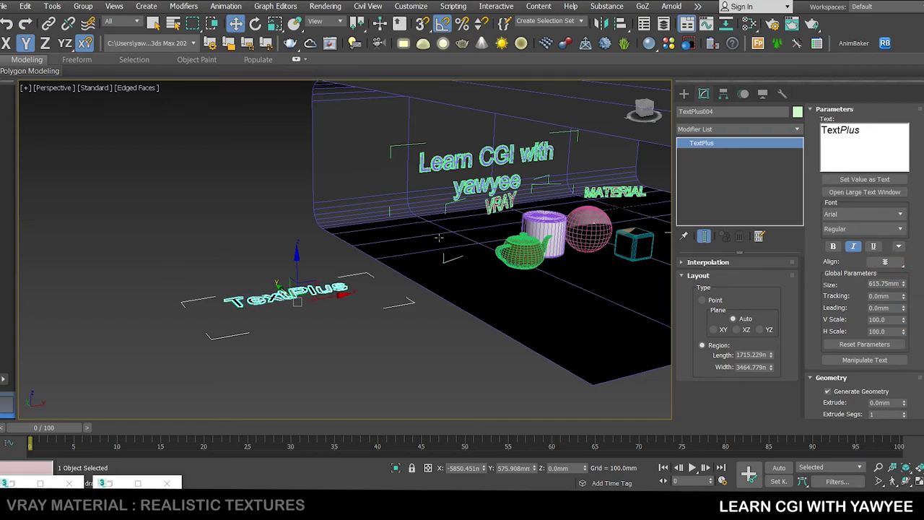
{"action": "left_click_drag", "start_coordinate": [904, 288], "coordinate": [906, 252]}
{"action": "left_click_drag", "start_coordinate": [865, 130], "coordinate": [713, 129]}
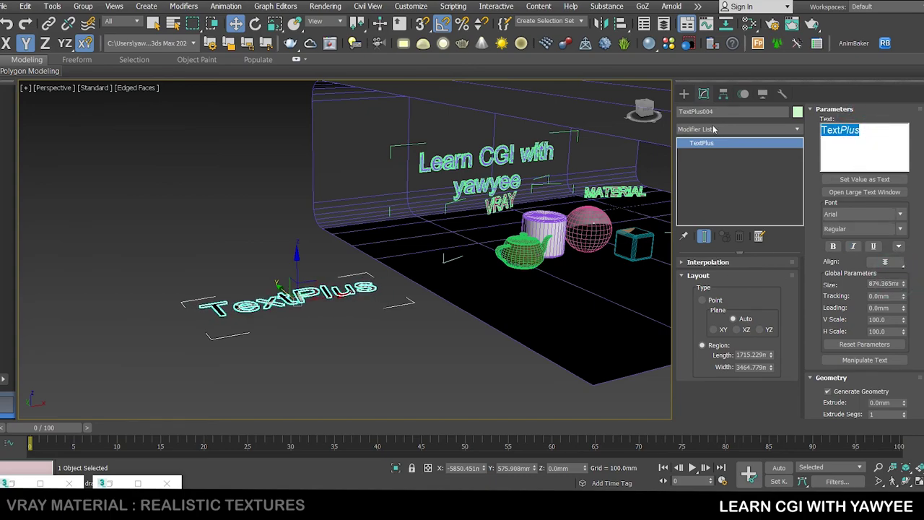
{"action": "type", "text": "Learn"}
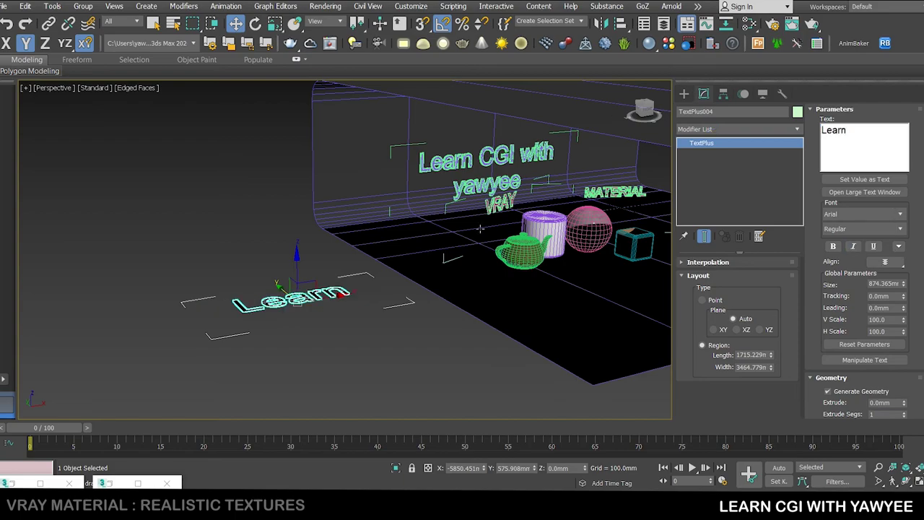
- Extrude the "Learn" text by about 72 mm
{"action": "middle_click_drag", "start_coordinate": [378, 270], "coordinate": [363, 288], "text": "alt"}
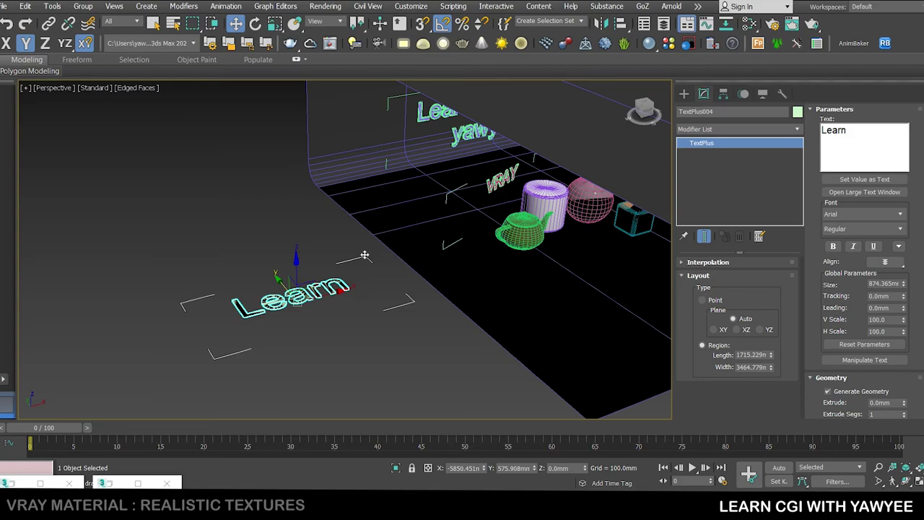
{"action": "scroll", "coordinate": [306, 295], "scroll_direction": "up", "scroll_amount": 5}
{"action": "middle_click_drag", "start_coordinate": [324, 304], "coordinate": [375, 285]}
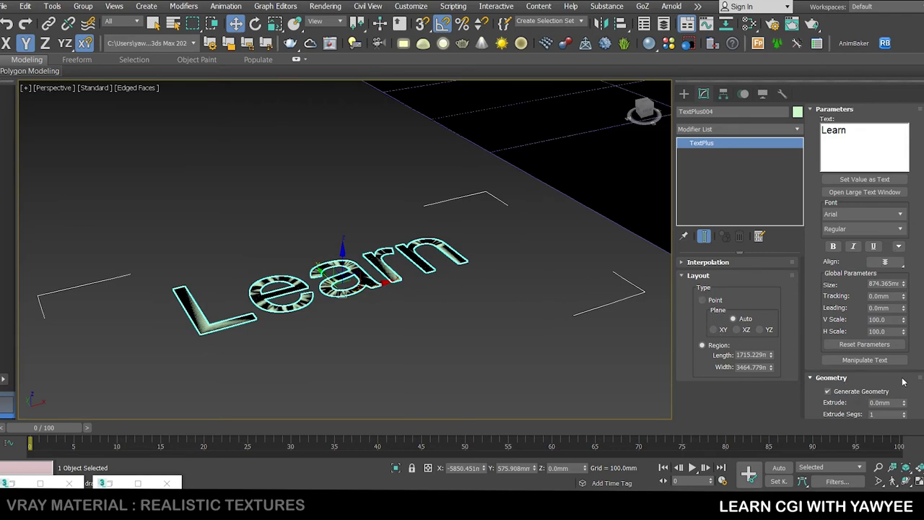
{"action": "left_click_drag", "start_coordinate": [916, 355], "coordinate": [922, 237]}
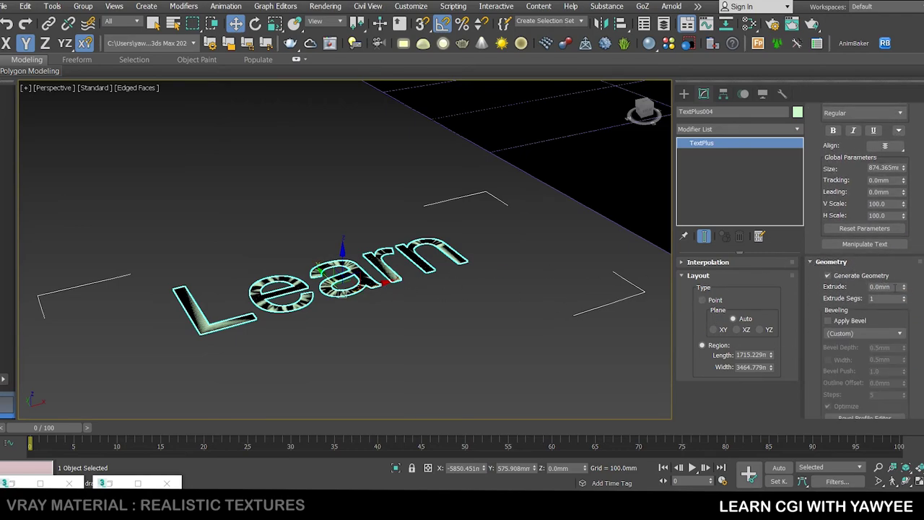
{"action": "left_click_drag", "start_coordinate": [905, 287], "coordinate": [917, 101]}
{"action": "left_click_drag", "start_coordinate": [902, 289], "coordinate": [902, 257]}
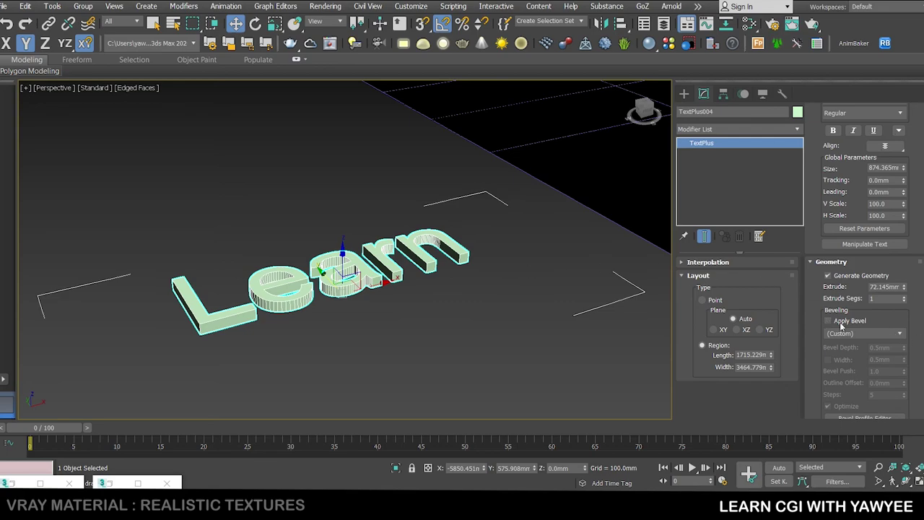
- Apply a bevel to the extruded "Learn" text with a depth of about 13.4 mm
{"action": "scroll", "coordinate": [916, 150], "scroll_direction": "up", "scroll_amount": 3}
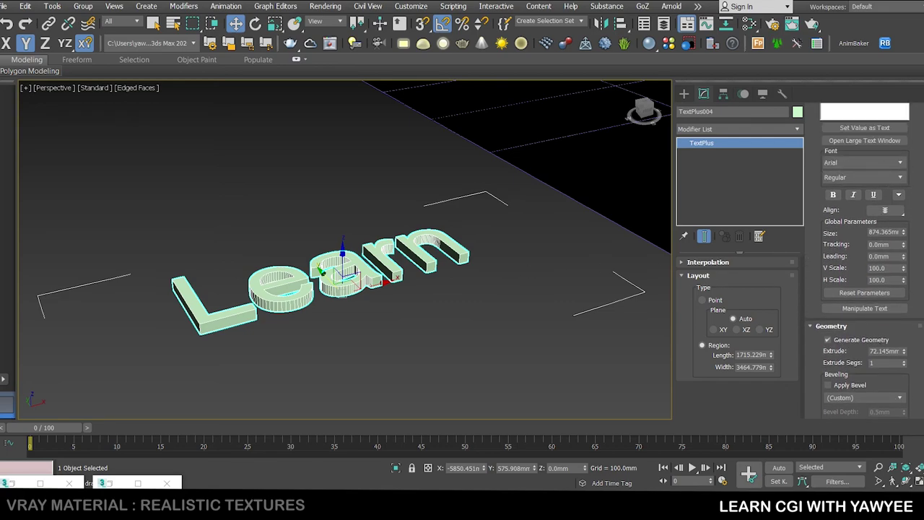
{"action": "left_click_drag", "start_coordinate": [921, 199], "coordinate": [921, 66]}
{"action": "left_click", "coordinate": [829, 282]}
{"action": "scroll", "coordinate": [373, 297], "scroll_direction": "up", "scroll_amount": 6}
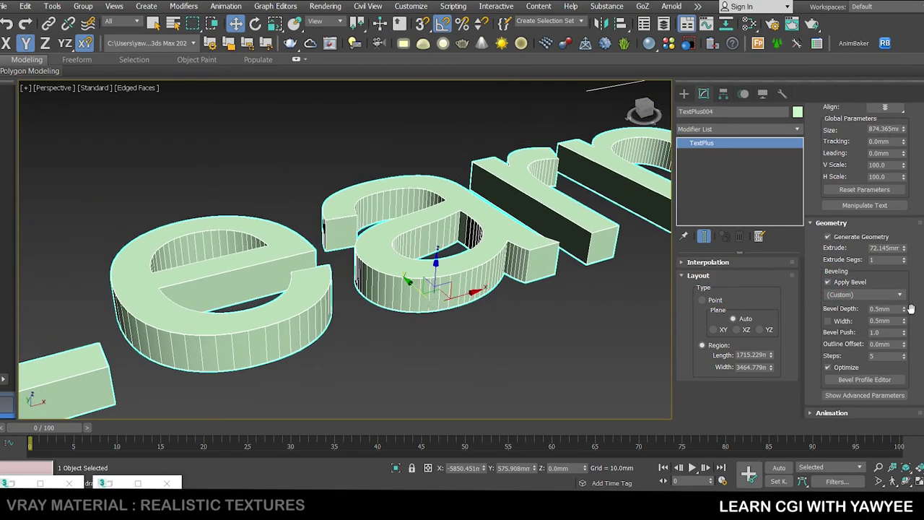
{"action": "left_click_drag", "start_coordinate": [903, 309], "coordinate": [904, 289]}
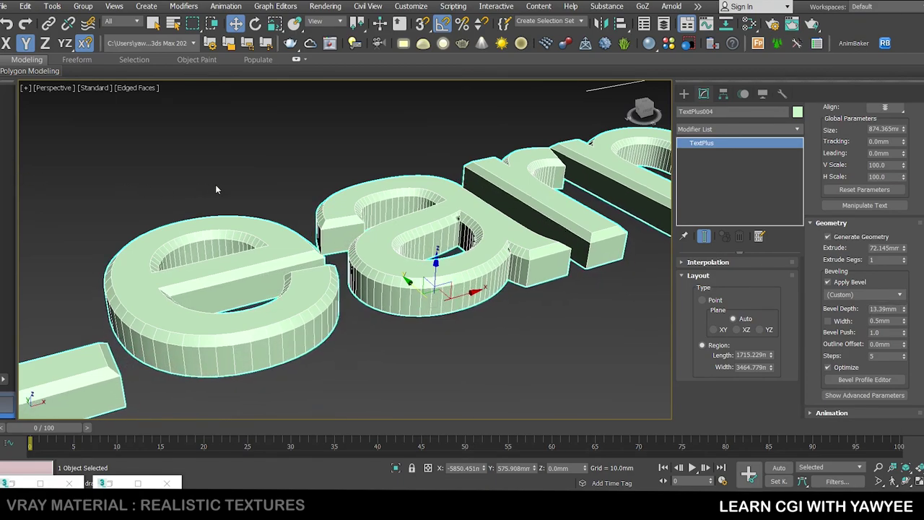
- Rotate the beveled "Learn" text about its X axis to stand it upright
{"action": "scroll", "coordinate": [278, 214], "scroll_direction": "down", "scroll_amount": 6}
{"action": "middle_click_drag", "start_coordinate": [278, 214], "coordinate": [291, 230]}
{"action": "key", "text": "e"}
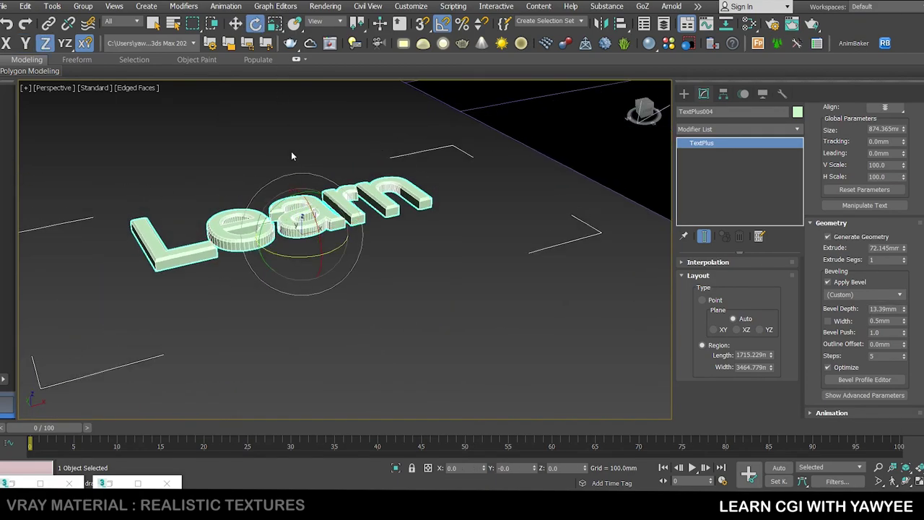
{"action": "left_click_drag", "start_coordinate": [309, 203], "coordinate": [316, 246]}
- Delete the demonstration "Learn" text, keeping the scene's original texts
{"action": "scroll", "coordinate": [334, 208], "scroll_direction": "down", "scroll_amount": 6}
{"action": "middle_click_drag", "start_coordinate": [431, 200], "coordinate": [385, 242]}
{"action": "middle_click_drag", "start_coordinate": [384, 243], "coordinate": [396, 180], "text": "alt"}
{"action": "middle_click_drag", "start_coordinate": [268, 223], "coordinate": [294, 222]}
{"action": "key", "text": "Delete"}
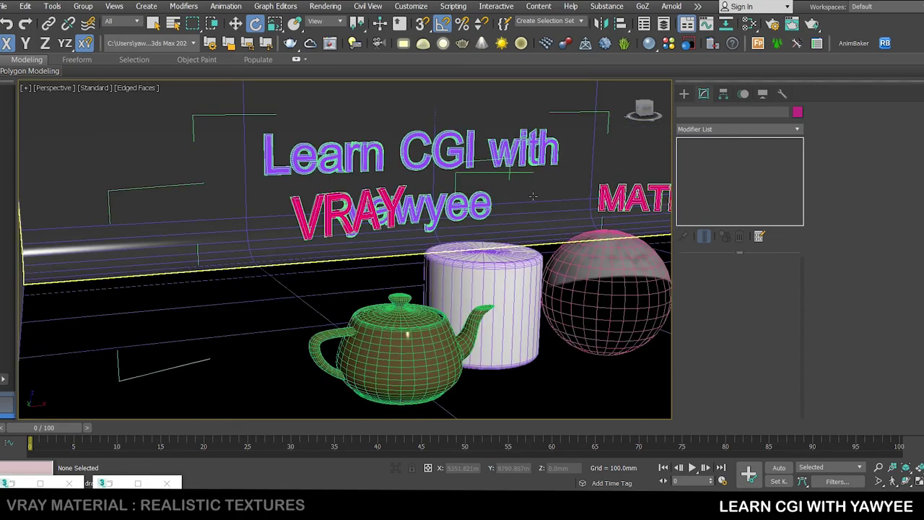
- Hide the curved backdrop and the text objects, leaving the teapot, cylinder, sphere and box in view
{"action": "middle_click_drag", "start_coordinate": [556, 202], "coordinate": [449, 200]}
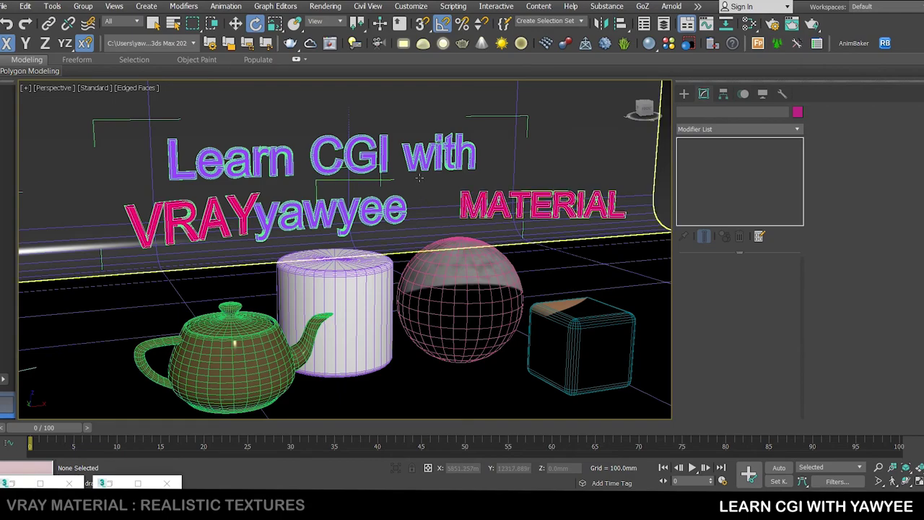
{"action": "scroll", "coordinate": [411, 215], "scroll_direction": "down", "scroll_amount": 3}
{"action": "middle_click_drag", "start_coordinate": [379, 249], "coordinate": [463, 242]}
{"action": "scroll", "coordinate": [391, 250], "scroll_direction": "down", "scroll_amount": 3}
{"action": "left_click_drag", "start_coordinate": [251, 277], "coordinate": [260, 306]}
{"action": "scroll", "coordinate": [321, 213], "scroll_direction": "up", "scroll_amount": 3}
{"action": "key", "text": "q"}
{"action": "left_click_drag", "start_coordinate": [477, 173], "coordinate": [324, 224]}
{"action": "middle_click_drag", "start_coordinate": [493, 205], "coordinate": [421, 189]}
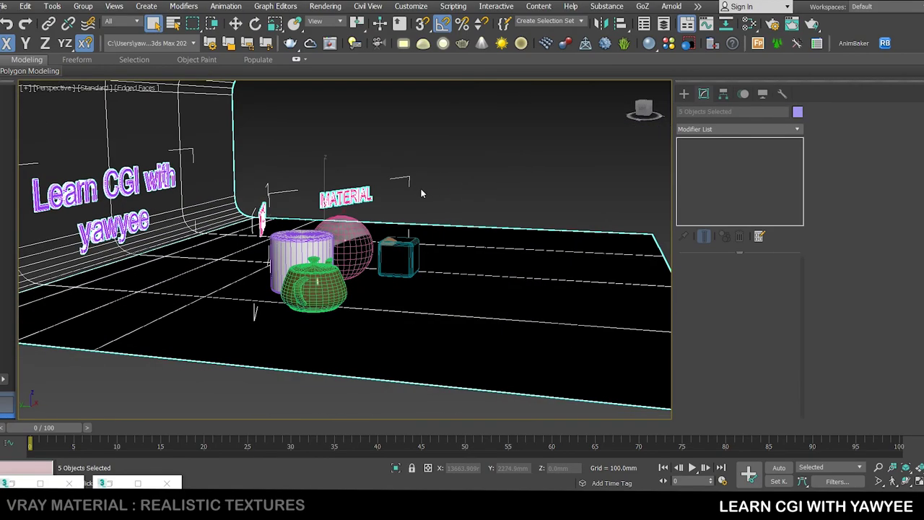
{"action": "right_click", "coordinate": [492, 240]}
{"action": "left_click", "coordinate": [522, 190]}
{"action": "middle_click_drag", "start_coordinate": [444, 238], "coordinate": [325, 258], "text": "alt"}
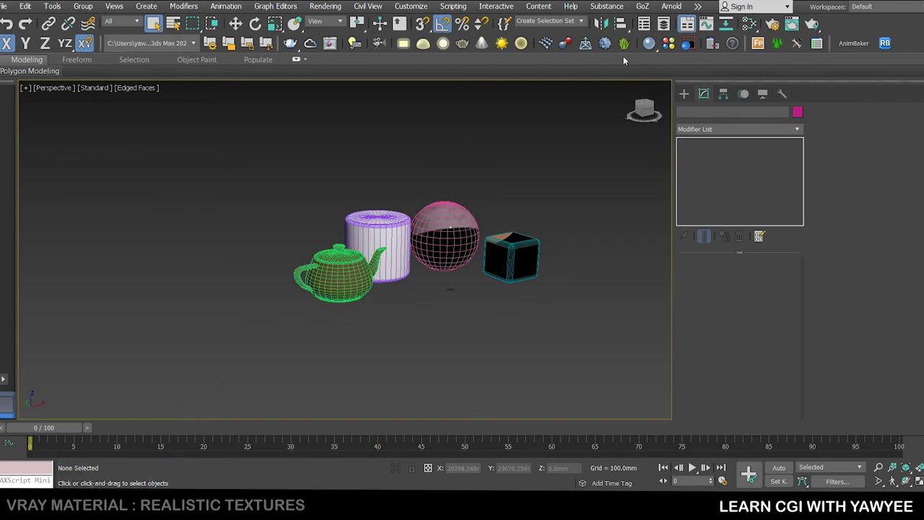
- Open the material editor and switch it from Slate to Compact mode
{"action": "left_click", "coordinate": [749, 23]}
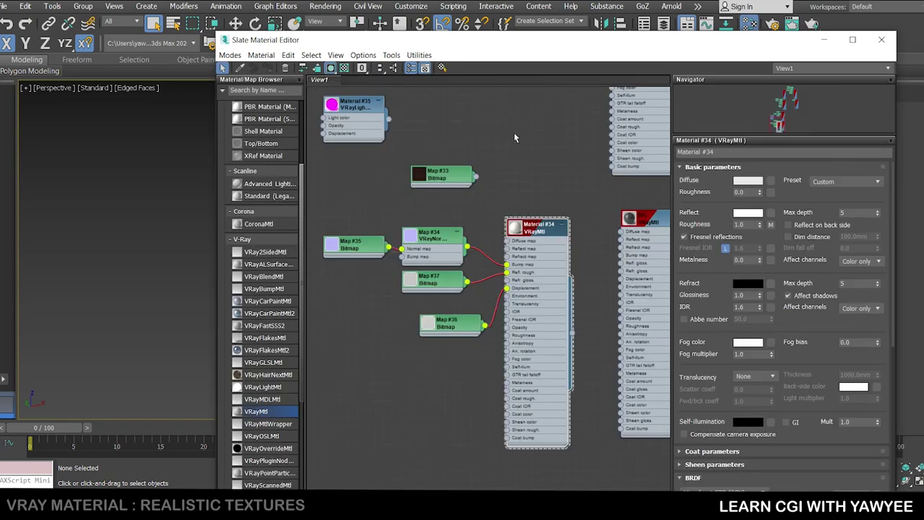
{"action": "middle_click_drag", "start_coordinate": [513, 135], "coordinate": [476, 133]}
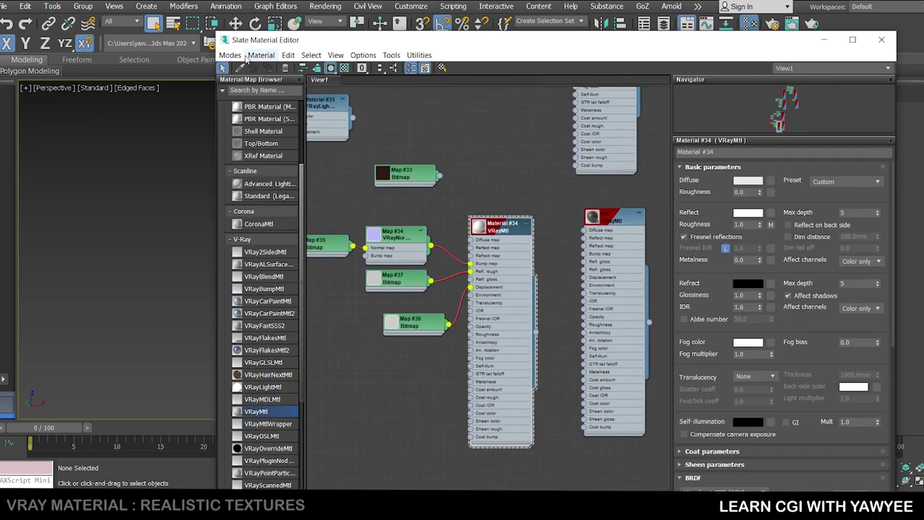
{"action": "left_click", "coordinate": [230, 55]}
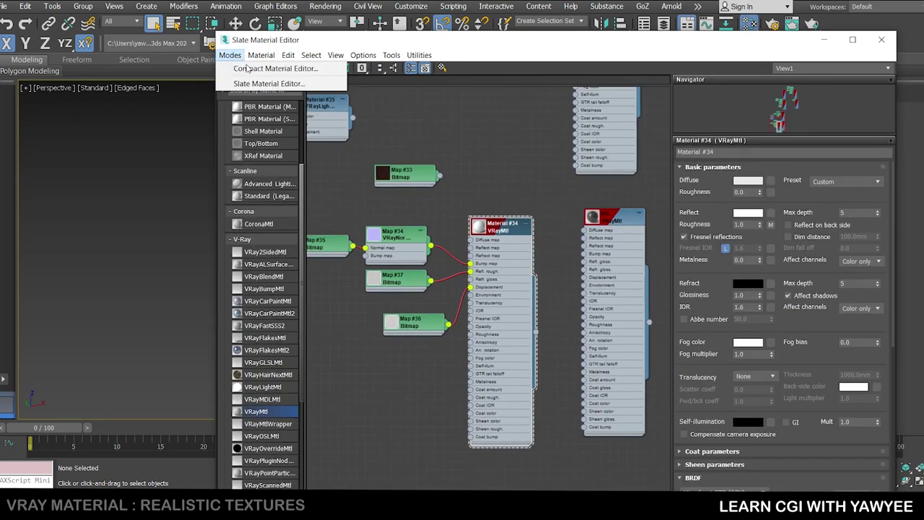
{"action": "left_click", "coordinate": [245, 66]}
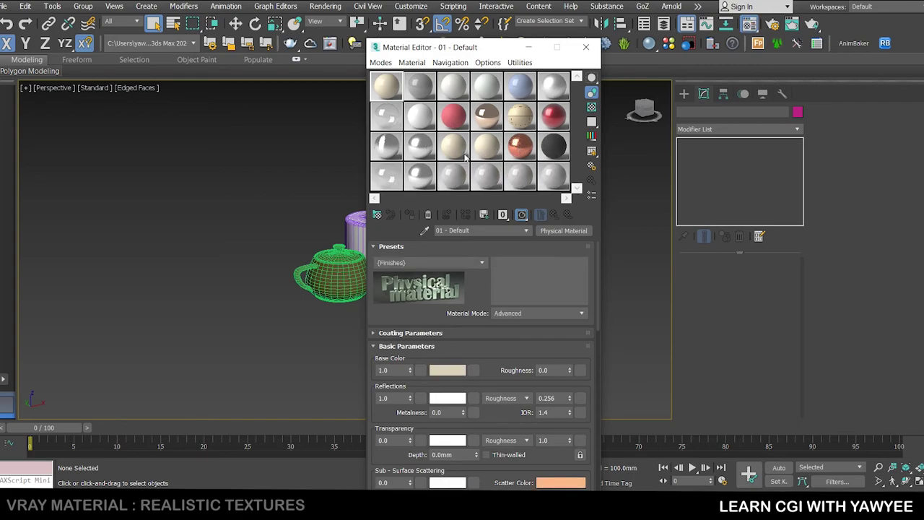
- Return the material editor to Slate mode and minimize its window
{"action": "left_click_drag", "start_coordinate": [492, 47], "coordinate": [512, 47]}
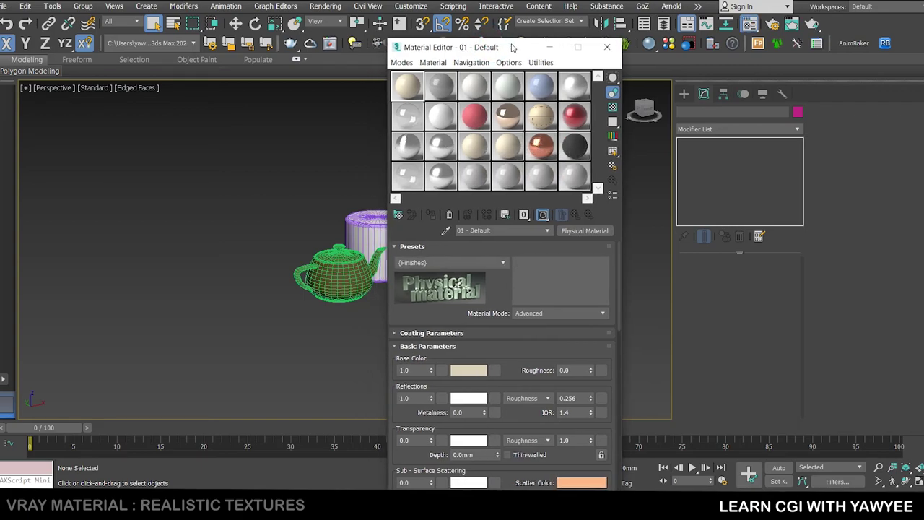
{"action": "left_click", "coordinate": [402, 63]}
{"action": "mouse_move", "coordinate": [433, 63]}
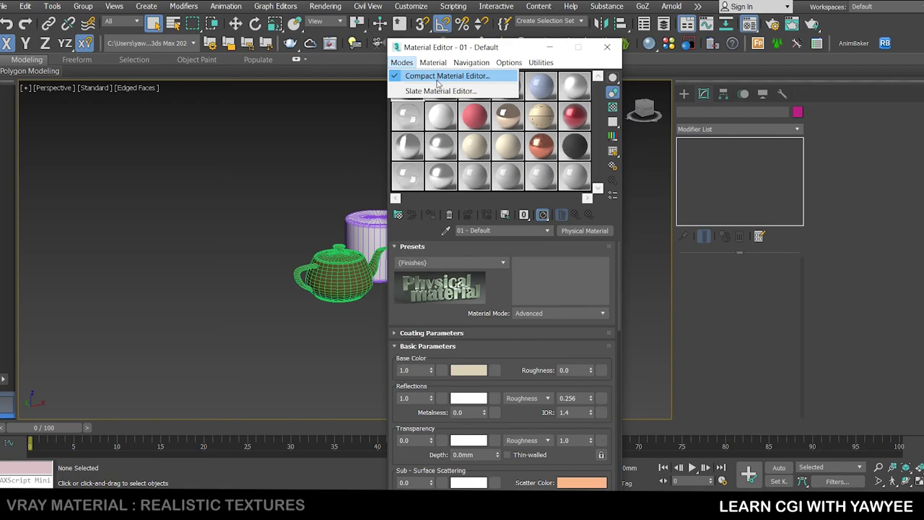
{"action": "left_click", "coordinate": [418, 92]}
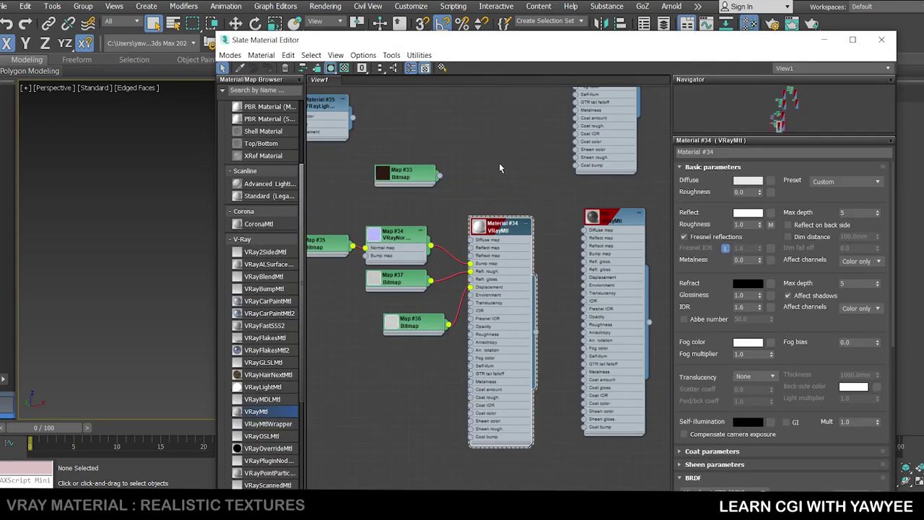
{"action": "scroll", "coordinate": [505, 152], "scroll_direction": "down", "scroll_amount": 3}
{"action": "left_click_drag", "start_coordinate": [633, 40], "coordinate": [413, 73]}
{"action": "left_click", "coordinate": [605, 74]}
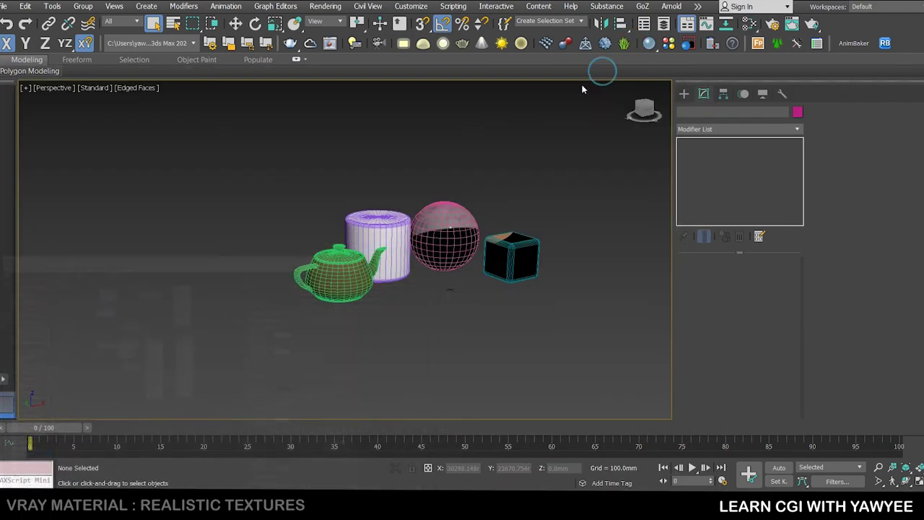
- Open Render Setup and choose V-Ray 5 as the renderer
{"action": "left_click", "coordinate": [771, 26]}
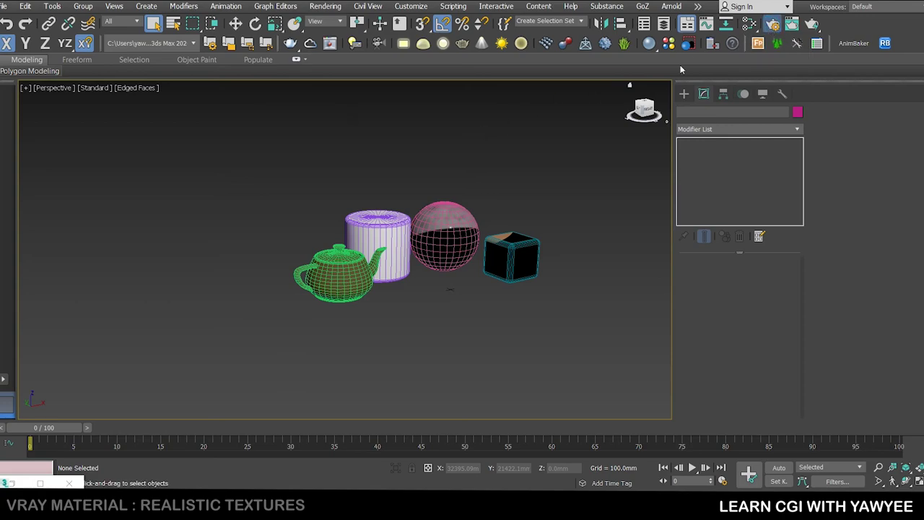
{"action": "left_click_drag", "start_coordinate": [173, 112], "coordinate": [475, 97]}
{"action": "left_click", "coordinate": [473, 144]}
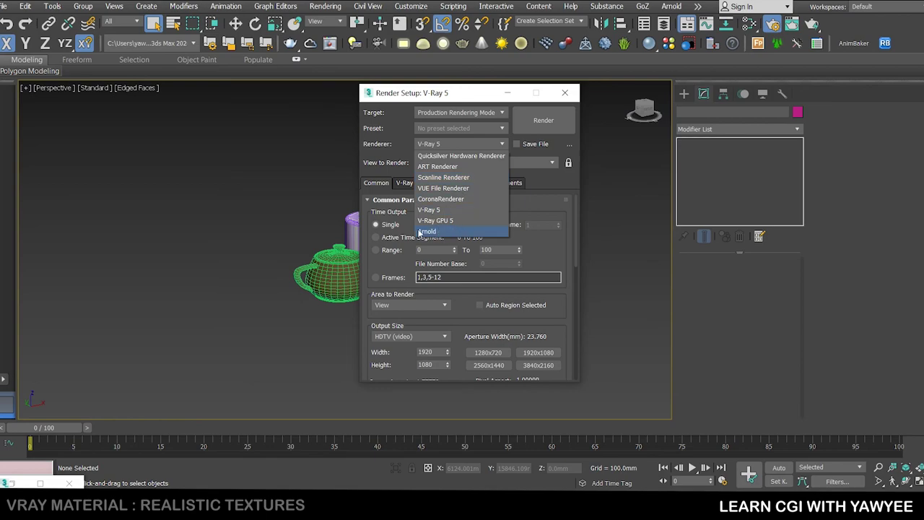
{"action": "left_click", "coordinate": [451, 211]}
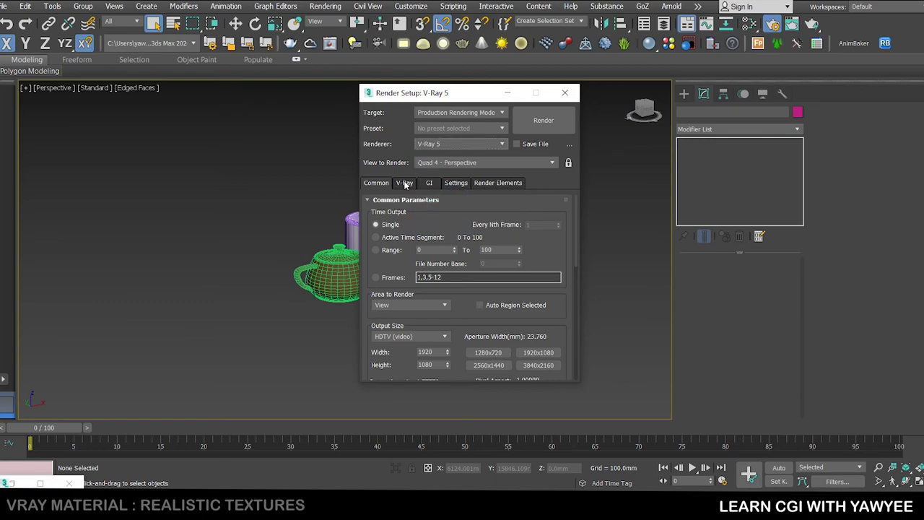
- Choose Bucket as the image sampler type in the V-Ray render settings and review the sampler options
{"action": "left_click", "coordinate": [405, 183]}
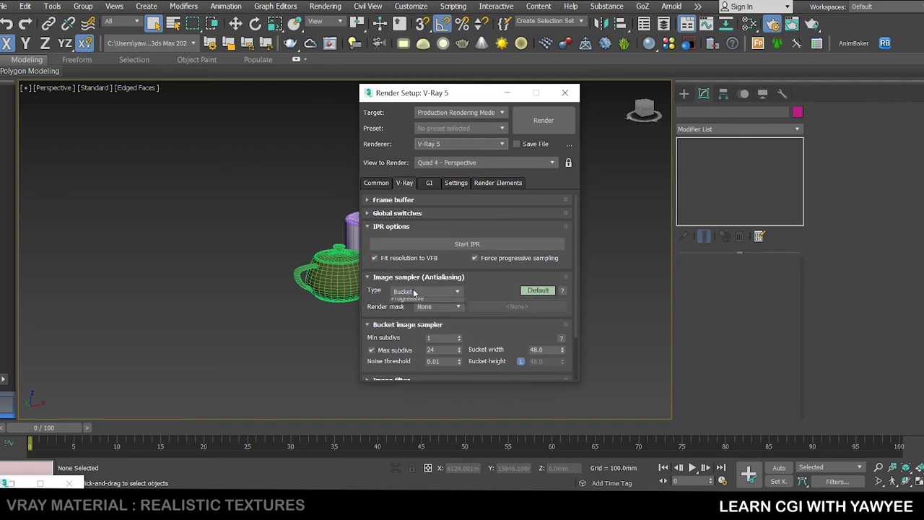
{"action": "left_click", "coordinate": [414, 291]}
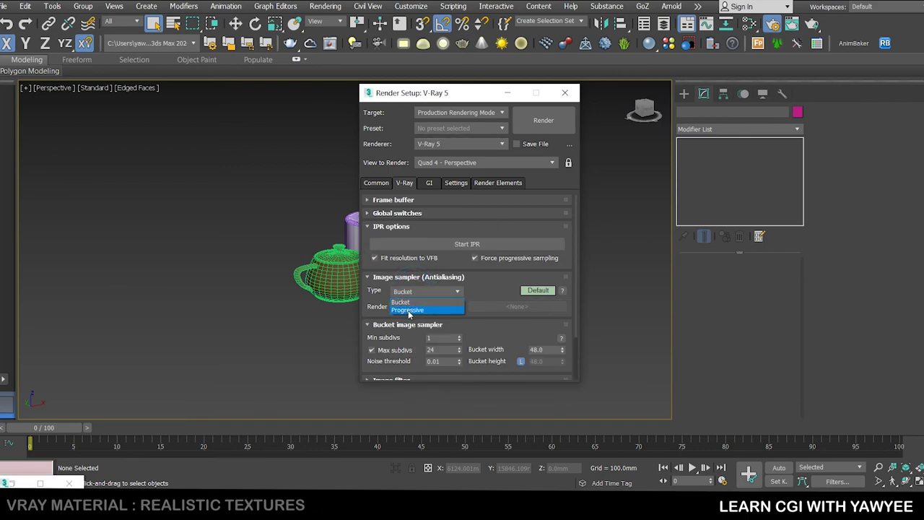
{"action": "left_click", "coordinate": [408, 302]}
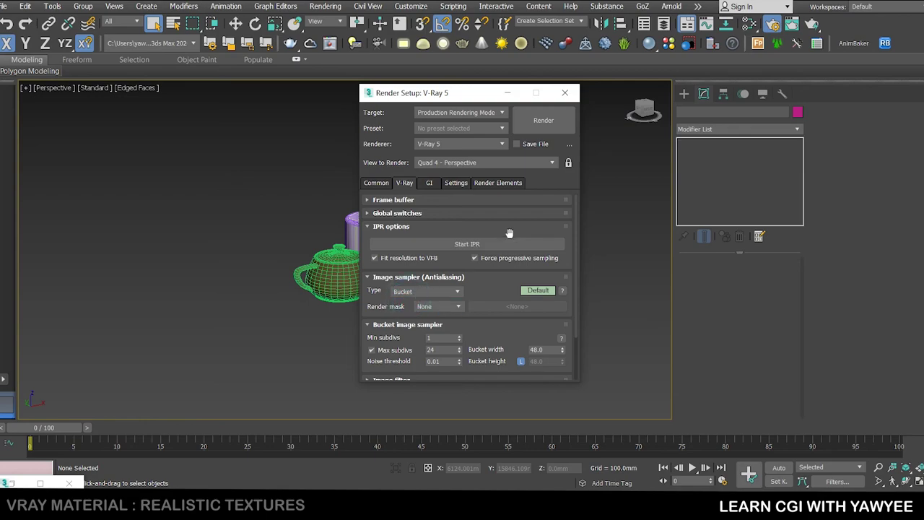
{"action": "scroll", "coordinate": [507, 233], "scroll_direction": "down", "scroll_amount": 2}
{"action": "mouse_move", "coordinate": [434, 259]}
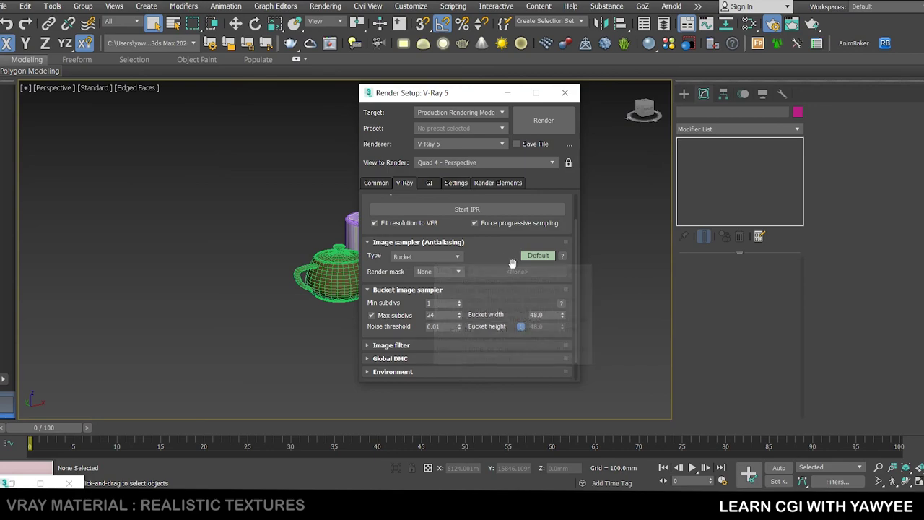
- Choose Irradiance map as the primary global illumination engine in the V-Ray GI settings
{"action": "left_click", "coordinate": [430, 183]}
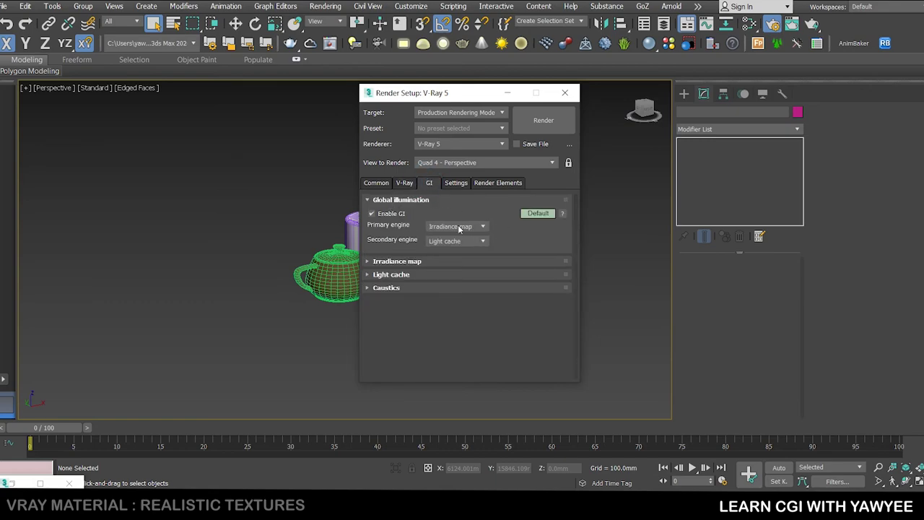
{"action": "left_click", "coordinate": [459, 227]}
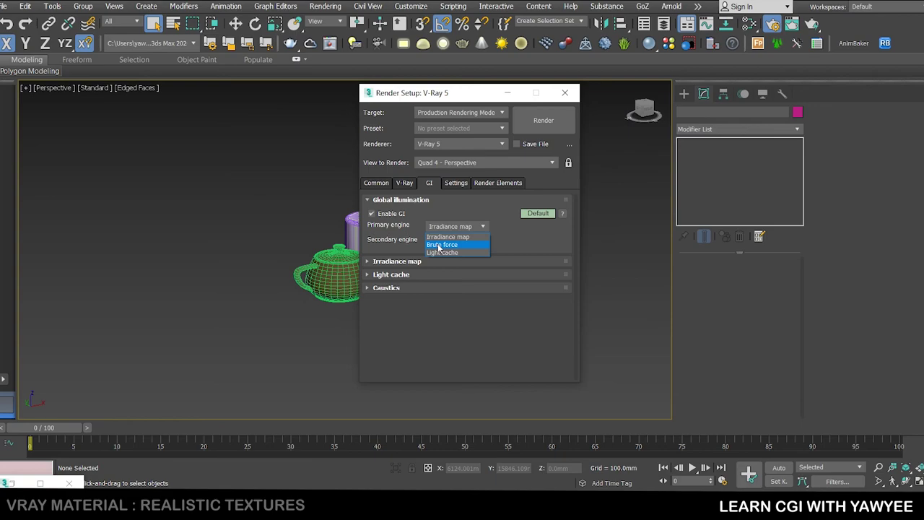
{"action": "left_click", "coordinate": [451, 236]}
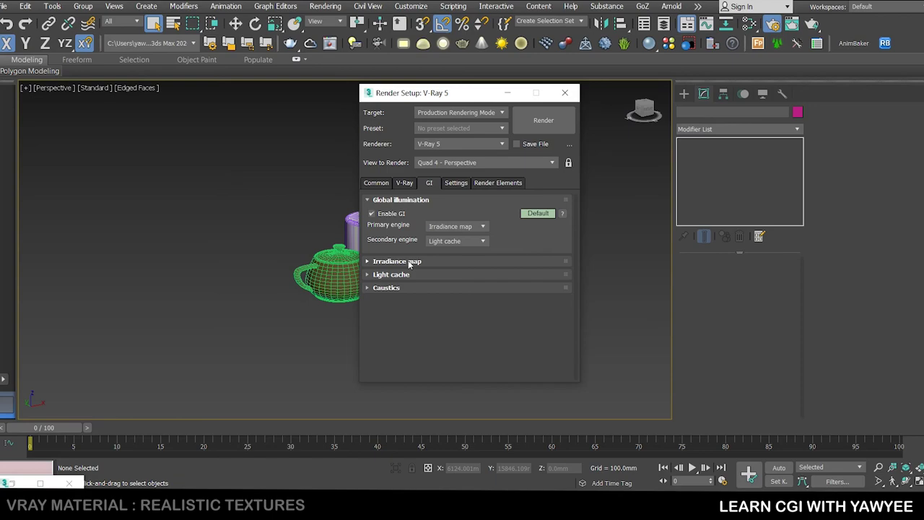
- Expand the irradiance map settings, choose the Low preset, review the subdivision values and close Render Setup
{"action": "left_click", "coordinate": [379, 261]}
{"action": "scroll", "coordinate": [428, 210], "scroll_direction": "down", "scroll_amount": 2}
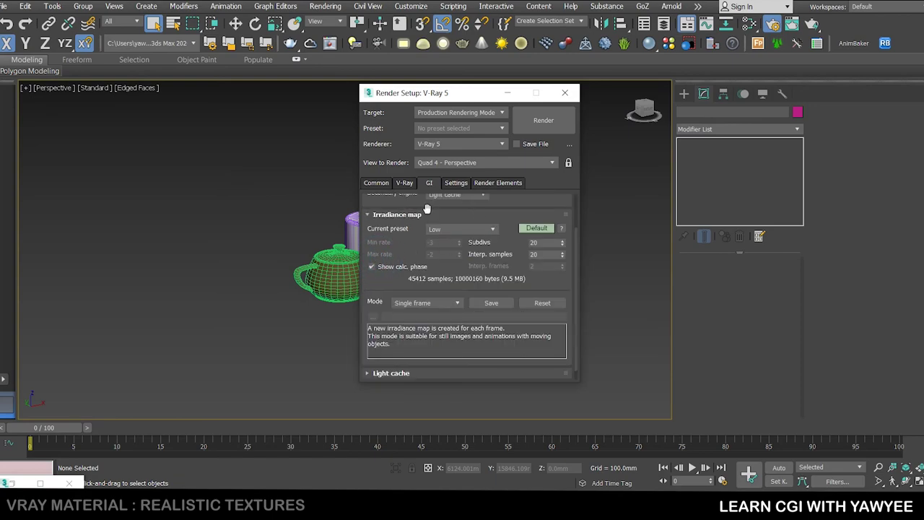
{"action": "mouse_move", "coordinate": [504, 199]}
{"action": "left_mouse_down"}
{"action": "mouse_move", "coordinate": [512, 212]}
{"action": "mouse_move", "coordinate": [515, 205]}
{"action": "left_mouse_up"}
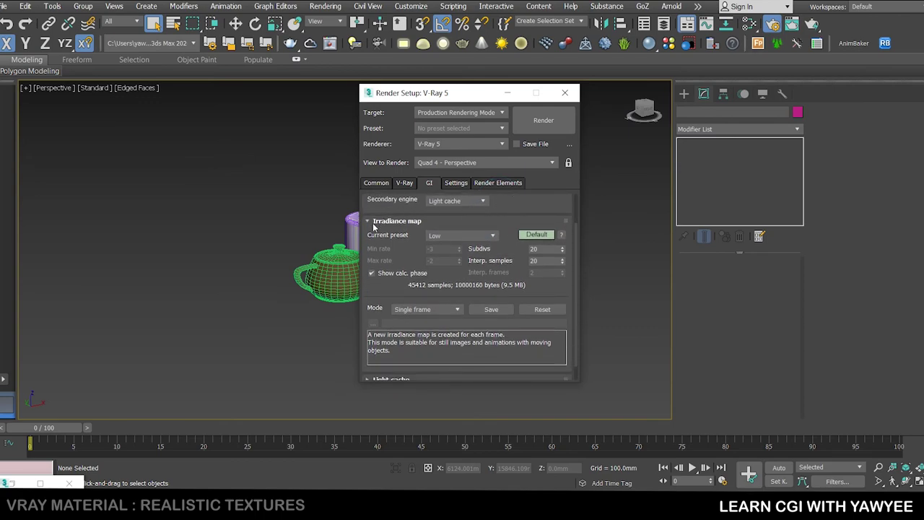
{"action": "left_click", "coordinate": [451, 236]}
{"action": "left_click", "coordinate": [452, 262]}
{"action": "left_click", "coordinate": [541, 248]}
{"action": "left_click_drag", "start_coordinate": [513, 246], "coordinate": [456, 229]}
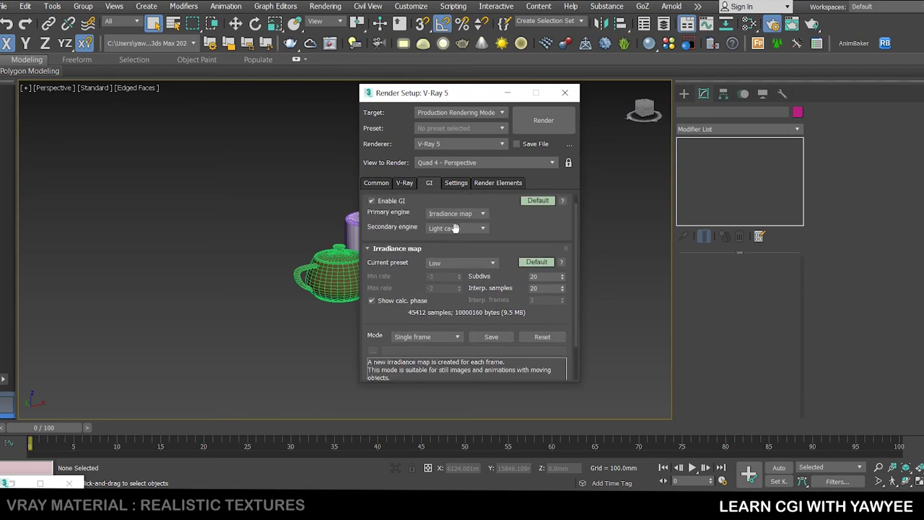
{"action": "left_click", "coordinate": [566, 92]}
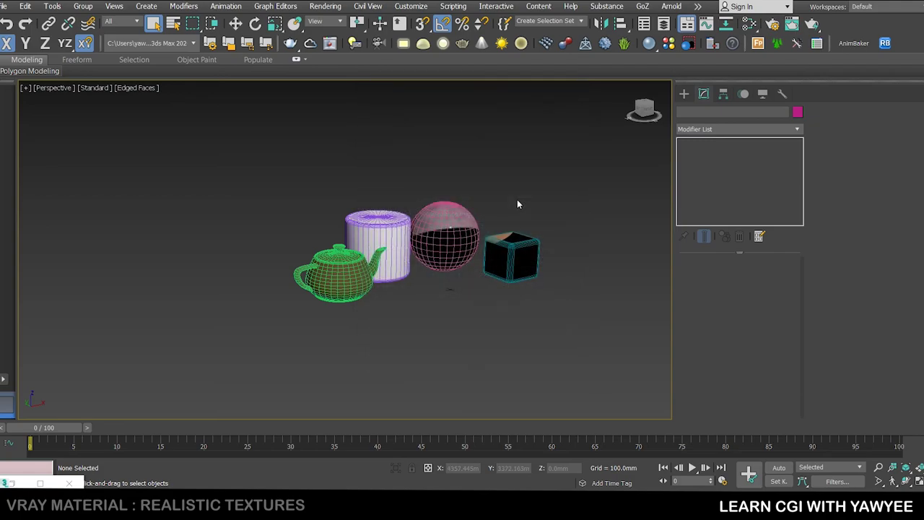
- Reopen the Slate Material Editor, move its window aside and frame the teapot in the perspective viewport
{"action": "key", "text": "m"}
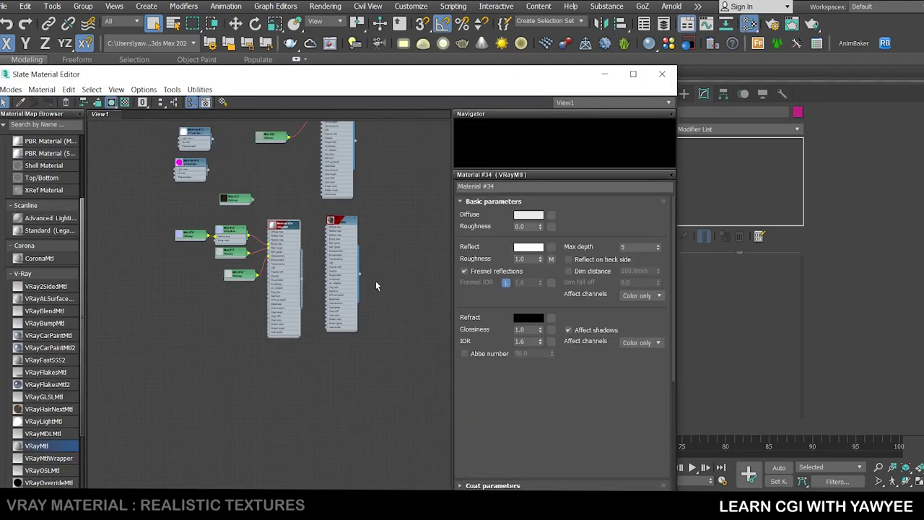
{"action": "scroll", "coordinate": [320, 288], "scroll_direction": "down", "scroll_amount": 3}
{"action": "middle_click_drag", "start_coordinate": [356, 229], "coordinate": [235, 241]}
{"action": "middle_click_drag", "start_coordinate": [266, 283], "coordinate": [264, 245]}
{"action": "left_click_drag", "start_coordinate": [314, 78], "coordinate": [589, 79]}
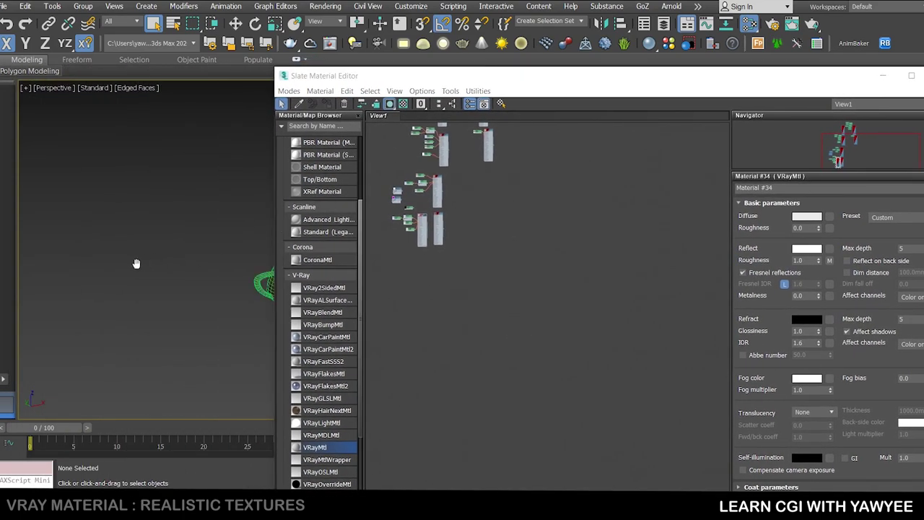
{"action": "scroll", "coordinate": [244, 277], "scroll_direction": "up", "scroll_amount": 3}
{"action": "scroll", "coordinate": [244, 277], "scroll_direction": "down", "scroll_amount": 1}
{"action": "middle_click_drag", "start_coordinate": [197, 268], "coordinate": [150, 255]}
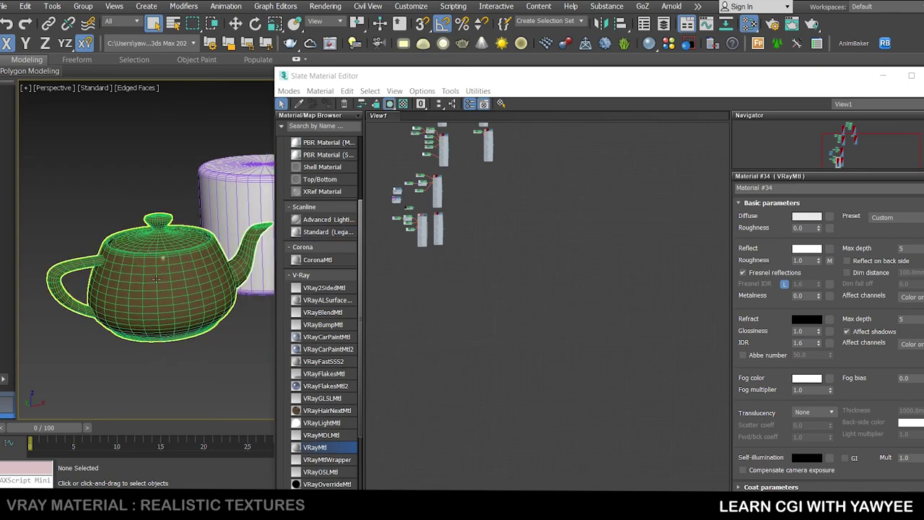
- Add a new VRayMtl node in an empty area of the material view and bring it into close view
{"action": "middle_click_drag", "start_coordinate": [433, 261], "coordinate": [454, 262]}
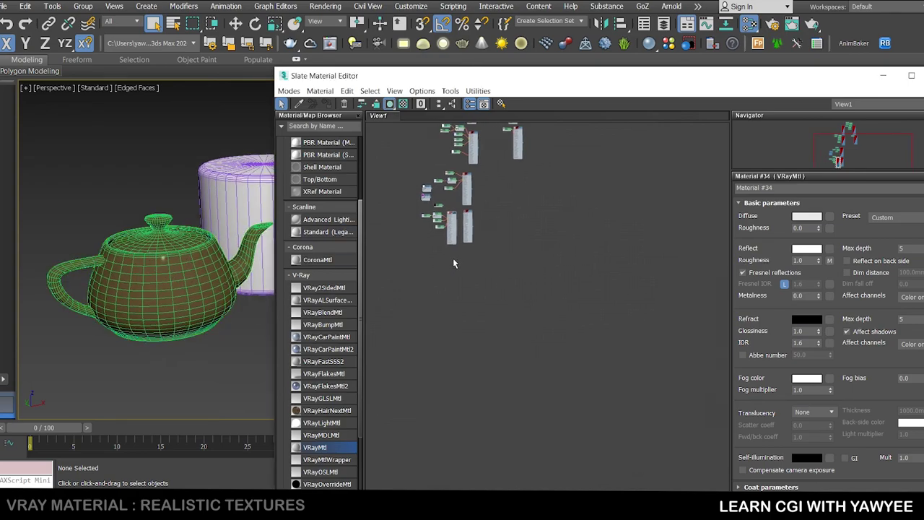
{"action": "left_click_drag", "start_coordinate": [320, 449], "coordinate": [553, 249]}
{"action": "scroll", "coordinate": [520, 242], "scroll_direction": "up", "scroll_amount": 6}
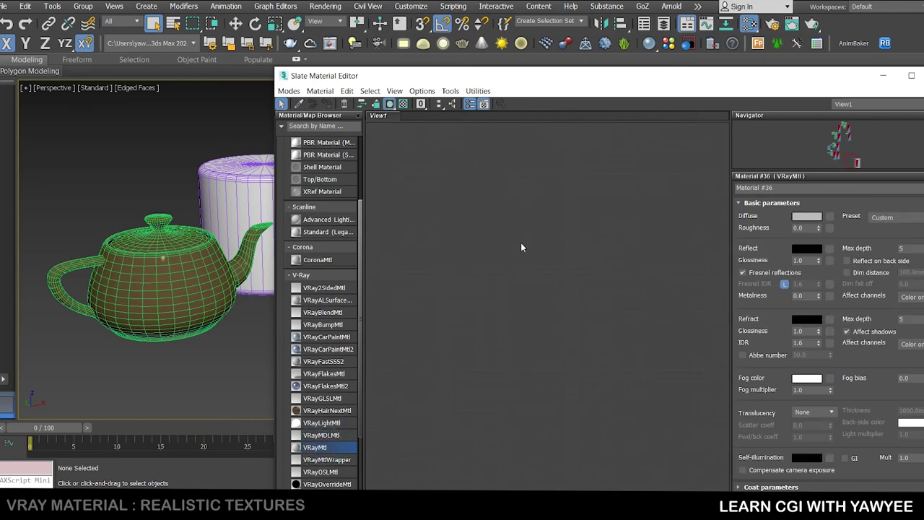
{"action": "middle_click_drag", "start_coordinate": [564, 237], "coordinate": [444, 196]}
{"action": "scroll", "coordinate": [547, 209], "scroll_direction": "up", "scroll_amount": 2}
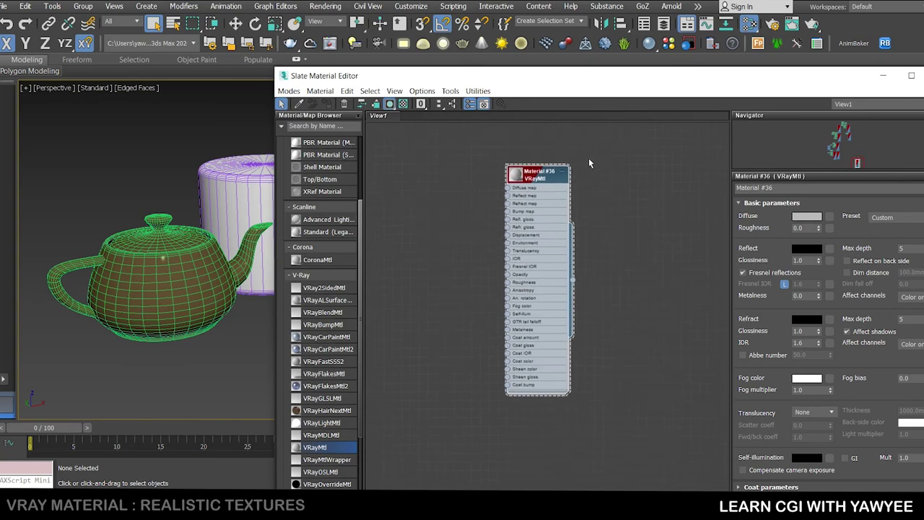
{"action": "left_click_drag", "start_coordinate": [635, 74], "coordinate": [719, 76]}
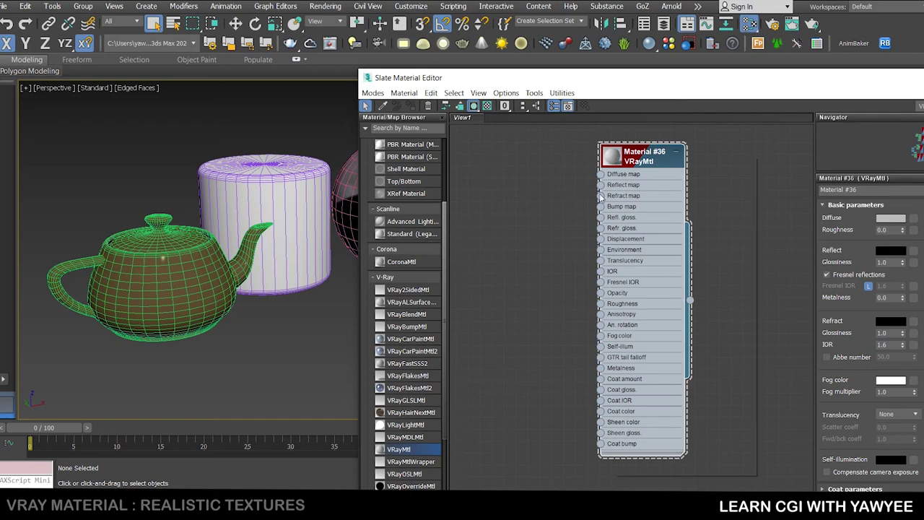
- Open a separate preview window for the new VRayMtl, enlarge it and place it beside the material parameters
{"action": "right_click", "coordinate": [615, 157]}
{"action": "left_click", "coordinate": [668, 215]}
{"action": "left_click_drag", "start_coordinate": [662, 213], "coordinate": [120, 103]}
{"action": "left_click_drag", "start_coordinate": [169, 220], "coordinate": [283, 334]}
{"action": "left_click_drag", "start_coordinate": [748, 81], "coordinate": [623, 83]}
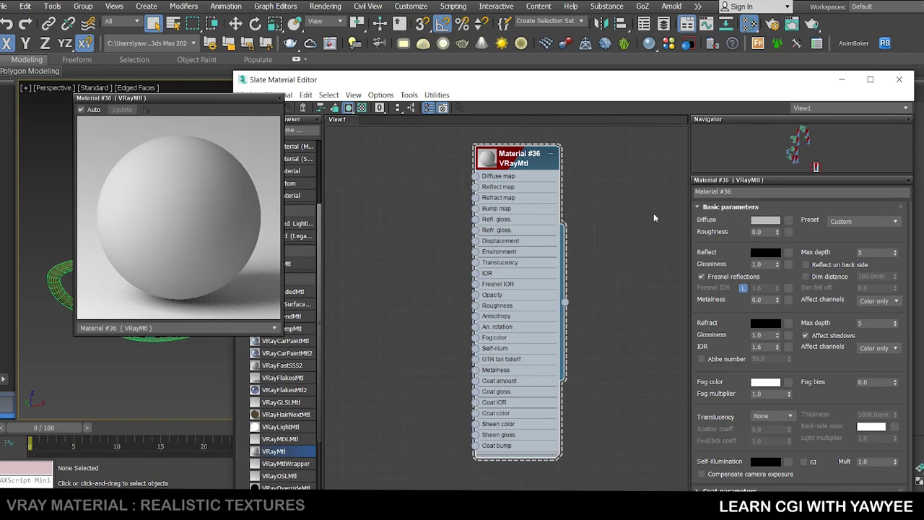
- Set the new material's diffuse colour to a dark brown with hue 25, saturation 163 and value 39
{"action": "left_click", "coordinate": [765, 220]}
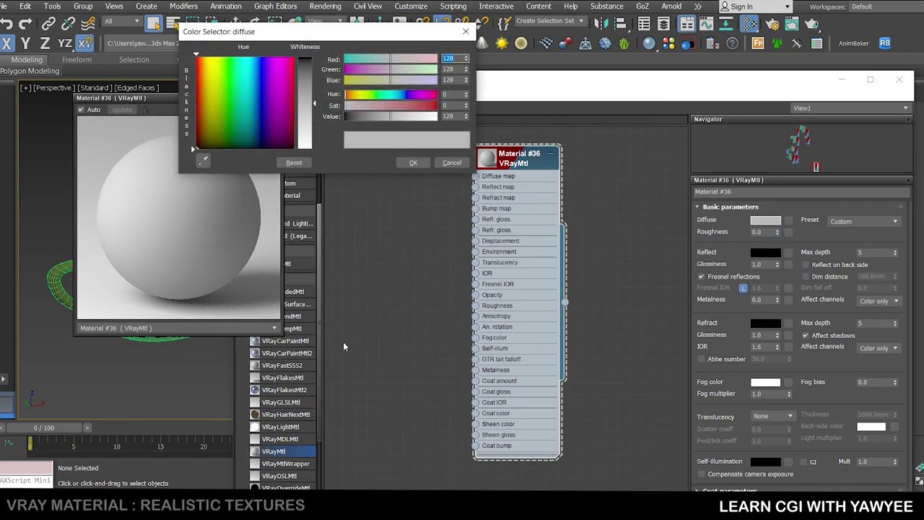
{"action": "mouse_move", "coordinate": [347, 506]}
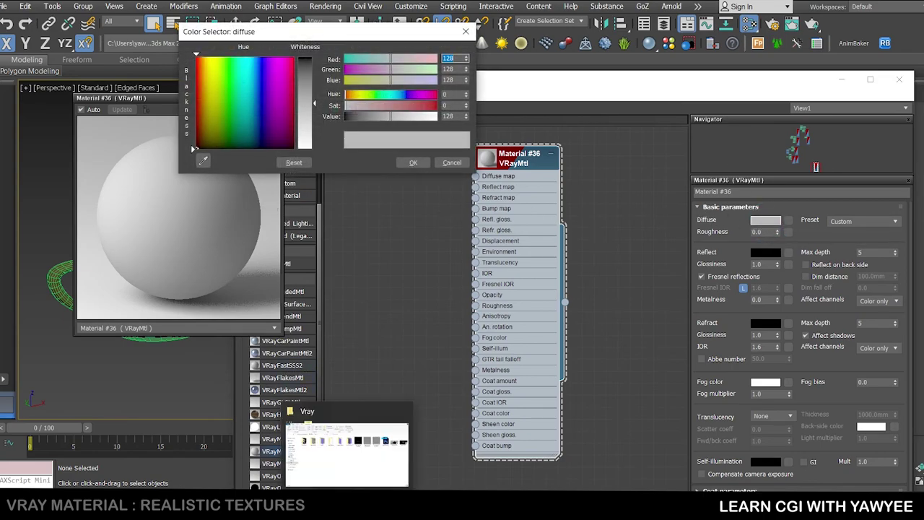
{"action": "left_click", "coordinate": [361, 482]}
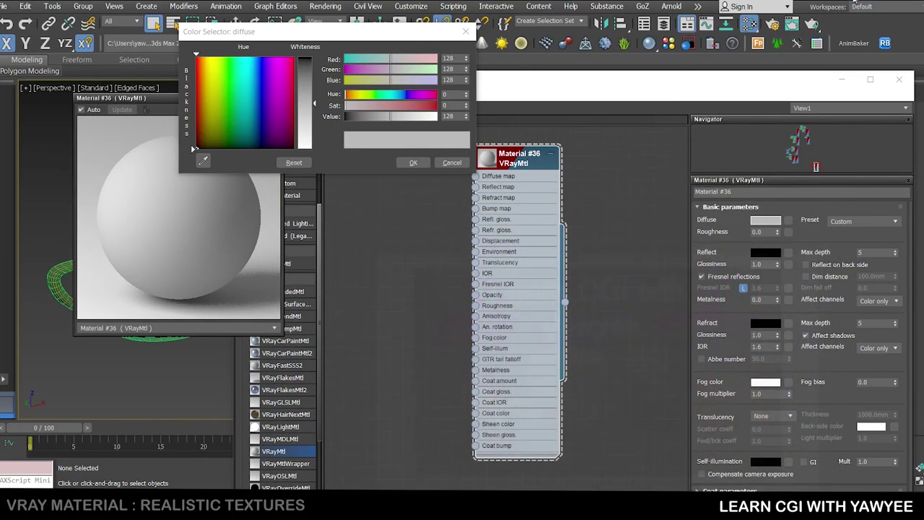
{"action": "left_click", "coordinate": [359, 95]}
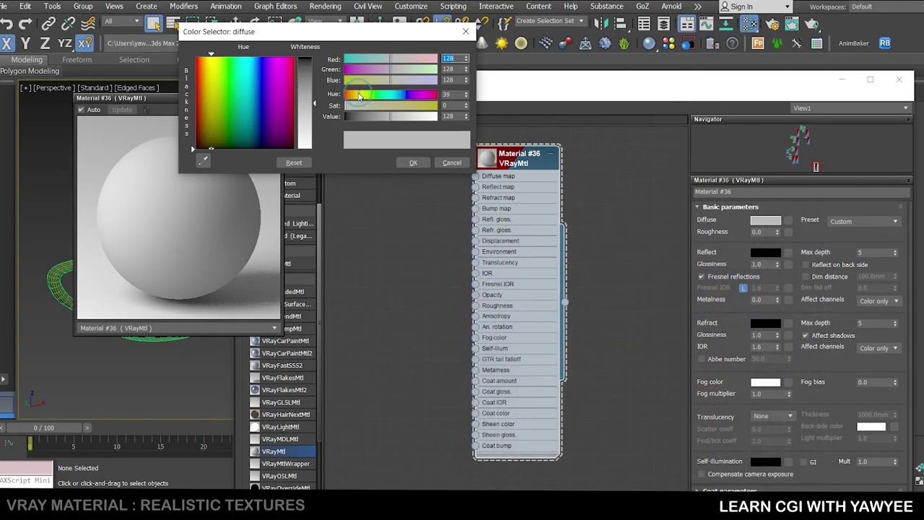
{"action": "left_click", "coordinate": [414, 109]}
{"action": "left_click_drag", "start_coordinate": [414, 108], "coordinate": [420, 108]}
{"action": "left_click", "coordinate": [353, 95]}
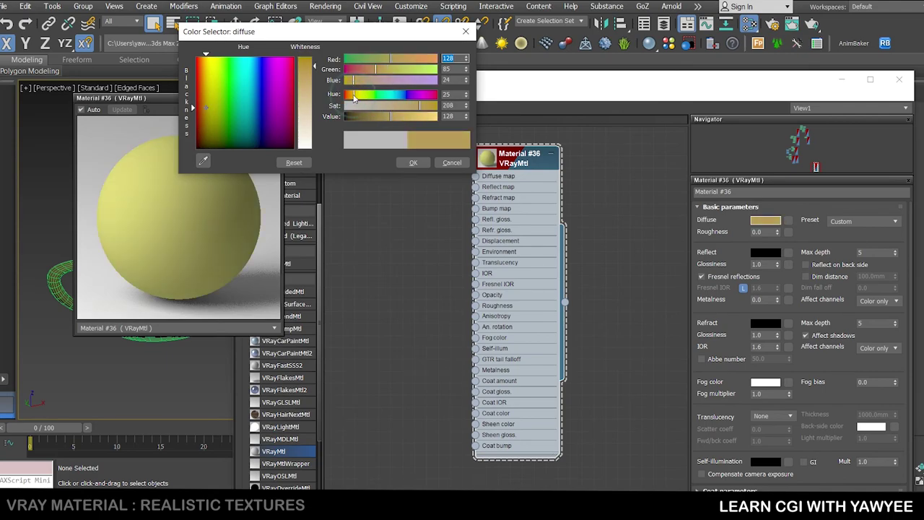
{"action": "left_click", "coordinate": [396, 106]}
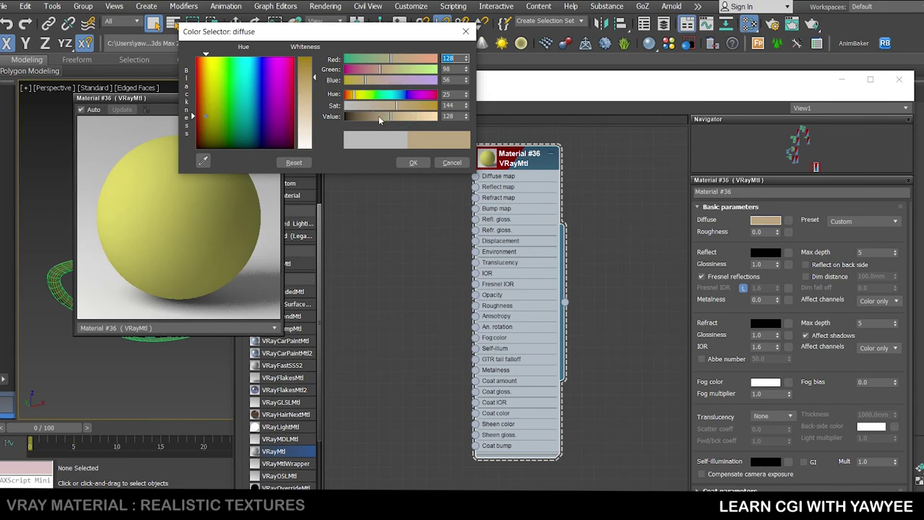
{"action": "left_click", "coordinate": [380, 120]}
{"action": "left_click", "coordinate": [364, 118]}
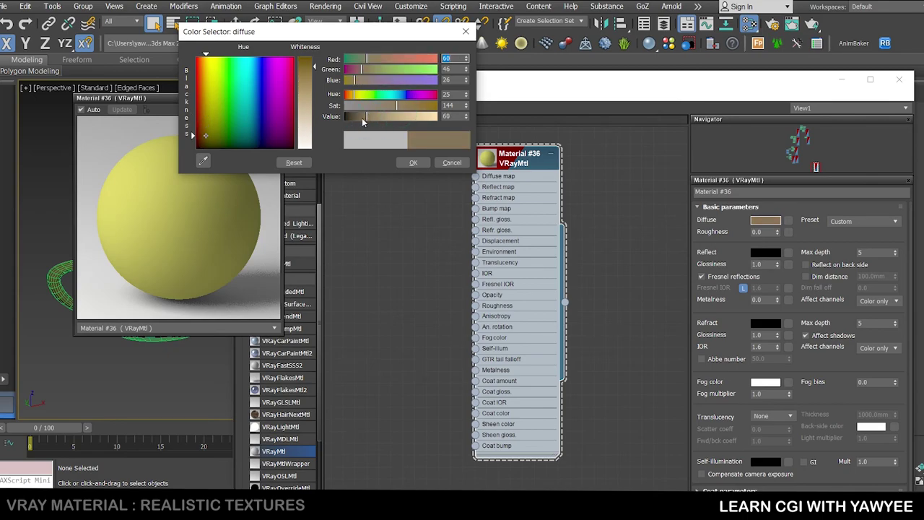
{"action": "left_click_drag", "start_coordinate": [393, 108], "coordinate": [406, 106]}
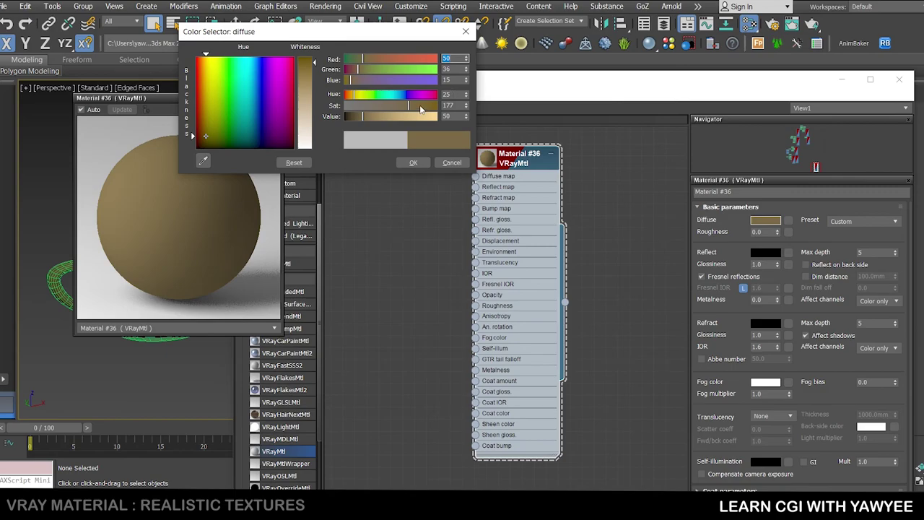
{"action": "left_click_drag", "start_coordinate": [359, 119], "coordinate": [404, 110]}
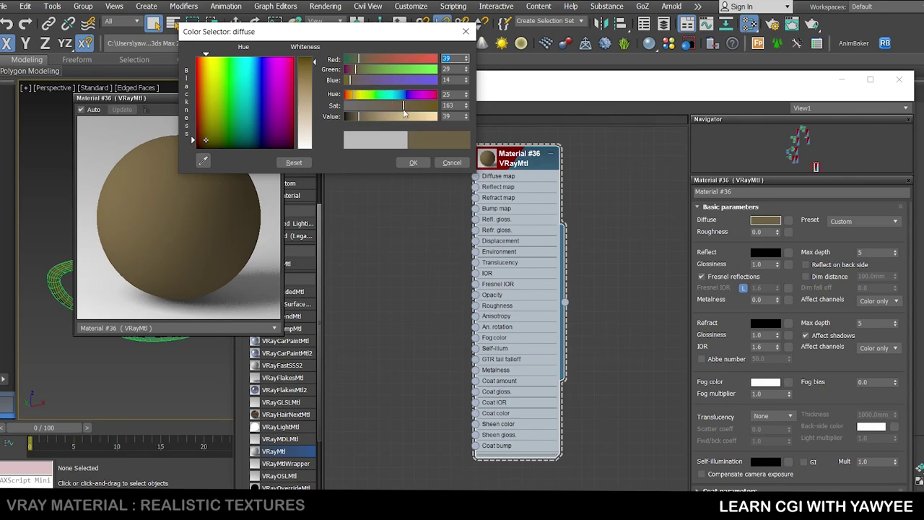
{"action": "left_click", "coordinate": [413, 162]}
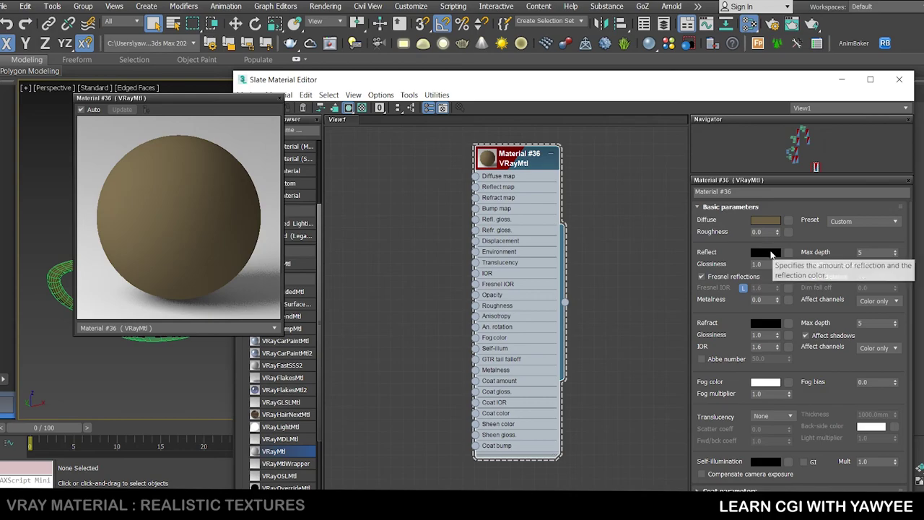
- Set the material's reflection colour to a bright yellow with hue 35, saturation 223 and value 233
{"action": "left_click", "coordinate": [765, 252]}
{"action": "left_click", "coordinate": [361, 96]}
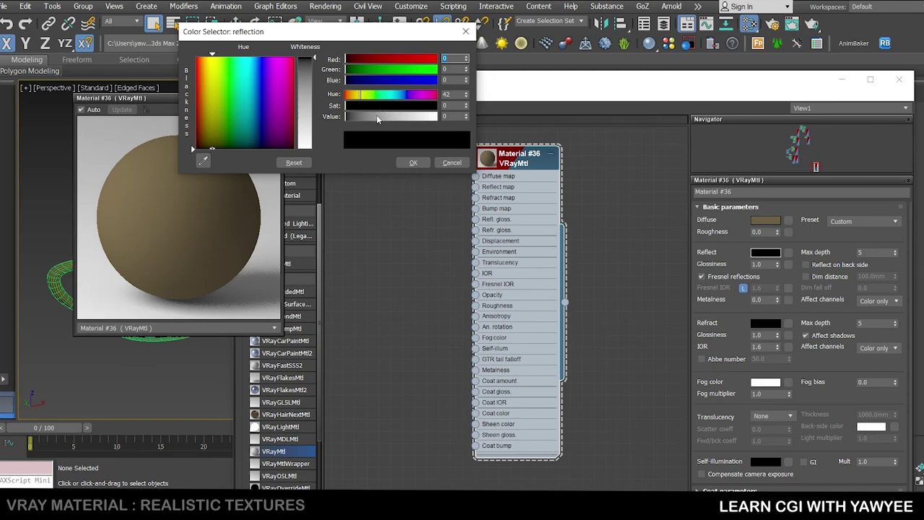
{"action": "left_click", "coordinate": [383, 116]}
{"action": "left_click_drag", "start_coordinate": [392, 109], "coordinate": [426, 109]}
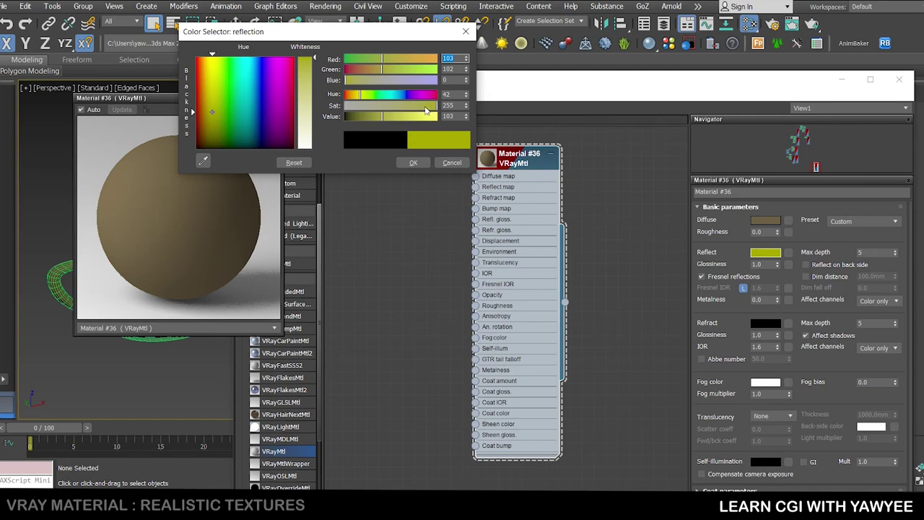
{"action": "left_click_drag", "start_coordinate": [360, 98], "coordinate": [356, 96]}
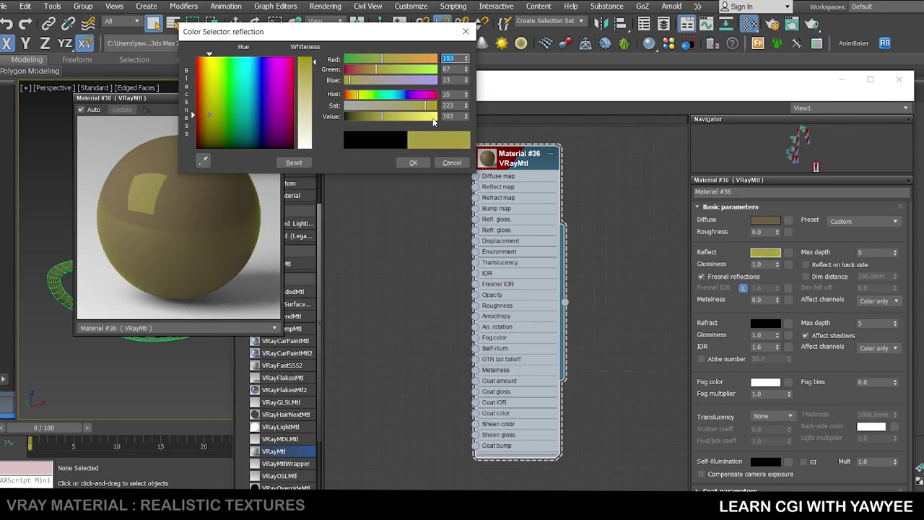
{"action": "left_click", "coordinate": [427, 116]}
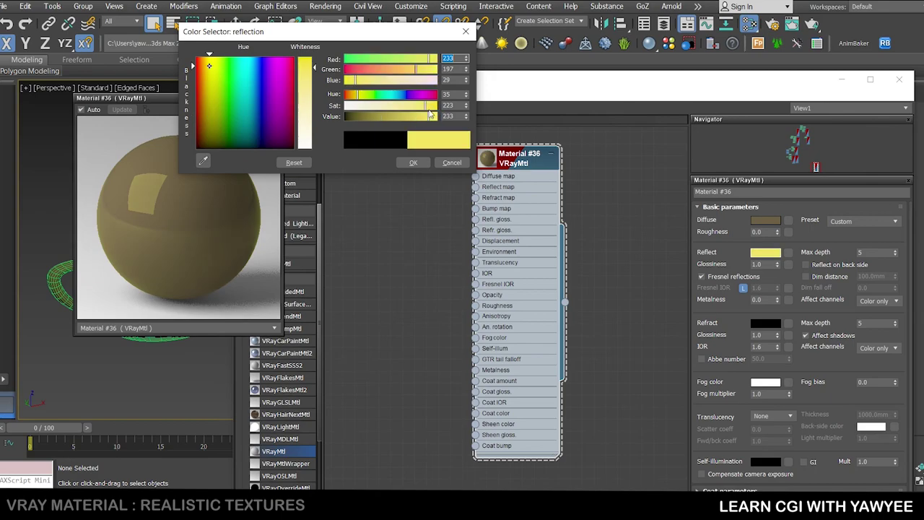
{"action": "left_click", "coordinate": [408, 163]}
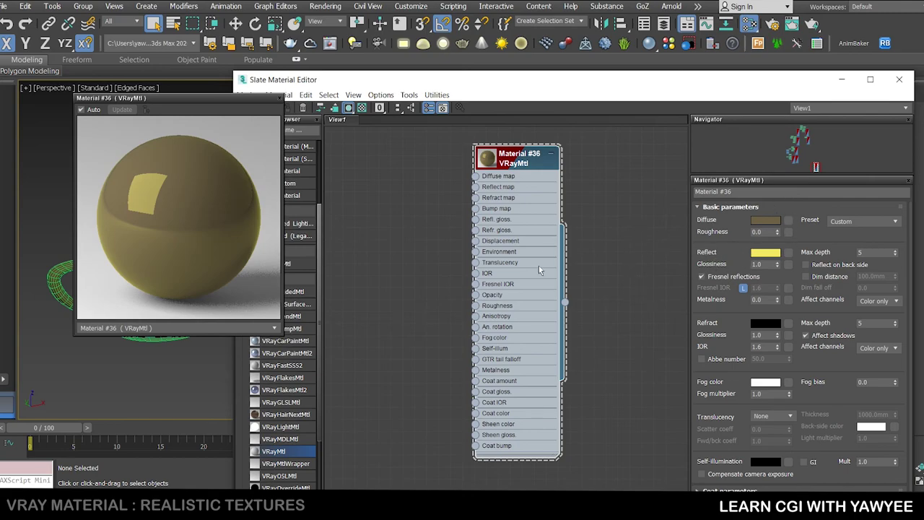
- Set the material's reflection glossiness to 0.75 and metalness to 1.0, and compare it with the RENDER reference image
{"action": "double_click", "coordinate": [758, 264]}
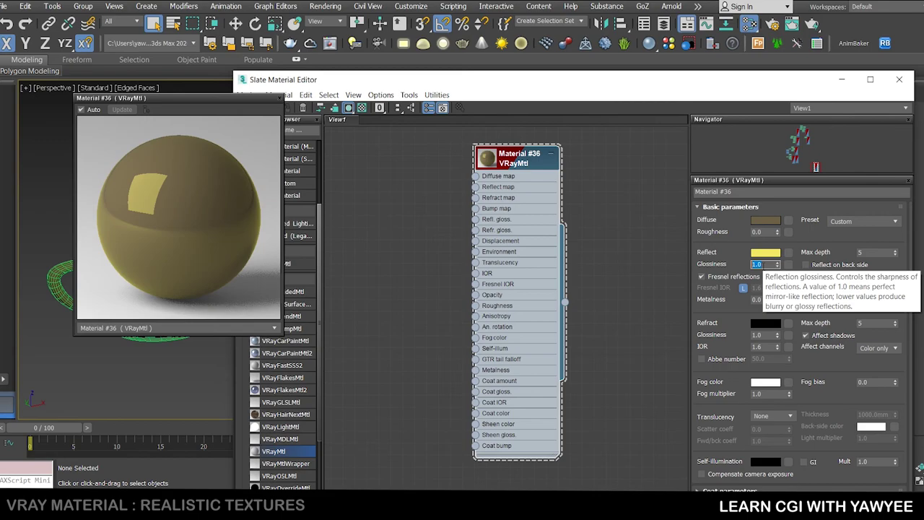
{"action": "type", "text": "0.75"}
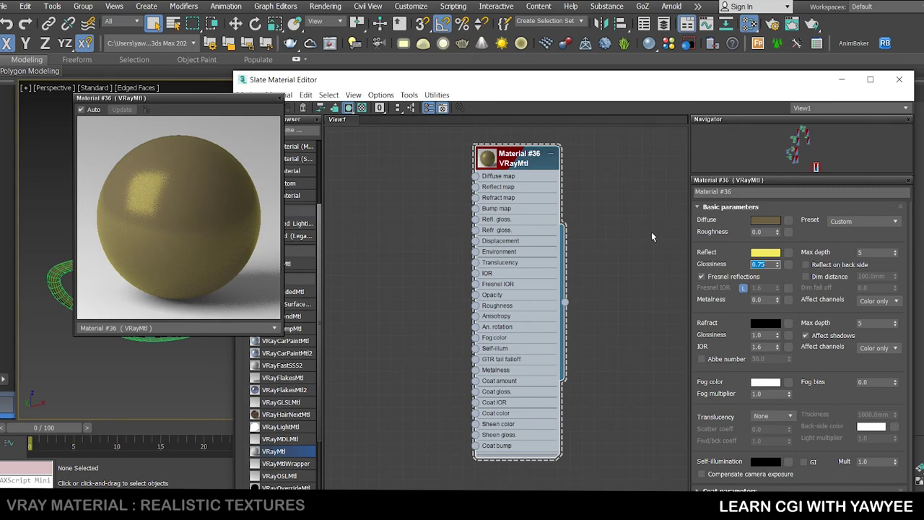
{"action": "left_click", "coordinate": [757, 299]}
{"action": "type", "text": "1"}
{"action": "key", "text": "Return"}
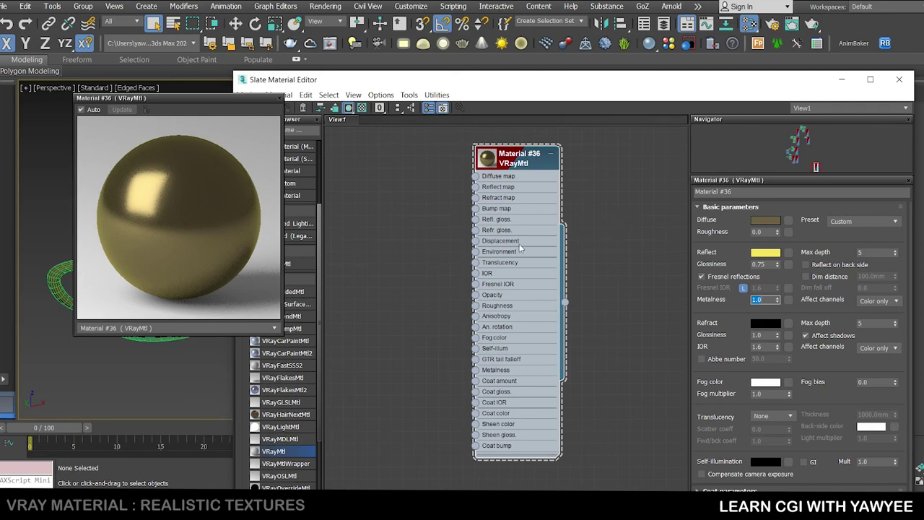
{"action": "left_click", "coordinate": [713, 505]}
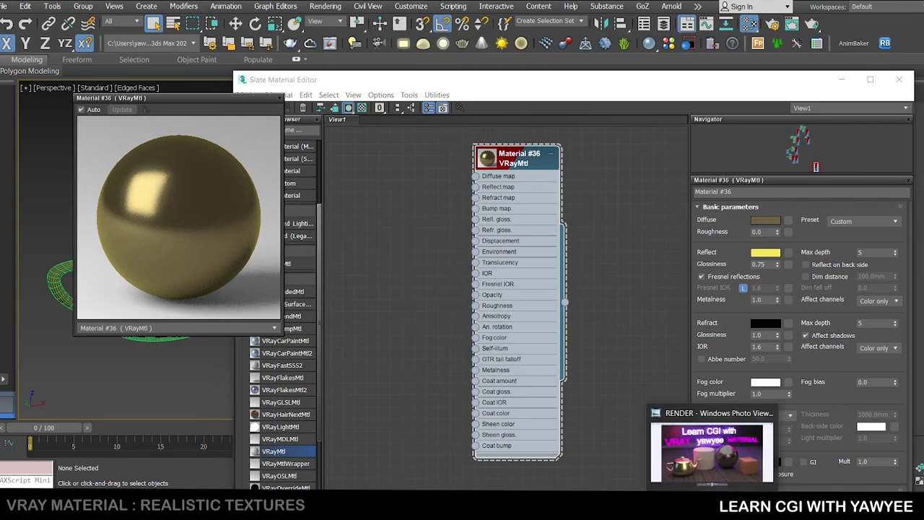
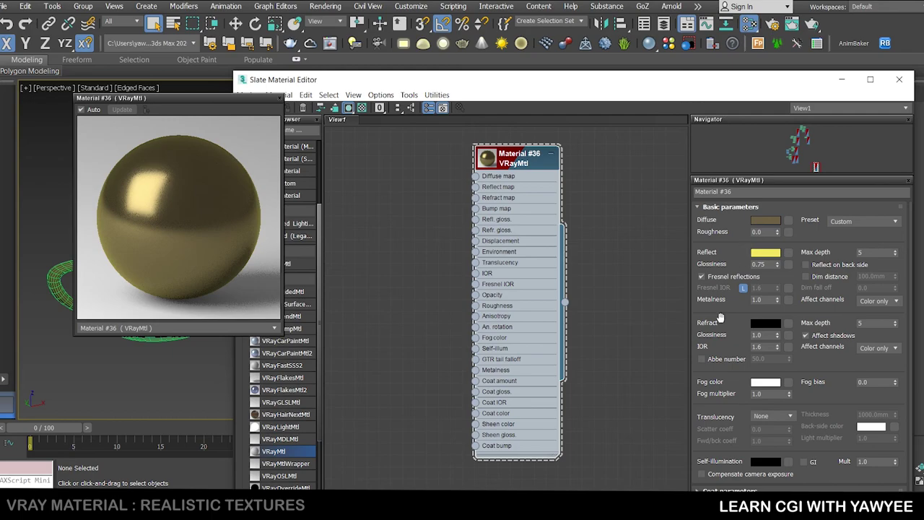
- Switch the gold material's BRDF from glossiness to roughness and set its reflection roughness to 1.0
{"action": "left_click_drag", "start_coordinate": [722, 80], "coordinate": [715, 17]}
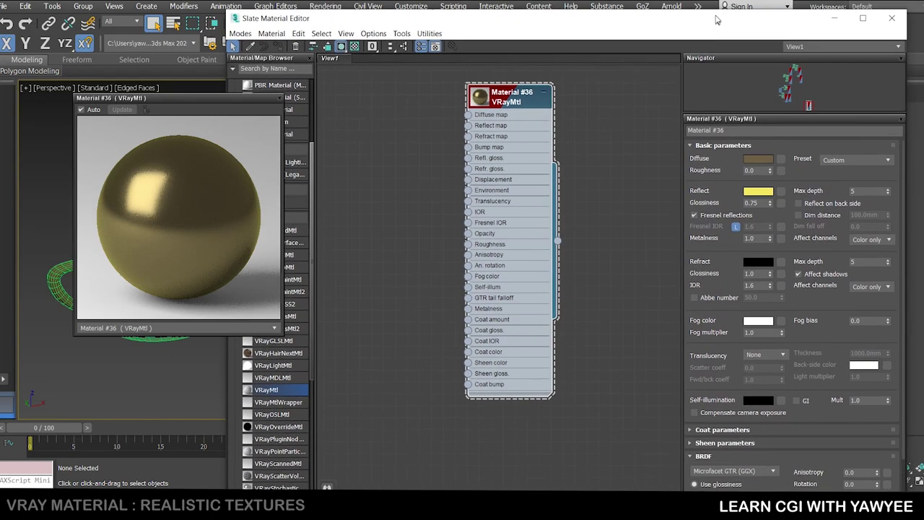
{"action": "scroll", "coordinate": [748, 392], "scroll_direction": "down", "scroll_amount": 2}
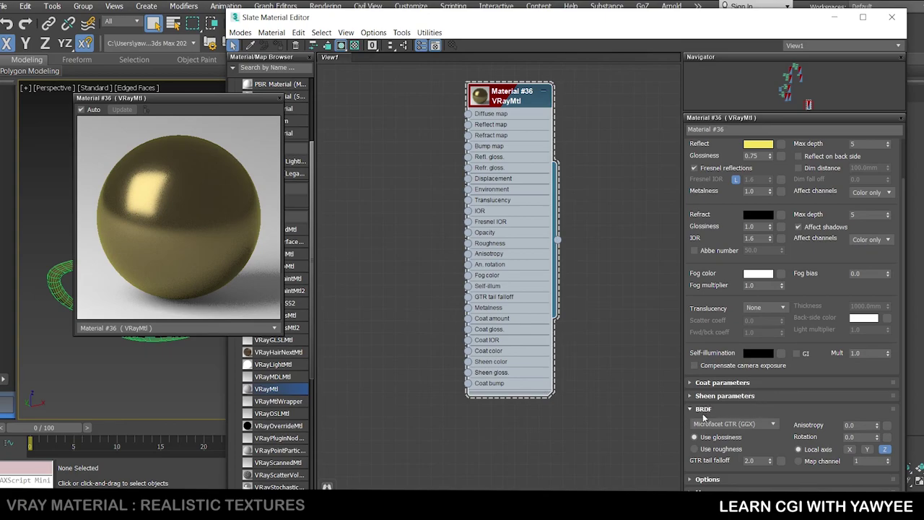
{"action": "left_click", "coordinate": [695, 451]}
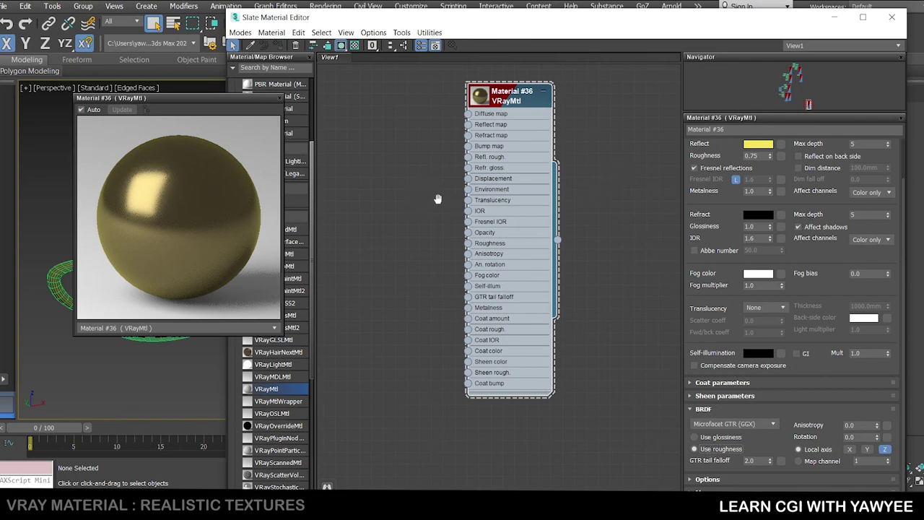
{"action": "middle_click_drag", "start_coordinate": [437, 199], "coordinate": [453, 196]}
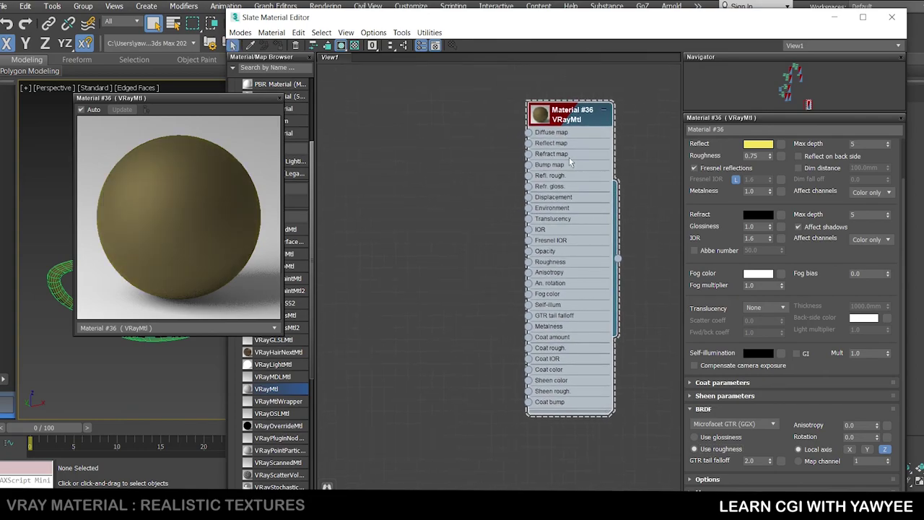
{"action": "left_click_drag", "start_coordinate": [769, 156], "coordinate": [779, 72]}
{"action": "left_click_drag", "start_coordinate": [756, 157], "coordinate": [756, 157]}
{"action": "left_click_drag", "start_coordinate": [726, 153], "coordinate": [725, 151]}
{"action": "type", "text": "1"}
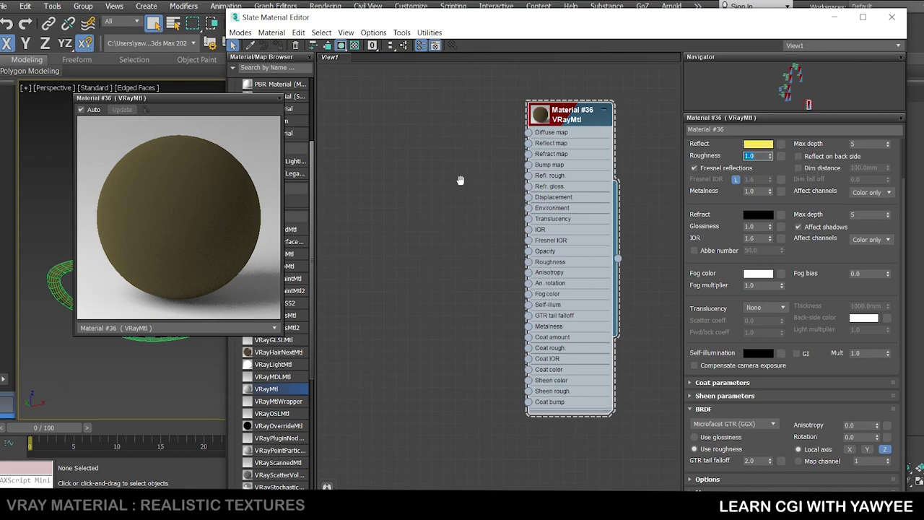
- Load the image learn cgi with yaw yee_v3 from the Vray folder as a Bitmap feeding the material's reflection roughness
{"action": "scroll", "coordinate": [491, 181], "scroll_direction": "up", "scroll_amount": 1}
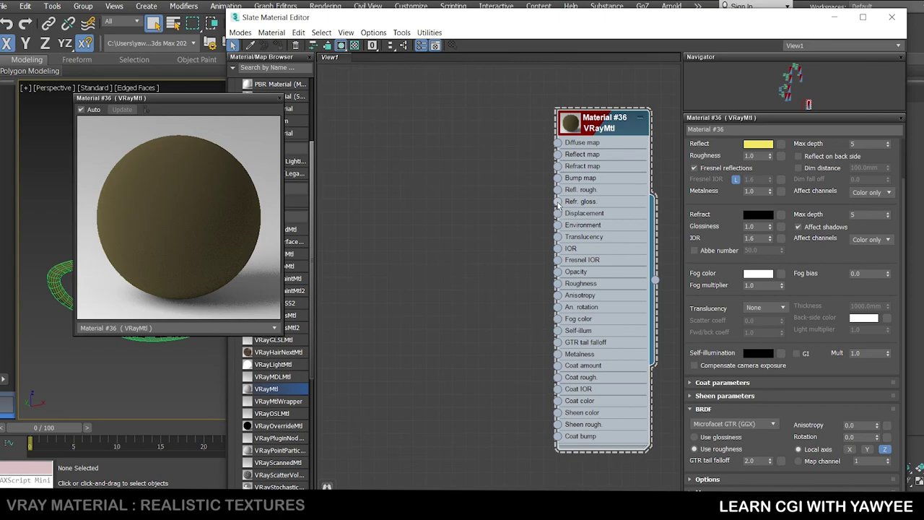
{"action": "left_click_drag", "start_coordinate": [557, 190], "coordinate": [456, 153]}
{"action": "mouse_move", "coordinate": [477, 171]}
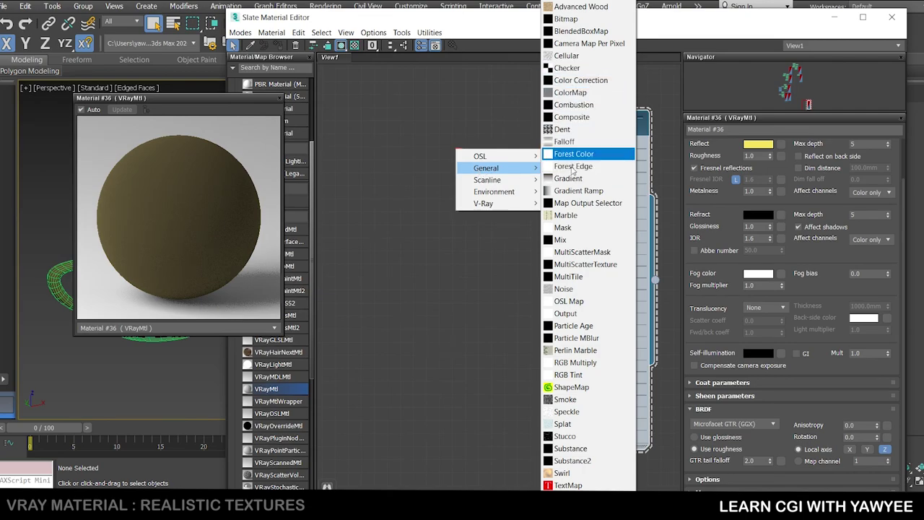
{"action": "left_click", "coordinate": [566, 19]}
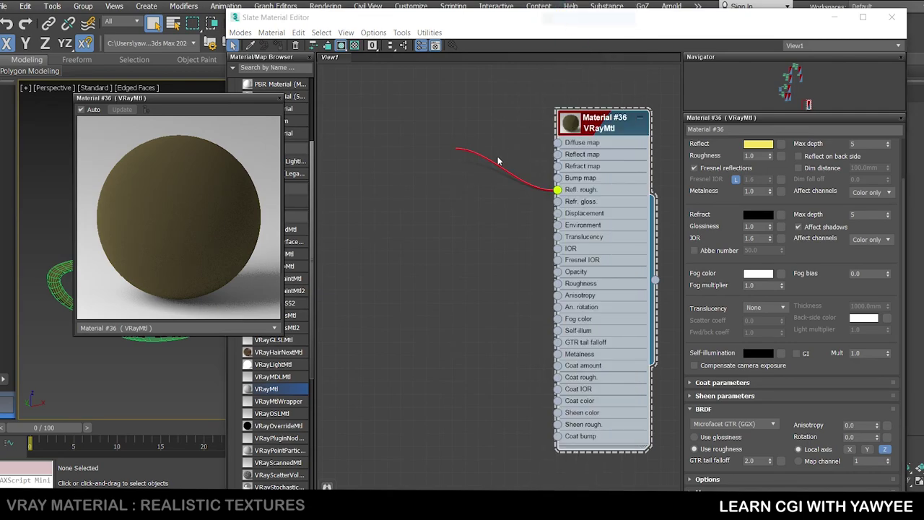
{"action": "left_click", "coordinate": [265, 49]}
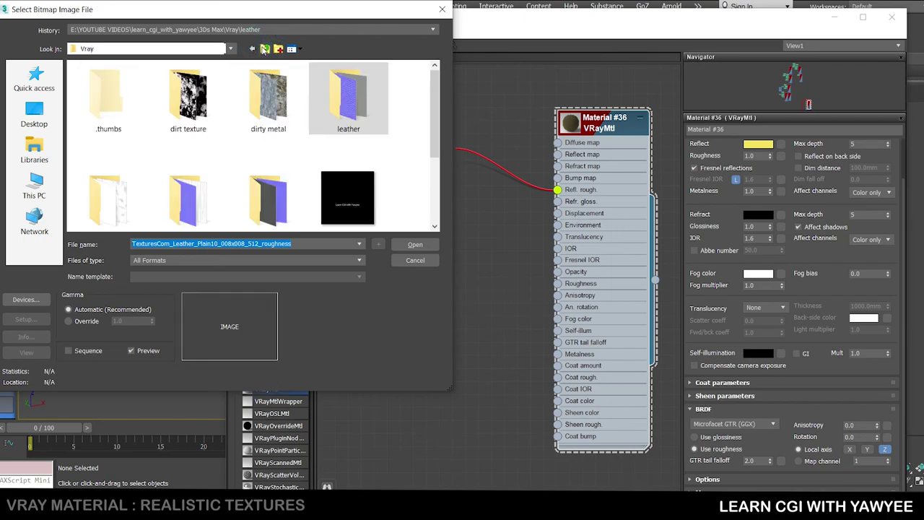
{"action": "scroll", "coordinate": [313, 157], "scroll_direction": "down", "scroll_amount": 3}
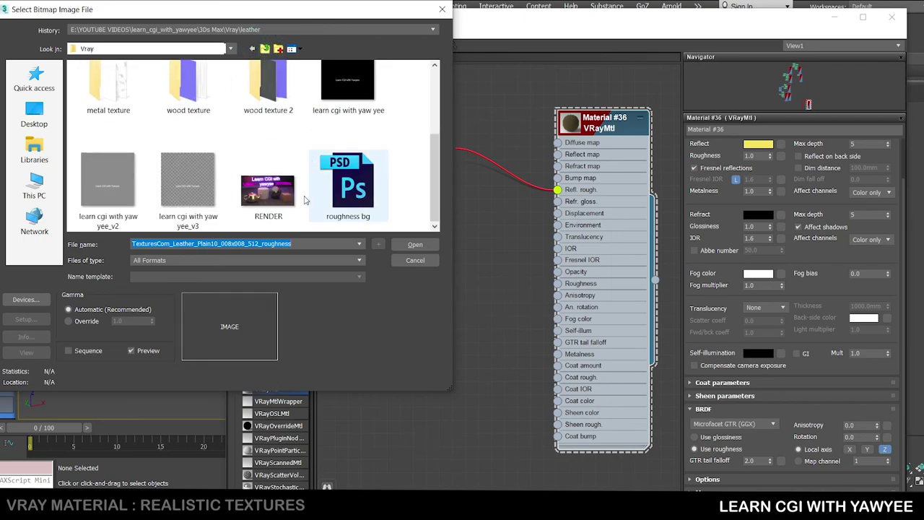
{"action": "left_click", "coordinate": [207, 178]}
{"action": "left_click", "coordinate": [415, 244]}
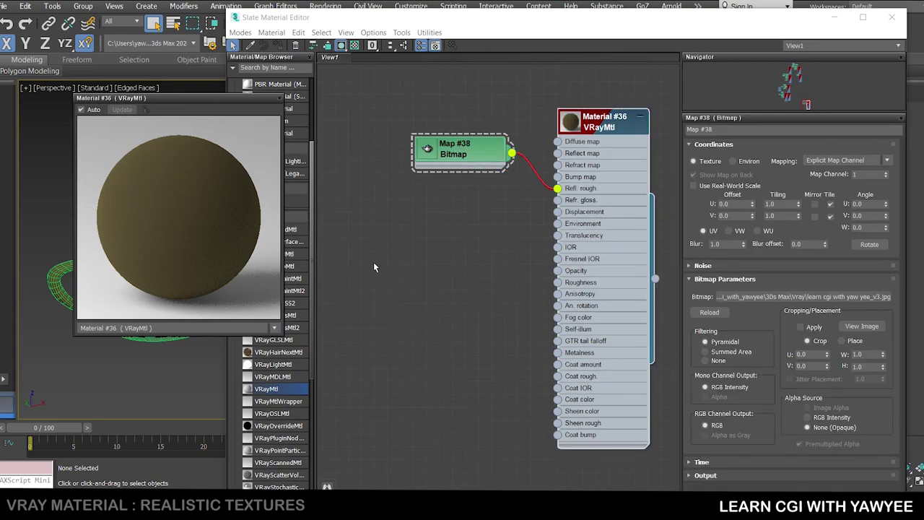
- Move the preview window off the teapot and assign the gold material to the teapot
{"action": "mouse_move", "coordinate": [452, 200]}
{"action": "middle_mouse_down"}
{"action": "mouse_move", "coordinate": [452, 235]}
{"action": "mouse_move", "coordinate": [451, 217]}
{"action": "middle_mouse_up"}
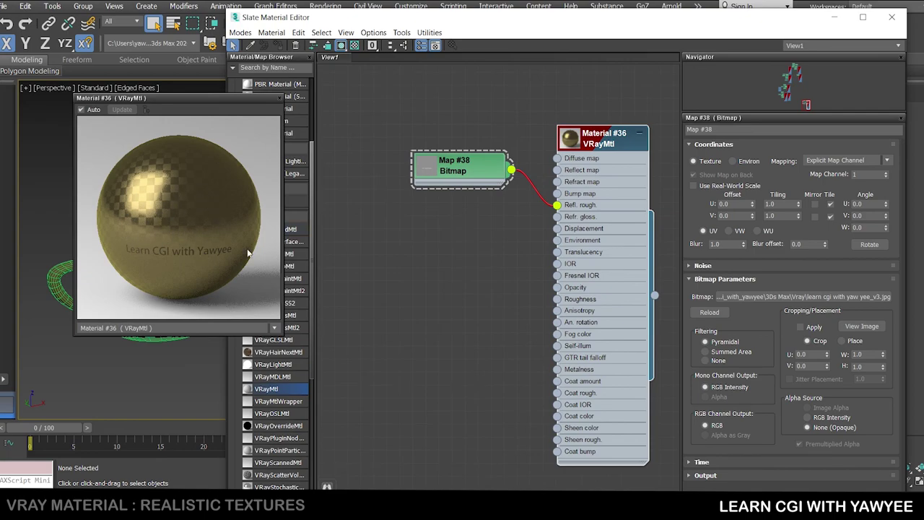
{"action": "left_click_drag", "start_coordinate": [244, 99], "coordinate": [459, 238]}
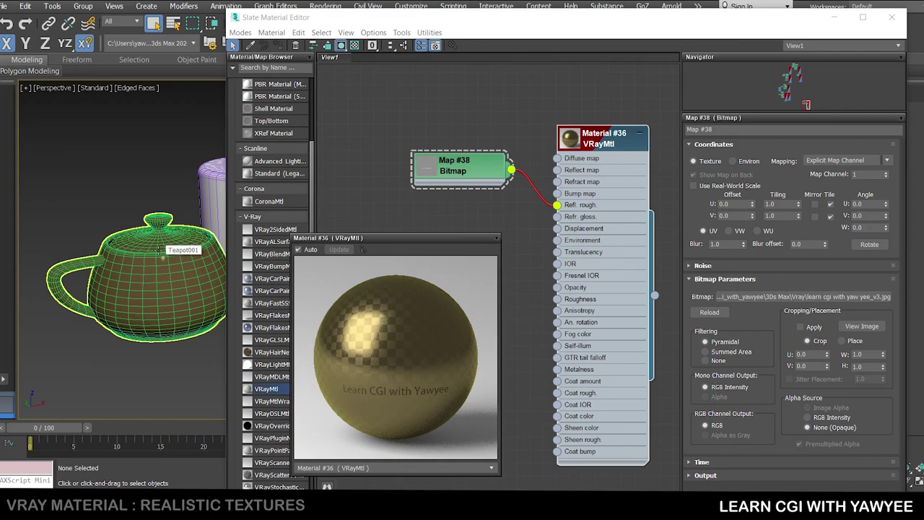
{"action": "left_click", "coordinate": [156, 255]}
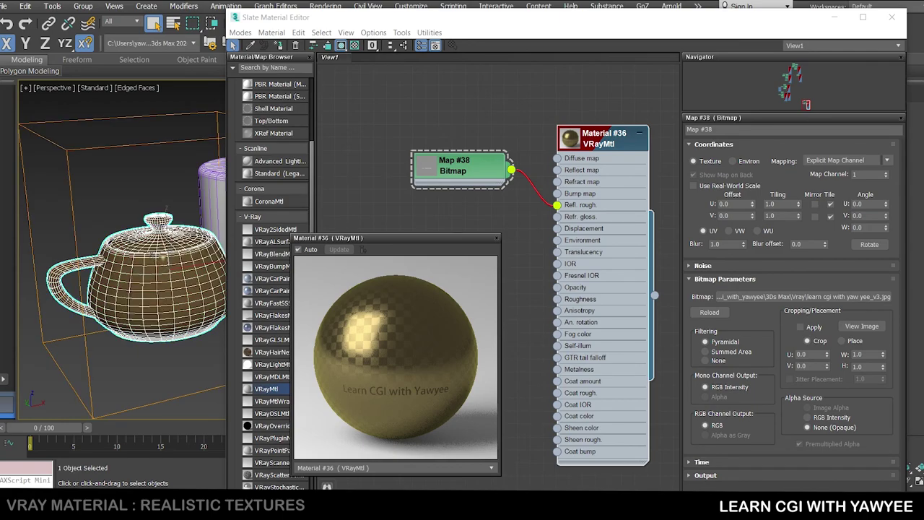
{"action": "right_click", "coordinate": [586, 141]}
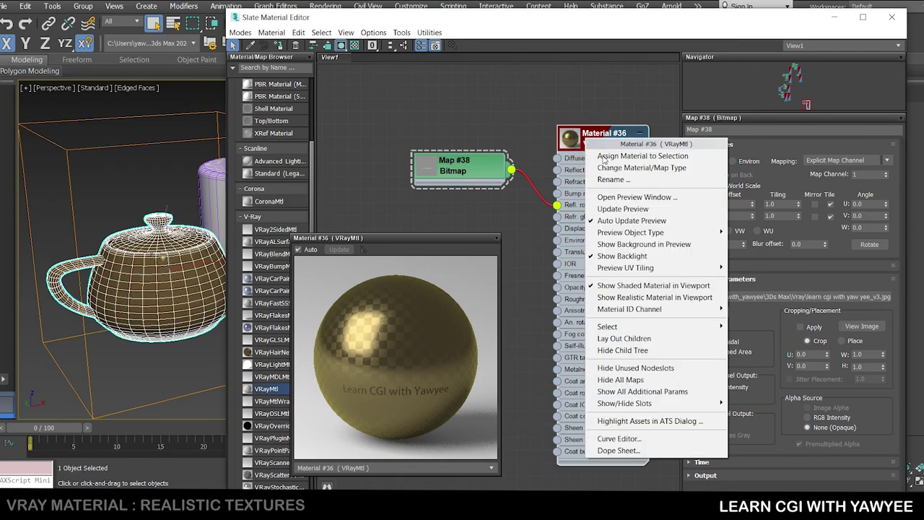
{"action": "left_click", "coordinate": [606, 156]}
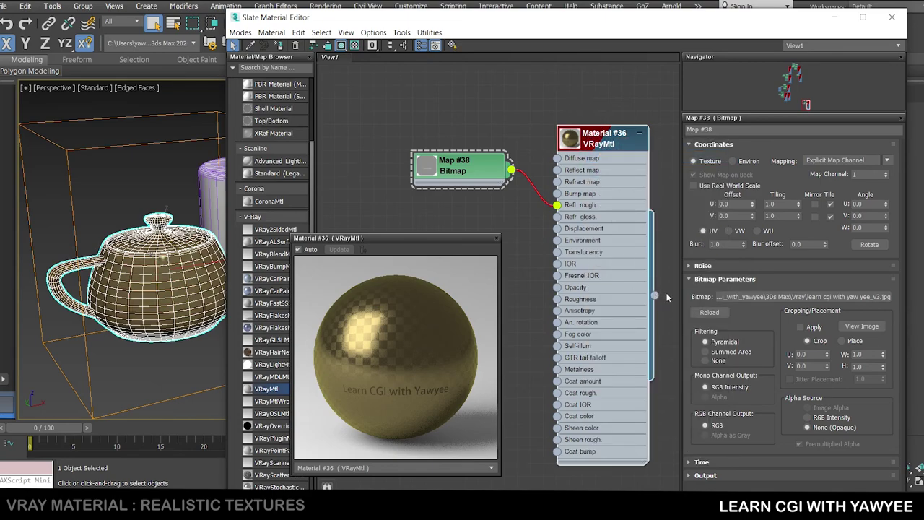
{"action": "left_click_drag", "start_coordinate": [655, 299], "coordinate": [139, 287]}
- Minimise the material editor and delete the teapot's existing modifier so only the base Teapot object remains in its stack
{"action": "left_click", "coordinate": [835, 21]}
{"action": "left_click", "coordinate": [740, 238]}
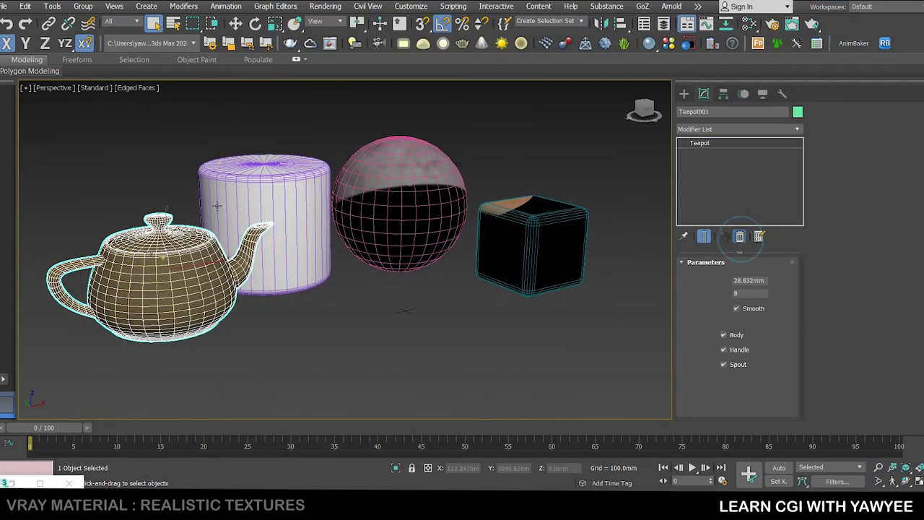
{"action": "left_click", "coordinate": [749, 145]}
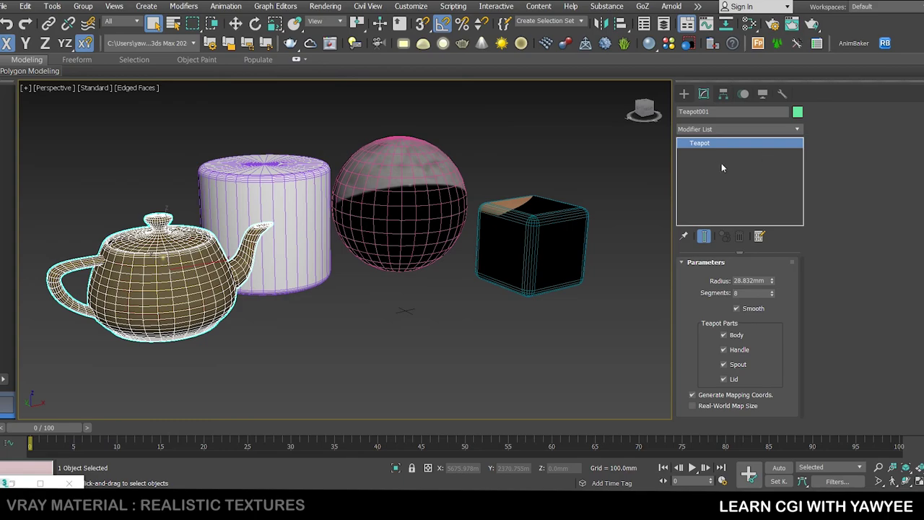
{"action": "left_click", "coordinate": [348, 330]}
{"action": "left_click", "coordinate": [172, 265]}
- Restore the material editor and display the reflection roughness bitmap on the teapot in the viewport
{"action": "left_click", "coordinate": [13, 482]}
{"action": "left_click", "coordinate": [472, 163]}
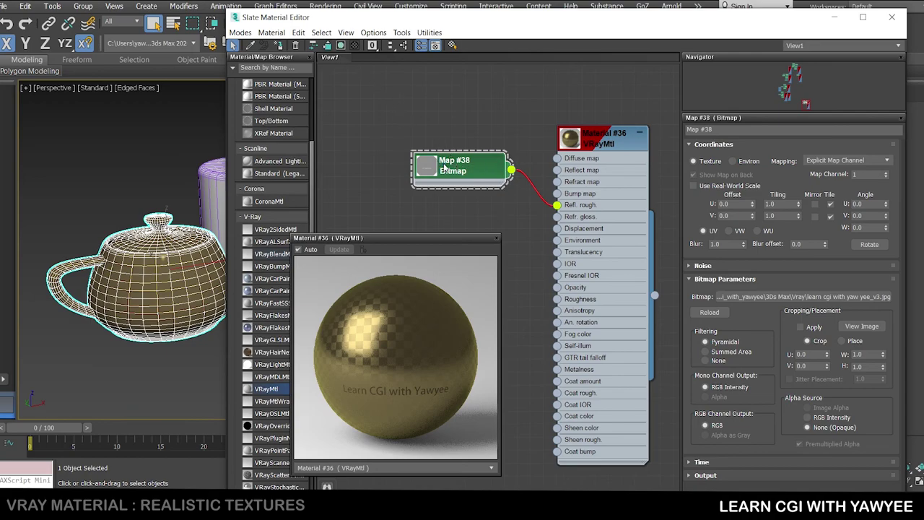
{"action": "left_click", "coordinate": [342, 46]}
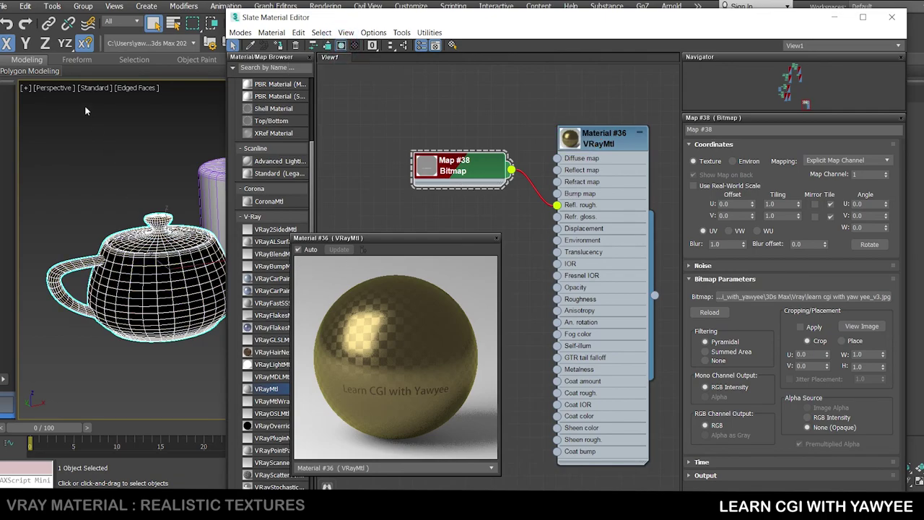
- Set the perspective viewport to DX Mode with edged faces off, minimise the material editor and inspect the texture on the teapot
{"action": "left_click", "coordinate": [101, 87]}
{"action": "mouse_move", "coordinate": [129, 178]}
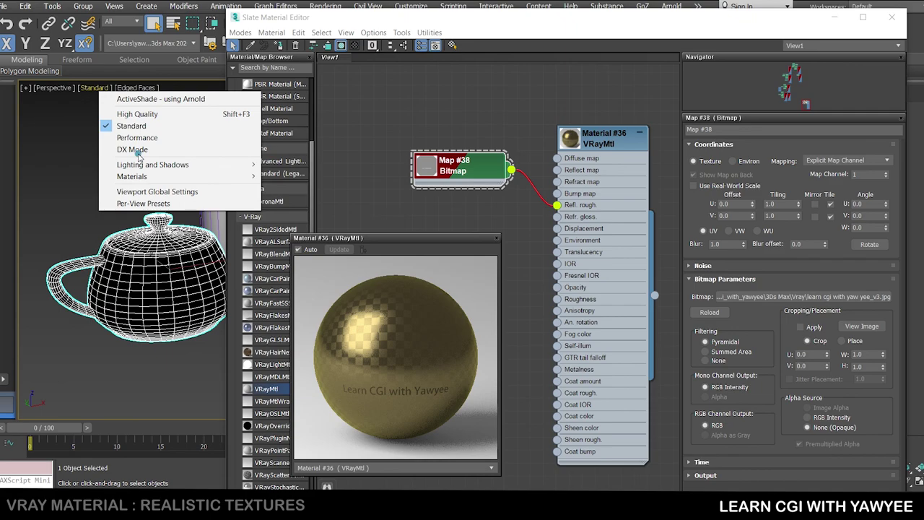
{"action": "left_click", "coordinate": [133, 150]}
{"action": "left_click", "coordinate": [181, 191]}
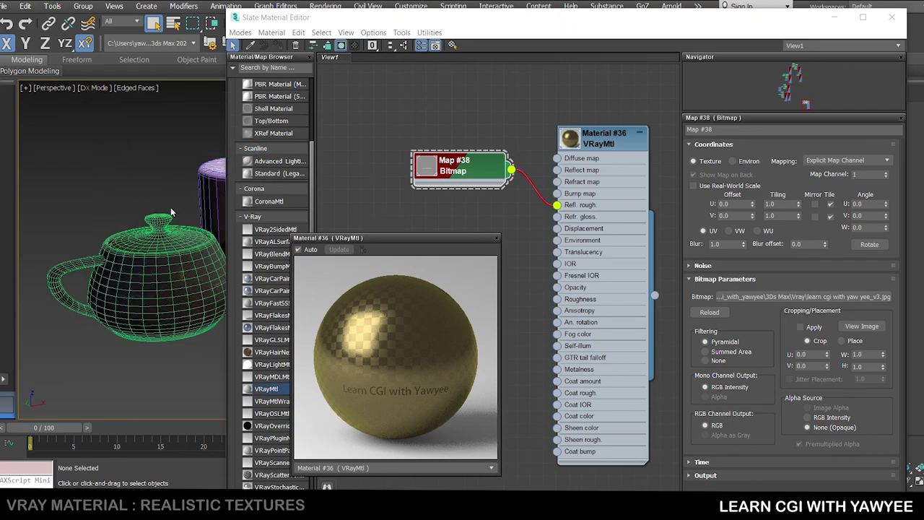
{"action": "key", "text": "F4"}
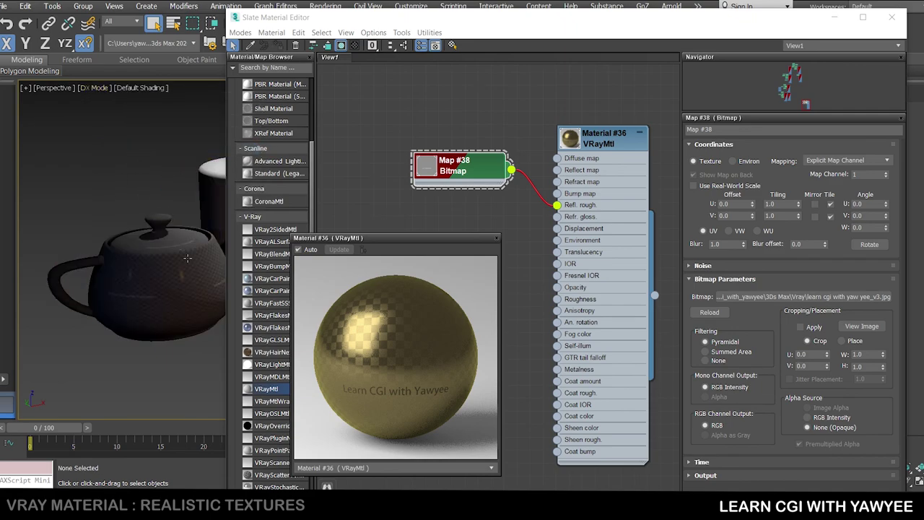
{"action": "left_click", "coordinate": [834, 18]}
{"action": "scroll", "coordinate": [154, 300], "scroll_direction": "up", "scroll_amount": 10}
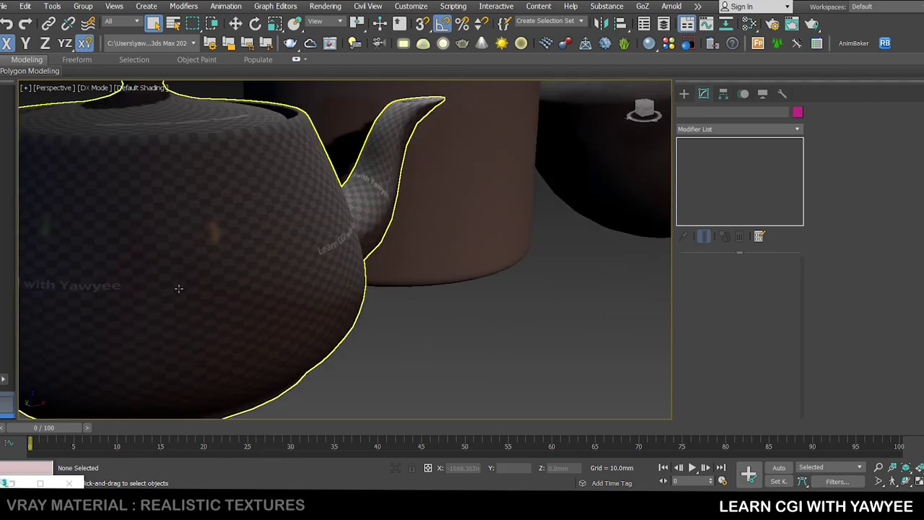
{"action": "scroll", "coordinate": [234, 270], "scroll_direction": "down", "scroll_amount": 8}
- Add a UVW Map modifier to the teapot and set its mapping type to Box
{"action": "left_click", "coordinate": [209, 269]}
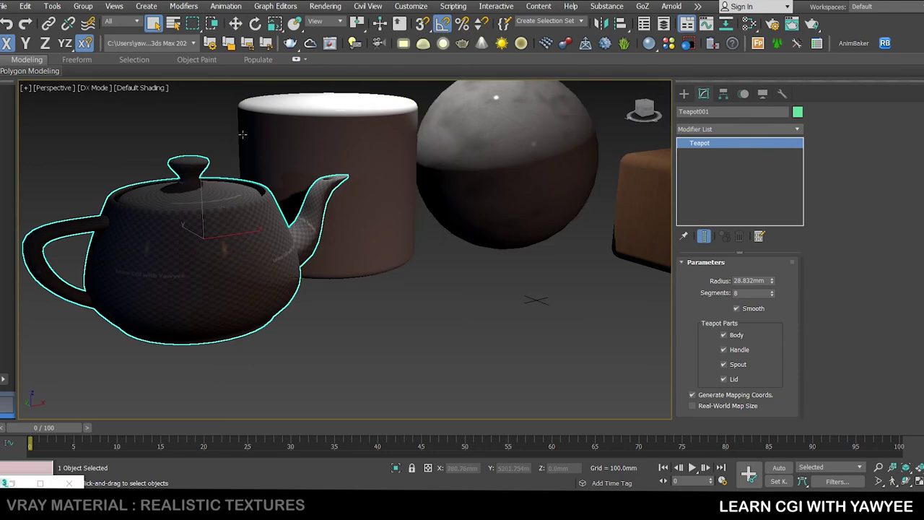
{"action": "left_click", "coordinate": [725, 129]}
{"action": "type", "text": "uvw"}
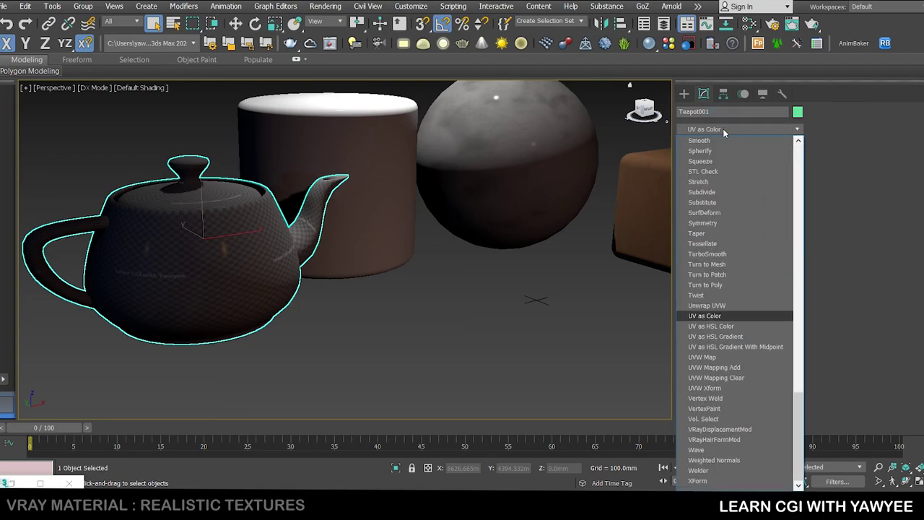
{"action": "left_click", "coordinate": [718, 356]}
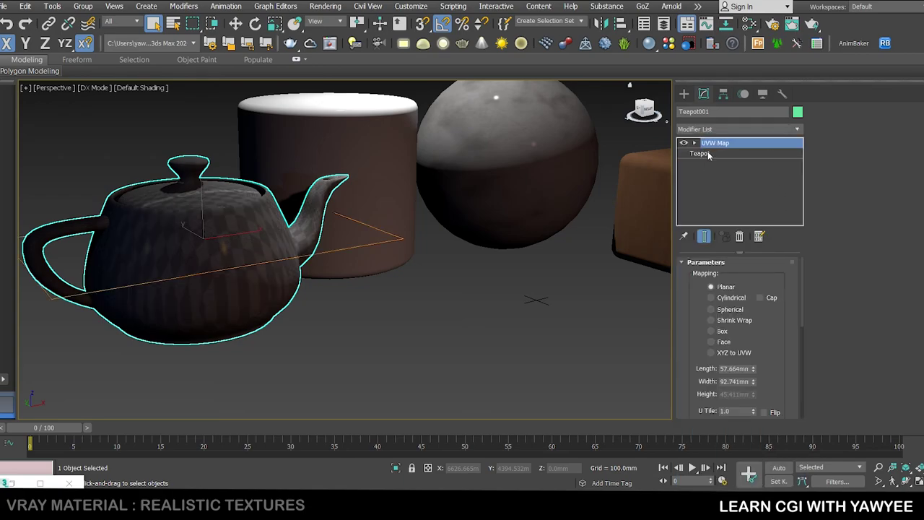
{"action": "scroll", "coordinate": [757, 294], "scroll_direction": "down", "scroll_amount": 1}
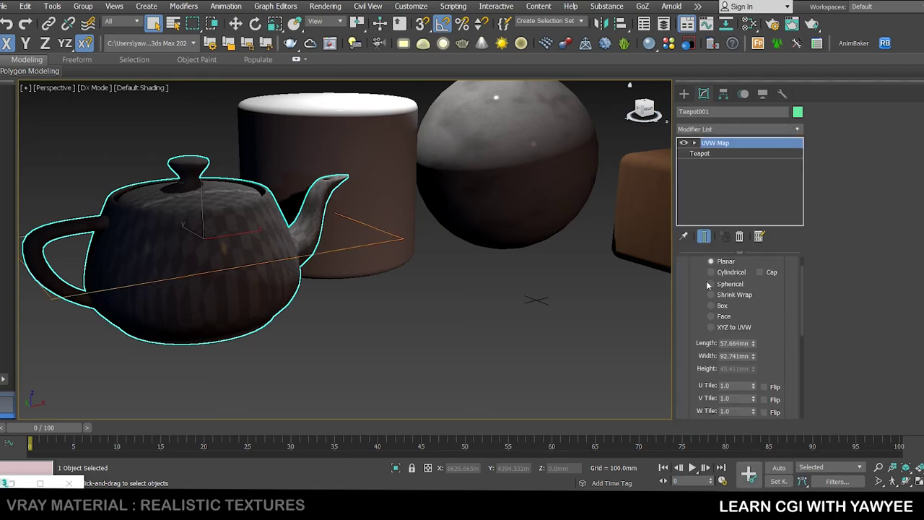
{"action": "scroll", "coordinate": [778, 311], "scroll_direction": "up", "scroll_amount": 1}
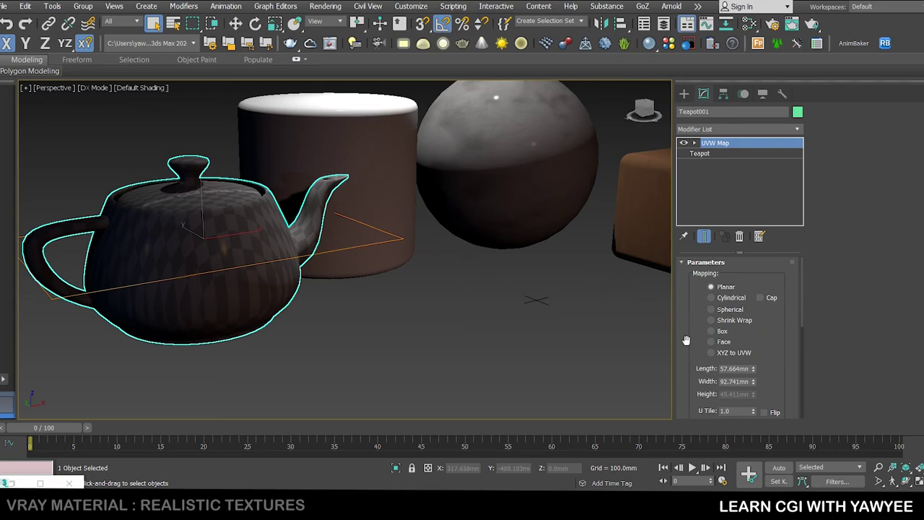
{"action": "left_click", "coordinate": [729, 332]}
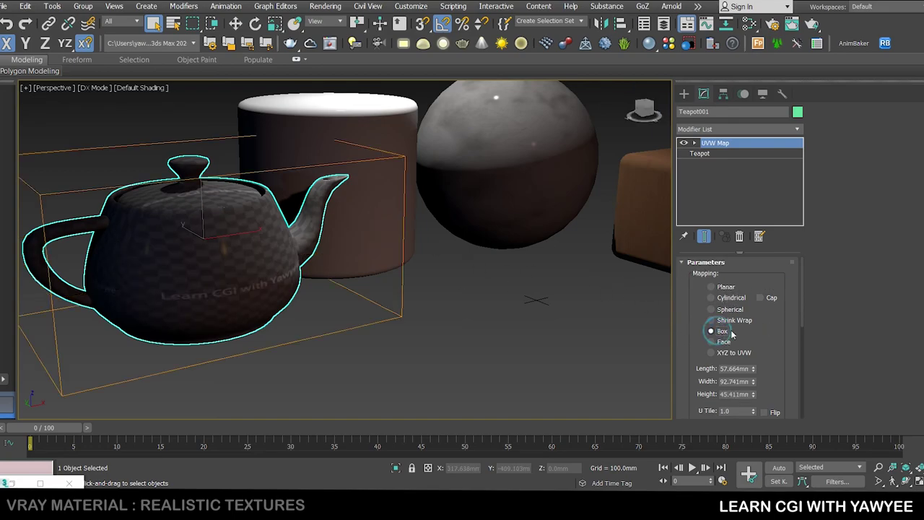
{"action": "left_click_drag", "start_coordinate": [779, 351], "coordinate": [798, 287]}
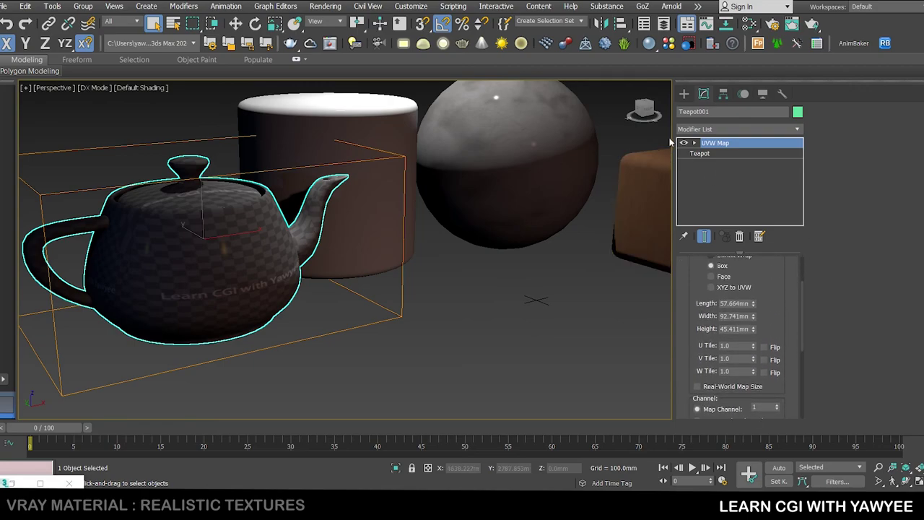
- Activate the Gizmo sub-object of the teapot's UVW Map modifier and scale the gizmo up along Z
{"action": "left_click", "coordinate": [695, 144]}
{"action": "left_click", "coordinate": [715, 154]}
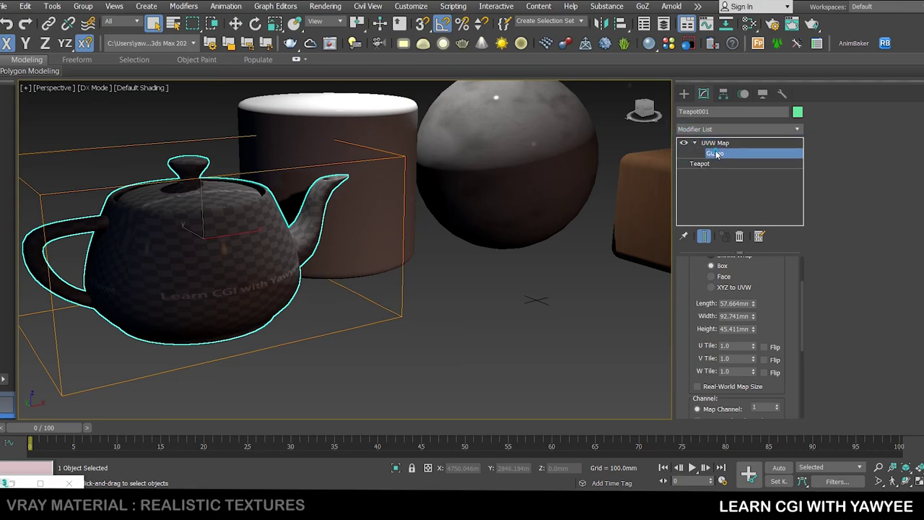
{"action": "key", "text": "w"}
{"action": "middle_click_drag", "start_coordinate": [299, 247], "coordinate": [342, 234], "text": "alt"}
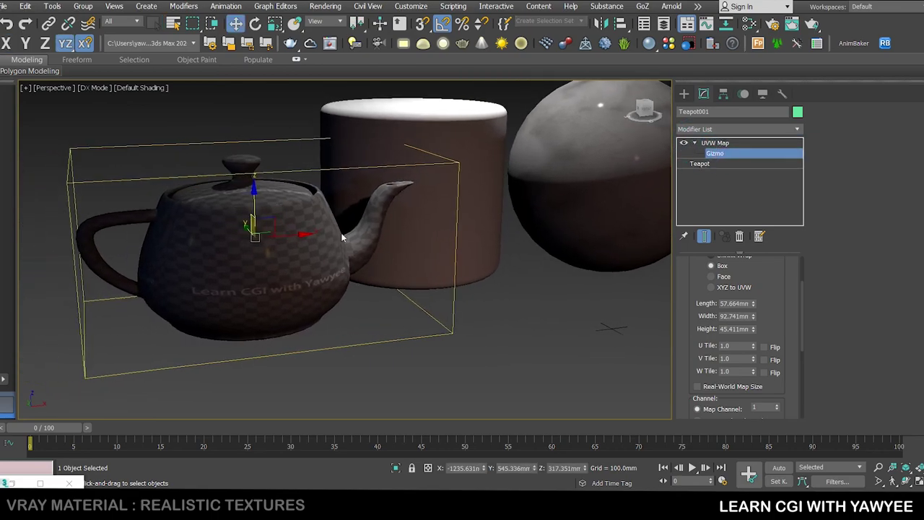
{"action": "key", "text": "r"}
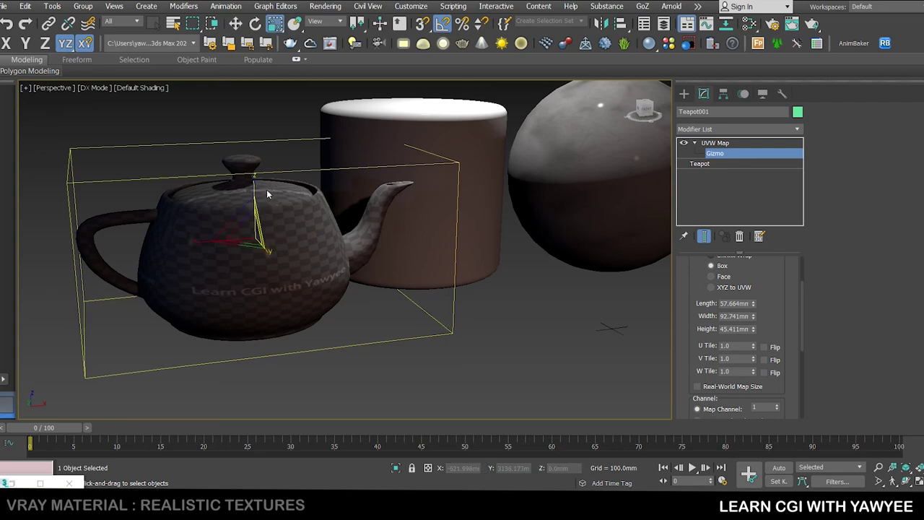
{"action": "left_click_drag", "start_coordinate": [249, 228], "coordinate": [268, 156]}
{"action": "key", "text": "ctrl+z"}
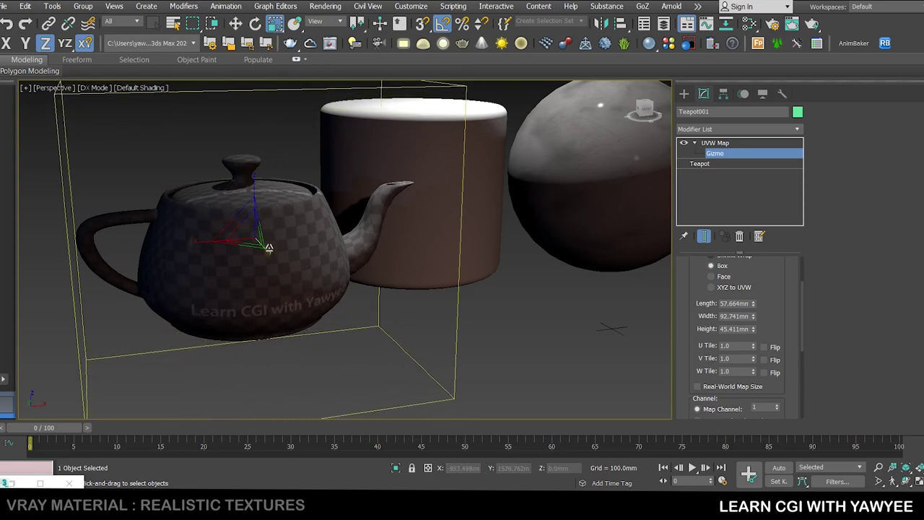
- Check the checker pattern up close and fine-tune the mapping gizmo's Z scale until the checks look square
{"action": "scroll", "coordinate": [270, 246], "scroll_direction": "up", "scroll_amount": 3}
{"action": "scroll", "coordinate": [272, 260], "scroll_direction": "up", "scroll_amount": 4}
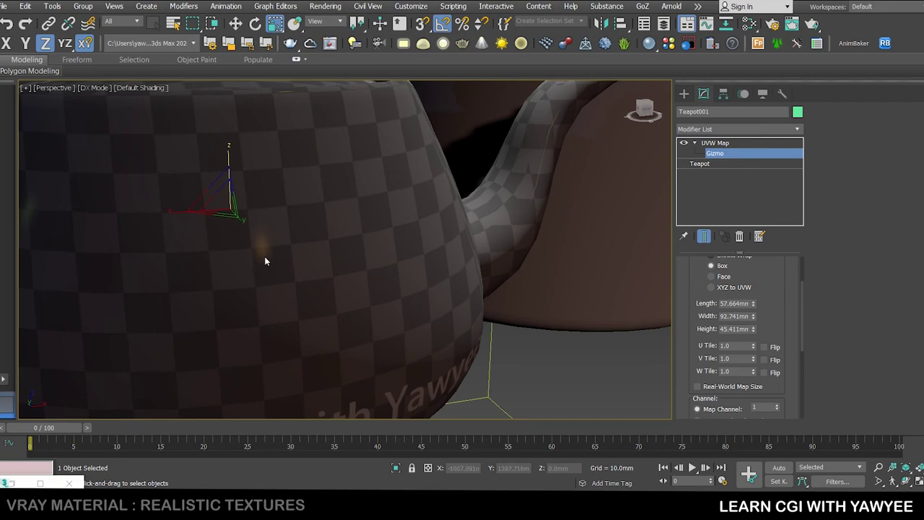
{"action": "scroll", "coordinate": [264, 257], "scroll_direction": "down", "scroll_amount": 3}
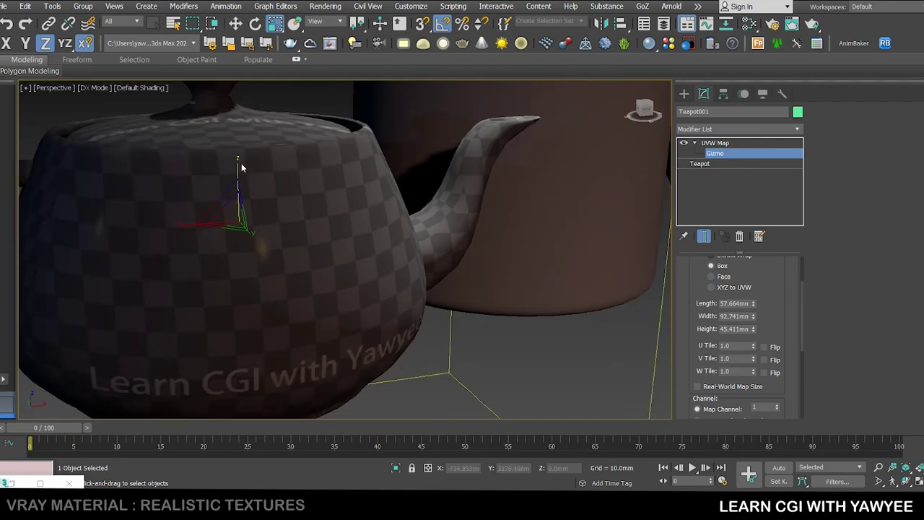
{"action": "left_click_drag", "start_coordinate": [237, 161], "coordinate": [233, 203]}
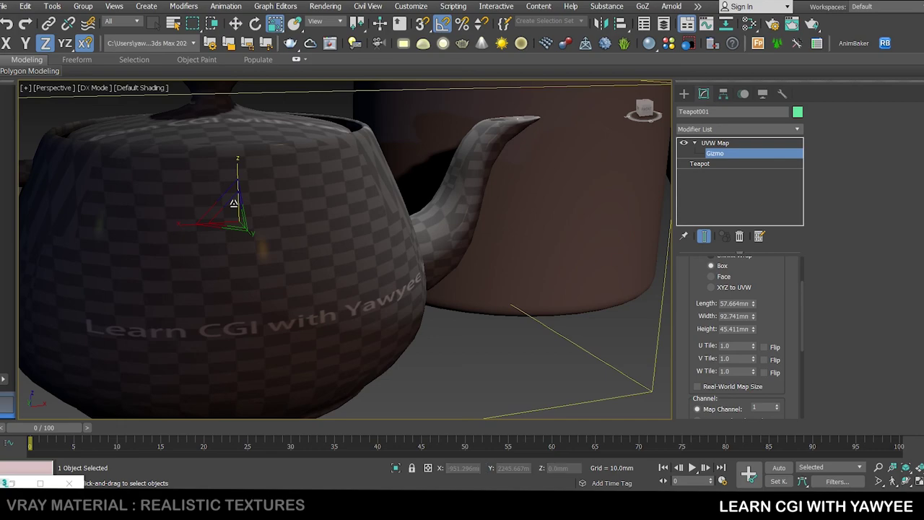
{"action": "left_click_drag", "start_coordinate": [239, 168], "coordinate": [258, 128]}
{"action": "scroll", "coordinate": [255, 202], "scroll_direction": "down", "scroll_amount": 2}
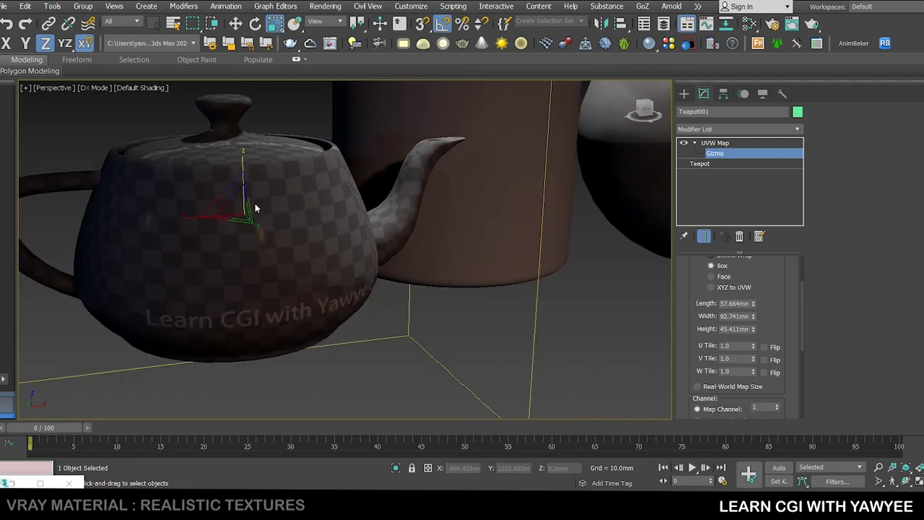
- Move the mapping gizmo up about 120 mm and slightly along negative X to reposition the text, then leave Gizmo mode and deselect the teapot
{"action": "key", "text": "w"}
{"action": "left_click_drag", "start_coordinate": [243, 190], "coordinate": [253, 136]}
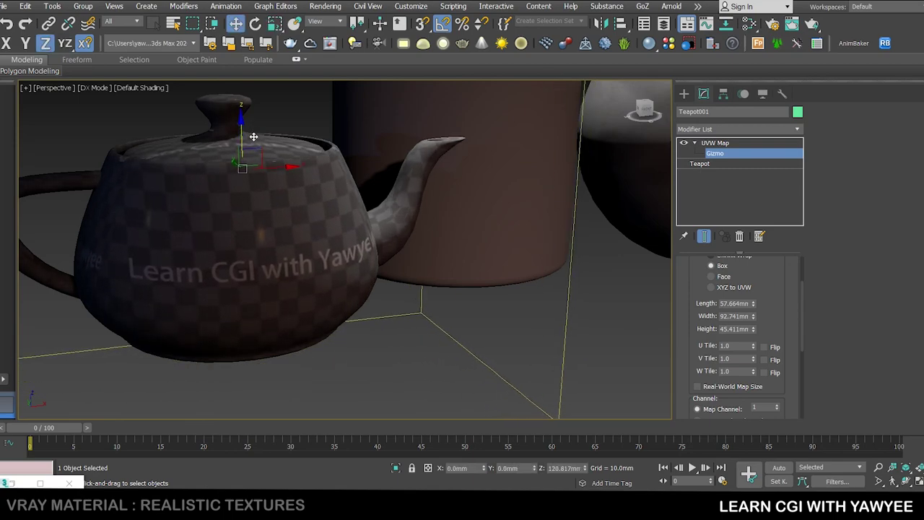
{"action": "left_click_drag", "start_coordinate": [278, 167], "coordinate": [264, 168]}
{"action": "scroll", "coordinate": [341, 263], "scroll_direction": "down", "scroll_amount": 2}
{"action": "scroll", "coordinate": [354, 263], "scroll_direction": "down", "scroll_amount": 6}
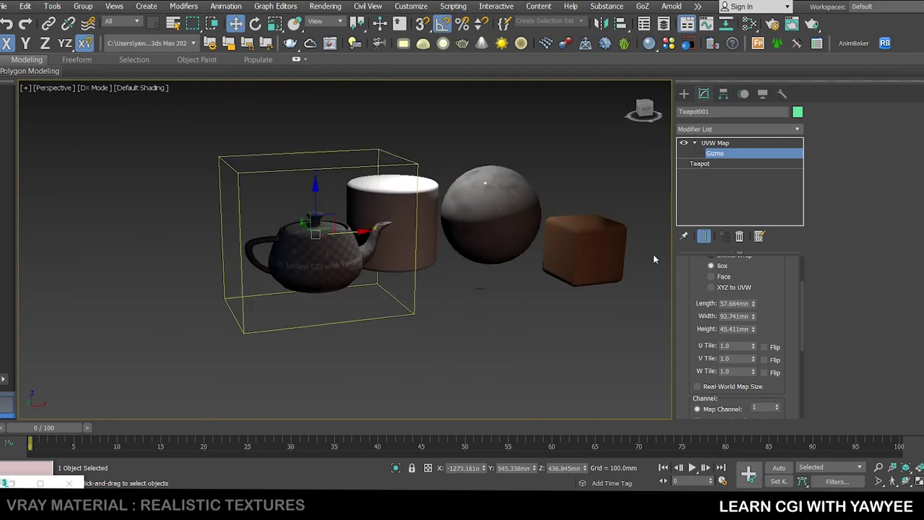
{"action": "left_click", "coordinate": [734, 153]}
{"action": "left_click", "coordinate": [501, 337]}
{"action": "scroll", "coordinate": [434, 248], "scroll_direction": "up", "scroll_amount": 3}
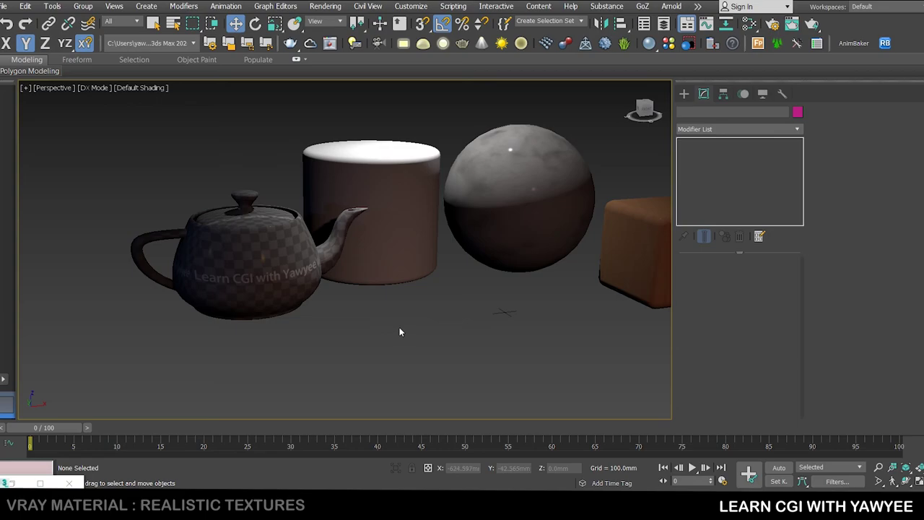
- Reopen the Slate Material Editor, dock the material preview and turn off the roughness bitmap's display on the teapot
{"action": "key", "text": "m"}
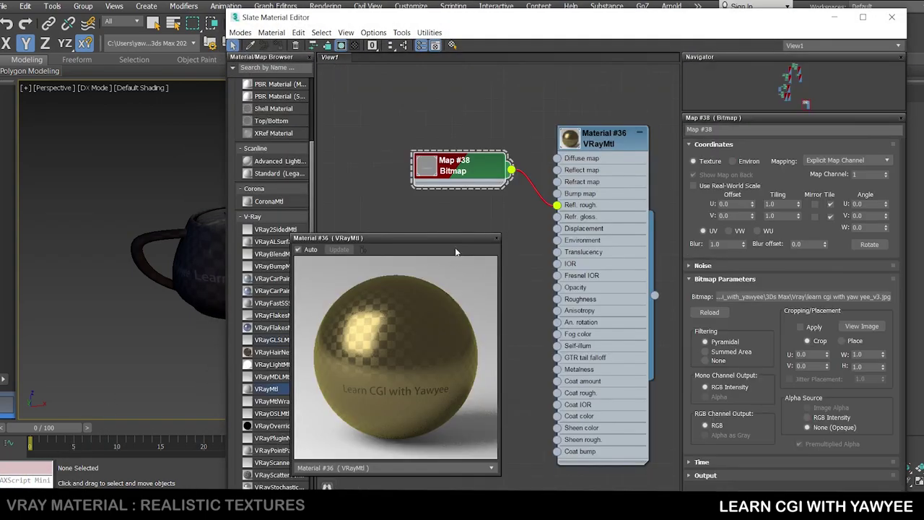
{"action": "double_click", "coordinate": [488, 238]}
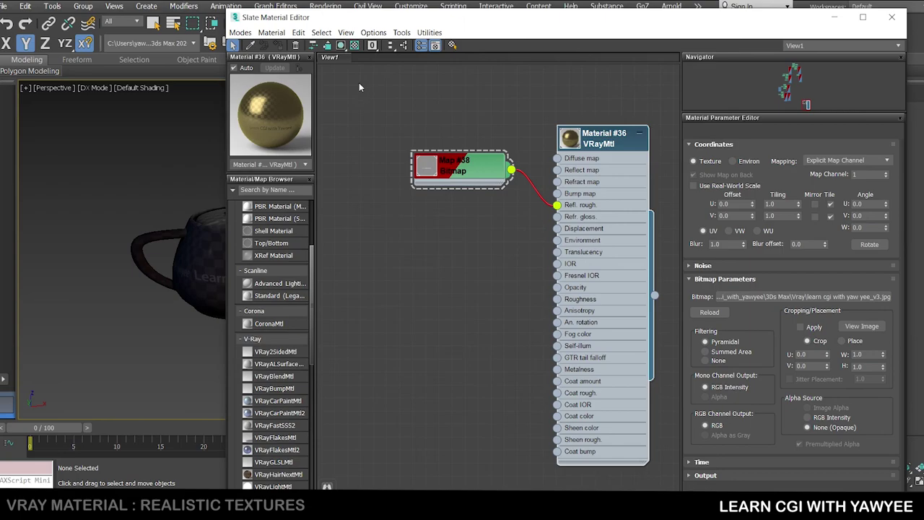
{"action": "left_click", "coordinate": [342, 46]}
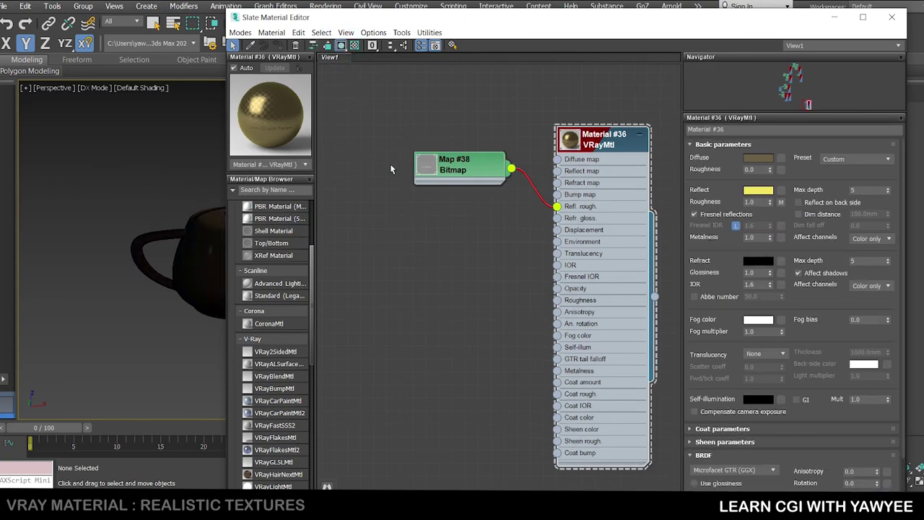
- Select the chamfer cylinder and arrange the material editor so the cylinder stays visible beside it
{"action": "left_click_drag", "start_coordinate": [404, 21], "coordinate": [392, 345]}
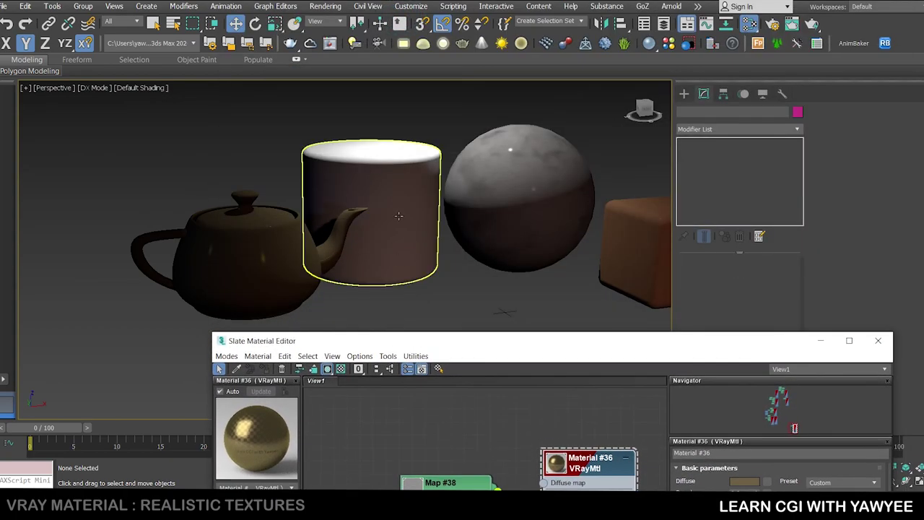
{"action": "left_click", "coordinate": [390, 231]}
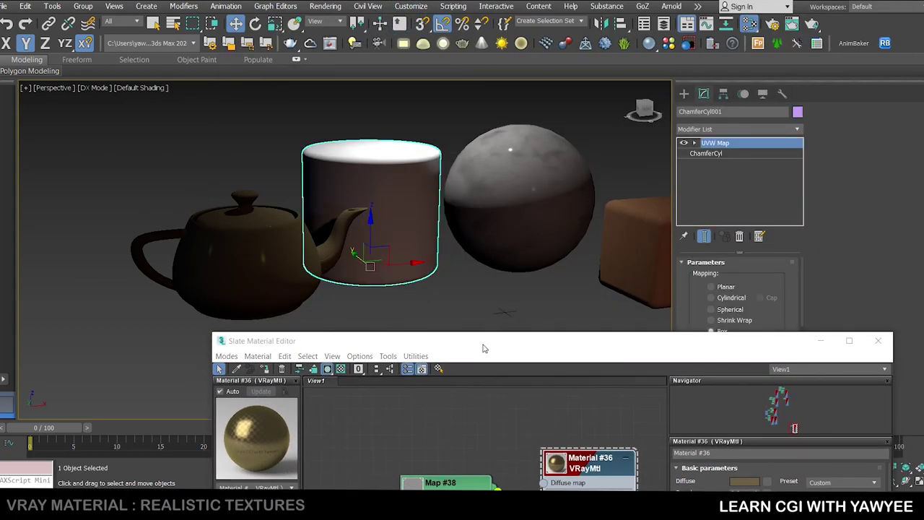
{"action": "left_click_drag", "start_coordinate": [483, 346], "coordinate": [536, 100]}
{"action": "middle_click_drag", "start_coordinate": [440, 335], "coordinate": [494, 284]}
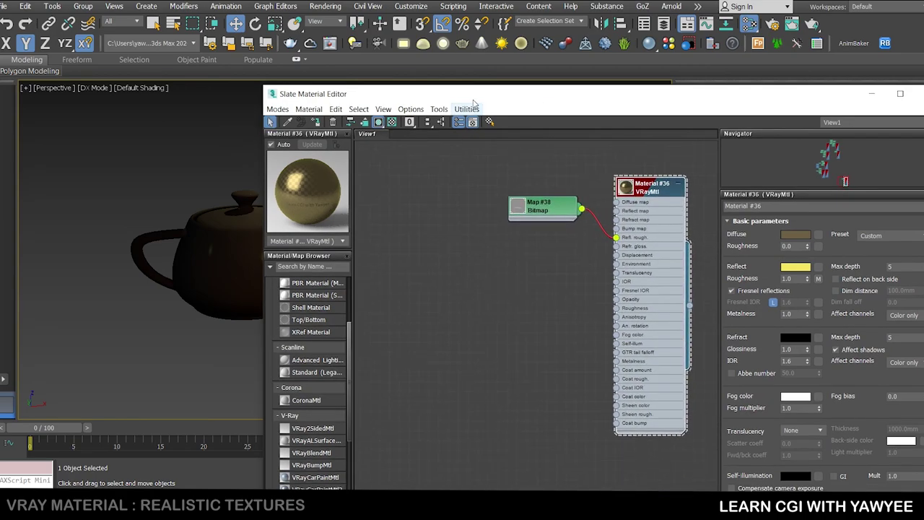
{"action": "left_click_drag", "start_coordinate": [474, 95], "coordinate": [526, 90]}
{"action": "left_click", "coordinate": [256, 205]}
{"action": "middle_click_drag", "start_coordinate": [256, 205], "coordinate": [217, 195]}
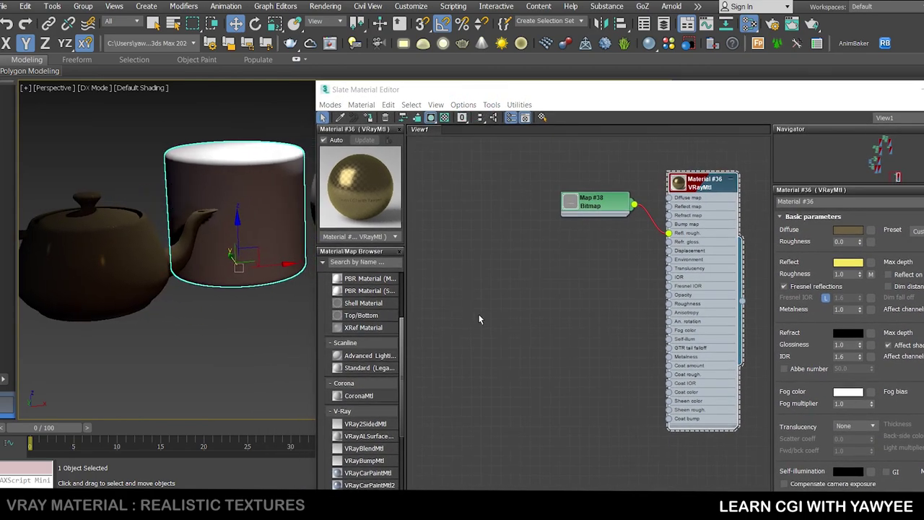
- Add a new VRayMtl node to the graph and rename the existing gold material GOLD MATTE TEXT
{"action": "scroll", "coordinate": [403, 375], "scroll_direction": "down", "scroll_amount": 5}
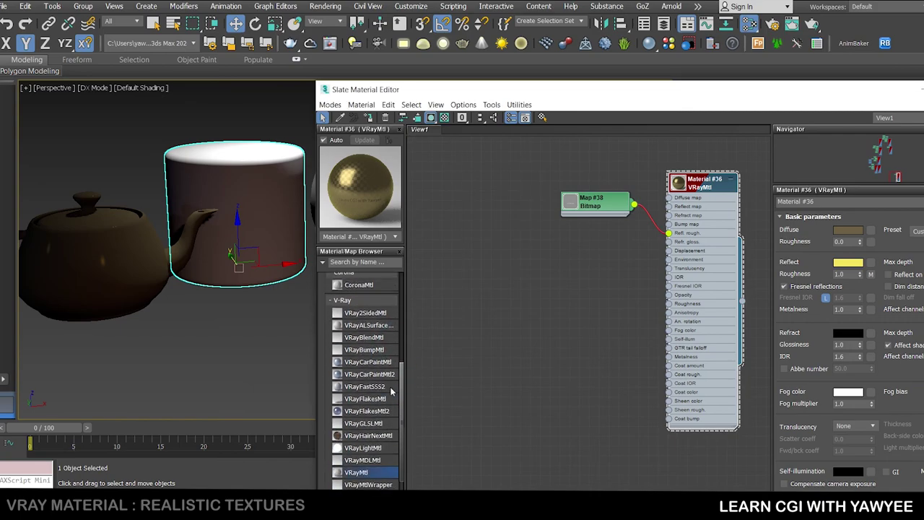
{"action": "left_click_drag", "start_coordinate": [363, 471], "coordinate": [462, 411]}
{"action": "left_click", "coordinate": [542, 280]}
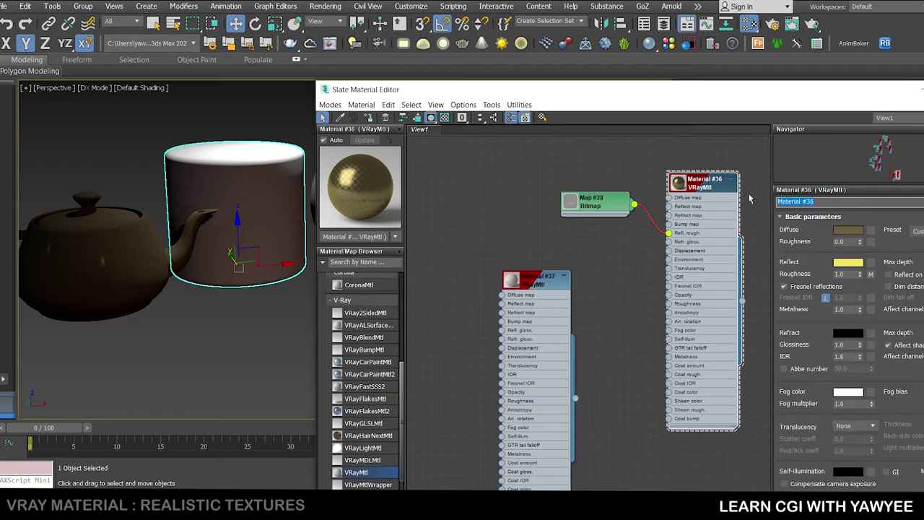
{"action": "type", "text": "GOLD MATTE TEXT"}
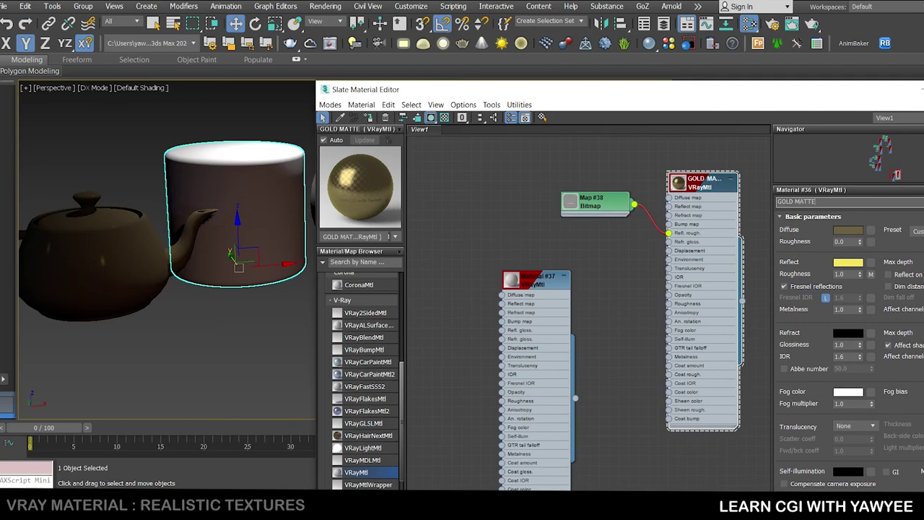
{"action": "key", "text": "Return"}
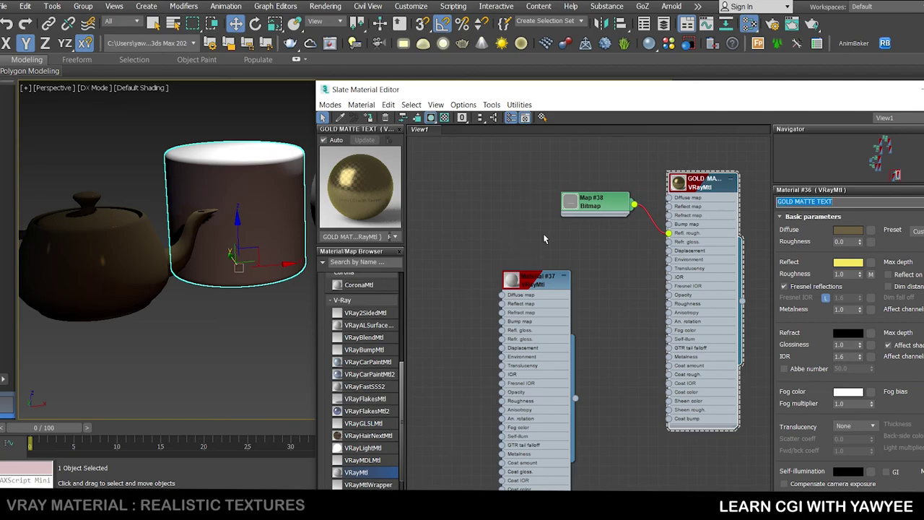
- Rename the new VRayMtl node LEATHER
{"action": "middle_click_drag", "start_coordinate": [546, 253], "coordinate": [586, 205]}
{"action": "left_click", "coordinate": [582, 230]}
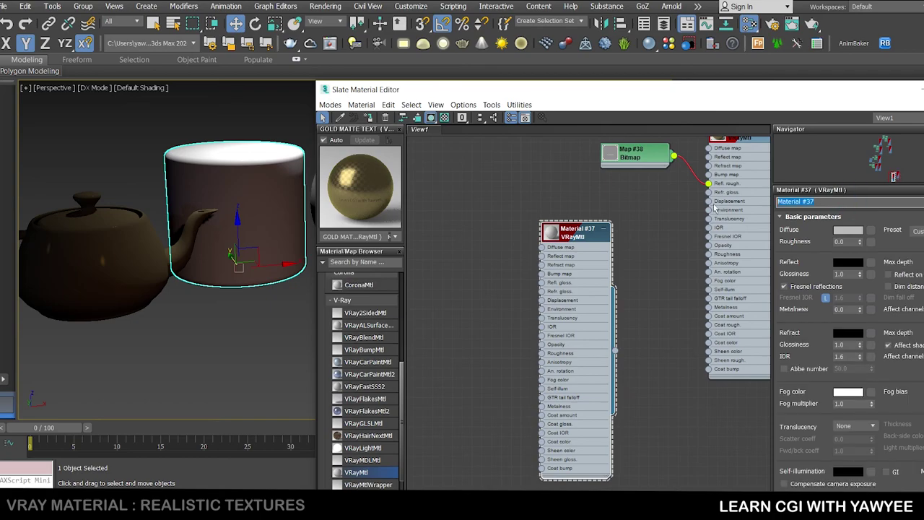
{"action": "type", "text": "LEATHER"}
{"action": "key", "text": "Return"}
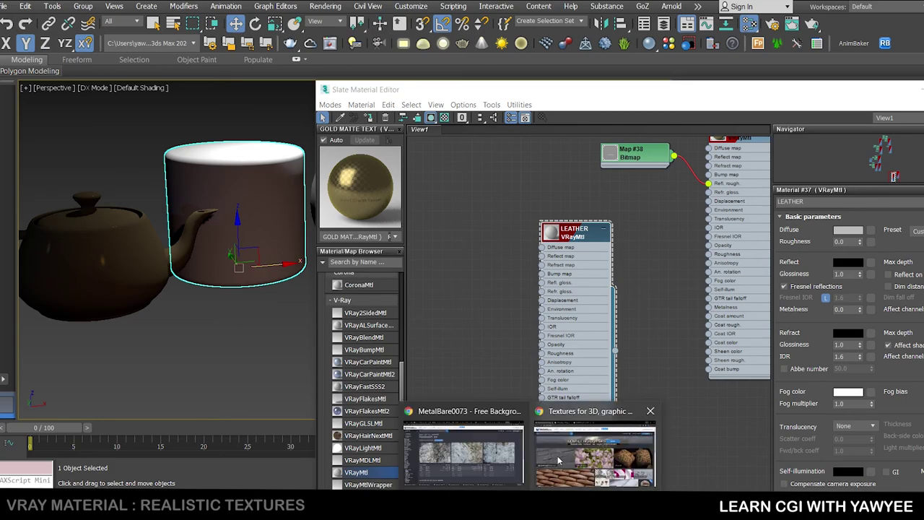
- Switch to the browser window with textures.com and search the site for leather
{"action": "left_click", "coordinate": [560, 446]}
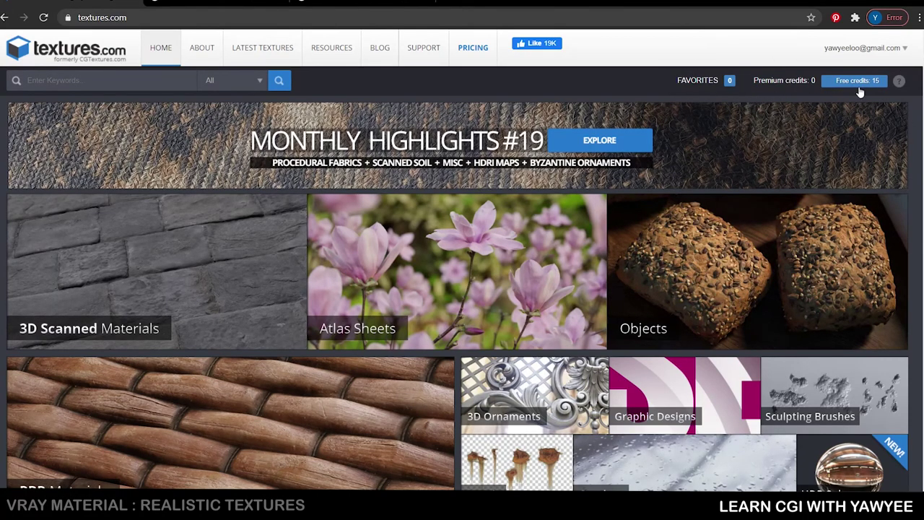
{"action": "left_click", "coordinate": [89, 75]}
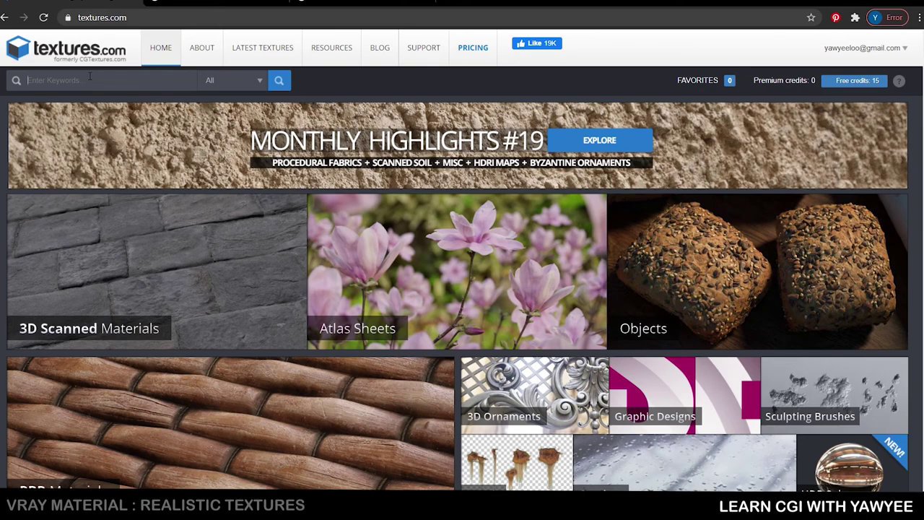
{"action": "type", "text": "leather"}
{"action": "key", "text": "Return"}
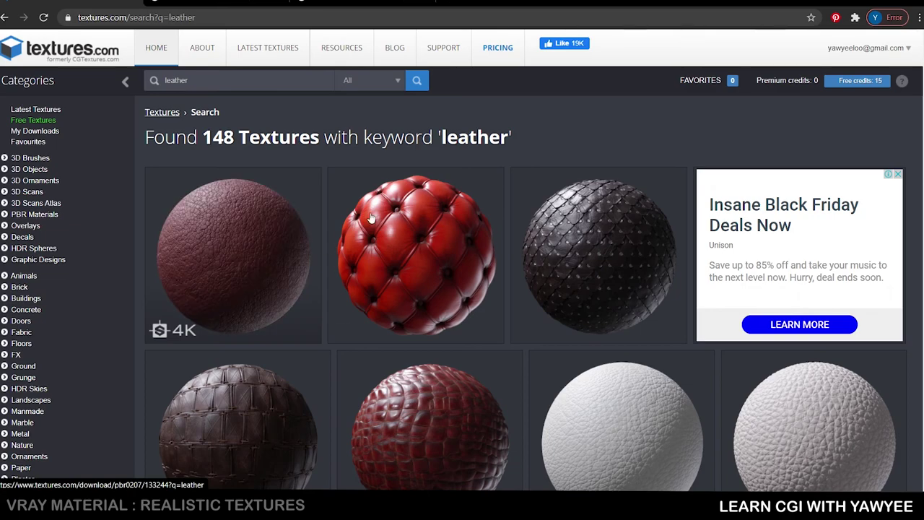
- Browse the leather search results and open the 3D Scanned Leather Material measuring 0.12x0.12 meters
{"action": "scroll", "coordinate": [426, 229], "scroll_direction": "down", "scroll_amount": 2}
{"action": "scroll", "coordinate": [649, 296], "scroll_direction": "down", "scroll_amount": 3}
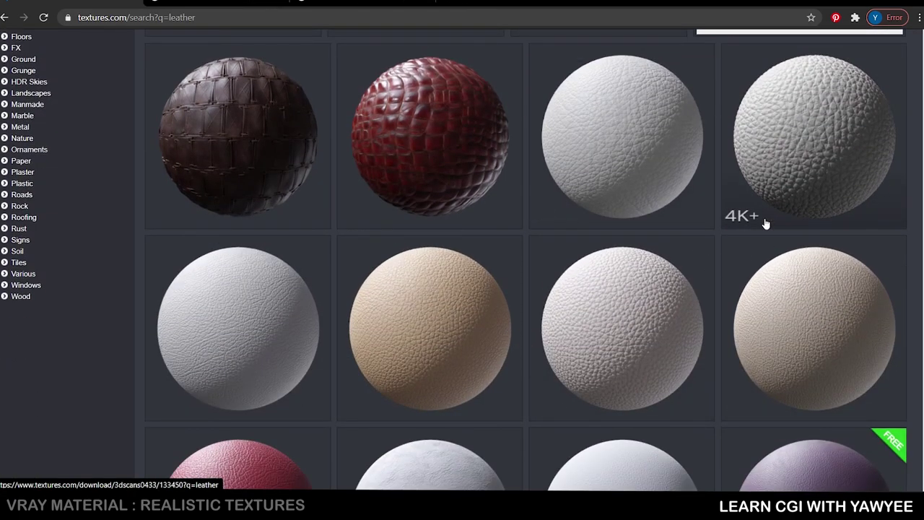
{"action": "scroll", "coordinate": [608, 311], "scroll_direction": "down", "scroll_amount": 8}
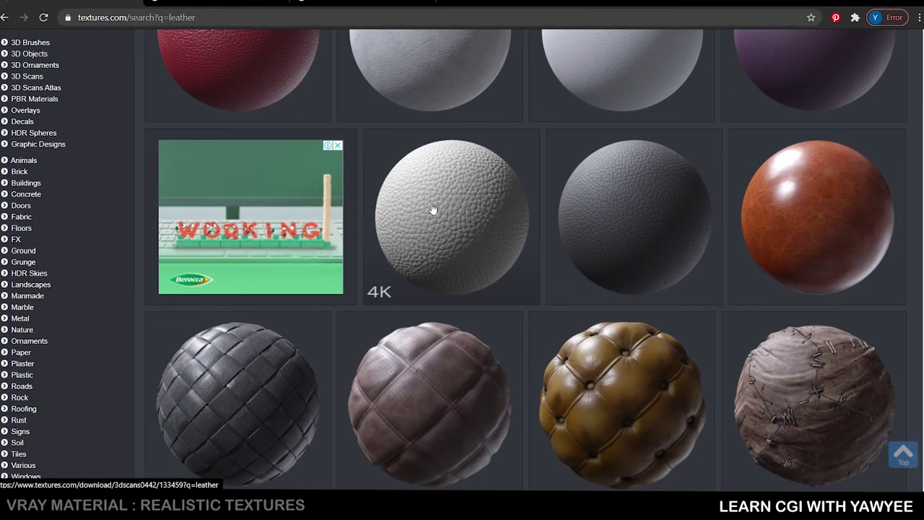
{"action": "scroll", "coordinate": [650, 159], "scroll_direction": "up", "scroll_amount": 4}
{"action": "scroll", "coordinate": [635, 156], "scroll_direction": "down", "scroll_amount": 3}
{"action": "scroll", "coordinate": [621, 148], "scroll_direction": "up", "scroll_amount": 4}
{"action": "left_click", "coordinate": [619, 147]}
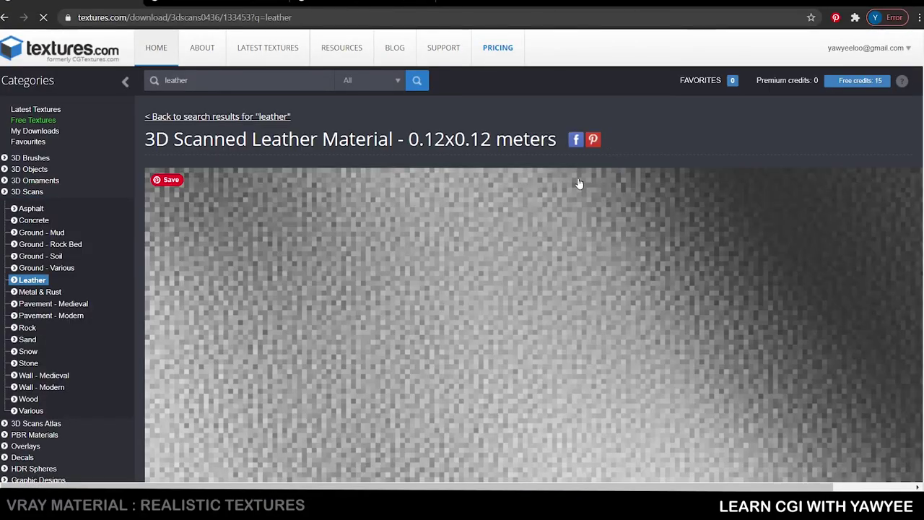
- Examine the scanned leather's preview images and the download sizes offered for its flat maps
{"action": "scroll", "coordinate": [582, 202], "scroll_direction": "down", "scroll_amount": 4}
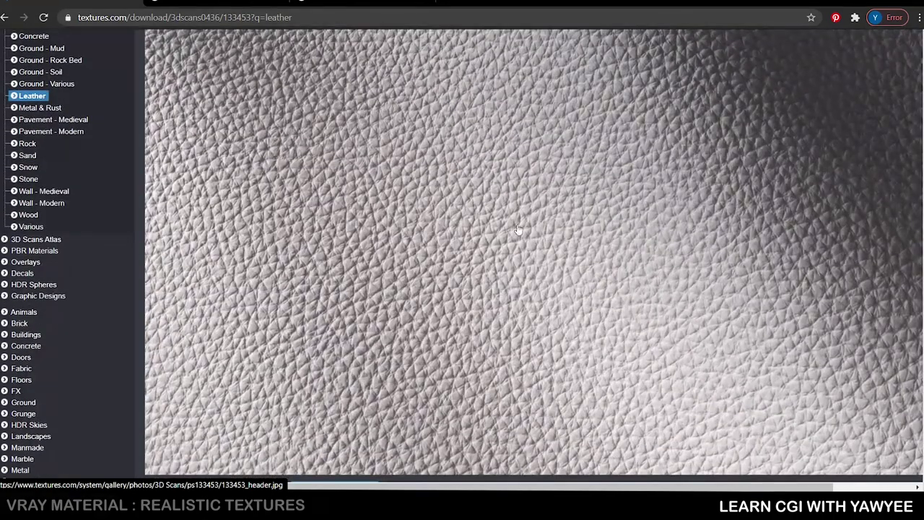
{"action": "scroll", "coordinate": [475, 171], "scroll_direction": "up", "scroll_amount": 3}
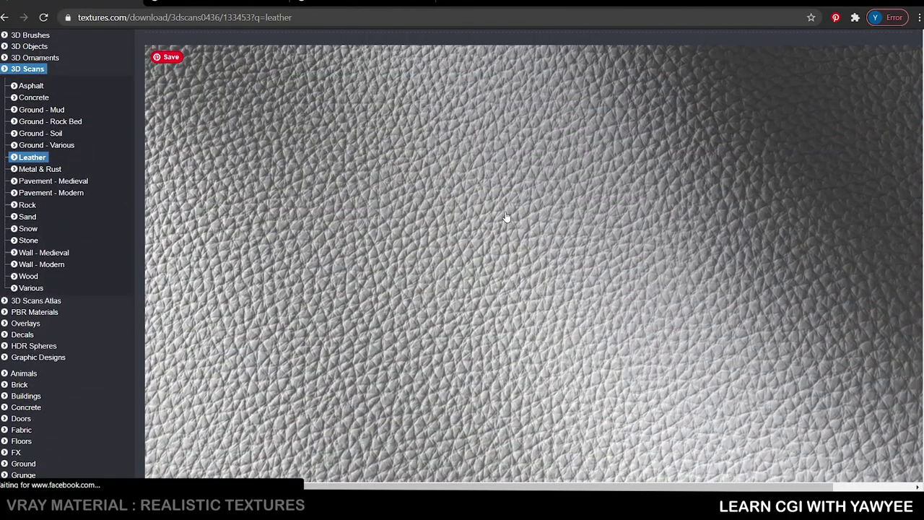
{"action": "scroll", "coordinate": [508, 217], "scroll_direction": "down", "scroll_amount": 3}
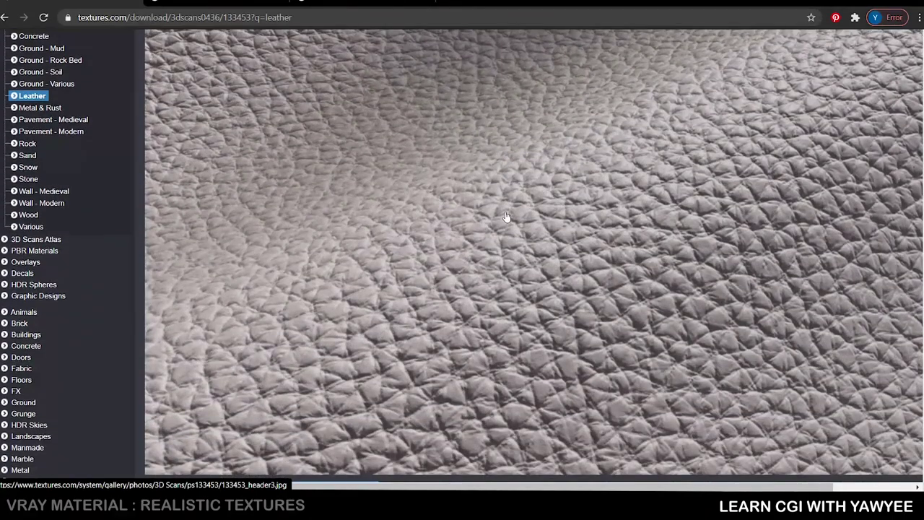
{"action": "scroll", "coordinate": [505, 231], "scroll_direction": "up", "scroll_amount": 2}
{"action": "scroll", "coordinate": [628, 216], "scroll_direction": "down", "scroll_amount": 5}
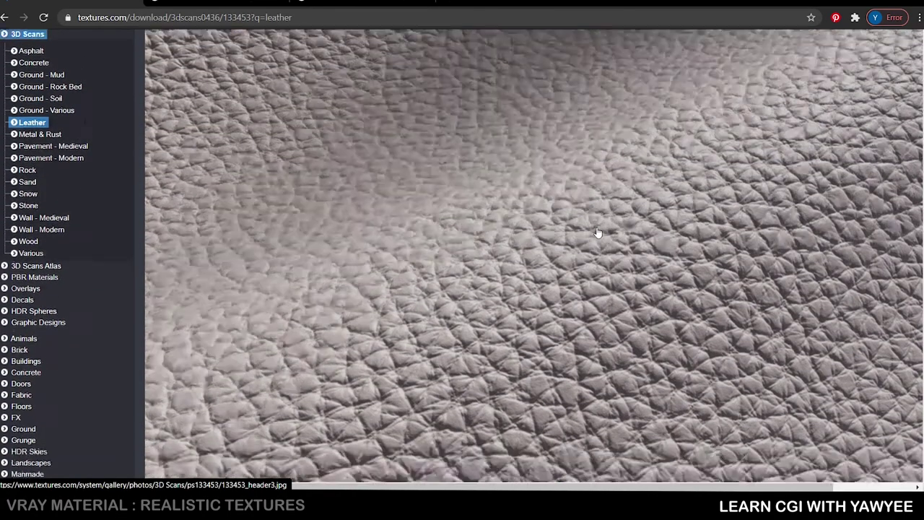
{"action": "scroll", "coordinate": [615, 134], "scroll_direction": "down", "scroll_amount": 2}
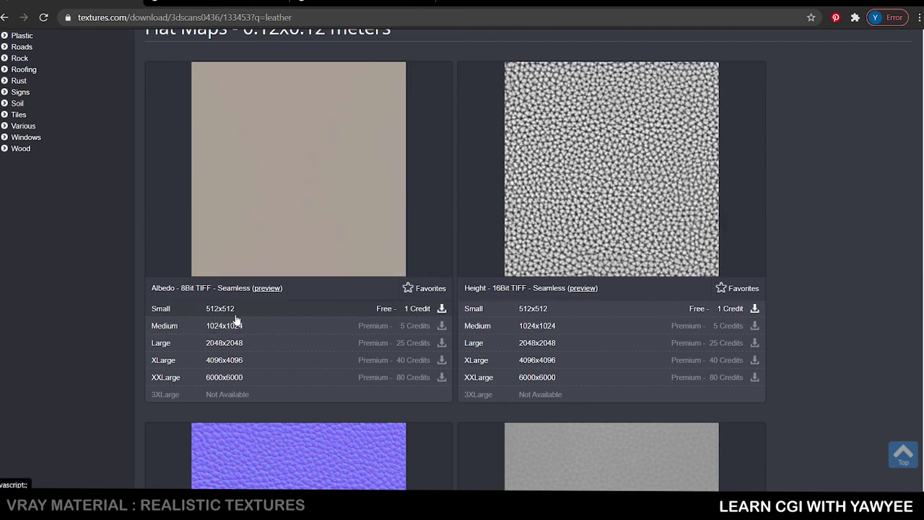
- Examine the leather's albedo, height, normal and roughness maps and check them against the MAPS explanation notes in Notepad
{"action": "mouse_move", "coordinate": [232, 318]}
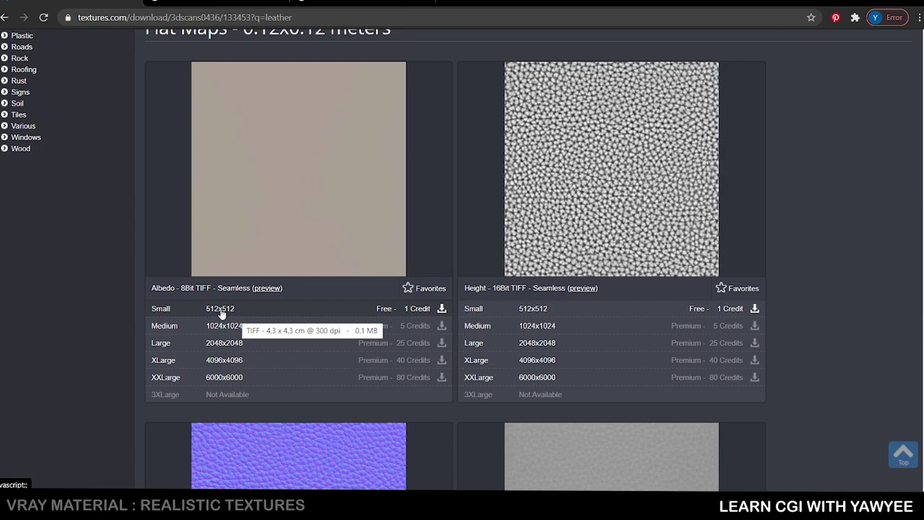
{"action": "scroll", "coordinate": [554, 226], "scroll_direction": "up", "scroll_amount": 2}
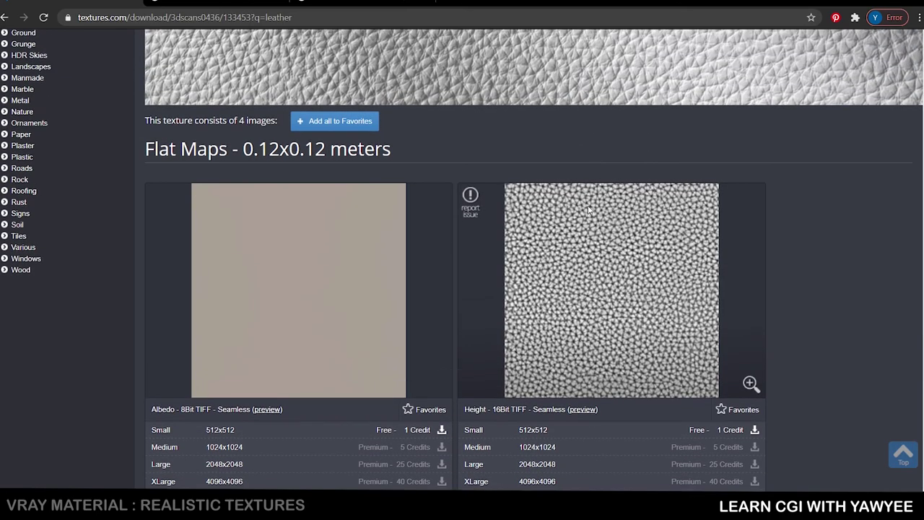
{"action": "scroll", "coordinate": [575, 223], "scroll_direction": "down", "scroll_amount": 5}
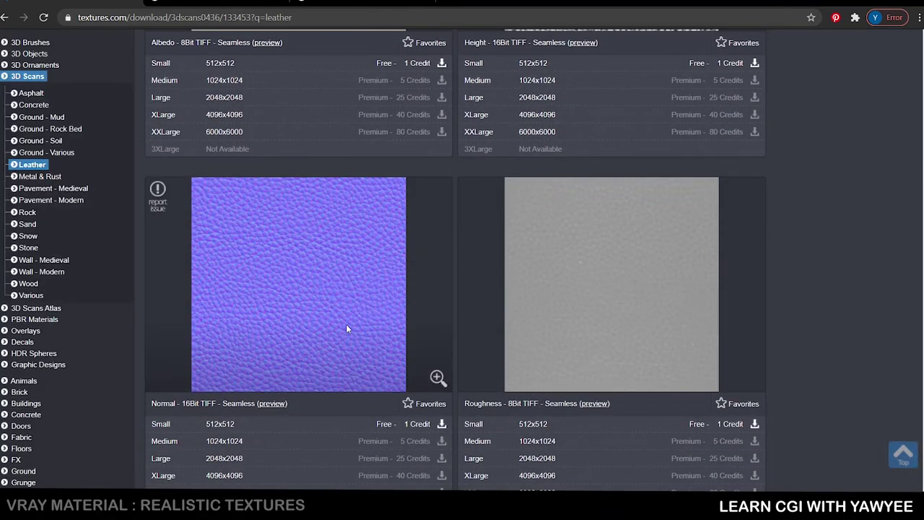
{"action": "scroll", "coordinate": [354, 332], "scroll_direction": "down", "scroll_amount": 3}
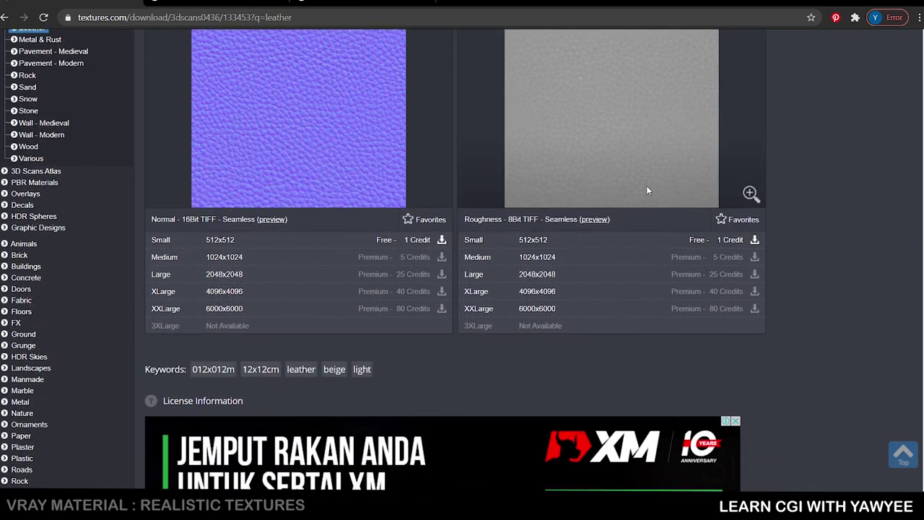
{"action": "scroll", "coordinate": [646, 188], "scroll_direction": "up", "scroll_amount": 3}
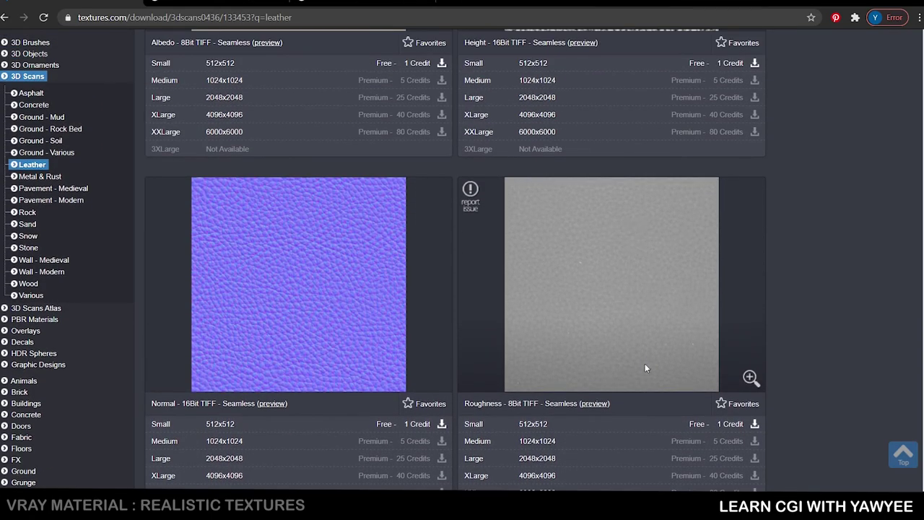
{"action": "left_click", "coordinate": [605, 464]}
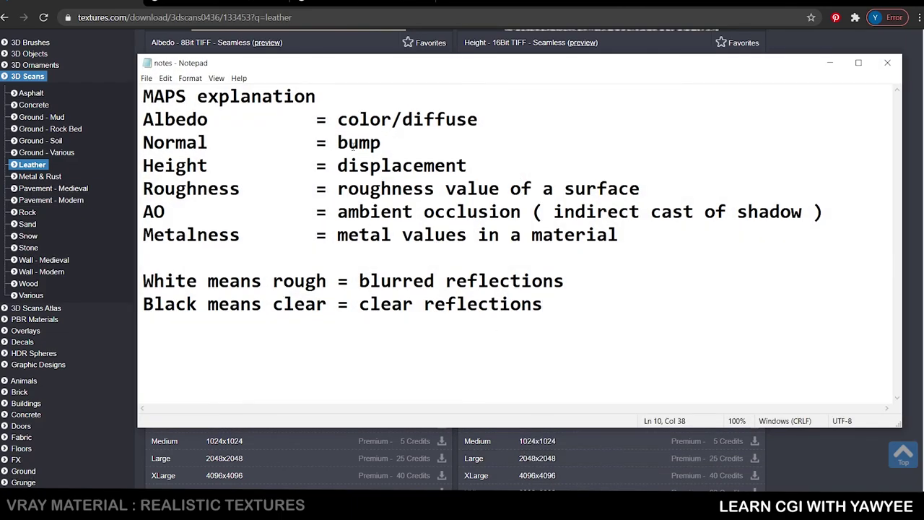
{"action": "left_click", "coordinate": [829, 63]}
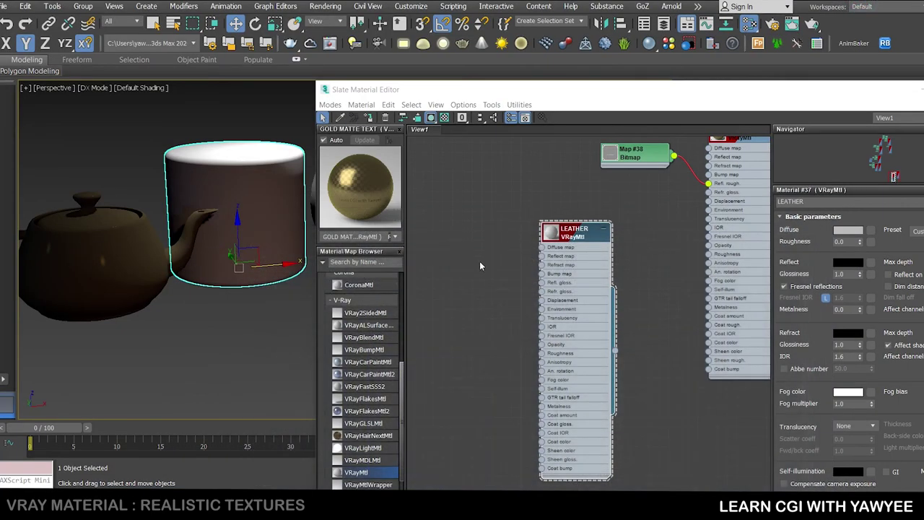
- Lighten the LEATHER material's diffuse colour to a light grey with an RGB value of 214
{"action": "middle_click_drag", "start_coordinate": [480, 261], "coordinate": [550, 262]}
{"action": "scroll", "coordinate": [515, 247], "scroll_direction": "up", "scroll_amount": 2}
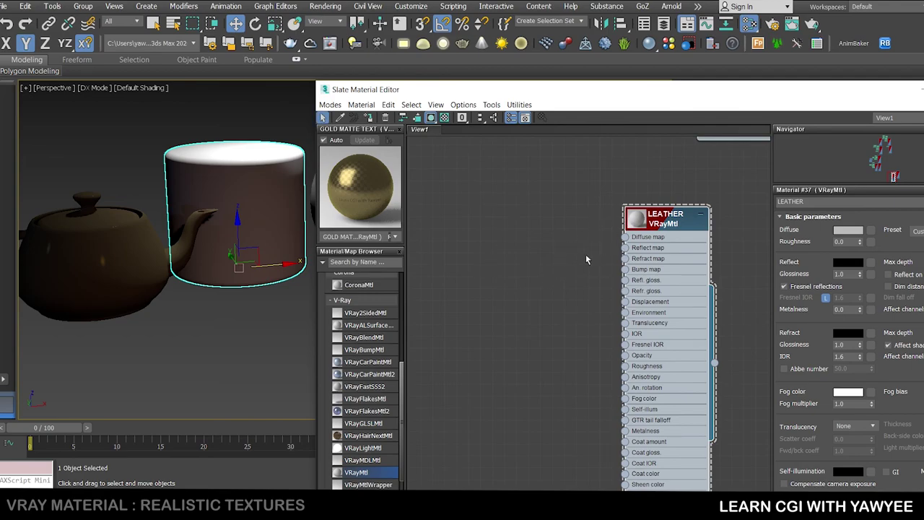
{"action": "left_click_drag", "start_coordinate": [789, 91], "coordinate": [687, 60]}
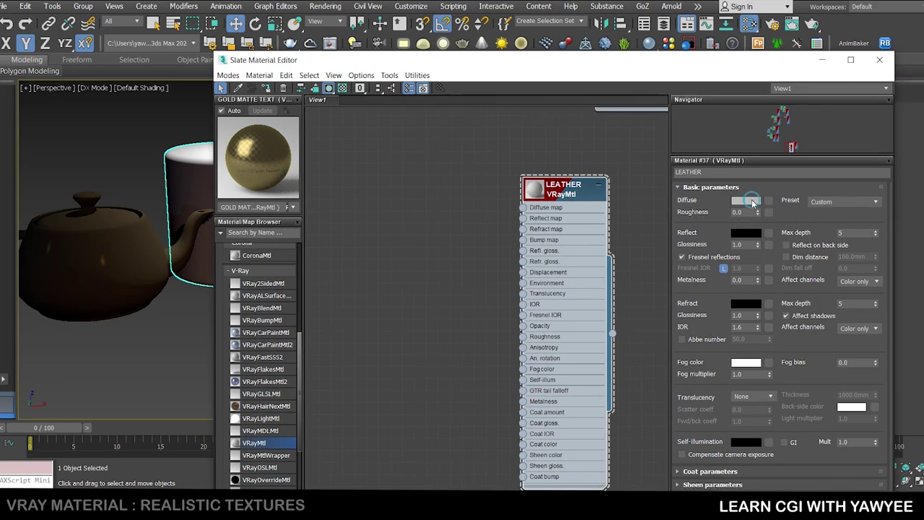
{"action": "left_click", "coordinate": [745, 200]}
{"action": "left_click_drag", "start_coordinate": [315, 132], "coordinate": [312, 137]}
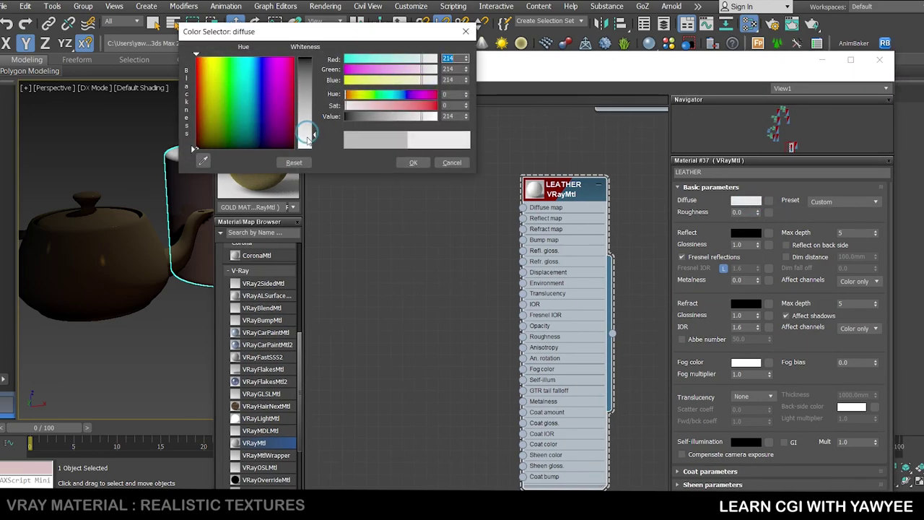
{"action": "left_click", "coordinate": [413, 163]}
- Attach a new VRayNormalMap node to the LEATHER material's Bump map input
{"action": "middle_click_drag", "start_coordinate": [460, 240], "coordinate": [488, 213]}
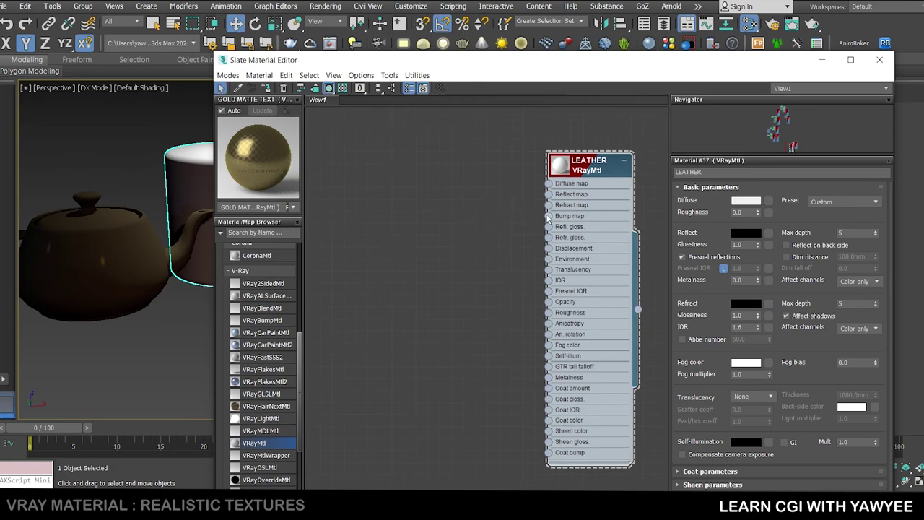
{"action": "left_click_drag", "start_coordinate": [549, 215], "coordinate": [450, 176]}
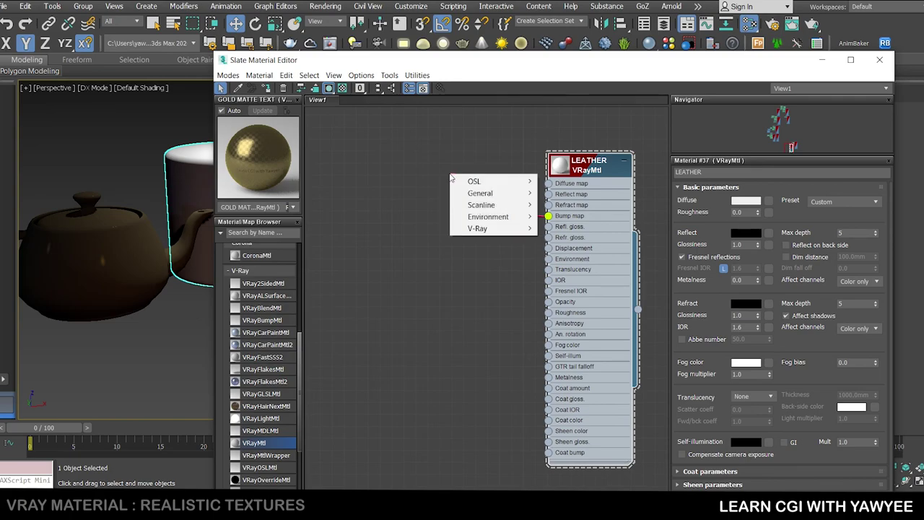
{"action": "mouse_move", "coordinate": [461, 215]}
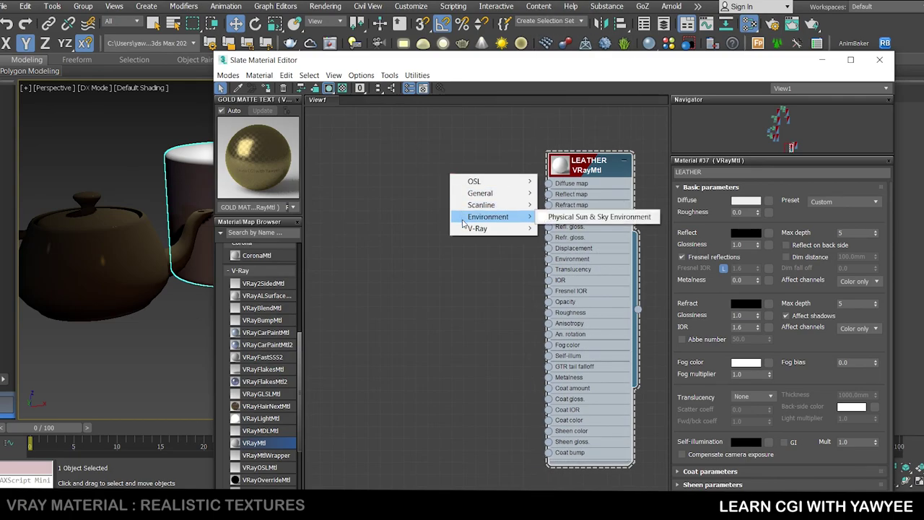
{"action": "mouse_move", "coordinate": [470, 231]}
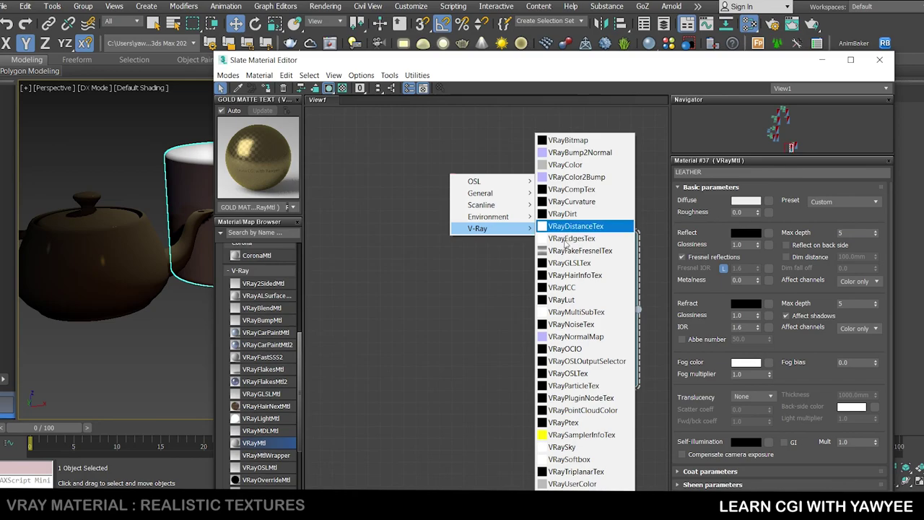
{"action": "left_click", "coordinate": [576, 336]}
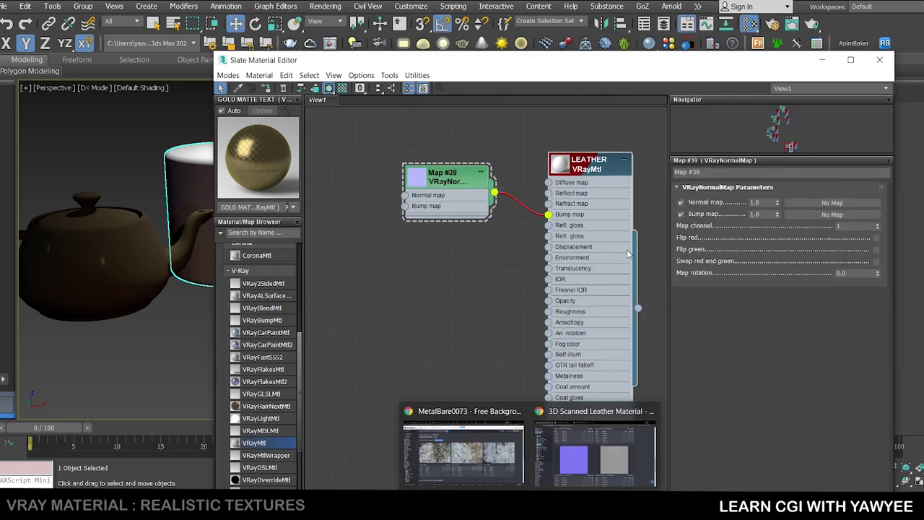
- Inspect the settings of the bitmap feeding the gold matte material's reflection roughness and compare it with LEATHER's VRayNormalMap node
{"action": "middle_click_drag", "start_coordinate": [440, 279], "coordinate": [347, 301]}
{"action": "scroll", "coordinate": [353, 296], "scroll_direction": "down", "scroll_amount": 2}
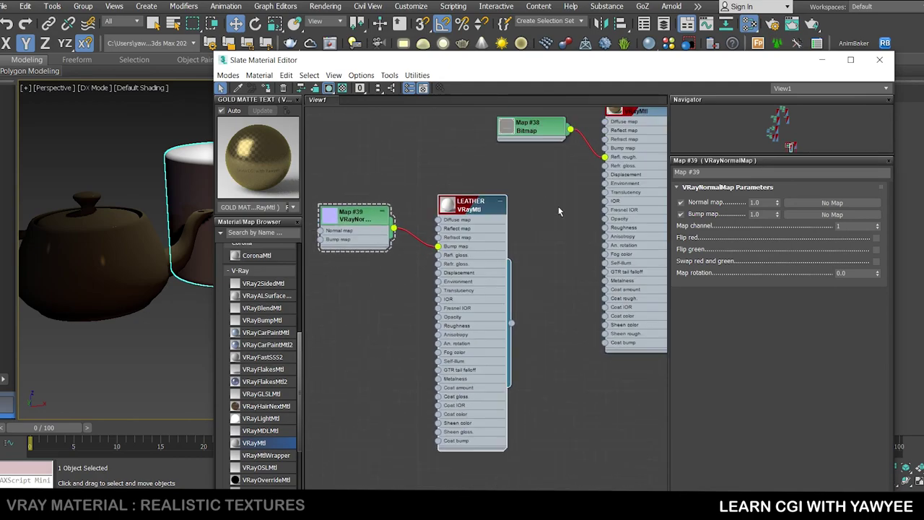
{"action": "middle_click_drag", "start_coordinate": [595, 151], "coordinate": [528, 207]}
{"action": "scroll", "coordinate": [528, 207], "scroll_direction": "up", "scroll_amount": 4}
{"action": "double_click", "coordinate": [434, 185]}
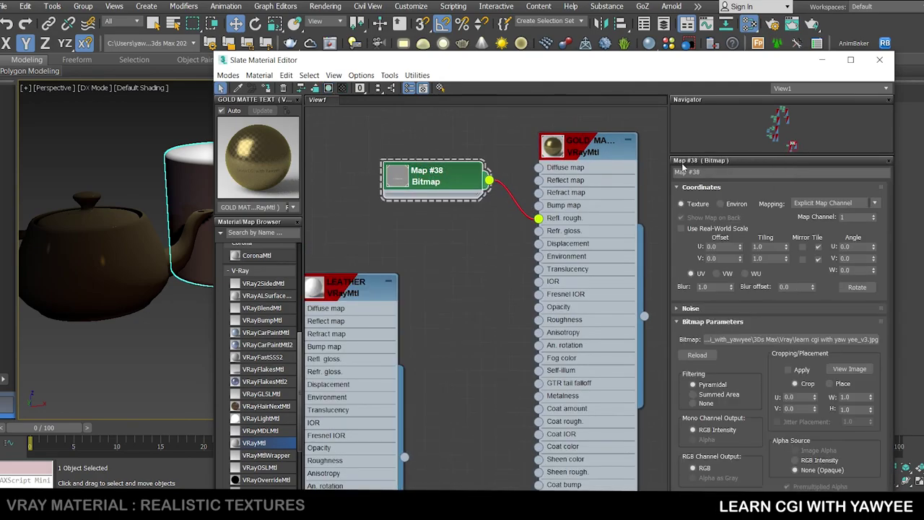
{"action": "middle_click_drag", "start_coordinate": [426, 245], "coordinate": [537, 222]}
{"action": "middle_click_drag", "start_coordinate": [404, 229], "coordinate": [541, 195]}
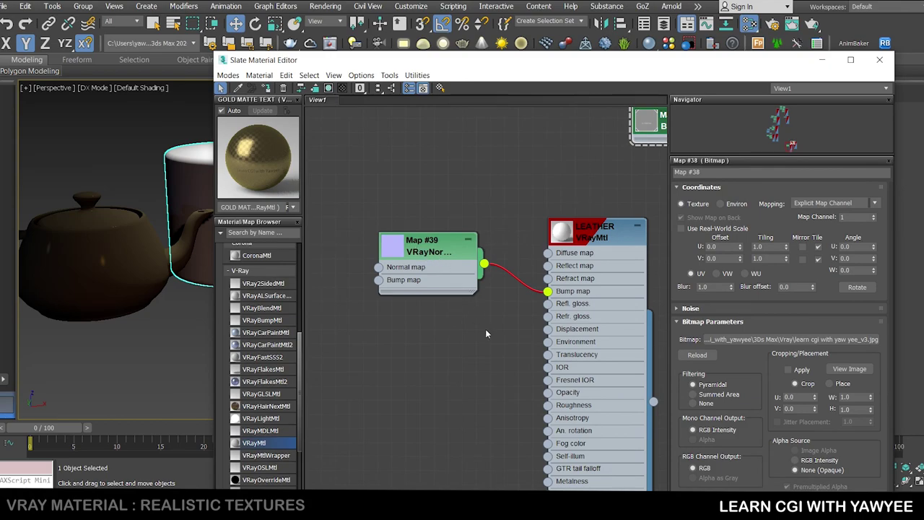
- Look at the leather's normal map on textures.com in the browser and open the VRayNormalMap node's parameters in 3ds Max
{"action": "mouse_move", "coordinate": [526, 509]}
{"action": "left_click", "coordinate": [607, 444]}
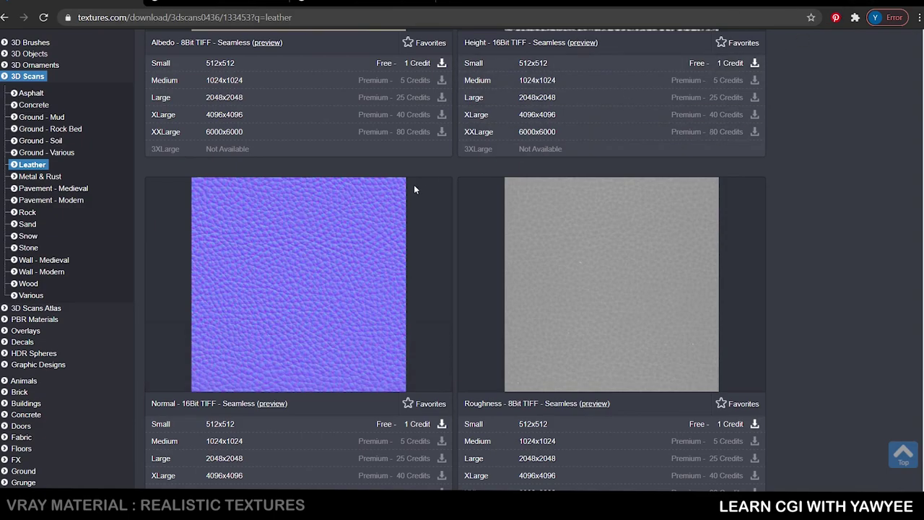
{"action": "left_click", "coordinate": [863, 2]}
{"action": "middle_click_drag", "start_coordinate": [570, 182], "coordinate": [463, 209]}
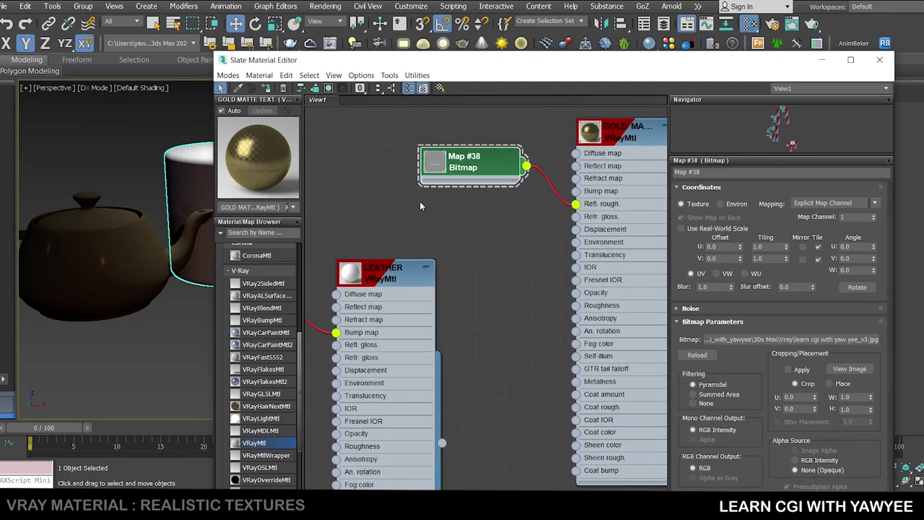
{"action": "middle_click_drag", "start_coordinate": [388, 199], "coordinate": [524, 164]}
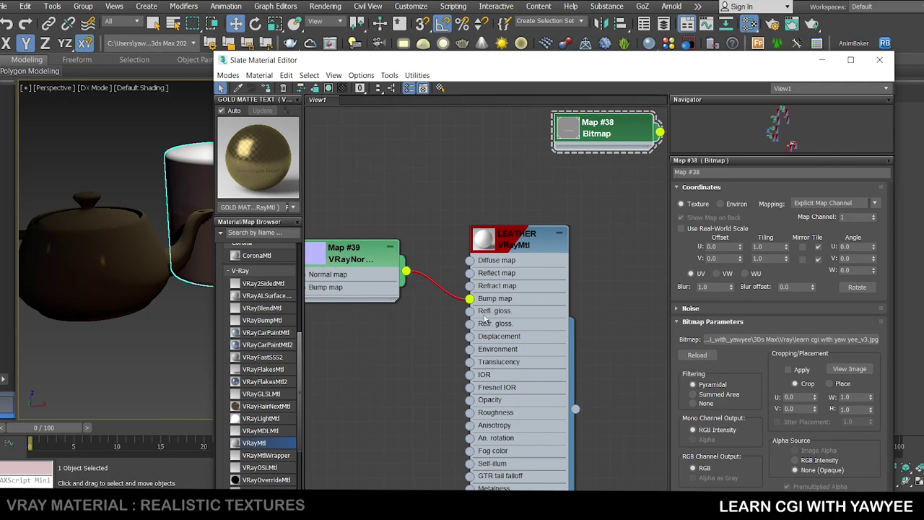
{"action": "middle_click_drag", "start_coordinate": [396, 335], "coordinate": [535, 316]}
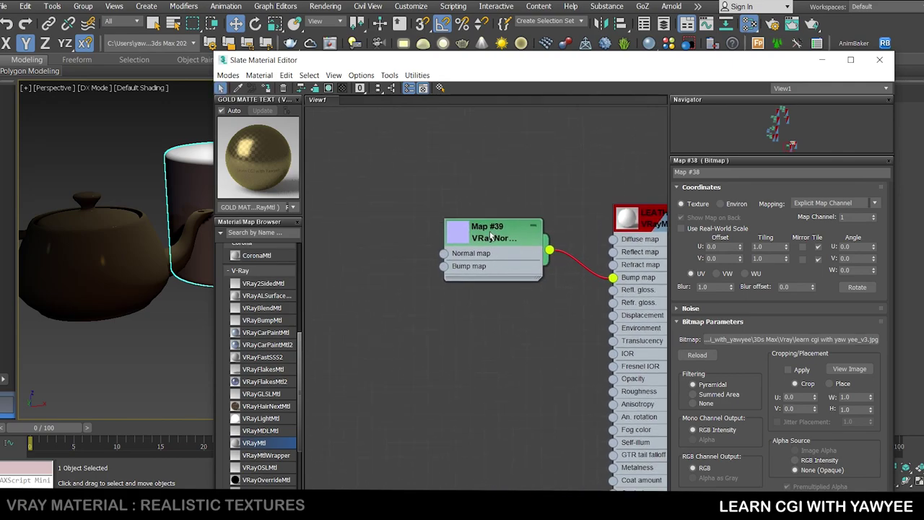
{"action": "middle_click_drag", "start_coordinate": [424, 301], "coordinate": [450, 298]}
{"action": "double_click", "coordinate": [502, 243]}
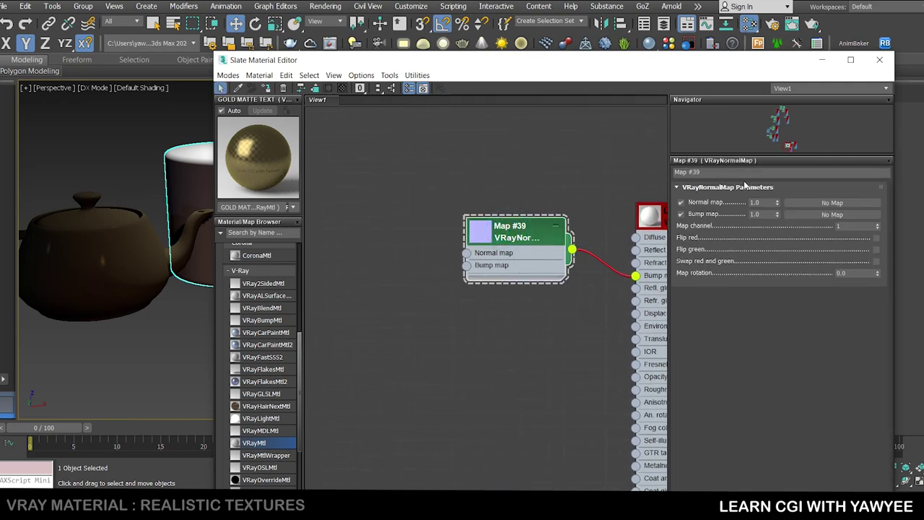
- Feed the VRayNormalMap's Normal map input with a Bitmap of TexturesCom_Leather_Plain10_008x008_512_normal.tif from the leather folder, and place the node beside it
{"action": "left_click_drag", "start_coordinate": [467, 265], "coordinate": [384, 247]}
{"action": "mouse_move", "coordinate": [413, 268]}
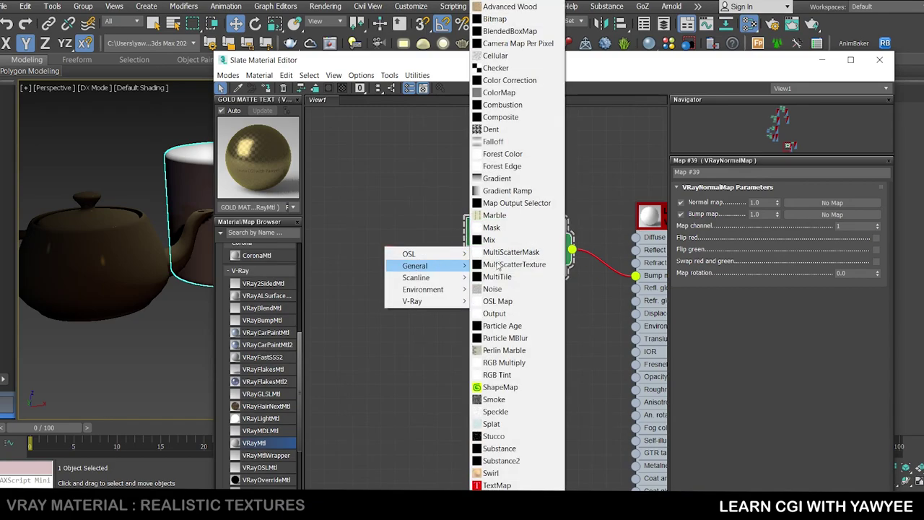
{"action": "left_click", "coordinate": [495, 19]}
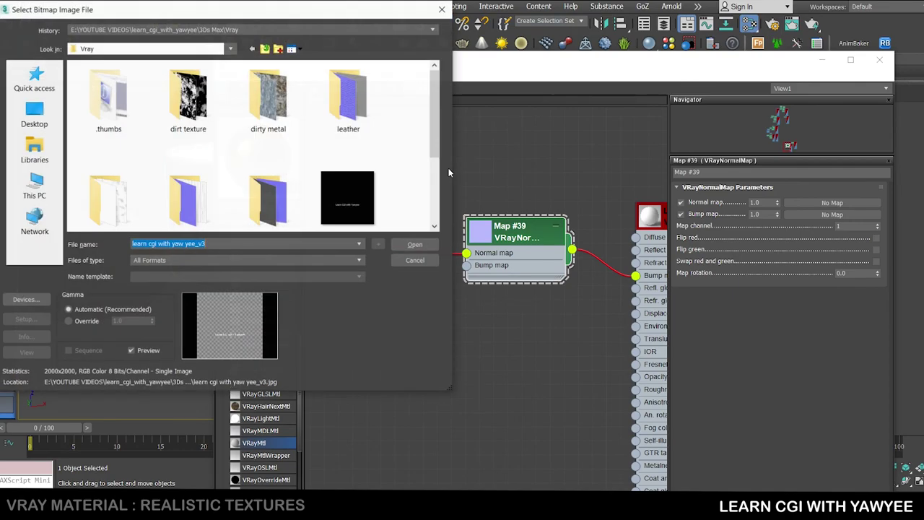
{"action": "double_click", "coordinate": [348, 95]}
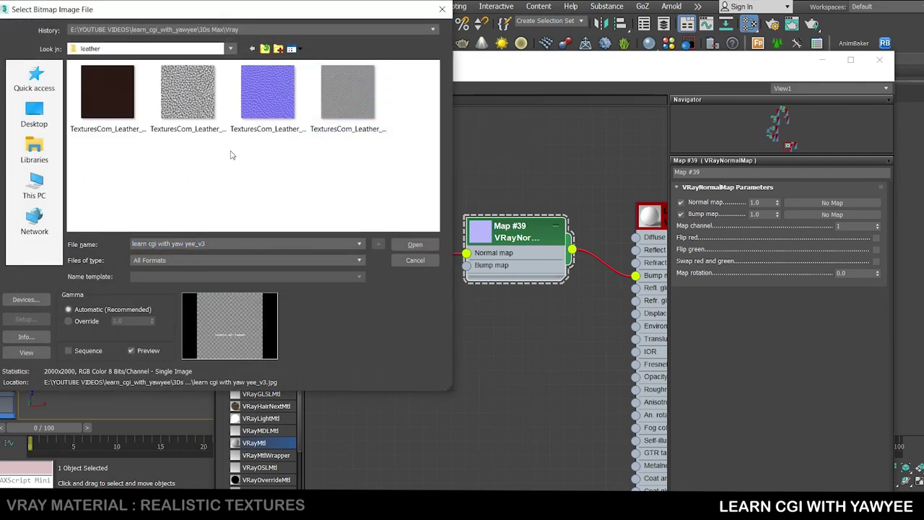
{"action": "left_click", "coordinate": [260, 92]}
{"action": "left_click", "coordinate": [415, 244]}
{"action": "middle_click_drag", "start_coordinate": [496, 328], "coordinate": [495, 310]}
{"action": "left_click_drag", "start_coordinate": [397, 230], "coordinate": [382, 209]}
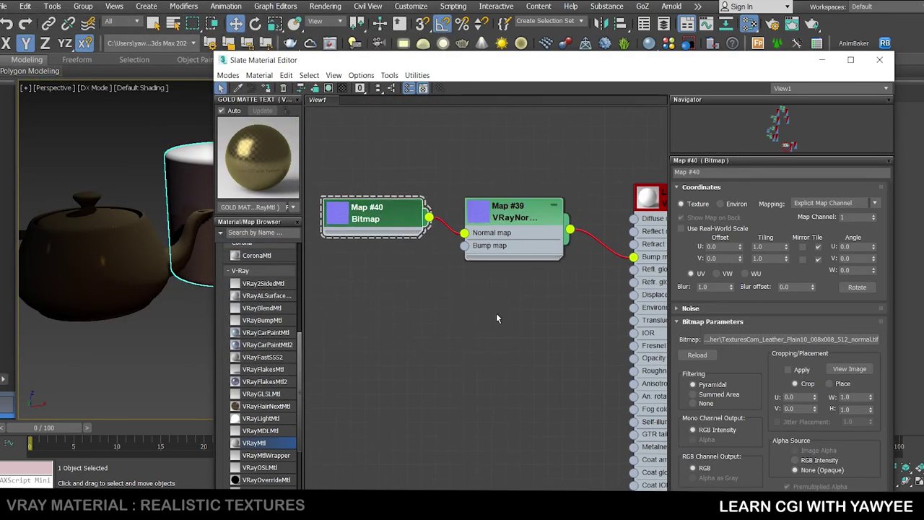
- Switch the LEATHER material's BRDF from glossiness to Use roughness
{"action": "middle_click_drag", "start_coordinate": [495, 320], "coordinate": [444, 283]}
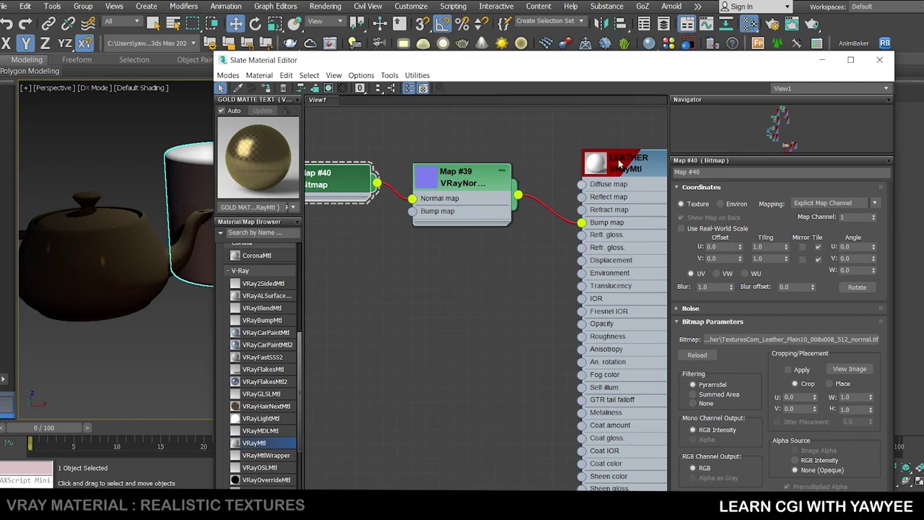
{"action": "left_click", "coordinate": [618, 163]}
{"action": "left_click", "coordinate": [594, 206]}
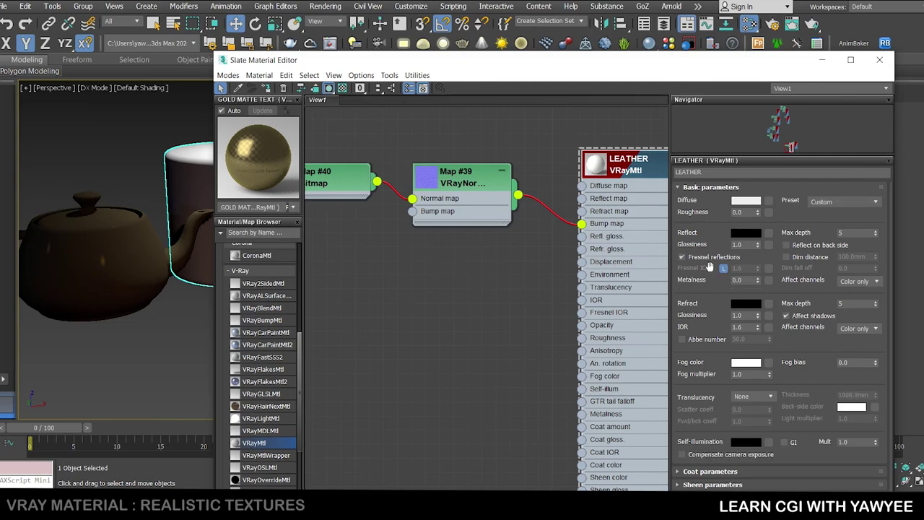
{"action": "left_click_drag", "start_coordinate": [720, 386], "coordinate": [730, 253]}
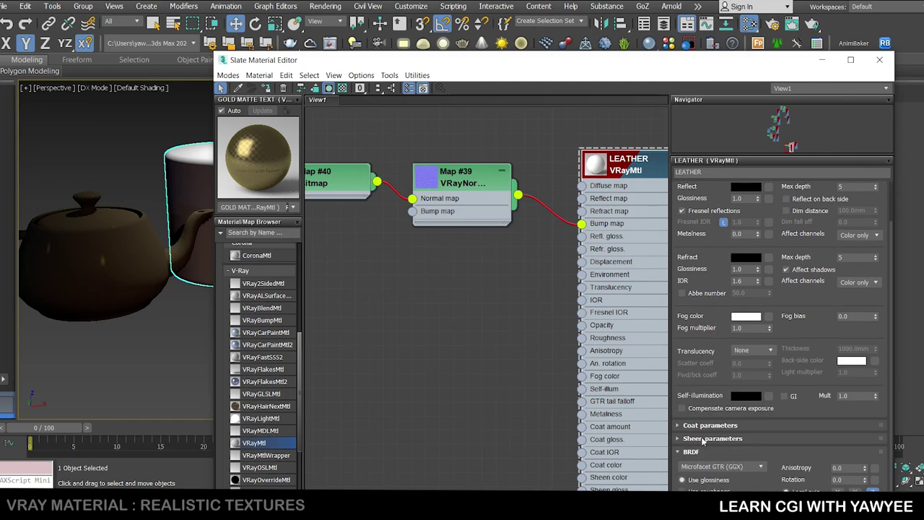
{"action": "left_click_drag", "start_coordinate": [753, 61], "coordinate": [745, 16]}
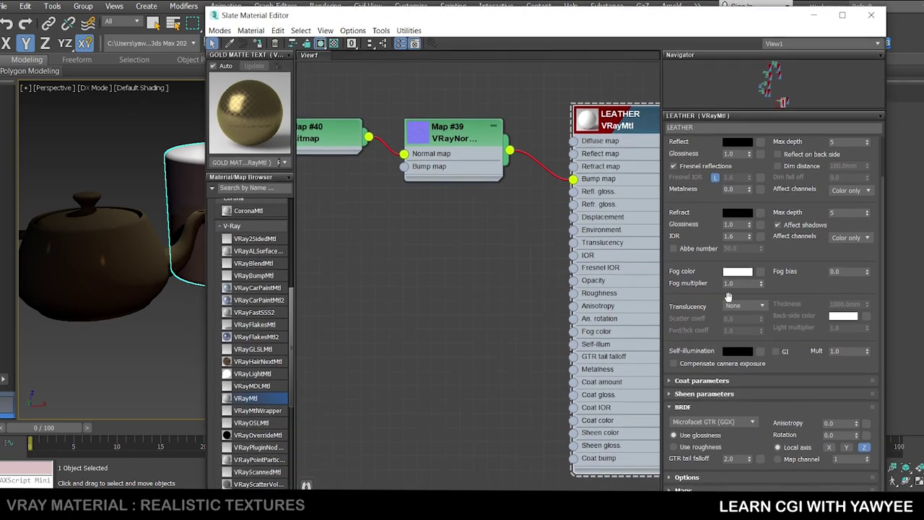
{"action": "left_click", "coordinate": [679, 448]}
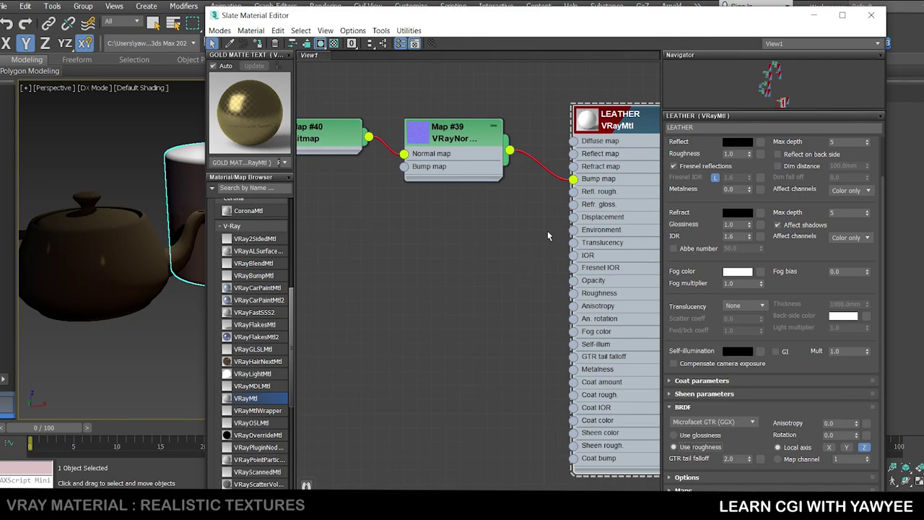
- Attach a Bitmap of TexturesCom_Leather_Plain10_008x008_512_roughness.tif to the LEATHER material's reflection roughness input
{"action": "middle_click_drag", "start_coordinate": [469, 250], "coordinate": [478, 273]}
{"action": "left_click_drag", "start_coordinate": [583, 214], "coordinate": [447, 244]}
{"action": "mouse_move", "coordinate": [475, 260]}
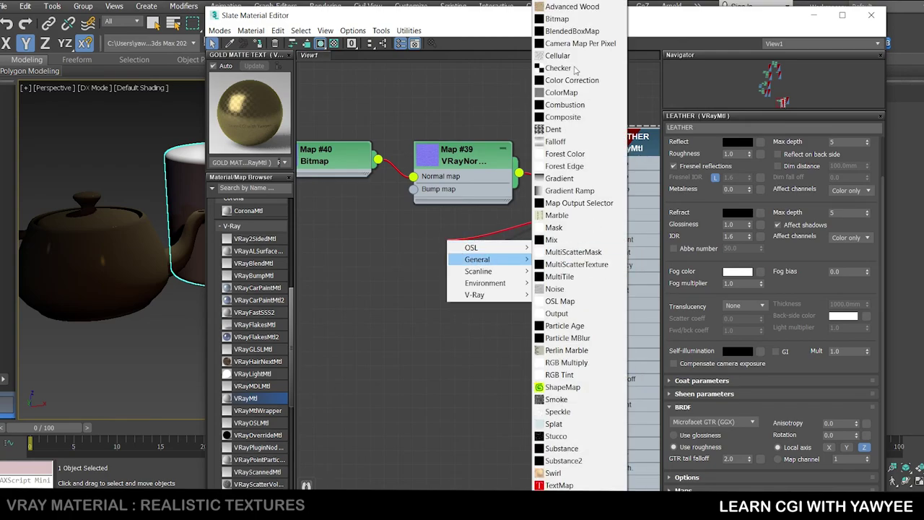
{"action": "left_click", "coordinate": [557, 19]}
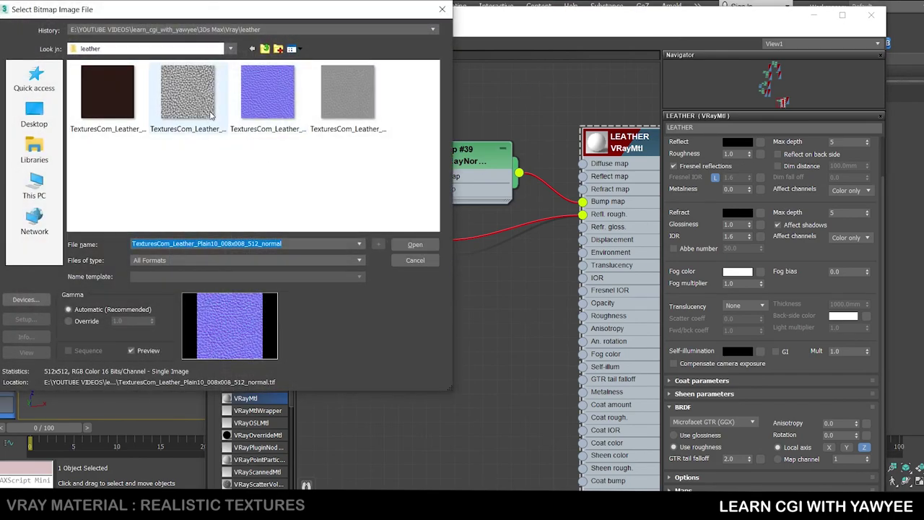
{"action": "left_click", "coordinate": [353, 97]}
{"action": "left_click", "coordinate": [432, 244]}
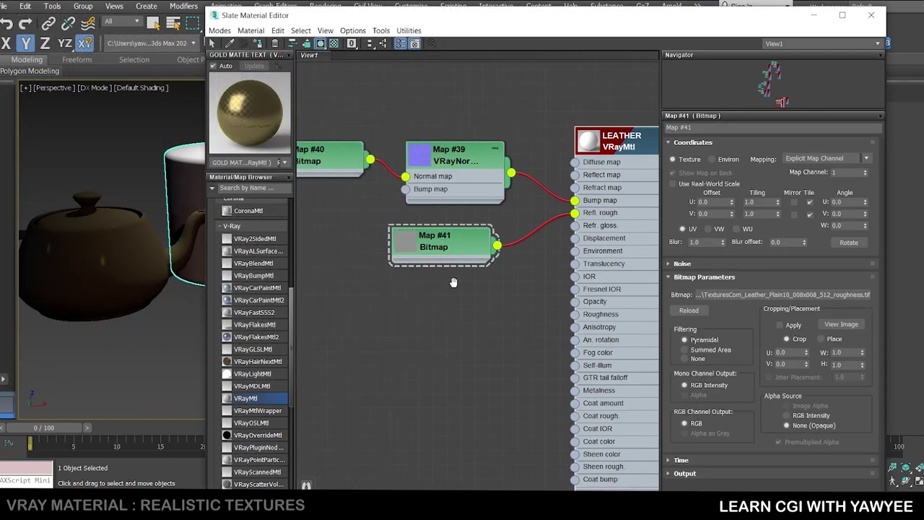
- Move the VRayNormalMap node and the roughness Bitmap node upward in the node view to make room below them
{"action": "middle_click_drag", "start_coordinate": [458, 281], "coordinate": [427, 283]}
{"action": "left_click_drag", "start_coordinate": [428, 162], "coordinate": [427, 134]}
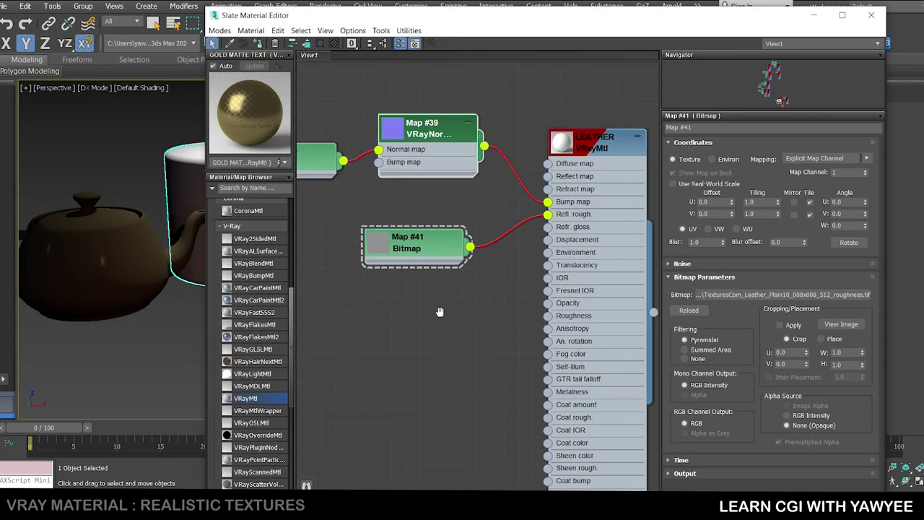
{"action": "middle_click_drag", "start_coordinate": [437, 312], "coordinate": [450, 305]}
{"action": "left_click_drag", "start_coordinate": [436, 226], "coordinate": [438, 211]}
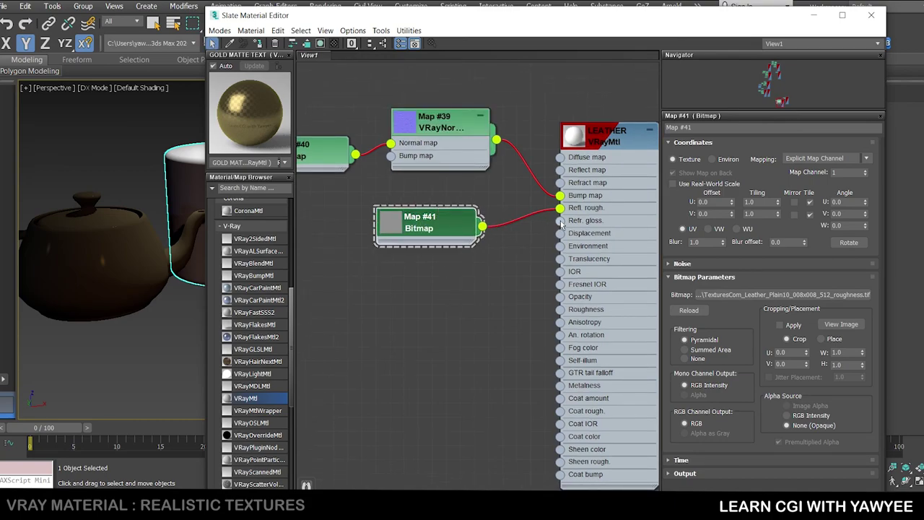
- Attach a Bitmap of TexturesCom_Leather_Plain10_008x008_512_height.tif to the LEATHER material's Displacement input
{"action": "left_click_drag", "start_coordinate": [563, 235], "coordinate": [417, 288]}
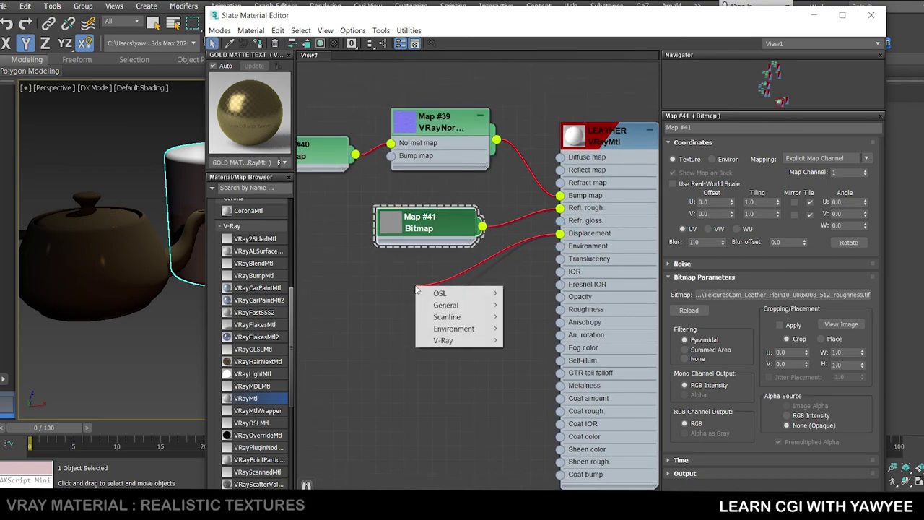
{"action": "mouse_move", "coordinate": [444, 309]}
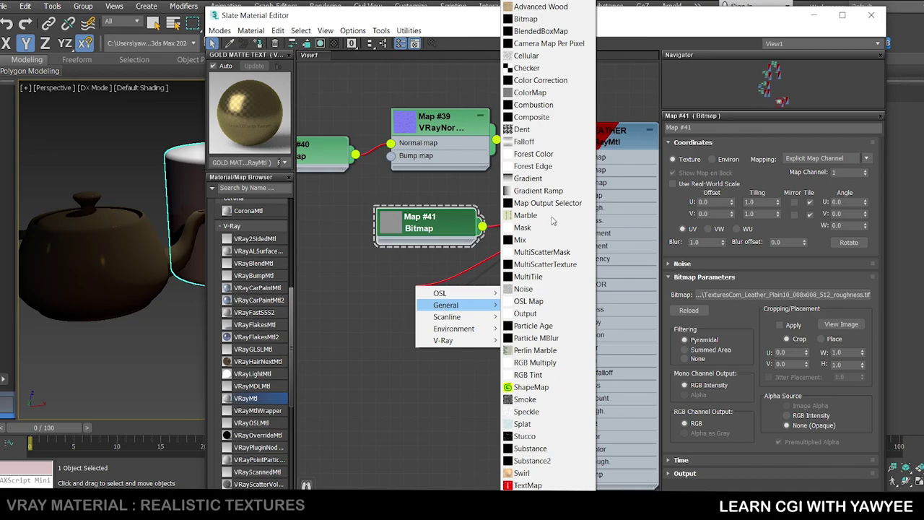
{"action": "left_click", "coordinate": [530, 18]}
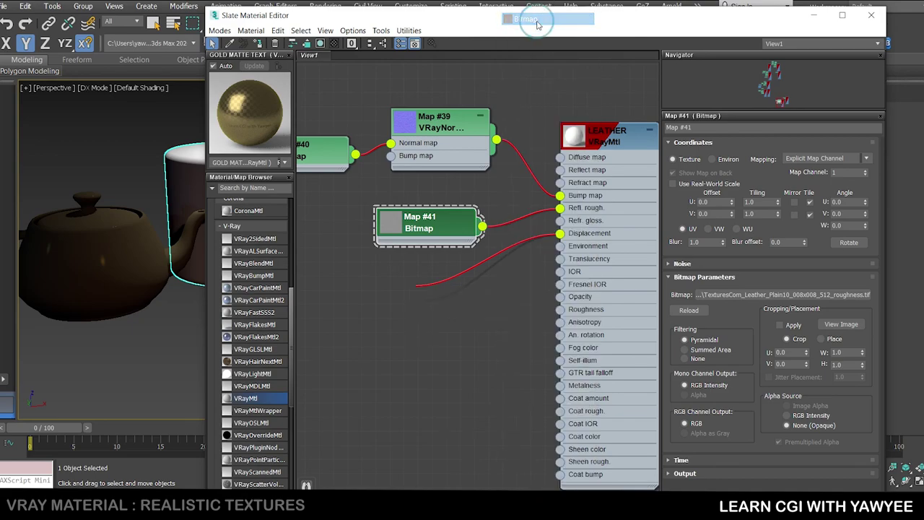
{"action": "left_click", "coordinate": [188, 92]}
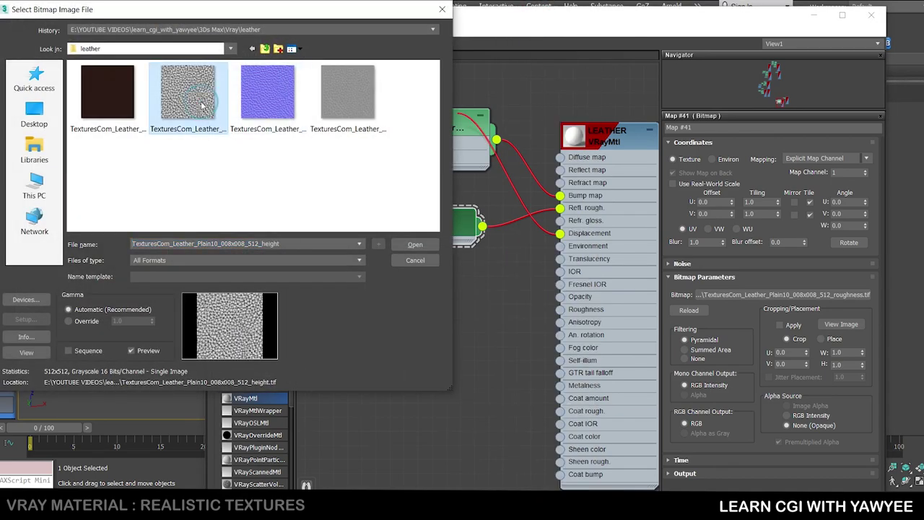
{"action": "left_click", "coordinate": [415, 246]}
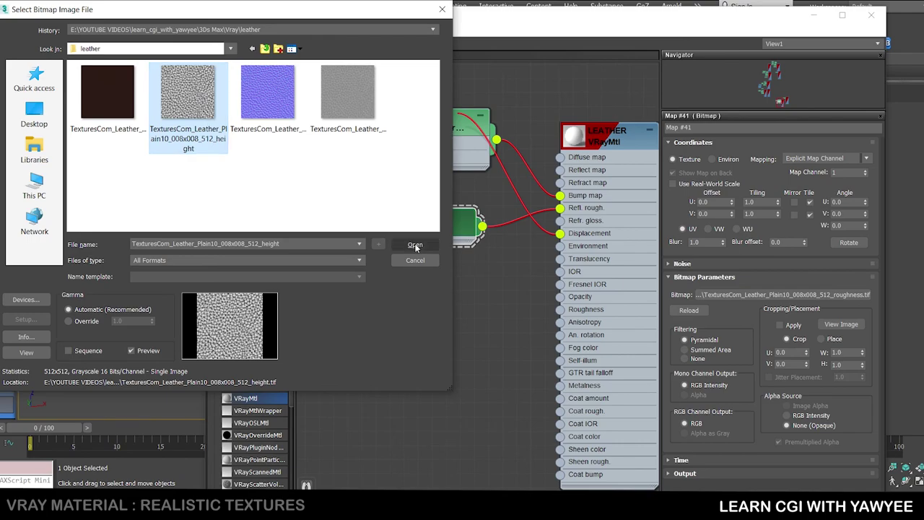
{"action": "left_click", "coordinate": [417, 246]}
{"action": "middle_click_drag", "start_coordinate": [381, 346], "coordinate": [390, 371]}
{"action": "middle_click_drag", "start_coordinate": [531, 161], "coordinate": [511, 150]}
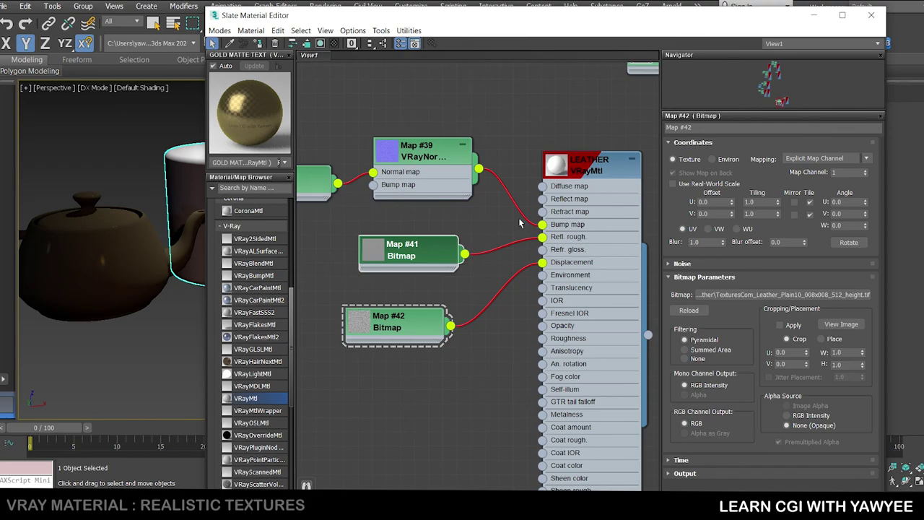
- Set the LEATHER material's Reflect colour to white
{"action": "double_click", "coordinate": [578, 163]}
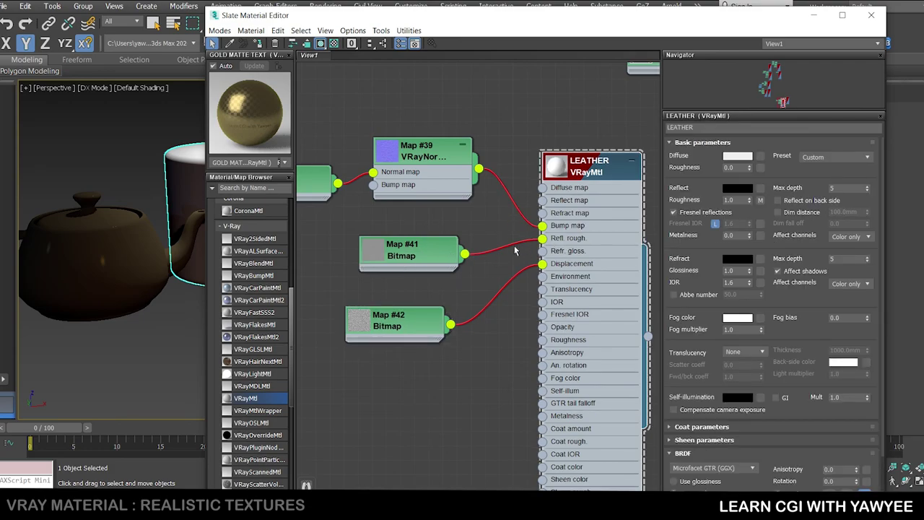
{"action": "left_click", "coordinate": [743, 190]}
{"action": "left_click_drag", "start_coordinate": [309, 117], "coordinate": [313, 153]}
{"action": "left_click", "coordinate": [400, 163]}
{"action": "left_click", "coordinate": [409, 163]}
- Open a separate preview window for the LEATHER material, move it over the viewport and enlarge it
{"action": "right_click", "coordinate": [555, 168]}
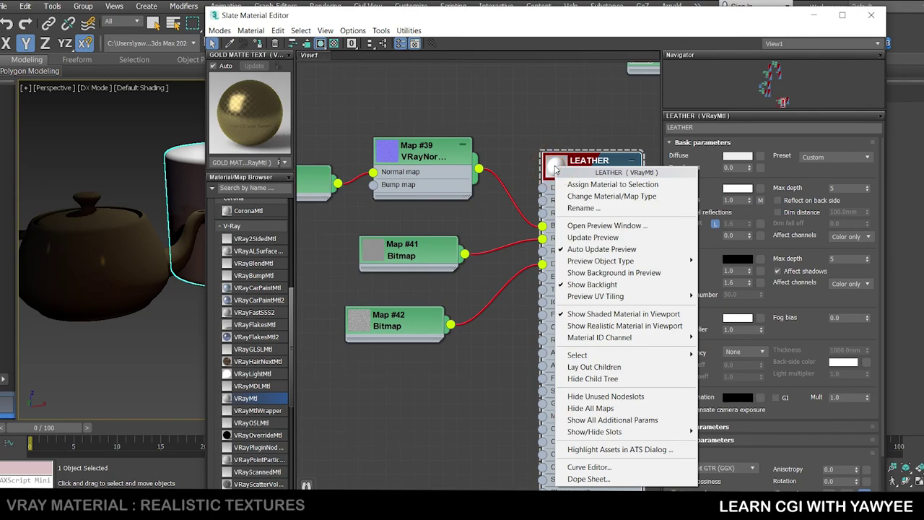
{"action": "left_click", "coordinate": [598, 226]}
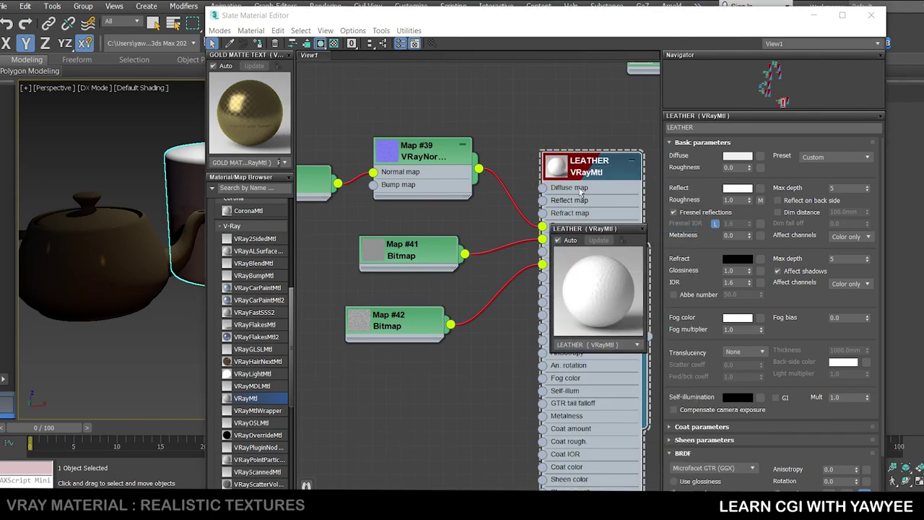
{"action": "left_click_drag", "start_coordinate": [582, 229], "coordinate": [109, 191]}
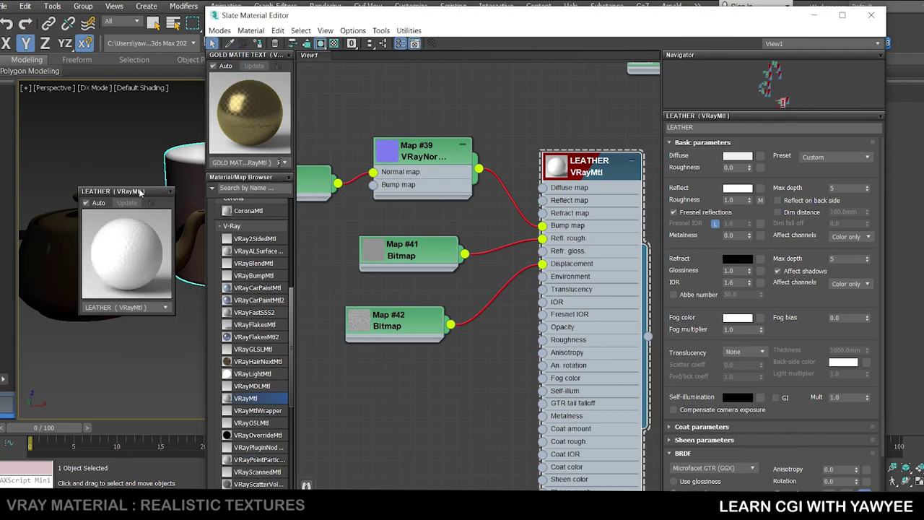
{"action": "left_click_drag", "start_coordinate": [141, 182], "coordinate": [217, 60]}
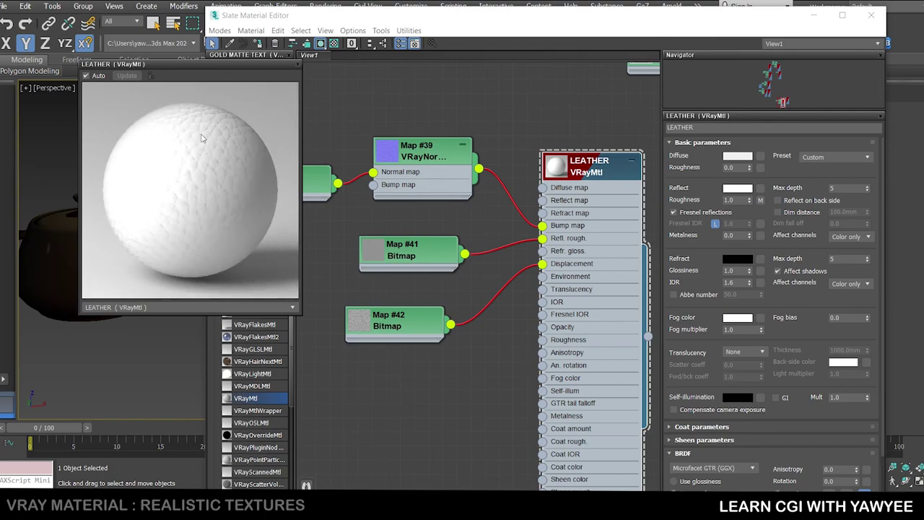
- Darken the LEATHER material's Diffuse colour to a neutral grey with value 85
{"action": "left_click", "coordinate": [731, 157]}
{"action": "left_click", "coordinate": [311, 113]}
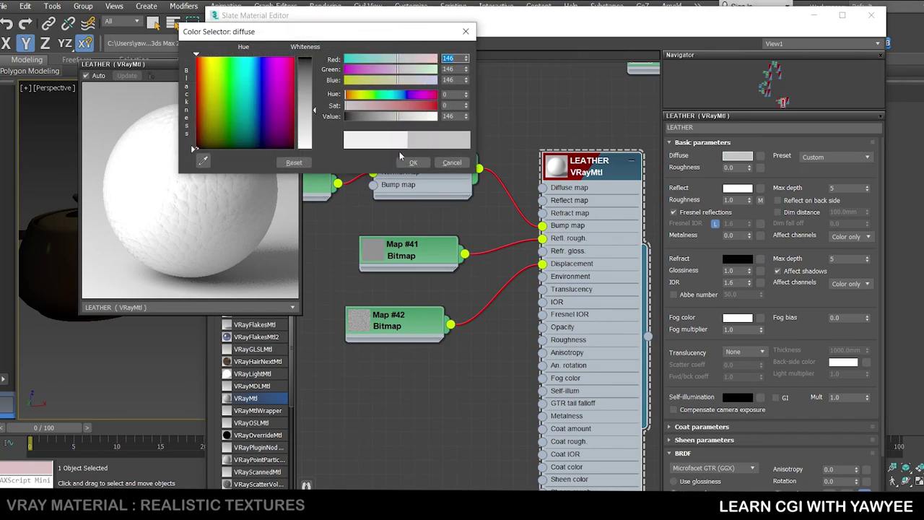
{"action": "left_click", "coordinate": [307, 91]}
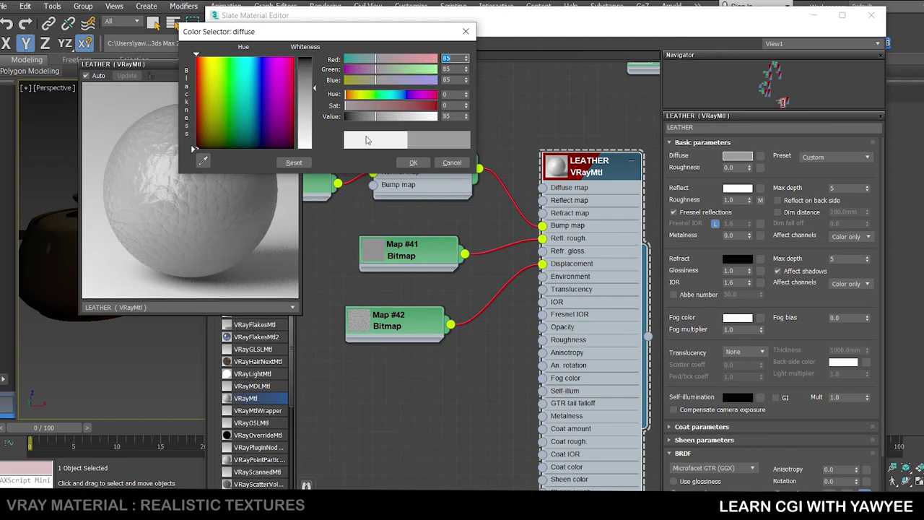
{"action": "left_click", "coordinate": [413, 163]}
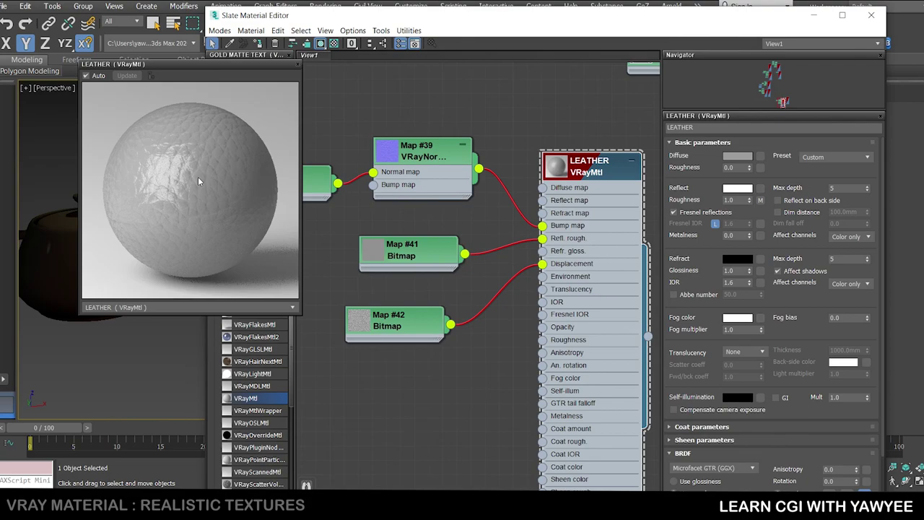
- Look at the leather sphere preview on textures.com in the browser for comparison, and return to 3ds Max
{"action": "mouse_move", "coordinate": [528, 505]}
{"action": "left_click", "coordinate": [586, 447]}
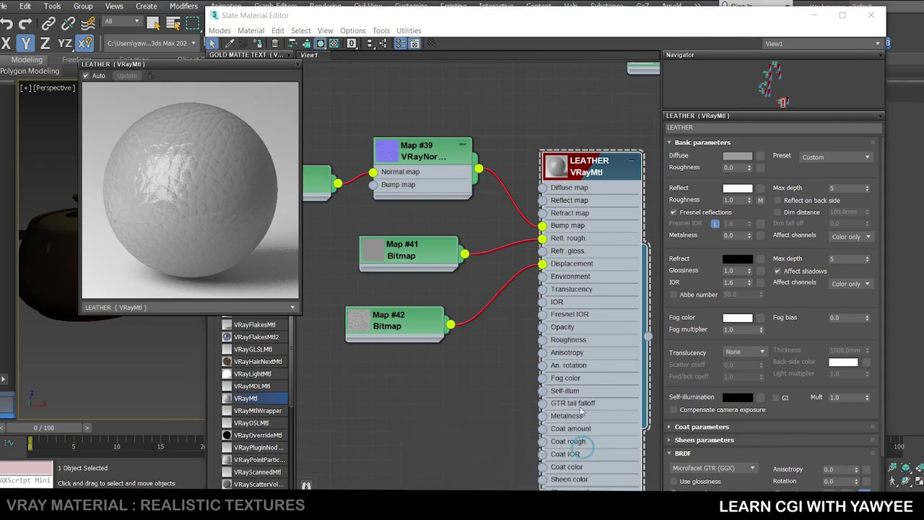
{"action": "scroll", "coordinate": [760, 272], "scroll_direction": "up", "scroll_amount": 10}
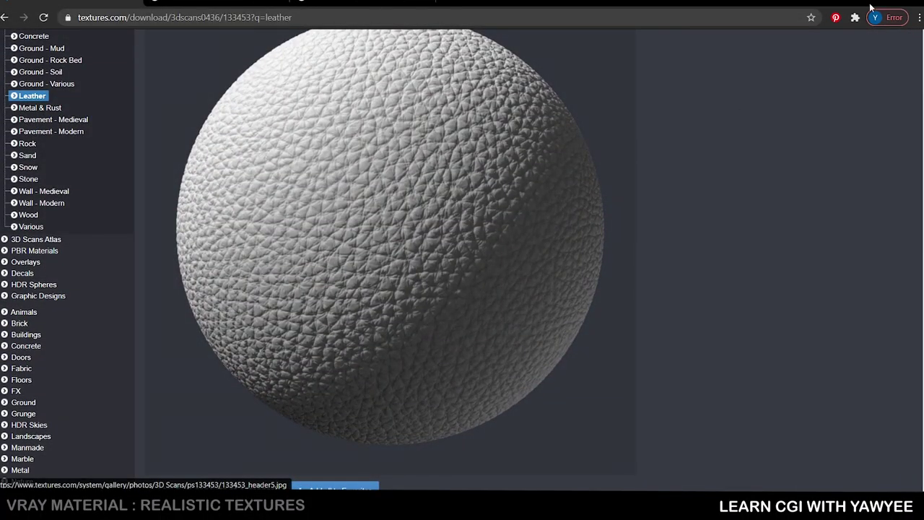
{"action": "left_click", "coordinate": [872, 7]}
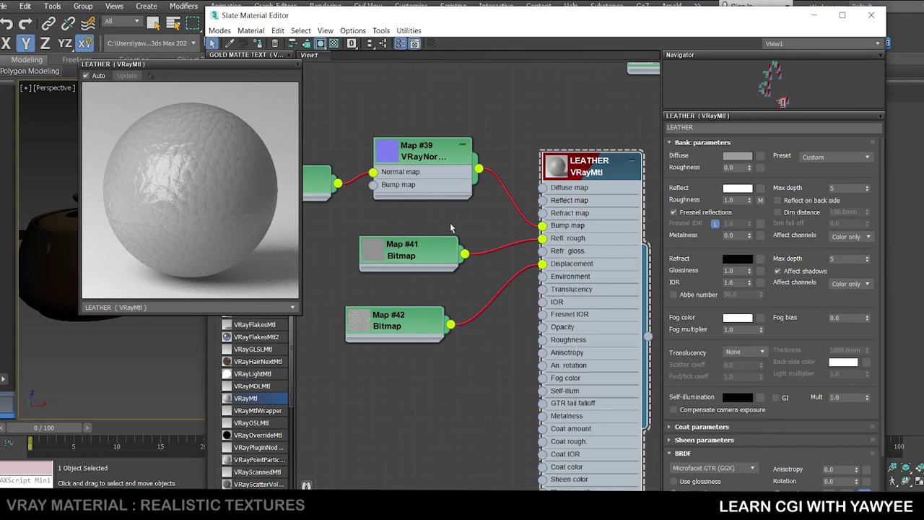
- Reload the leather normal map in the Bitmap feeding the VRayNormalMap with its gamma overridden to 1.0
{"action": "middle_click_drag", "start_coordinate": [347, 208], "coordinate": [428, 219]}
{"action": "left_click_drag", "start_coordinate": [371, 193], "coordinate": [367, 175]}
{"action": "scroll", "coordinate": [404, 124], "scroll_direction": "up", "scroll_amount": 1}
{"action": "middle_click_drag", "start_coordinate": [405, 125], "coordinate": [425, 114]}
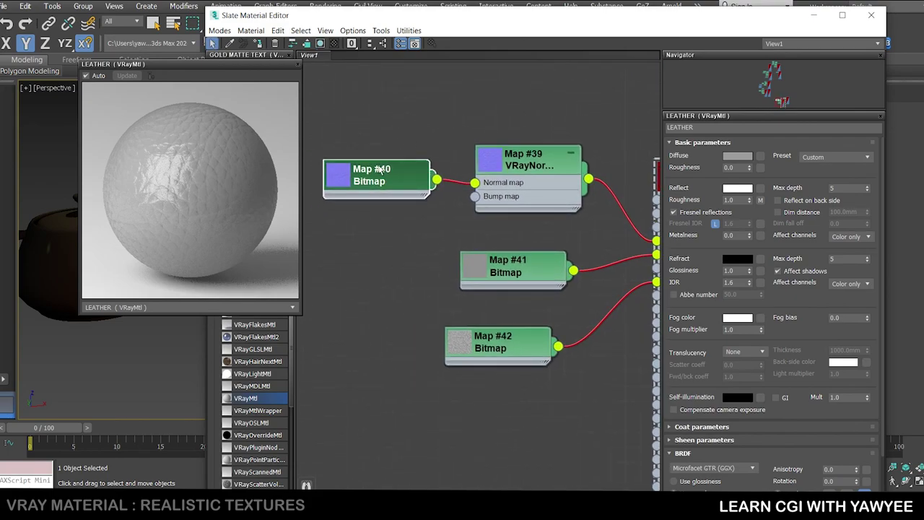
{"action": "double_click", "coordinate": [379, 167]}
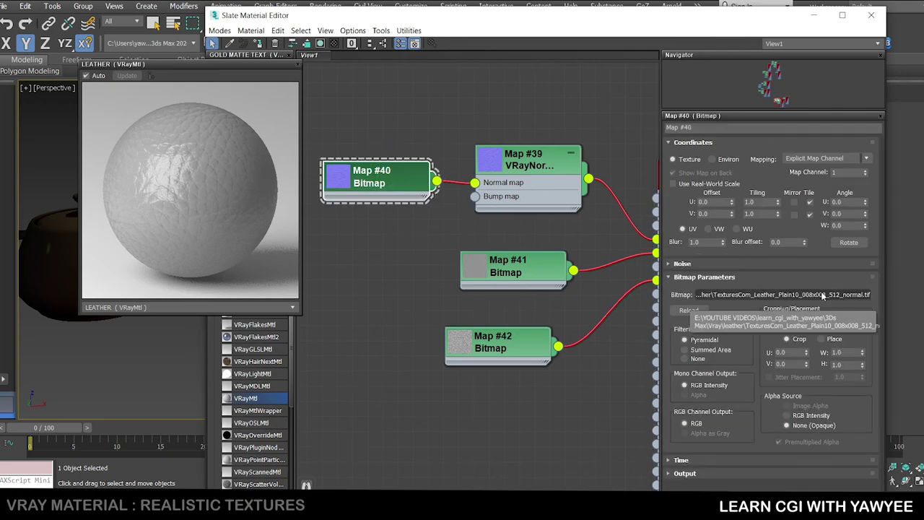
{"action": "left_click", "coordinate": [821, 294]}
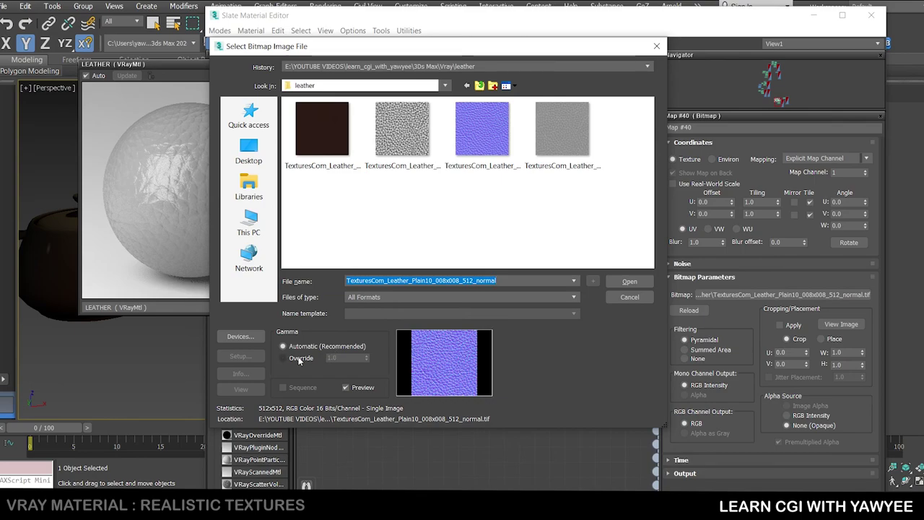
{"action": "left_click", "coordinate": [292, 359]}
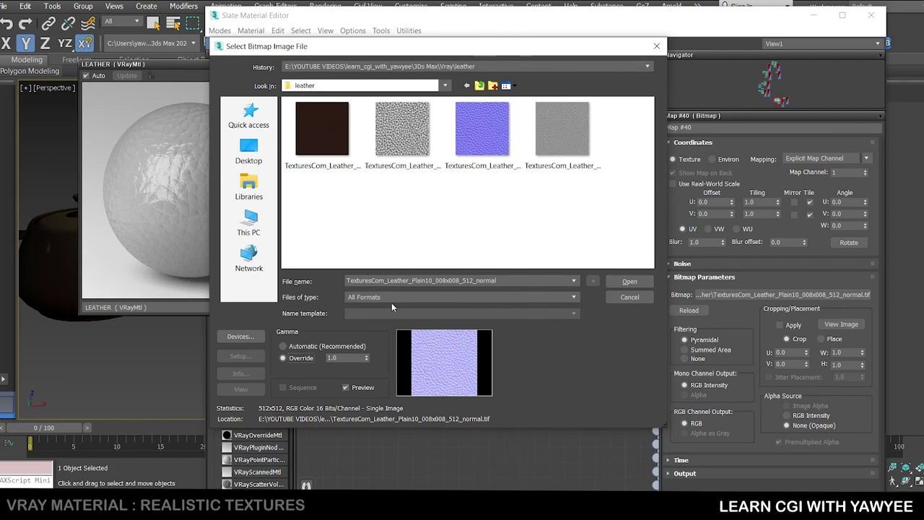
{"action": "left_click", "coordinate": [639, 286]}
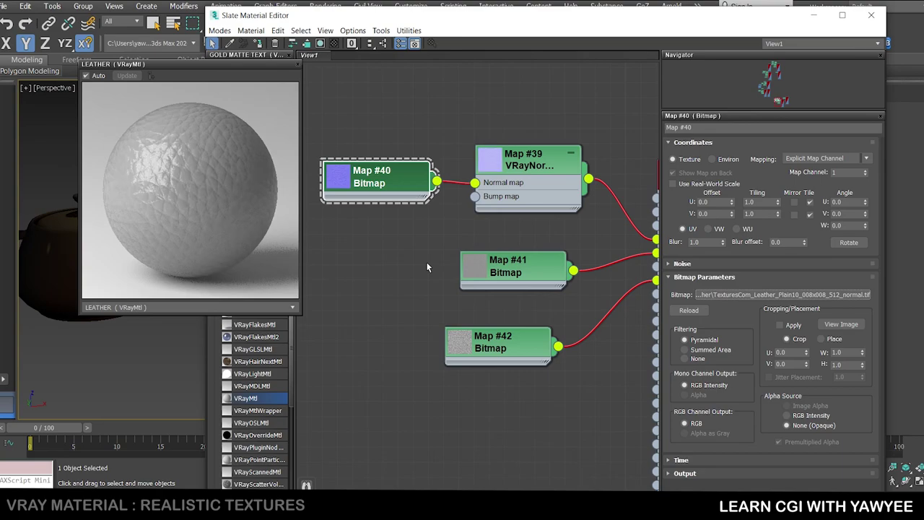
- Reload the leather roughness bitmap of Map #41 with its gamma overridden to 1.0
{"action": "middle_click_drag", "start_coordinate": [426, 267], "coordinate": [332, 192]}
{"action": "left_click", "coordinate": [432, 225]}
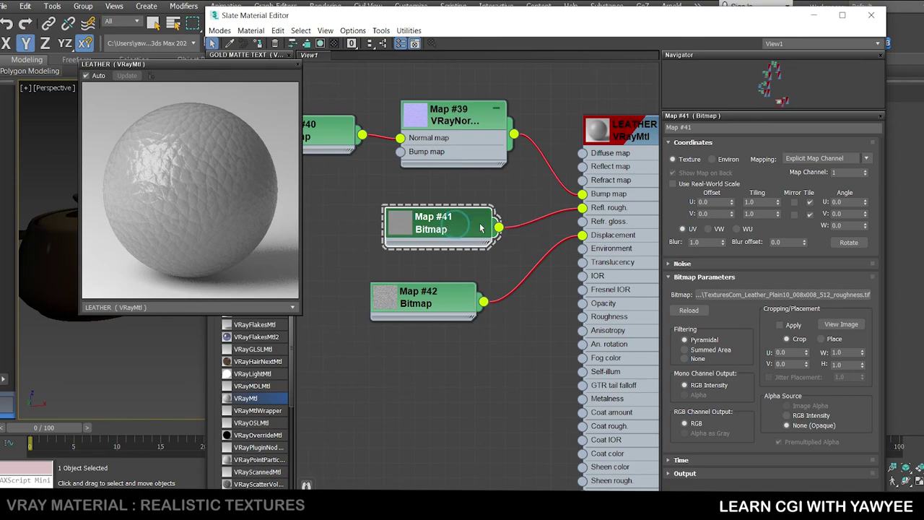
{"action": "left_click", "coordinate": [798, 294]}
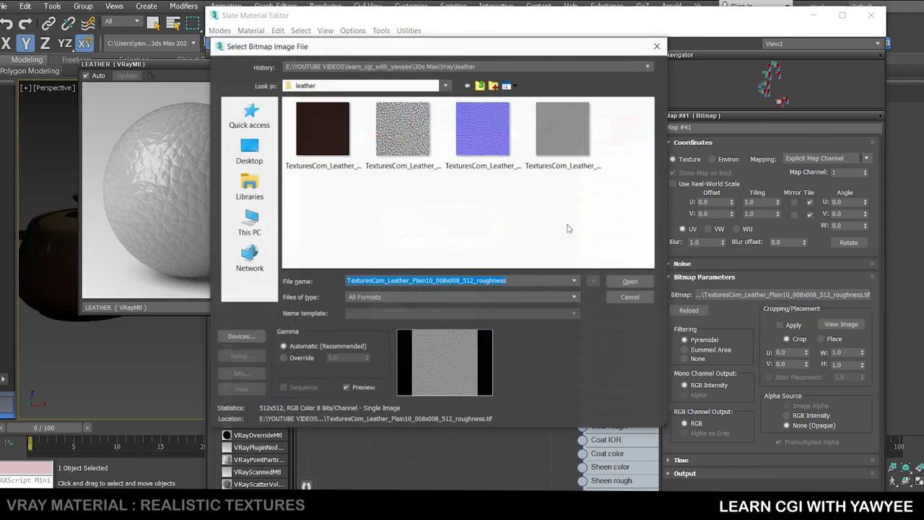
{"action": "left_click", "coordinate": [283, 357]}
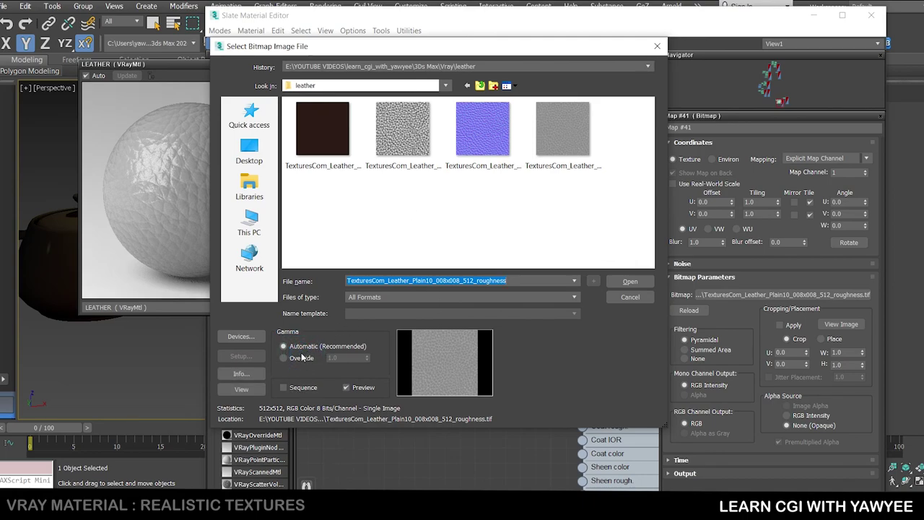
{"action": "left_click", "coordinate": [629, 281]}
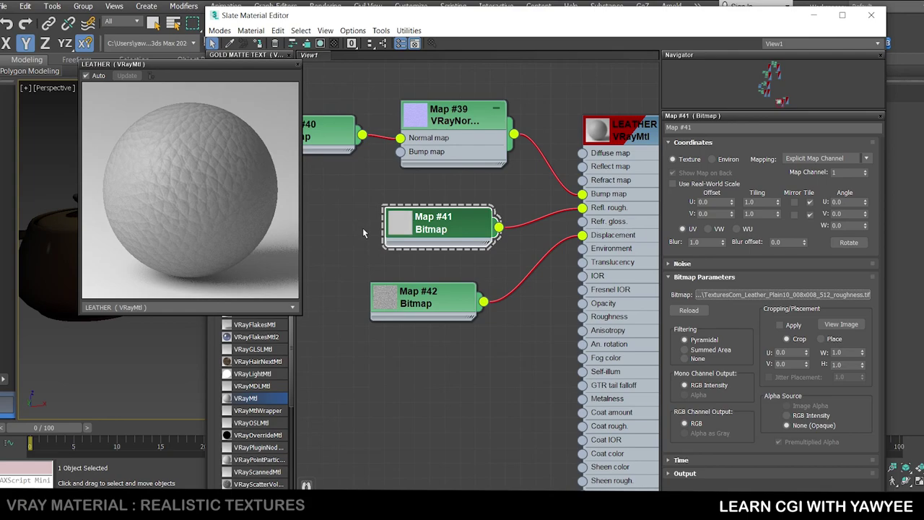
- Reload the leather height bitmap of Map #42 with its gamma overridden to 1.0
{"action": "left_click", "coordinate": [433, 303]}
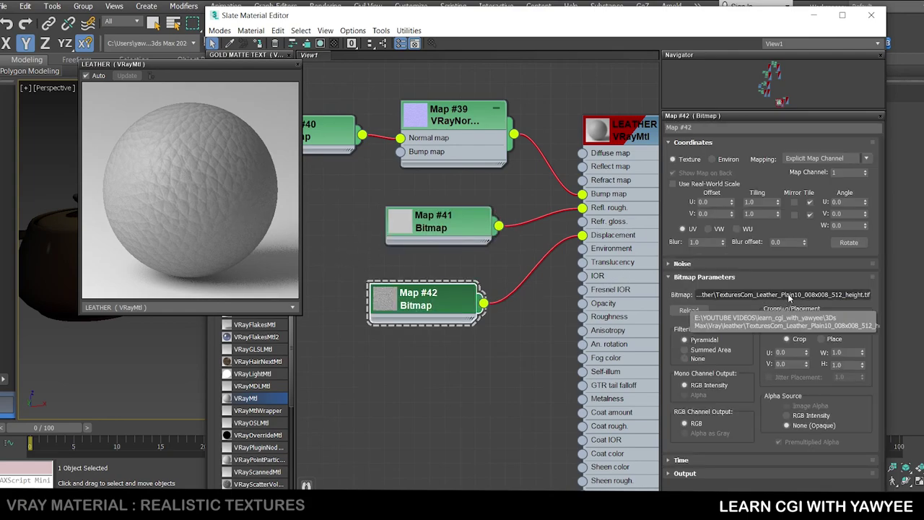
{"action": "left_click", "coordinate": [789, 295]}
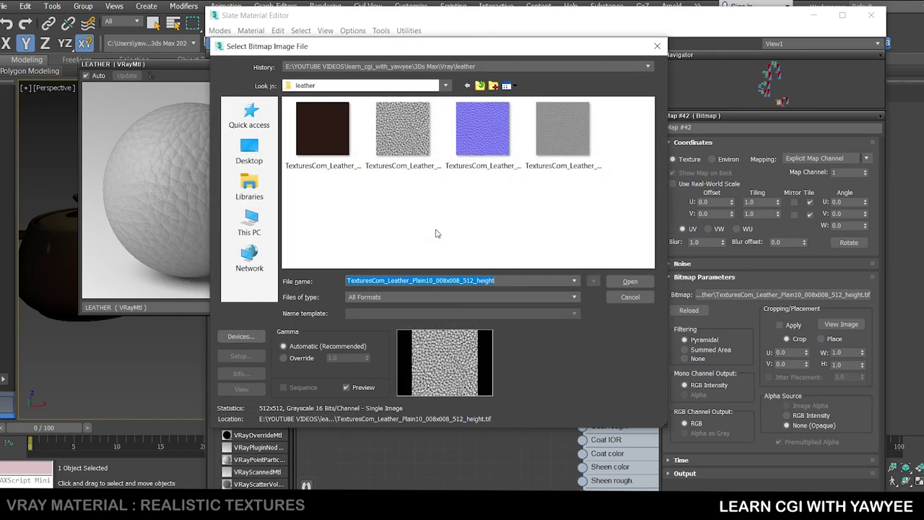
{"action": "left_click", "coordinate": [284, 357]}
{"action": "left_click", "coordinate": [615, 282]}
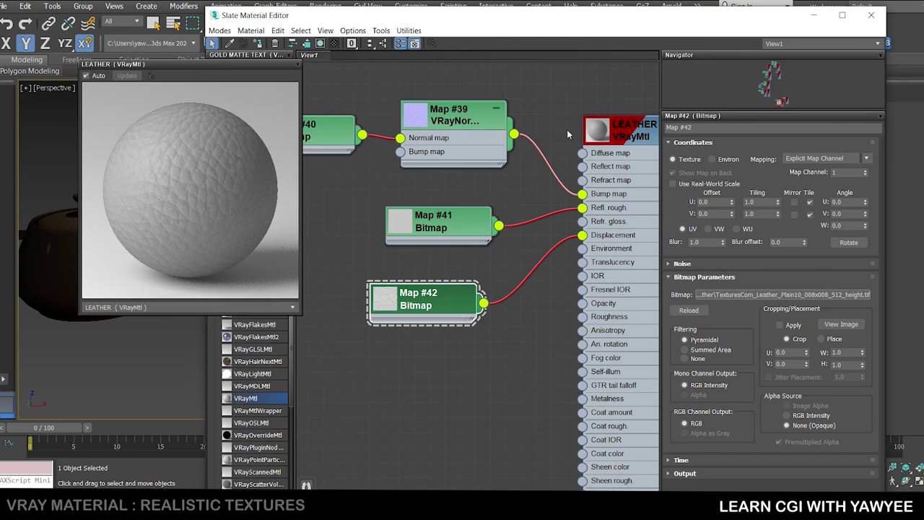
- In the LEATHER material's map amounts, set Bump to 60 and Displace to 10
{"action": "double_click", "coordinate": [622, 133]}
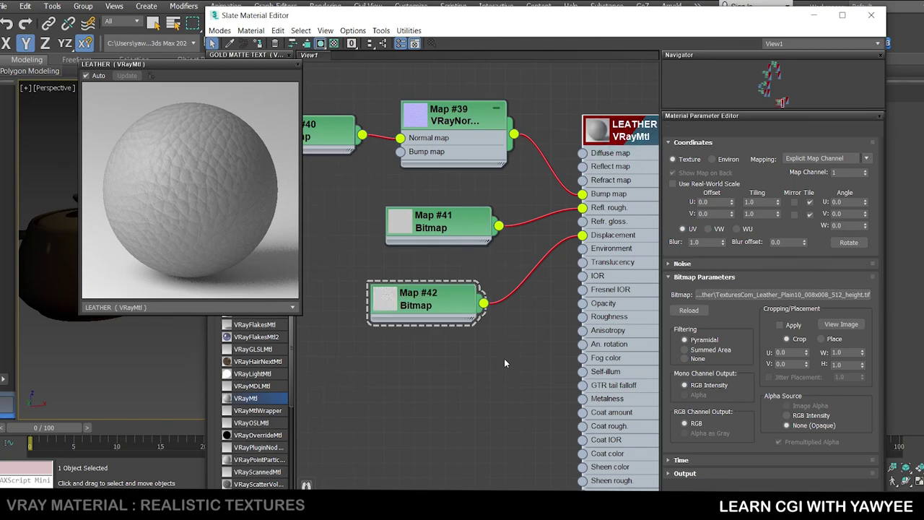
{"action": "middle_click_drag", "start_coordinate": [504, 358], "coordinate": [455, 338]}
{"action": "left_click", "coordinate": [587, 112]}
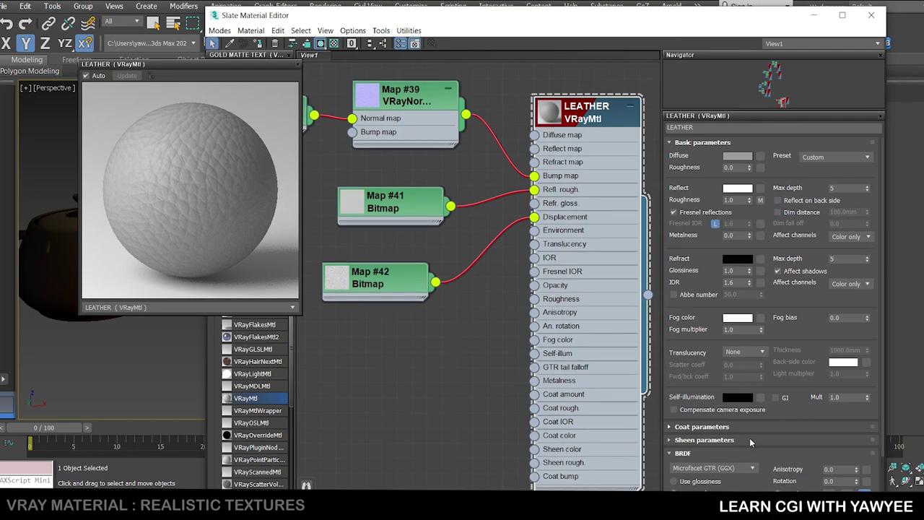
{"action": "left_click", "coordinate": [686, 453]}
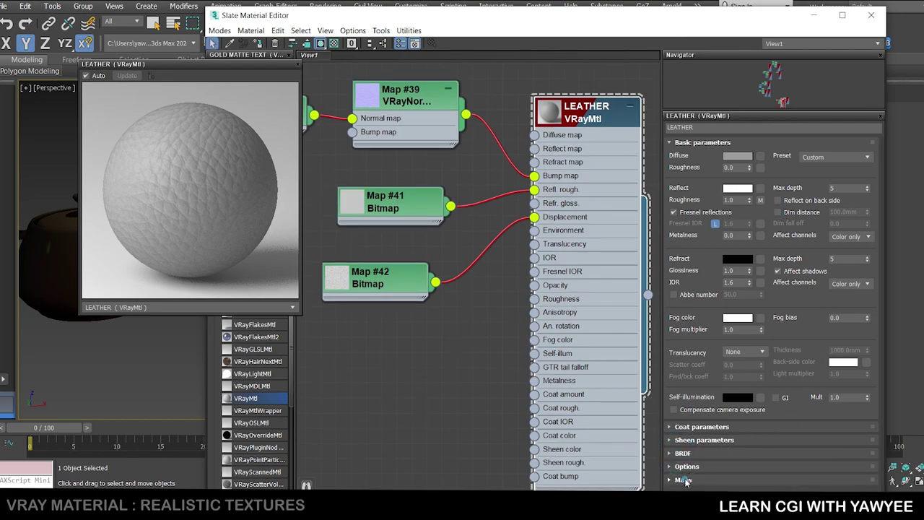
{"action": "left_click", "coordinate": [685, 480]}
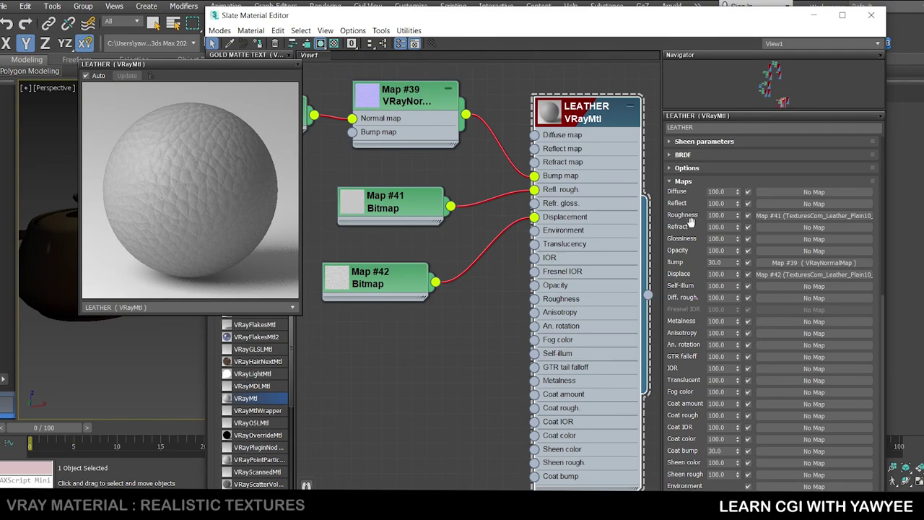
{"action": "double_click", "coordinate": [723, 263]}
{"action": "type", "text": "60"}
{"action": "key", "text": "Return"}
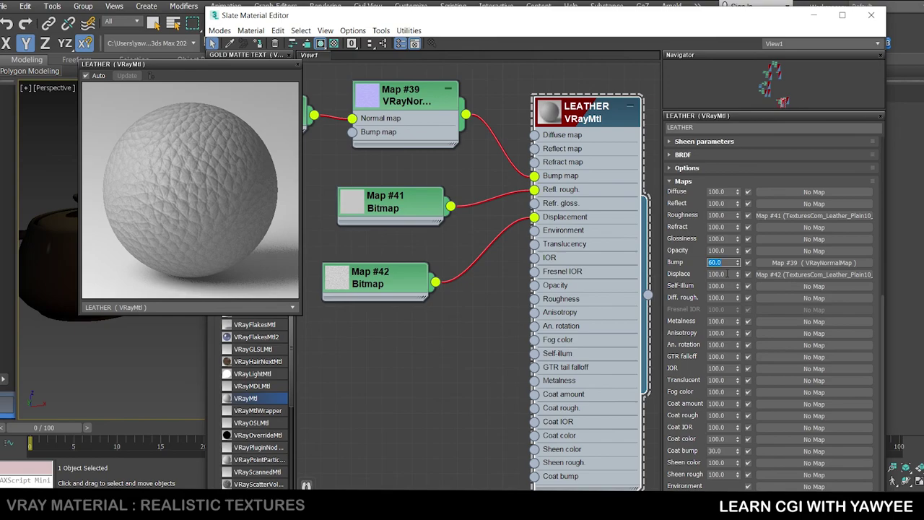
{"action": "key", "text": "Tab"}
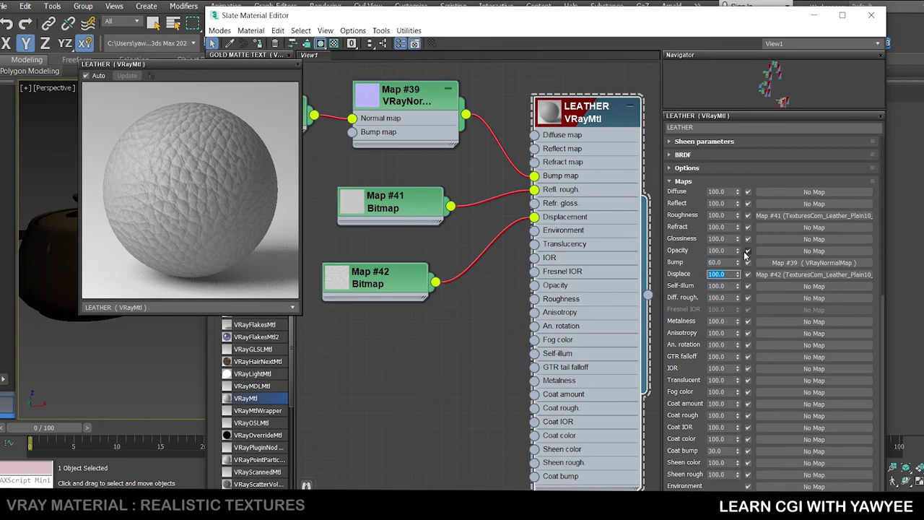
{"action": "type", "text": "1"}
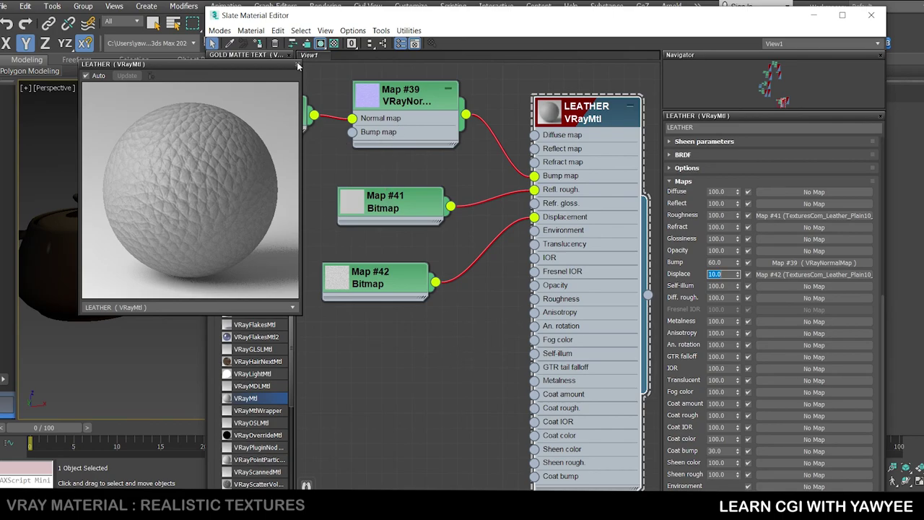
- Close the enlarged leather preview, uncover the viewport and assign the LEATHER material to the selected cylinder
{"action": "left_click", "coordinate": [298, 67]}
{"action": "left_click_drag", "start_coordinate": [425, 16], "coordinate": [549, 70]}
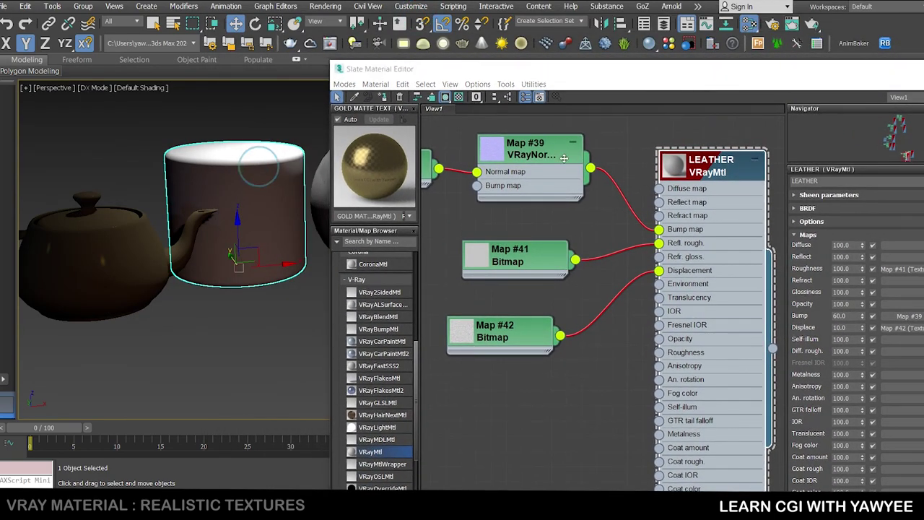
{"action": "right_click", "coordinate": [696, 162]}
{"action": "left_click", "coordinate": [744, 179]}
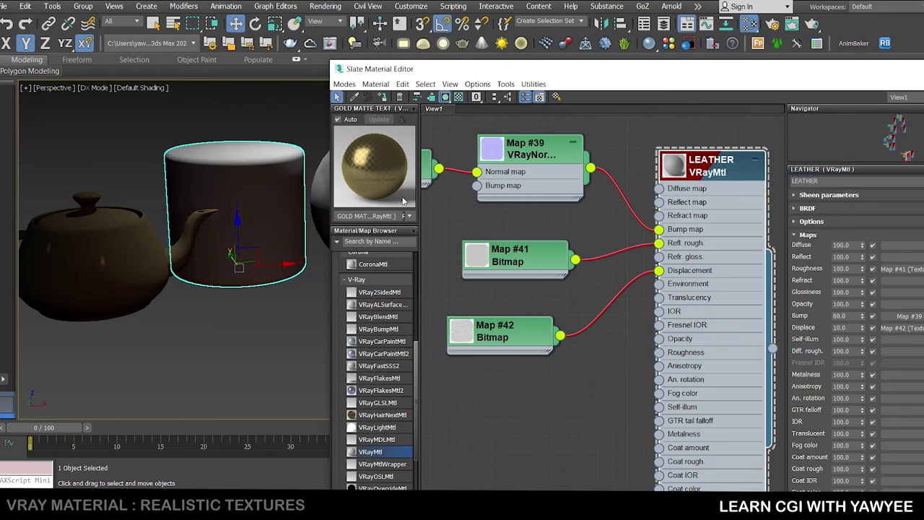
- Select the teapot and assign the GOLD MATTE TEXT material to it
{"action": "middle_click_drag", "start_coordinate": [483, 224], "coordinate": [492, 265]}
{"action": "scroll", "coordinate": [504, 252], "scroll_direction": "down", "scroll_amount": 5}
{"action": "middle_click_drag", "start_coordinate": [739, 134], "coordinate": [615, 223]}
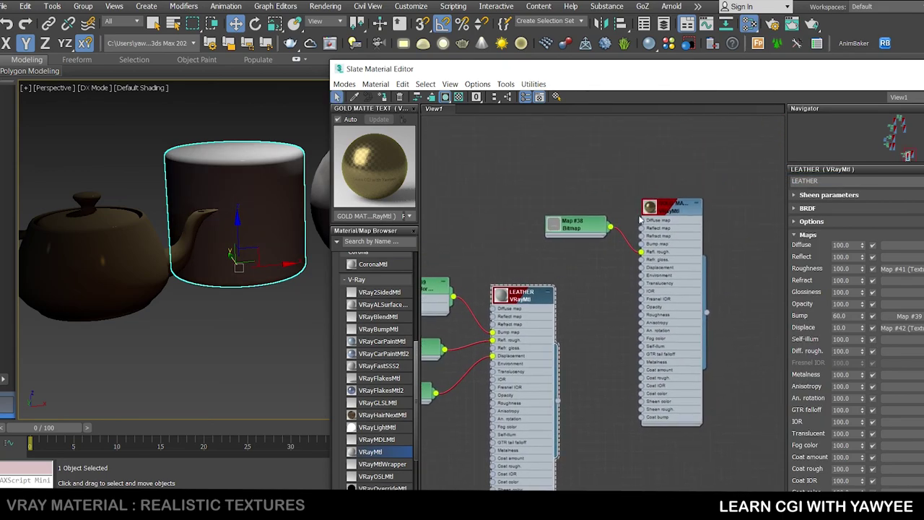
{"action": "scroll", "coordinate": [681, 172], "scroll_direction": "up", "scroll_amount": 4}
{"action": "left_click", "coordinate": [88, 234]}
{"action": "right_click", "coordinate": [662, 231]}
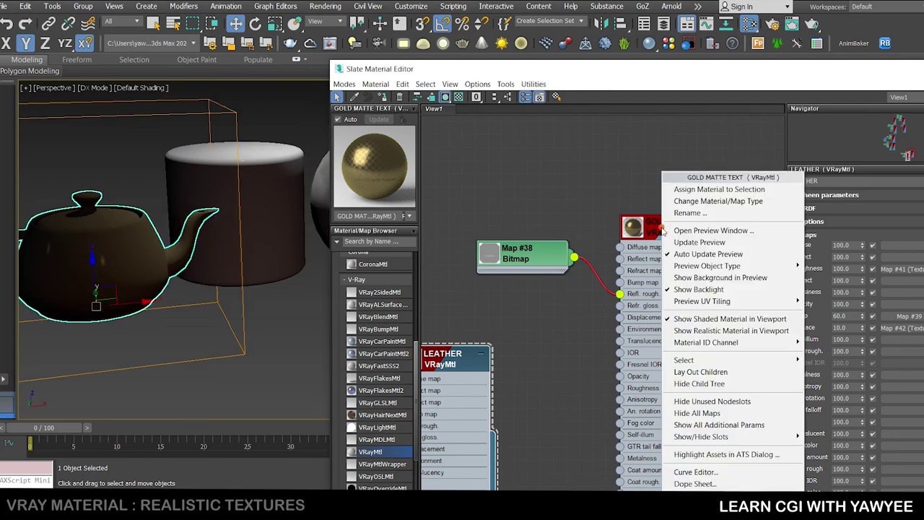
{"action": "left_click", "coordinate": [700, 189]}
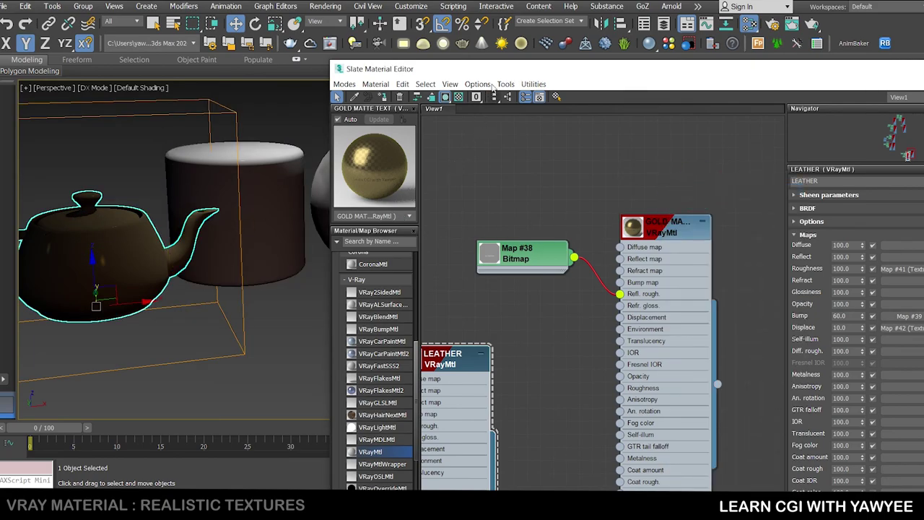
- Reposition the material editor and add a new VRayMtl node in free space below the gold material
{"action": "left_click_drag", "start_coordinate": [498, 73], "coordinate": [402, 302]}
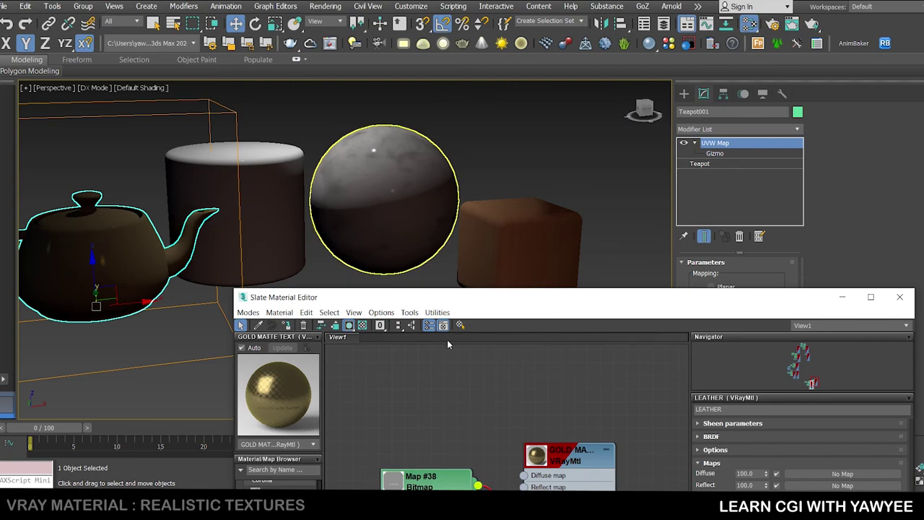
{"action": "scroll", "coordinate": [450, 340], "scroll_direction": "down", "scroll_amount": 2}
{"action": "left_click_drag", "start_coordinate": [471, 296], "coordinate": [580, 162]}
{"action": "scroll", "coordinate": [531, 247], "scroll_direction": "down", "scroll_amount": 6}
{"action": "middle_click_drag", "start_coordinate": [559, 333], "coordinate": [632, 266]}
{"action": "left_click_drag", "start_coordinate": [491, 171], "coordinate": [449, 97]}
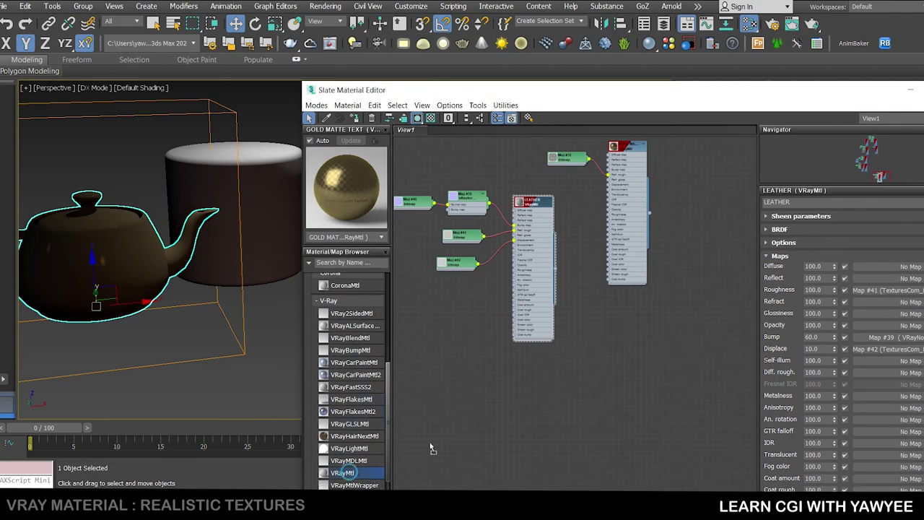
{"action": "left_click_drag", "start_coordinate": [712, 276], "coordinate": [641, 324]}
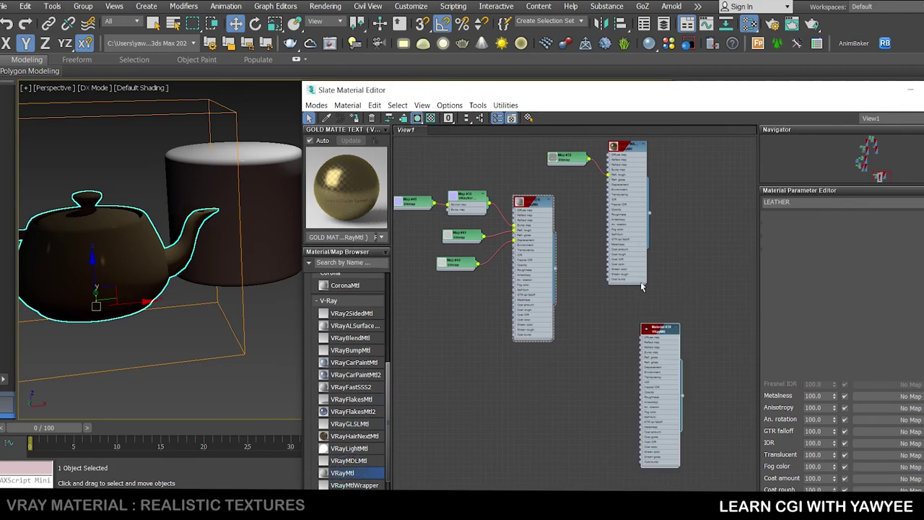
- Rename the new VRayMtl material as METAL BROKEN
{"action": "scroll", "coordinate": [717, 345], "scroll_direction": "up", "scroll_amount": 3}
{"action": "middle_click_drag", "start_coordinate": [717, 346], "coordinate": [671, 294]}
{"action": "scroll", "coordinate": [668, 293], "scroll_direction": "up", "scroll_amount": 1}
{"action": "left_click", "coordinate": [816, 202]}
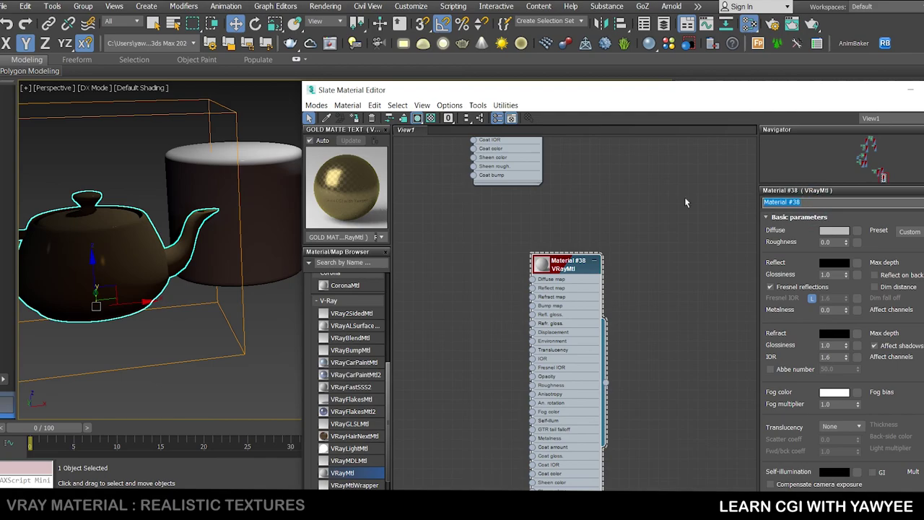
{"action": "type", "text": "MET"}
{"action": "scroll", "coordinate": [578, 218], "scroll_direction": "up", "scroll_amount": 2}
{"action": "middle_click_drag", "start_coordinate": [499, 257], "coordinate": [515, 237]}
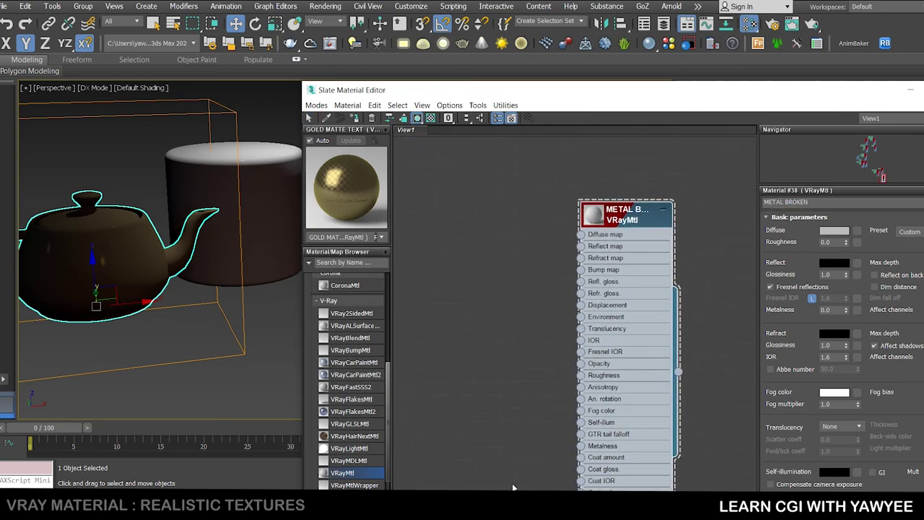
- Switch to the browser and search textures.com for "metal"
{"action": "mouse_move", "coordinate": [509, 498]}
{"action": "left_click", "coordinate": [570, 448]}
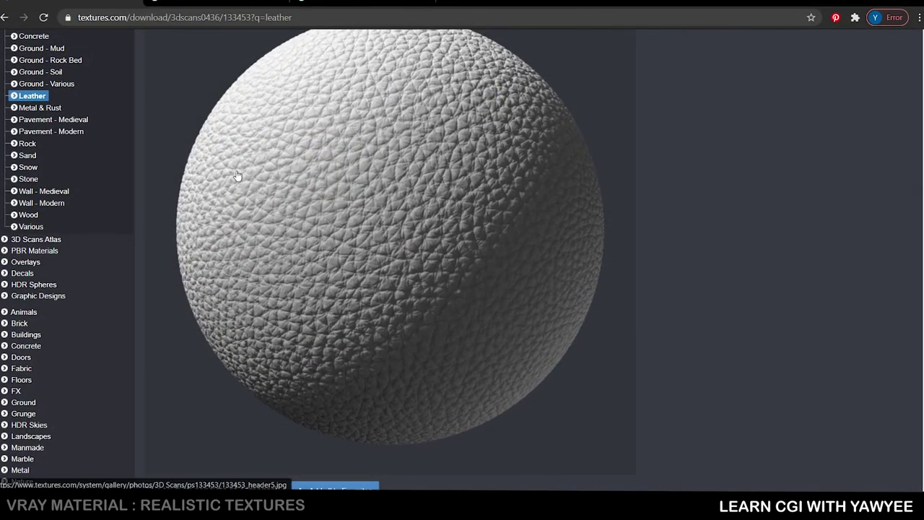
{"action": "left_click", "coordinate": [233, 202]}
{"action": "left_click_drag", "start_coordinate": [208, 79], "coordinate": [139, 81]}
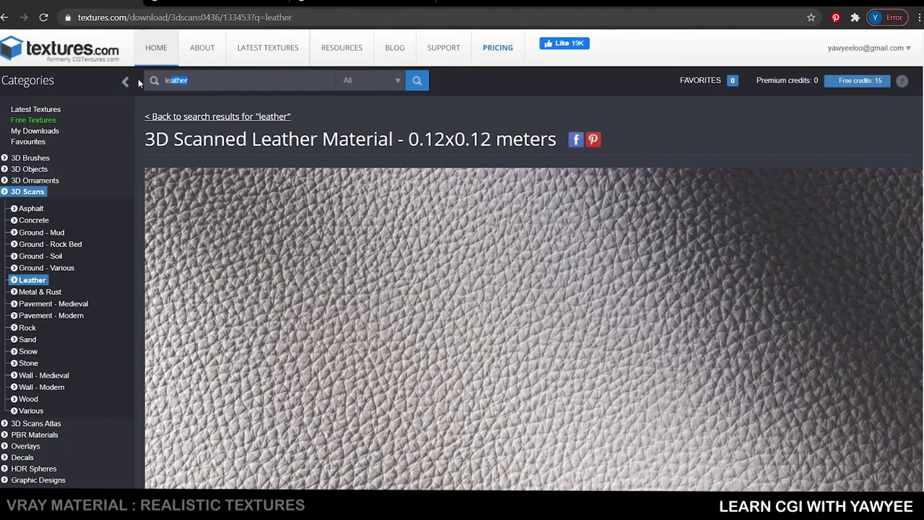
{"action": "type", "text": "metal"}
{"action": "key", "text": "Return"}
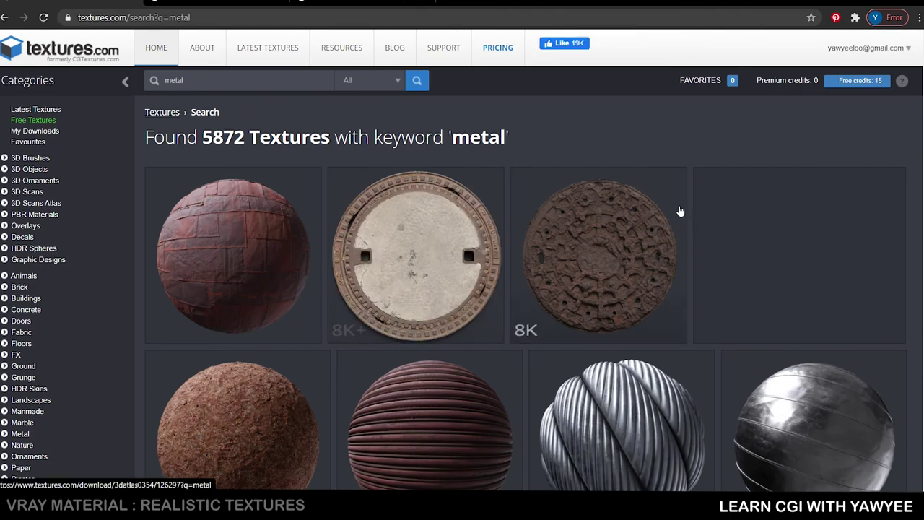
- Open the Battered Steel - PBR0129 material page from the metal search results
{"action": "scroll", "coordinate": [681, 209], "scroll_direction": "down", "scroll_amount": 3}
{"action": "scroll", "coordinate": [520, 212], "scroll_direction": "down", "scroll_amount": 3}
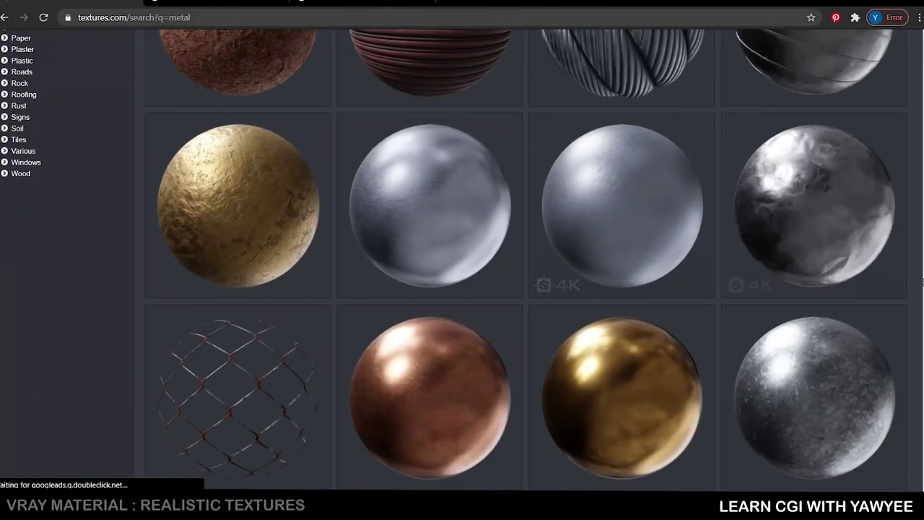
{"action": "left_click", "coordinate": [846, 222]}
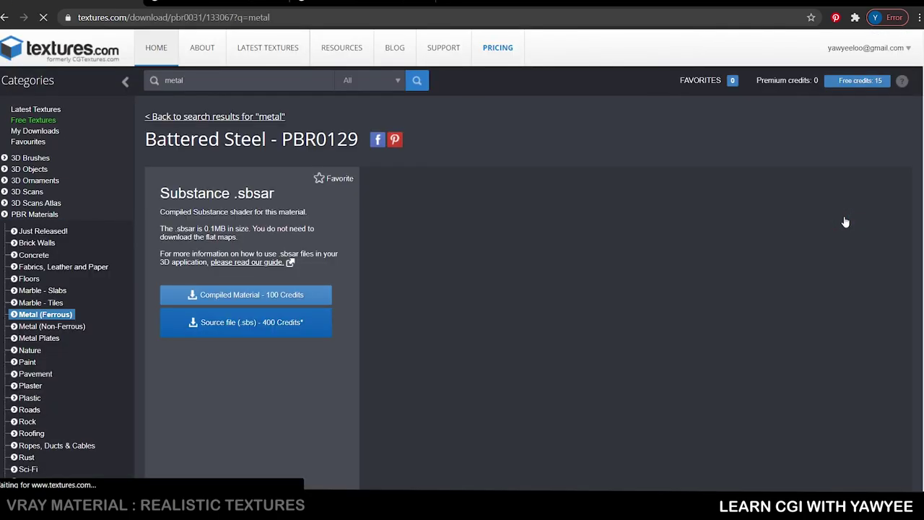
- Examine the flat maps offered for Battered Steel and their download sizes, and return to the Slate Material Editor in 3ds Max
{"action": "scroll", "coordinate": [739, 299], "scroll_direction": "down", "scroll_amount": 2}
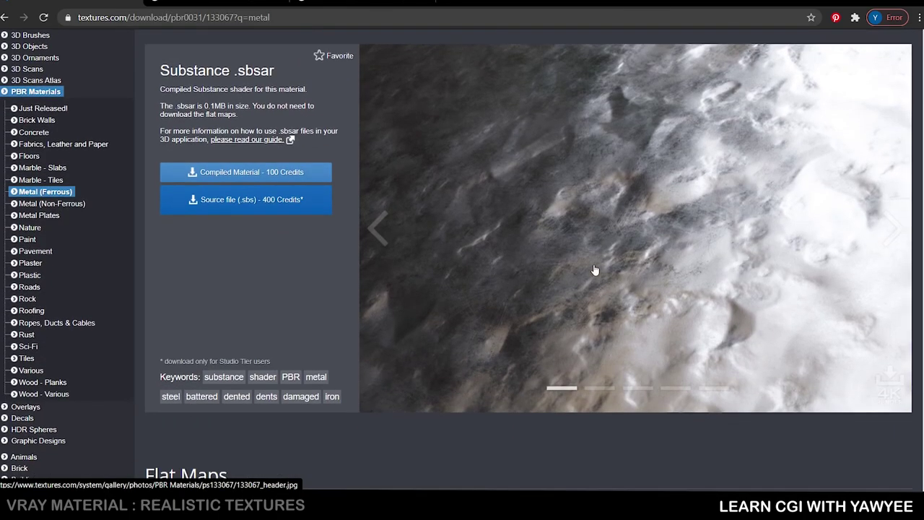
{"action": "scroll", "coordinate": [663, 253], "scroll_direction": "down", "scroll_amount": 5}
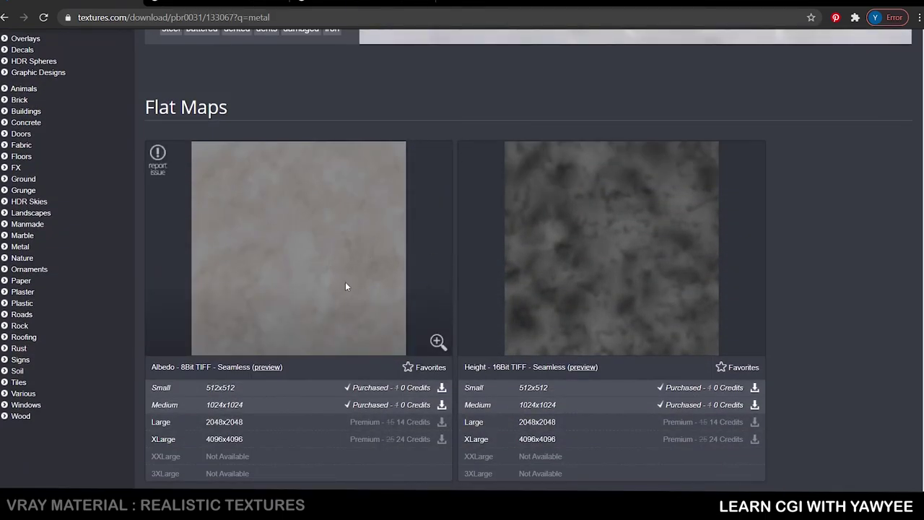
{"action": "scroll", "coordinate": [545, 254], "scroll_direction": "down", "scroll_amount": 5}
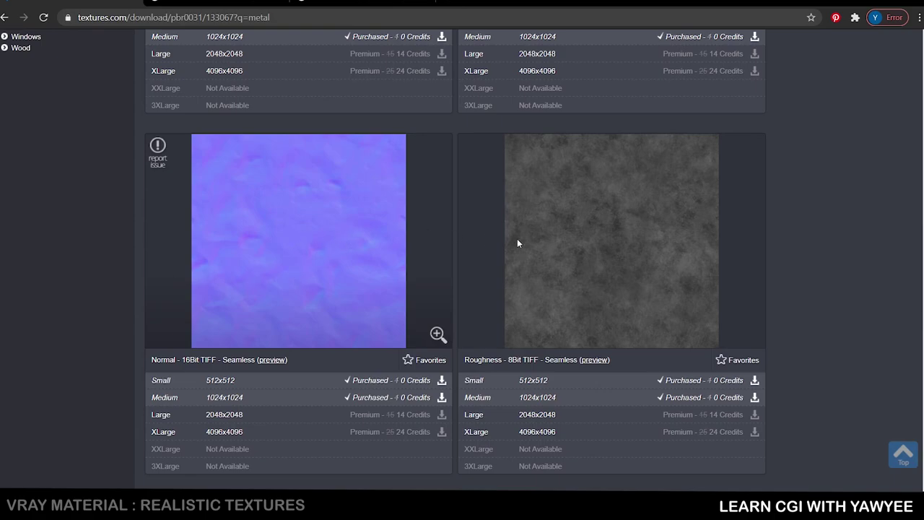
{"action": "scroll", "coordinate": [647, 249], "scroll_direction": "down", "scroll_amount": 6}
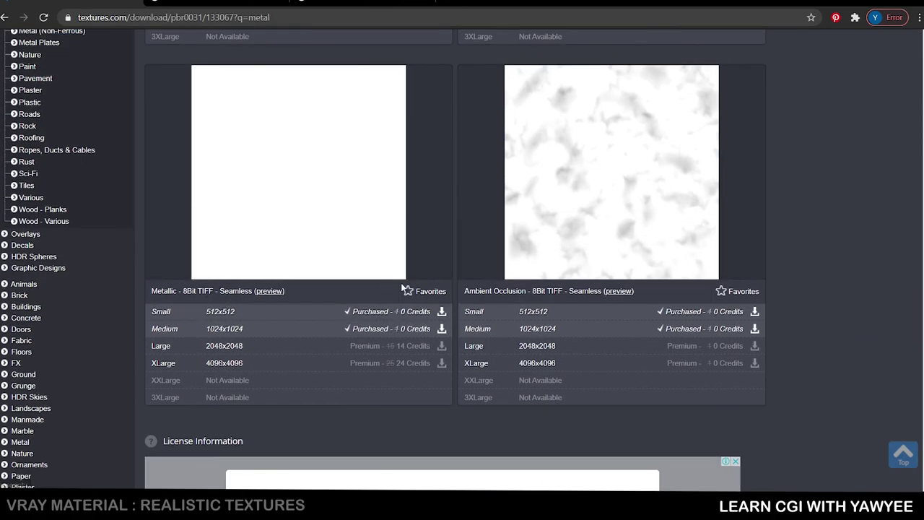
{"action": "mouse_move", "coordinate": [612, 253]}
{"action": "scroll", "coordinate": [609, 256], "scroll_direction": "down", "scroll_amount": 3}
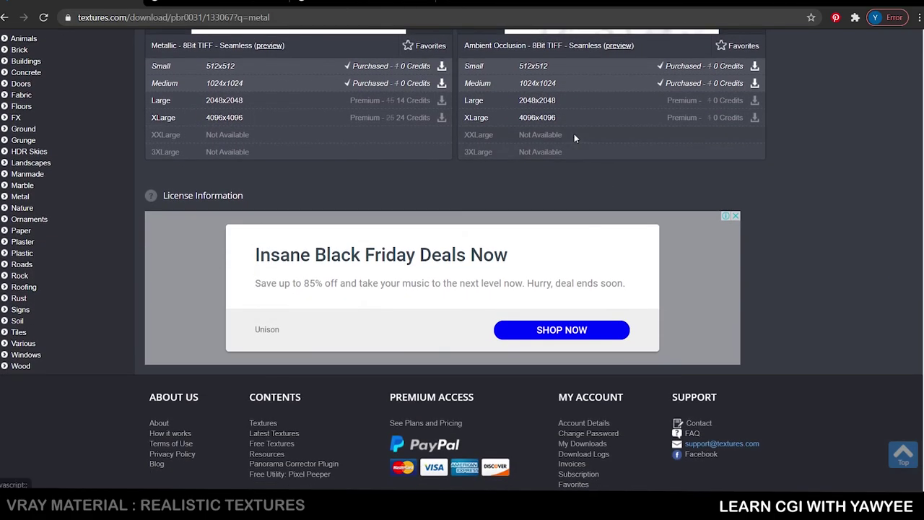
{"action": "left_click", "coordinate": [871, 6]}
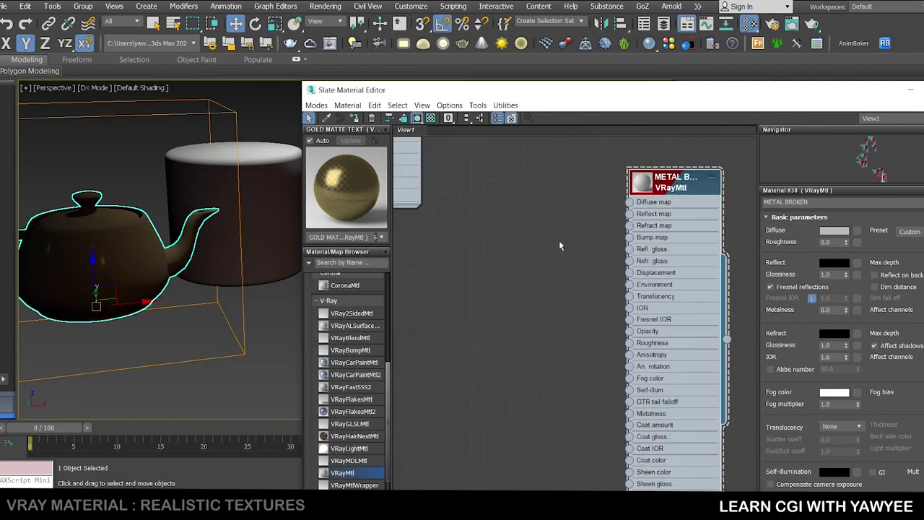
- Connect a new Bitmap to METAL BROKEN's diffuse map, loading TexturesCom_Metal_SteelBattered_1K_albedo from the metal texture folder
{"action": "middle_click_drag", "start_coordinate": [560, 245], "coordinate": [562, 265]}
{"action": "left_click_drag", "start_coordinate": [633, 227], "coordinate": [531, 204]}
{"action": "mouse_move", "coordinate": [589, 220]}
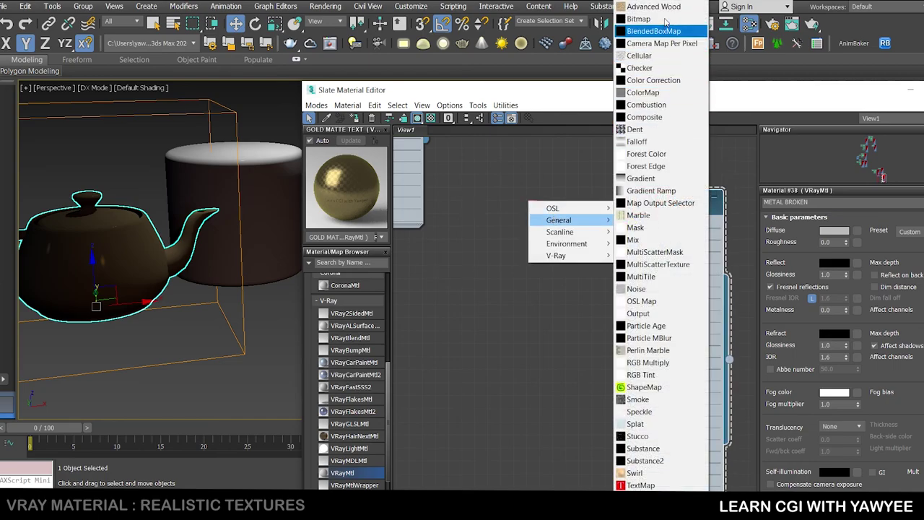
{"action": "left_click", "coordinate": [639, 19]}
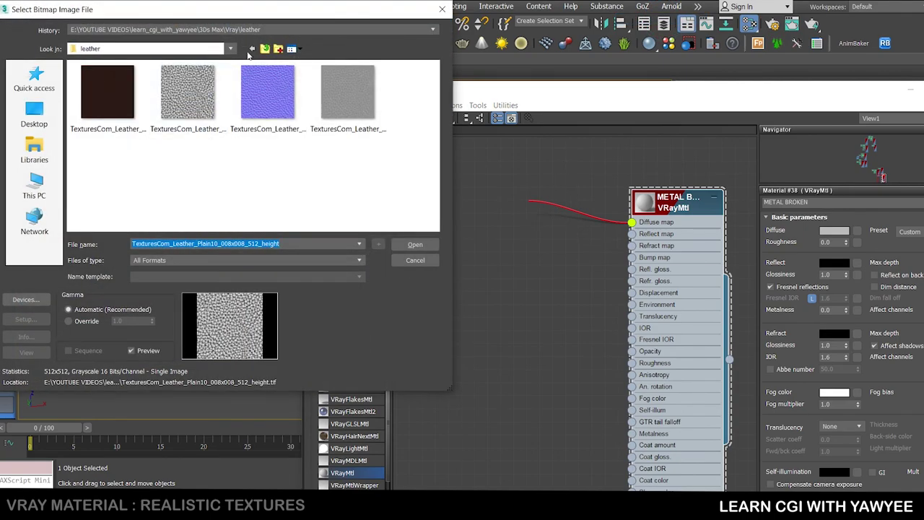
{"action": "left_click", "coordinate": [265, 49]}
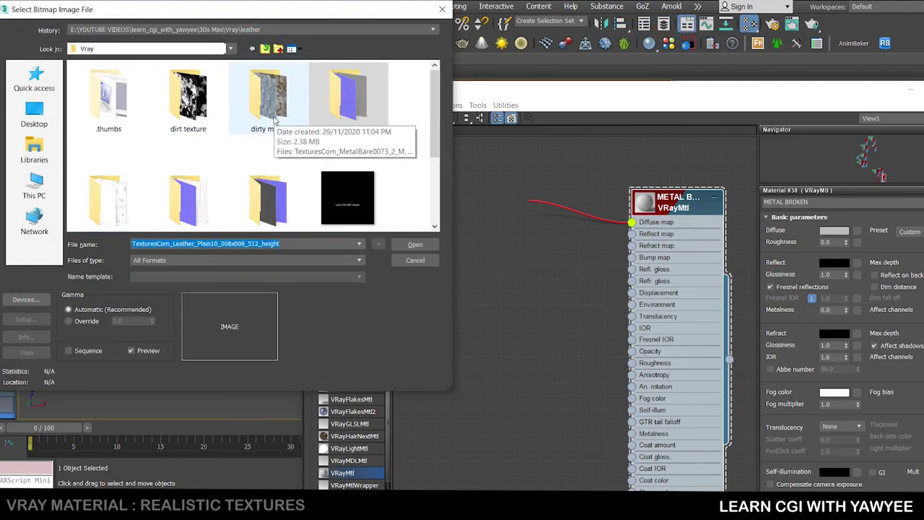
{"action": "scroll", "coordinate": [152, 137], "scroll_direction": "down", "scroll_amount": 1}
{"action": "scroll", "coordinate": [152, 137], "scroll_direction": "up", "scroll_amount": 1}
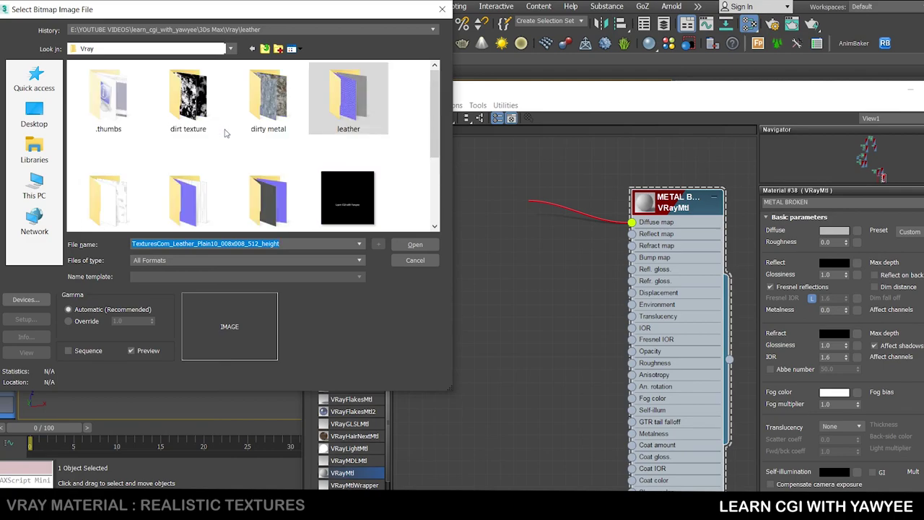
{"action": "left_click", "coordinate": [186, 101]}
{"action": "scroll", "coordinate": [265, 173], "scroll_direction": "down", "scroll_amount": 1}
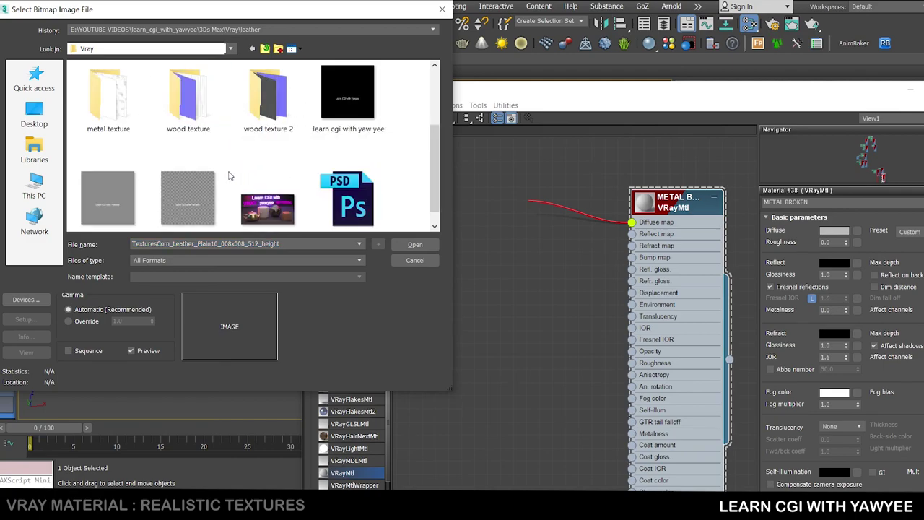
{"action": "double_click", "coordinate": [112, 100]}
{"action": "double_click", "coordinate": [211, 78]}
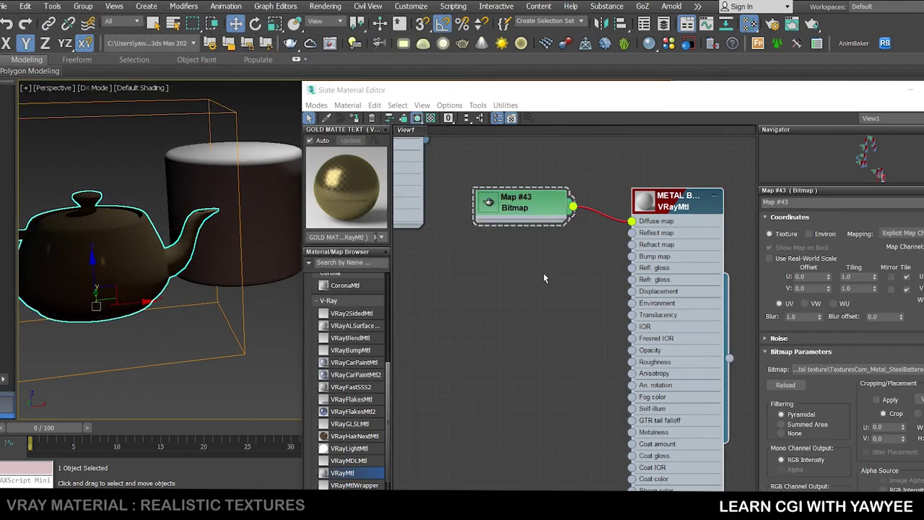
- Duplicate the albedo bitmap node below the original and load TexturesCom_Metal_SteelBattered_1K_ao into the copy
{"action": "middle_click_drag", "start_coordinate": [542, 271], "coordinate": [574, 303]}
{"action": "left_click_drag", "start_coordinate": [543, 222], "coordinate": [532, 196]}
{"action": "middle_click_drag", "start_coordinate": [533, 197], "coordinate": [555, 198]}
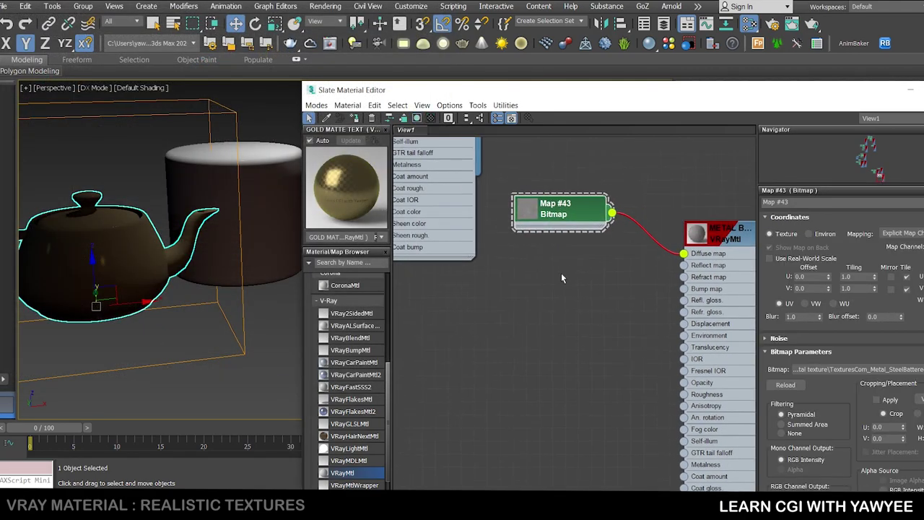
{"action": "left_click_drag", "start_coordinate": [570, 215], "coordinate": [557, 263], "text": "shift"}
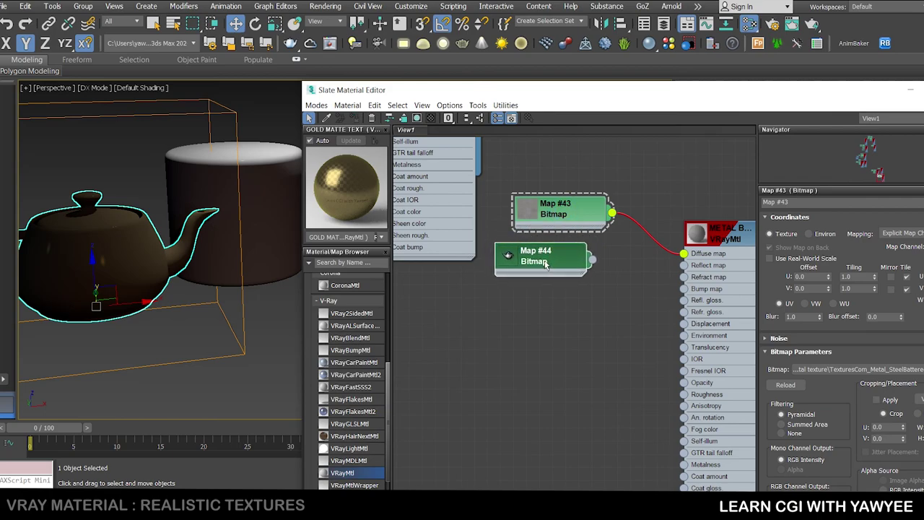
{"action": "left_click", "coordinate": [857, 369]}
{"action": "double_click", "coordinate": [501, 186]}
{"action": "middle_click_drag", "start_coordinate": [582, 317], "coordinate": [538, 324]}
{"action": "left_click_drag", "start_coordinate": [516, 224], "coordinate": [503, 211]}
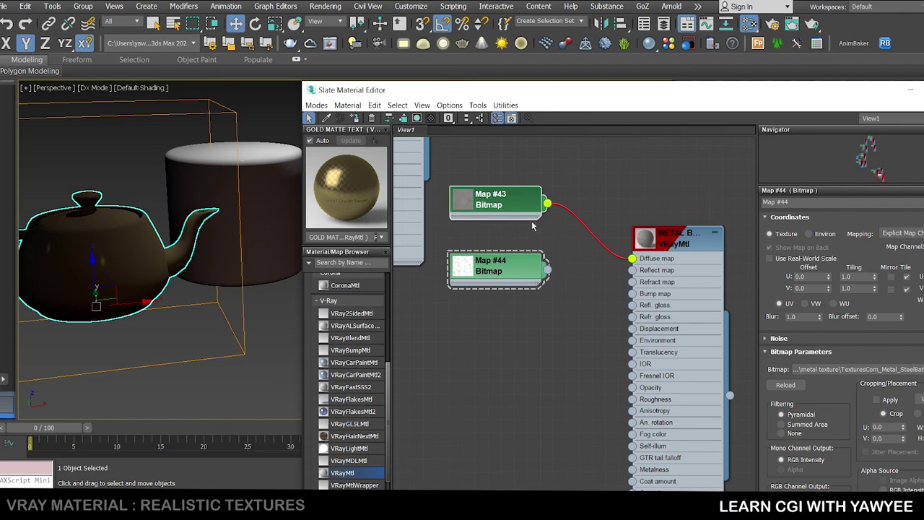
- Examine how the earlier materials' node networks combine bitmaps through a VRayCompTex, and return to METAL BROKEN's nodes
{"action": "scroll", "coordinate": [535, 221], "scroll_direction": "down", "scroll_amount": 6}
{"action": "middle_click_drag", "start_coordinate": [540, 244], "coordinate": [673, 289]}
{"action": "scroll", "coordinate": [673, 288], "scroll_direction": "down", "scroll_amount": 3}
{"action": "middle_click_drag", "start_coordinate": [530, 223], "coordinate": [663, 341]}
{"action": "scroll", "coordinate": [649, 241], "scroll_direction": "up", "scroll_amount": 5}
{"action": "scroll", "coordinate": [655, 260], "scroll_direction": "down", "scroll_amount": 3}
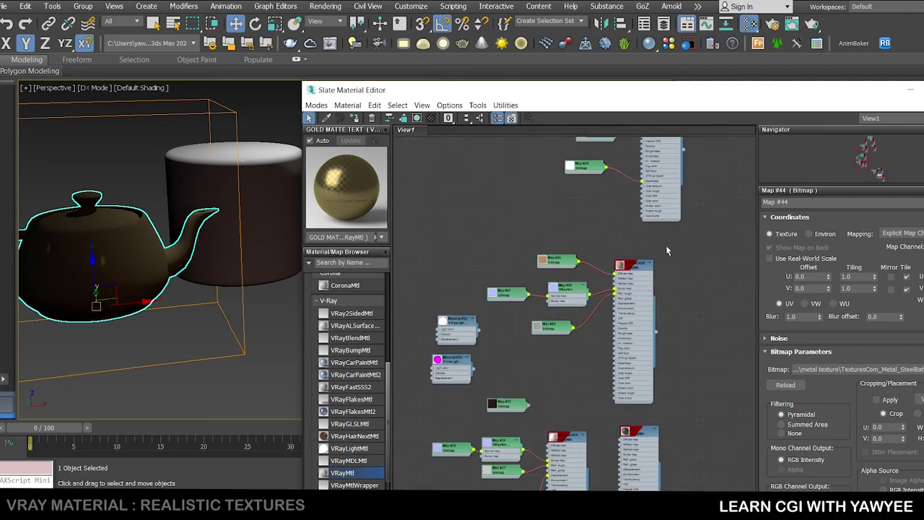
{"action": "scroll", "coordinate": [657, 263], "scroll_direction": "up", "scroll_amount": 3}
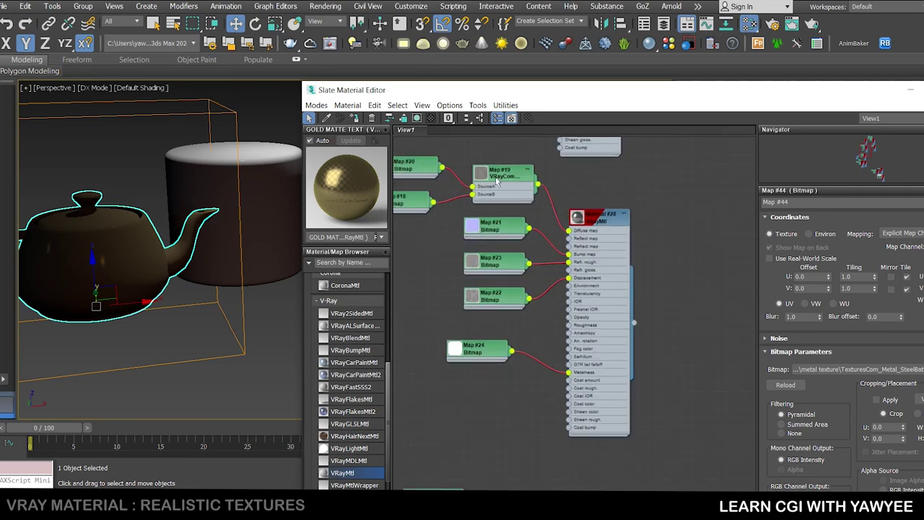
{"action": "scroll", "coordinate": [497, 183], "scroll_direction": "down", "scroll_amount": 6}
{"action": "scroll", "coordinate": [637, 312], "scroll_direction": "up", "scroll_amount": 5}
{"action": "scroll", "coordinate": [729, 270], "scroll_direction": "up", "scroll_amount": 2}
{"action": "middle_click_drag", "start_coordinate": [738, 273], "coordinate": [545, 204]}
{"action": "middle_click_drag", "start_coordinate": [584, 243], "coordinate": [523, 189]}
{"action": "scroll", "coordinate": [585, 206], "scroll_direction": "up", "scroll_amount": 2}
{"action": "middle_click_drag", "start_coordinate": [505, 268], "coordinate": [537, 255]}
{"action": "scroll", "coordinate": [536, 257], "scroll_direction": "up", "scroll_amount": 1}
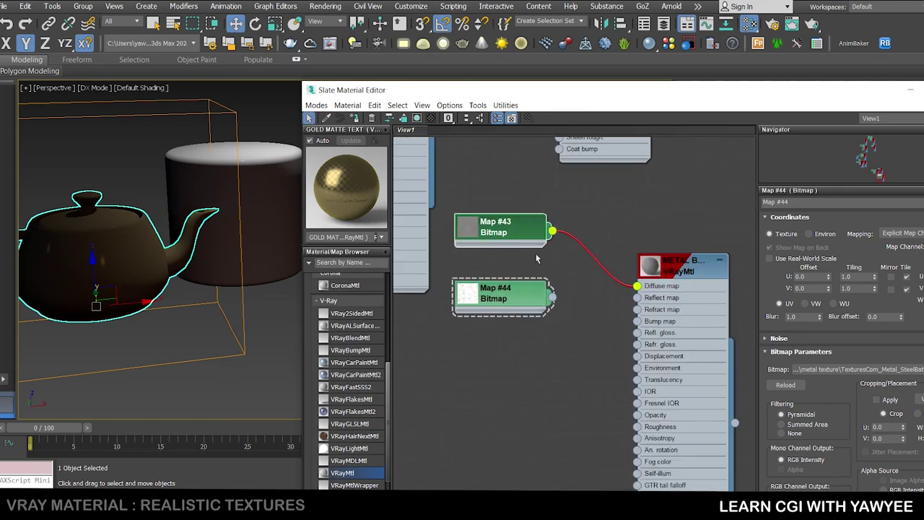
- Disconnect the albedo bitmap from METAL BROKEN's diffuse map and connect a new VRayCompTex there instead
{"action": "left_click_drag", "start_coordinate": [648, 265], "coordinate": [687, 265]}
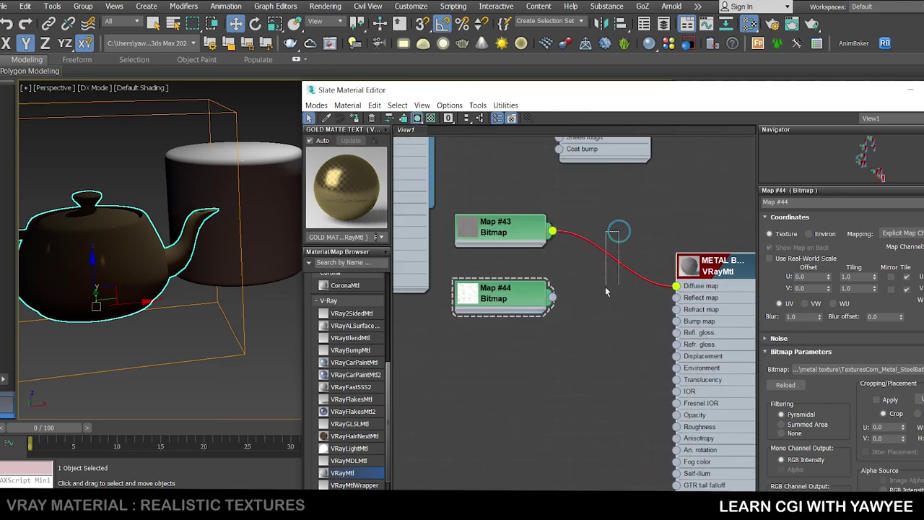
{"action": "key", "text": "Delete"}
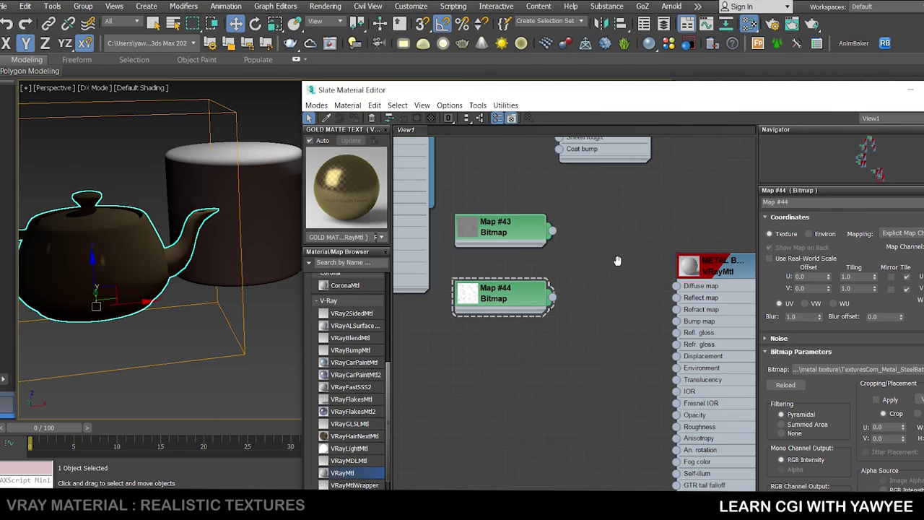
{"action": "left_click_drag", "start_coordinate": [675, 283], "coordinate": [606, 247]}
{"action": "mouse_move", "coordinate": [634, 298]}
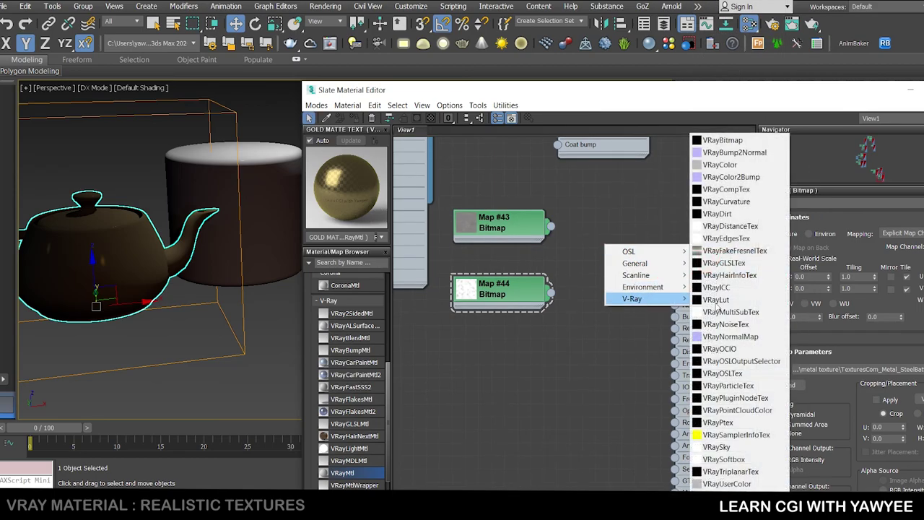
{"action": "left_click", "coordinate": [726, 189]}
- Space out the nodes and connect the albedo bitmap to SourceB and the AO bitmap to SourceA of the VRayCompTex
{"action": "left_click_drag", "start_coordinate": [513, 223], "coordinate": [487, 211]}
{"action": "left_click_drag", "start_coordinate": [494, 287], "coordinate": [444, 299]}
{"action": "left_click_drag", "start_coordinate": [726, 267], "coordinate": [751, 267]}
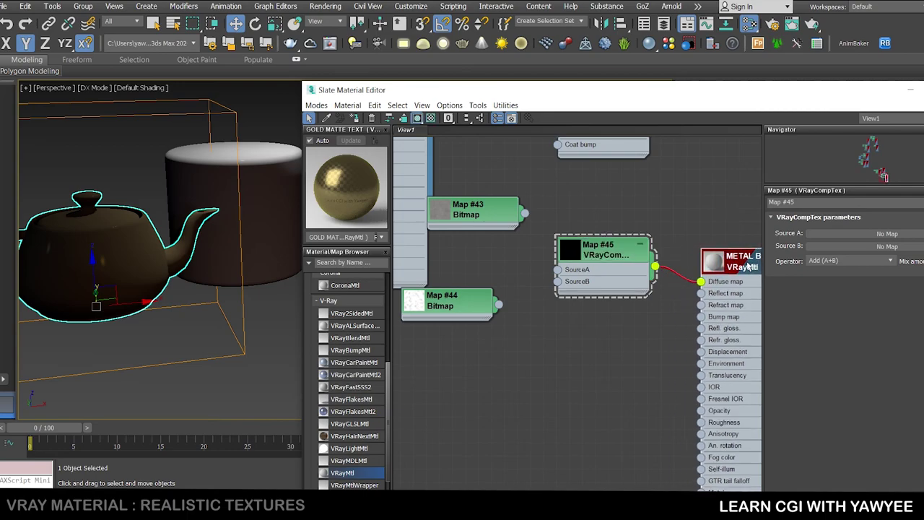
{"action": "left_click_drag", "start_coordinate": [594, 249], "coordinate": [607, 249]}
{"action": "left_click_drag", "start_coordinate": [497, 224], "coordinate": [484, 225]}
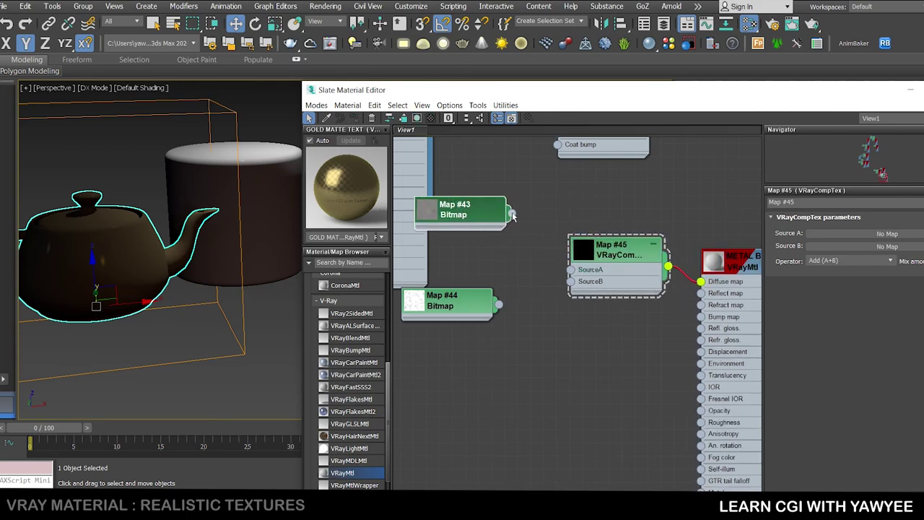
{"action": "left_click_drag", "start_coordinate": [556, 288], "coordinate": [570, 281]}
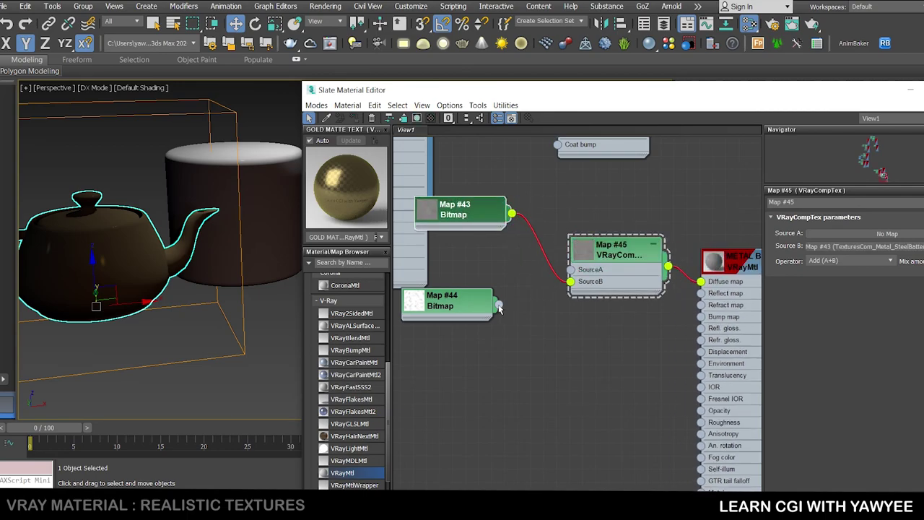
{"action": "left_click", "coordinate": [437, 299]}
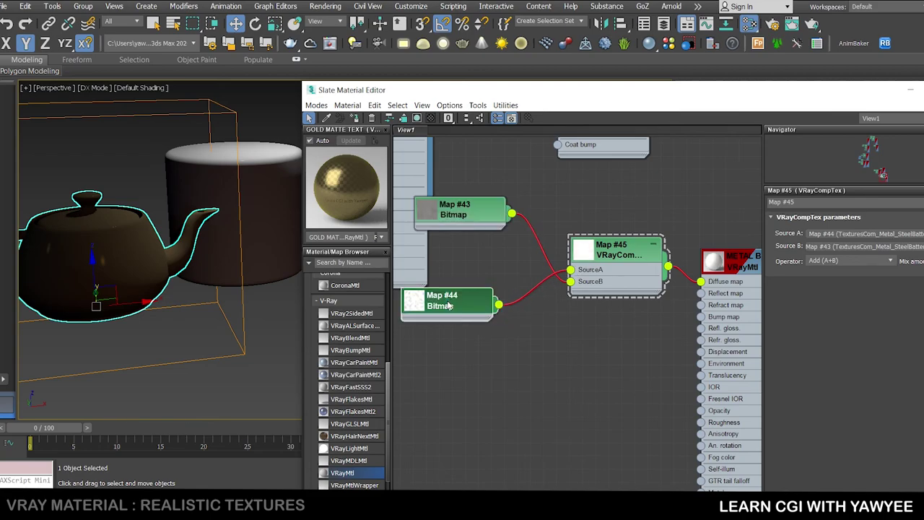
- Inspect the AO bitmap in an enlarged preview window, and close the preview
{"action": "right_click", "coordinate": [438, 299]}
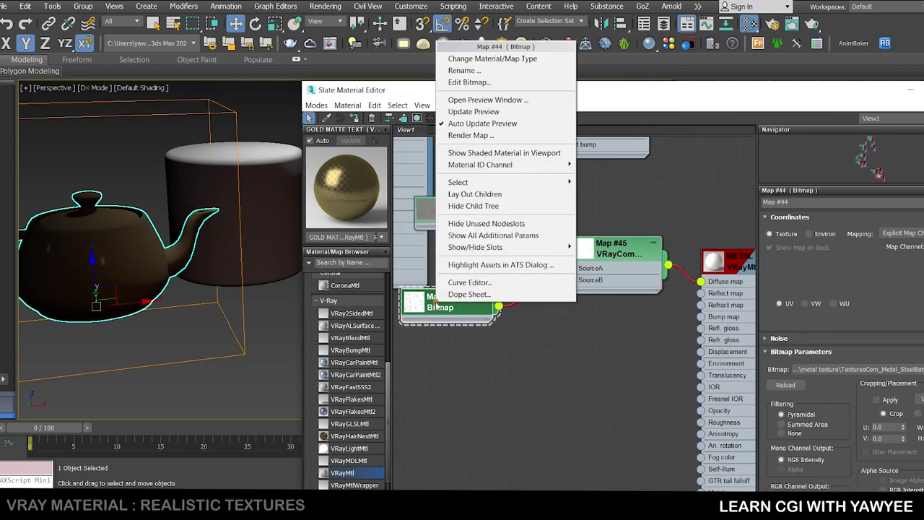
{"action": "left_click", "coordinate": [503, 101]}
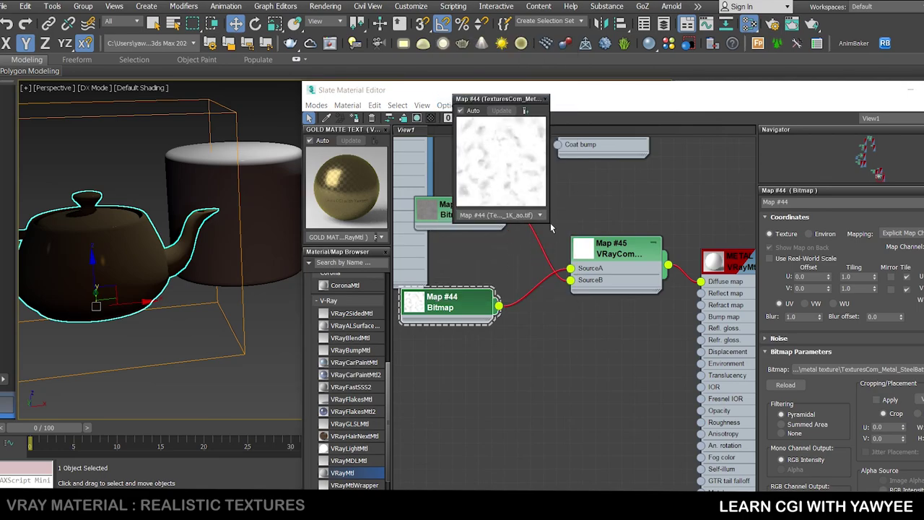
{"action": "left_click_drag", "start_coordinate": [549, 223], "coordinate": [670, 341]}
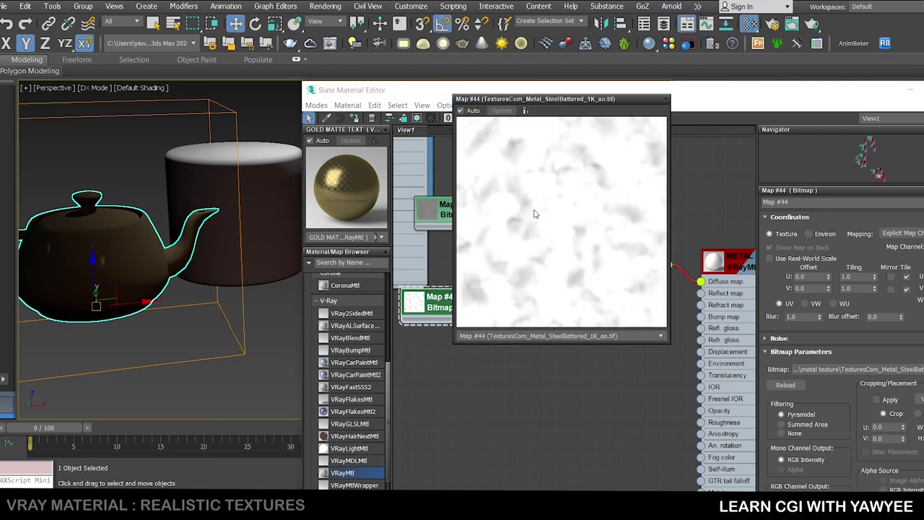
{"action": "left_click", "coordinate": [665, 100]}
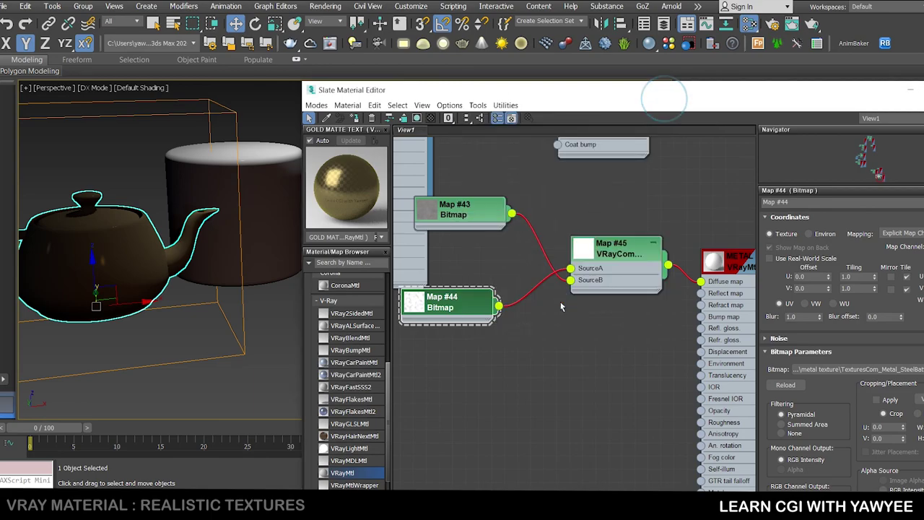
- Reload the albedo bitmap with its gamma overridden to 1.0
{"action": "middle_click_drag", "start_coordinate": [535, 335], "coordinate": [576, 324]}
{"action": "left_click_drag", "start_coordinate": [525, 209], "coordinate": [512, 210]}
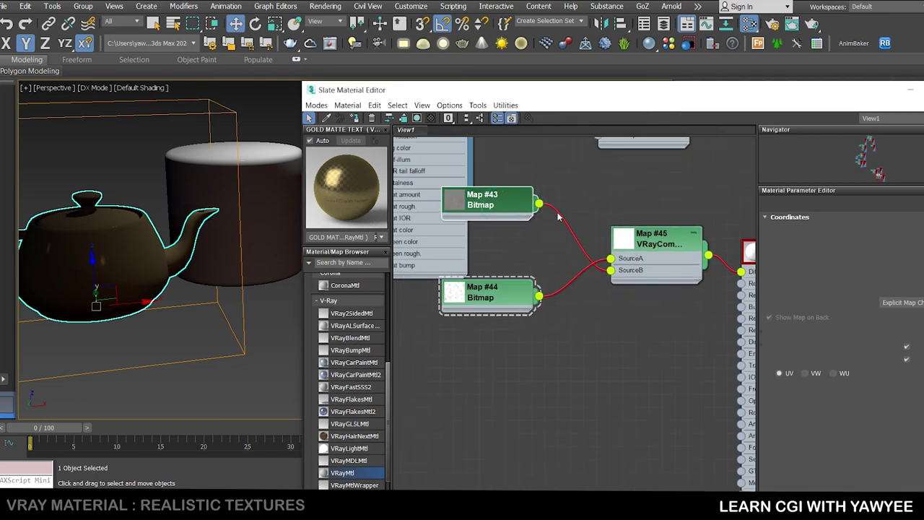
{"action": "left_click", "coordinate": [829, 370]}
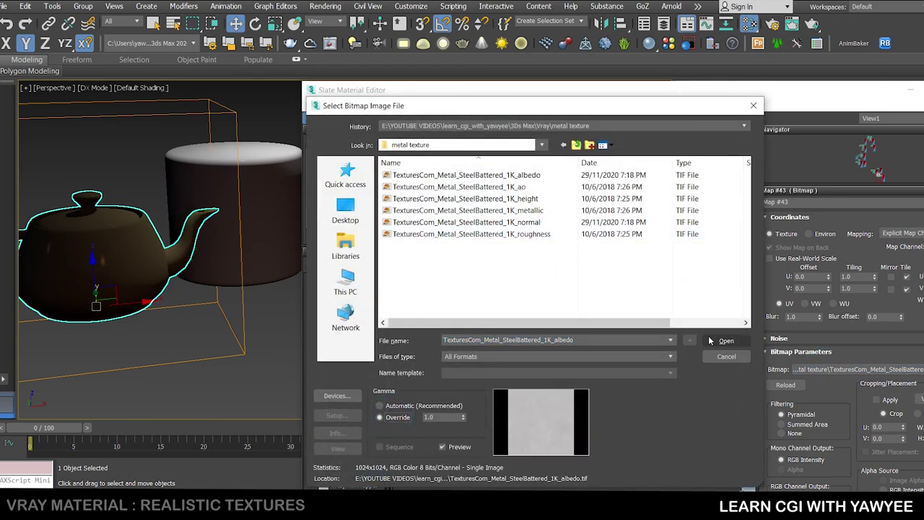
{"action": "left_click", "coordinate": [727, 341]}
- Reload the AO bitmap, TexturesCom_Metal_SteelBattered_1K_ao, with its gamma overridden to 1.0
{"action": "left_click_drag", "start_coordinate": [618, 90], "coordinate": [493, 82]}
{"action": "double_click", "coordinate": [375, 288]}
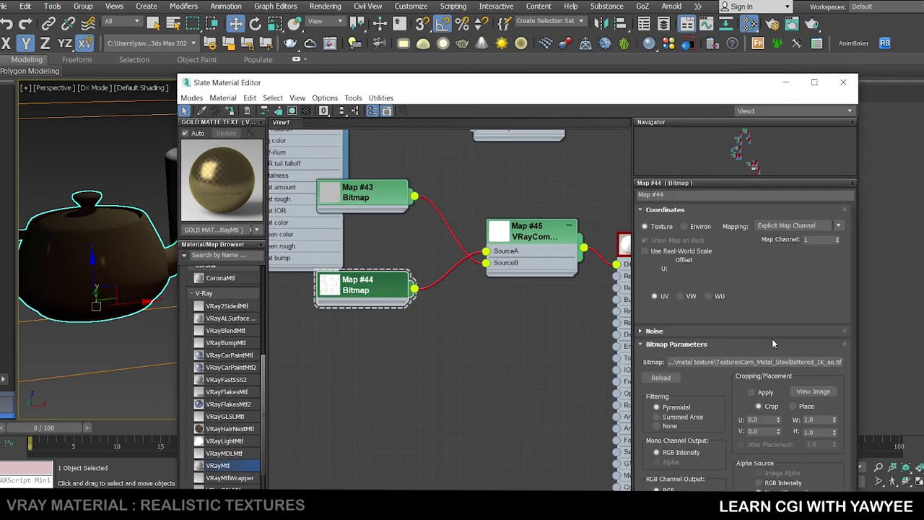
{"action": "left_click", "coordinate": [799, 367]}
{"action": "double_click", "coordinate": [420, 281]}
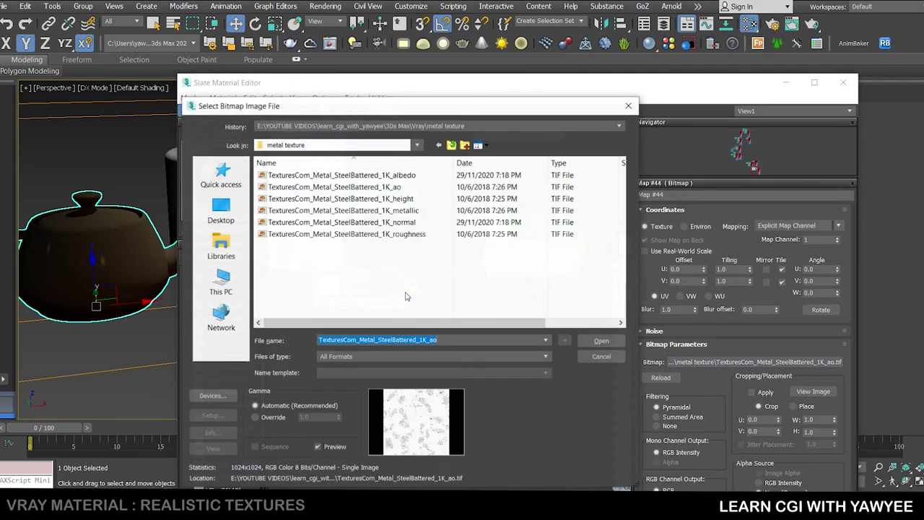
{"action": "left_click", "coordinate": [278, 416]}
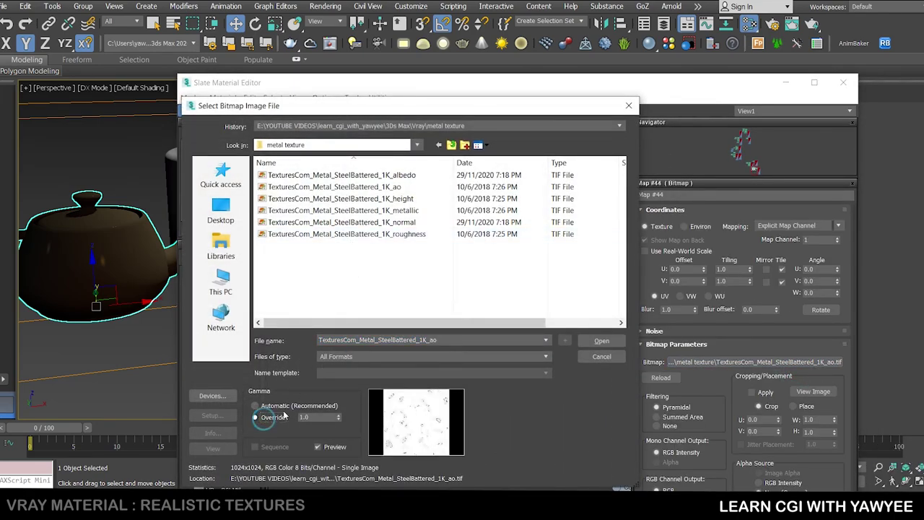
{"action": "left_click", "coordinate": [601, 340]}
- Set the operator of the VRayCompTex to Multiply (A*B)
{"action": "middle_click_drag", "start_coordinate": [407, 249], "coordinate": [390, 259]}
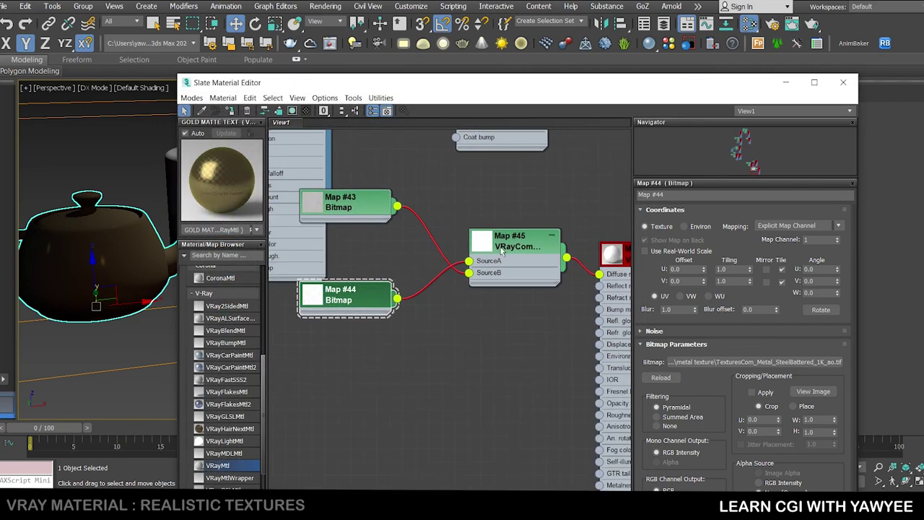
{"action": "double_click", "coordinate": [531, 245]}
{"action": "left_click", "coordinate": [709, 254]}
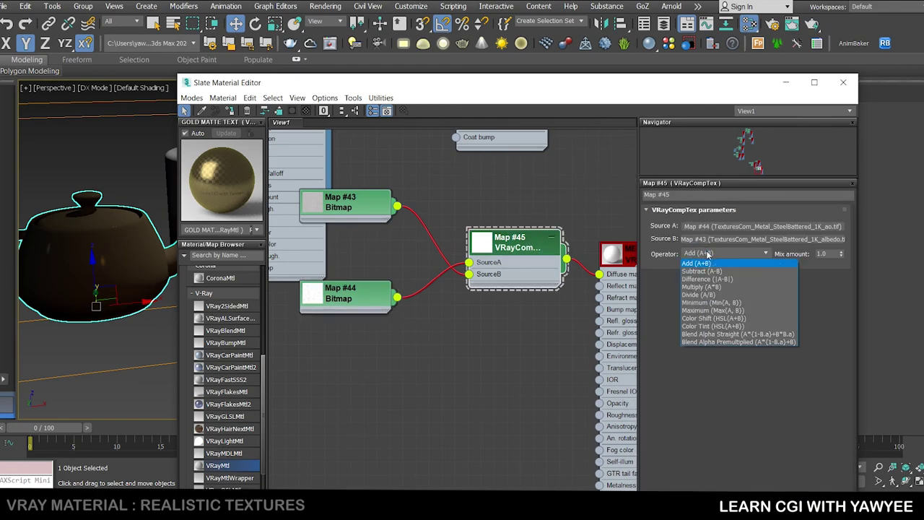
{"action": "left_click", "coordinate": [711, 288]}
- Connect a new VRayNormalMap to METAL BROKEN's bump map
{"action": "middle_click_drag", "start_coordinate": [627, 266], "coordinate": [511, 241]}
{"action": "middle_click_drag", "start_coordinate": [451, 311], "coordinate": [559, 278]}
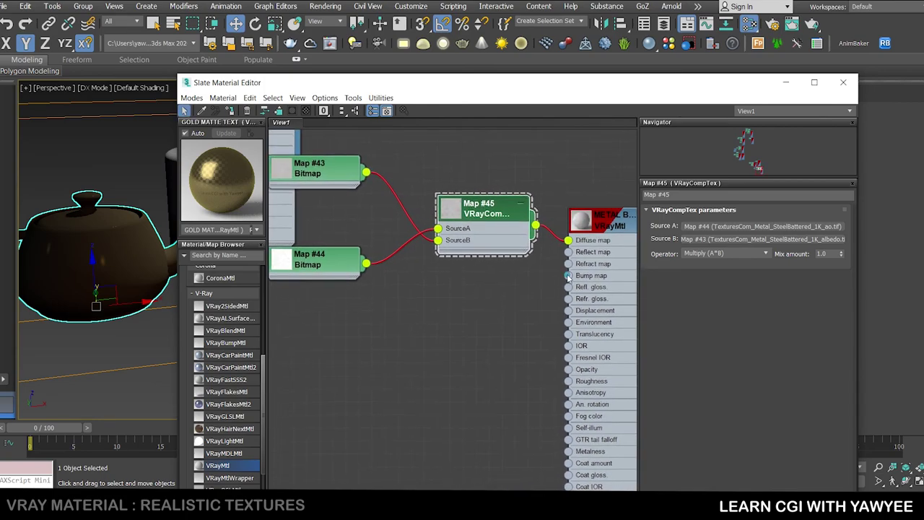
{"action": "left_click_drag", "start_coordinate": [568, 277], "coordinate": [469, 296]}
{"action": "mouse_move", "coordinate": [499, 349]}
{"action": "left_click", "coordinate": [592, 337]}
- Connect a new Bitmap to the VRayNormalMap's normal map input, loading TexturesCom_Metal_SteelBattered_1K_normal
{"action": "left_click_drag", "start_coordinate": [425, 320], "coordinate": [373, 325]}
{"action": "mouse_move", "coordinate": [406, 343]}
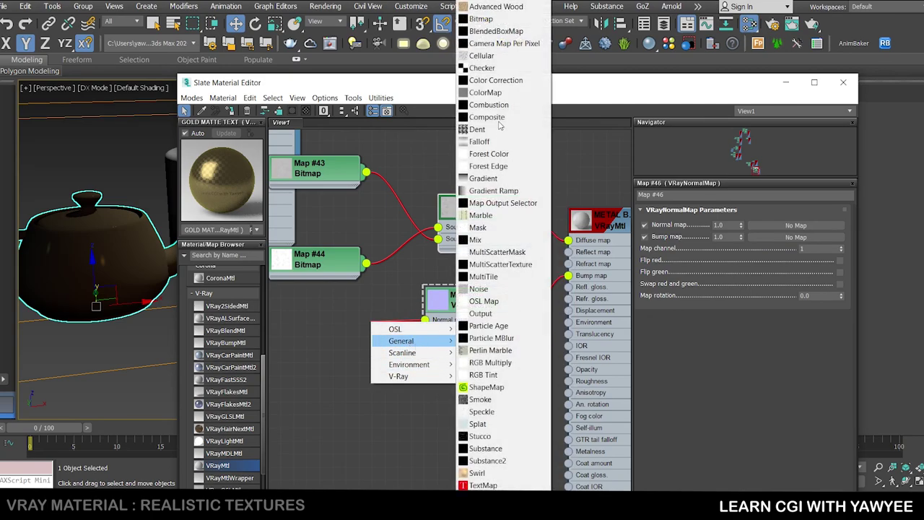
{"action": "left_click", "coordinate": [481, 18]}
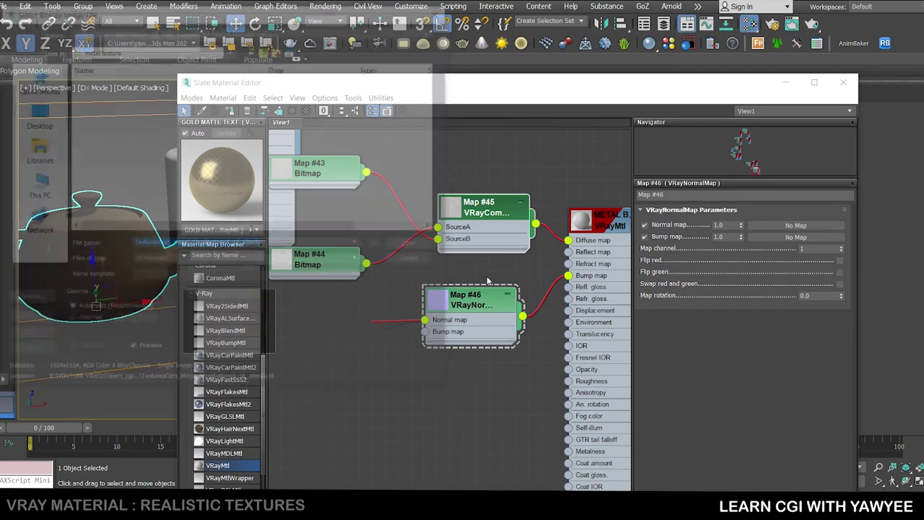
{"action": "left_click", "coordinate": [169, 125]}
{"action": "double_click", "coordinate": [169, 126]}
- Reload the normal map bitmap, TexturesCom_Metal_SteelBattered_1K_normal, with its gamma overridden to 1.0, and tidy the node layout
{"action": "middle_click_drag", "start_coordinate": [405, 377], "coordinate": [461, 360]}
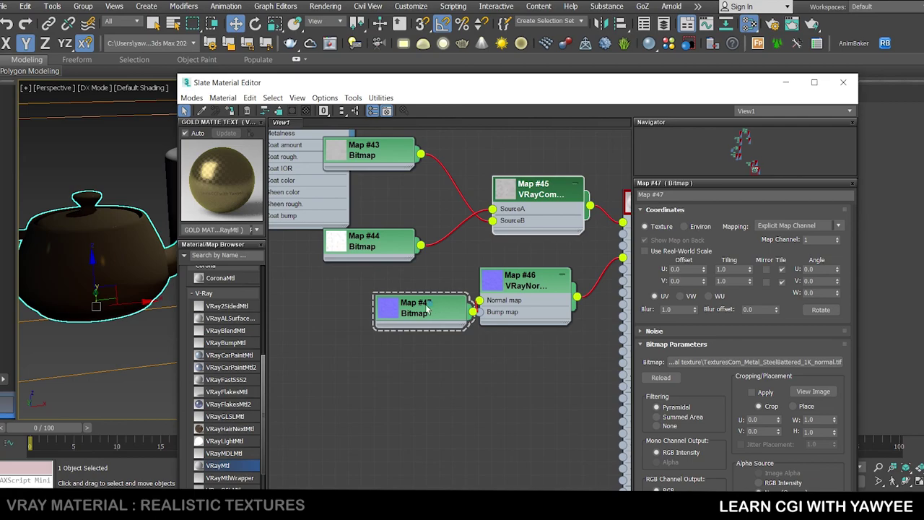
{"action": "left_click", "coordinate": [780, 361]}
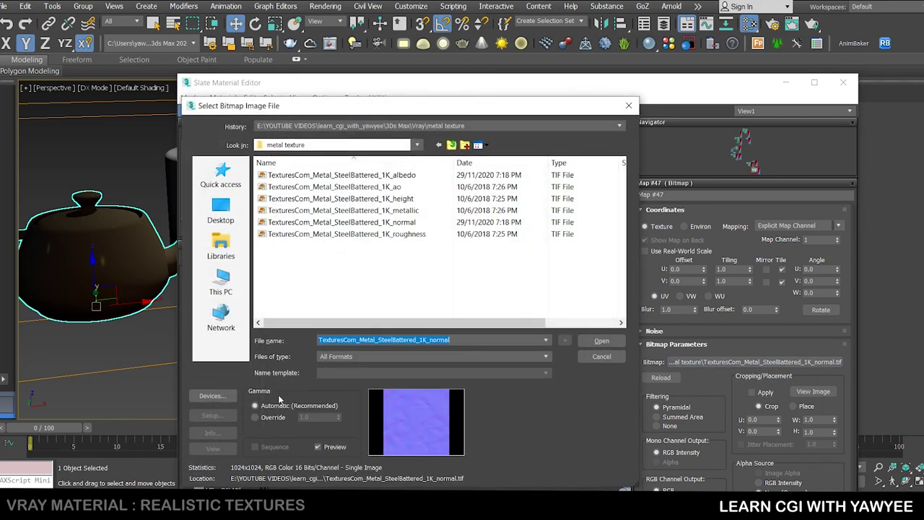
{"action": "left_click", "coordinate": [602, 340]}
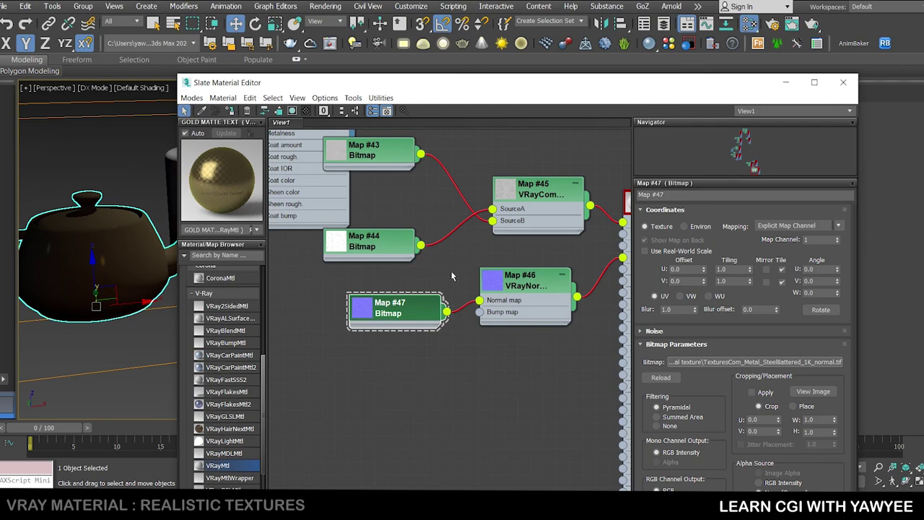
{"action": "middle_click_drag", "start_coordinate": [445, 266], "coordinate": [383, 228]}
{"action": "left_click", "coordinate": [437, 233]}
{"action": "left_click_drag", "start_coordinate": [437, 232], "coordinate": [437, 228]}
- Switch METAL BROKEN's BRDF from glossiness to Use roughness
{"action": "double_click", "coordinate": [571, 151]}
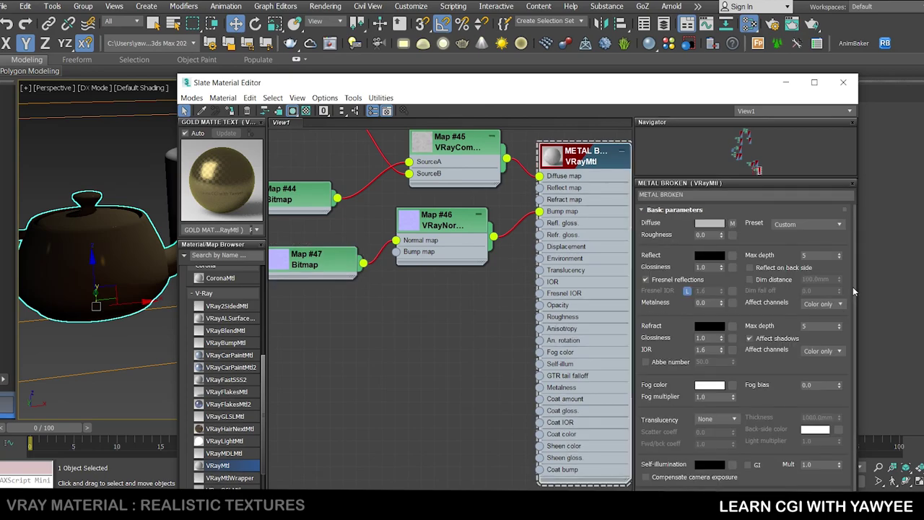
{"action": "left_click_drag", "start_coordinate": [853, 288], "coordinate": [848, 397]}
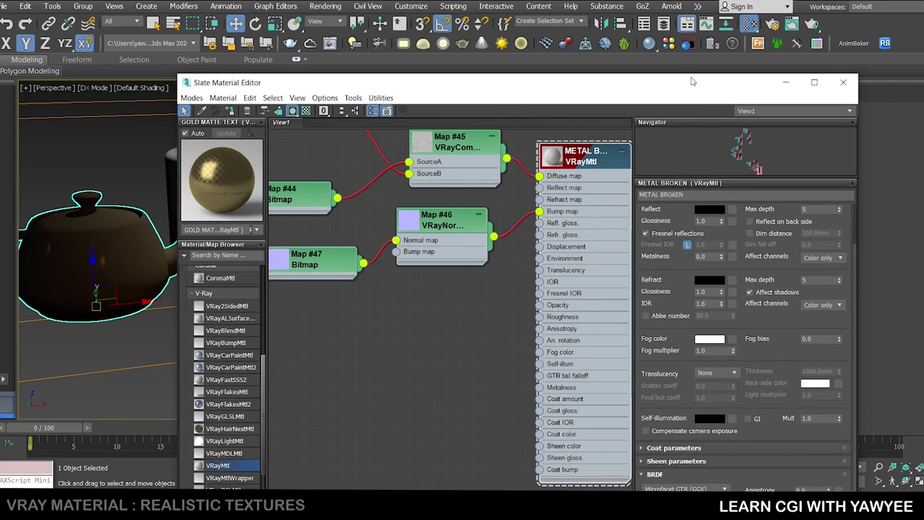
{"action": "left_click_drag", "start_coordinate": [681, 86], "coordinate": [672, 27]}
{"action": "left_click", "coordinate": [635, 452]}
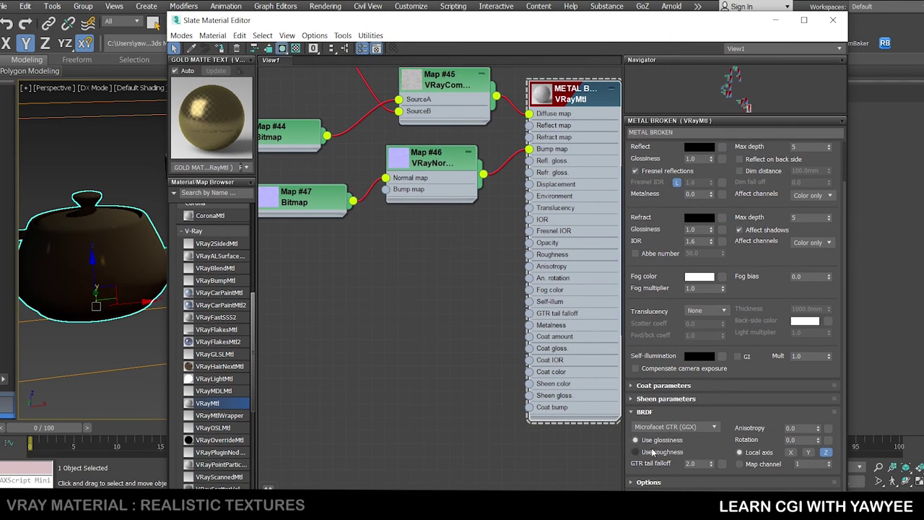
- Connect a new Bitmap to METAL BROKEN's reflection roughness input, loading TexturesCom_Metal_SteelBattered_1K_roughness
{"action": "middle_click_drag", "start_coordinate": [471, 299], "coordinate": [485, 337]}
{"action": "left_click_drag", "start_coordinate": [466, 209], "coordinate": [466, 196]}
{"action": "left_click_drag", "start_coordinate": [547, 207], "coordinate": [447, 262]}
{"action": "mouse_move", "coordinate": [486, 282]}
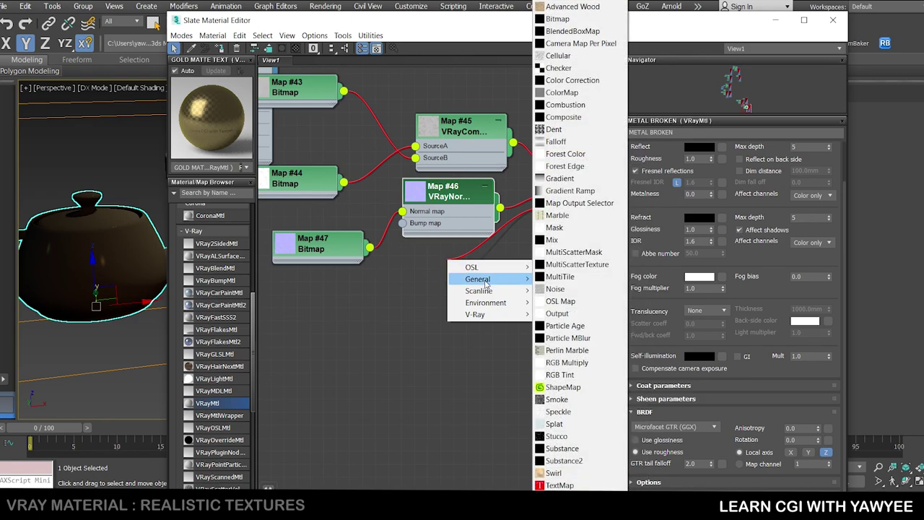
{"action": "left_click", "coordinate": [557, 18]}
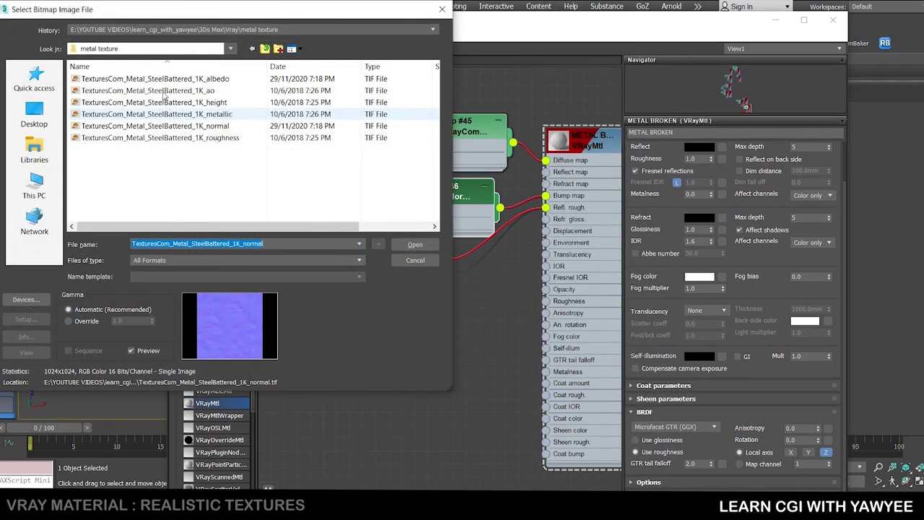
{"action": "double_click", "coordinate": [159, 137]}
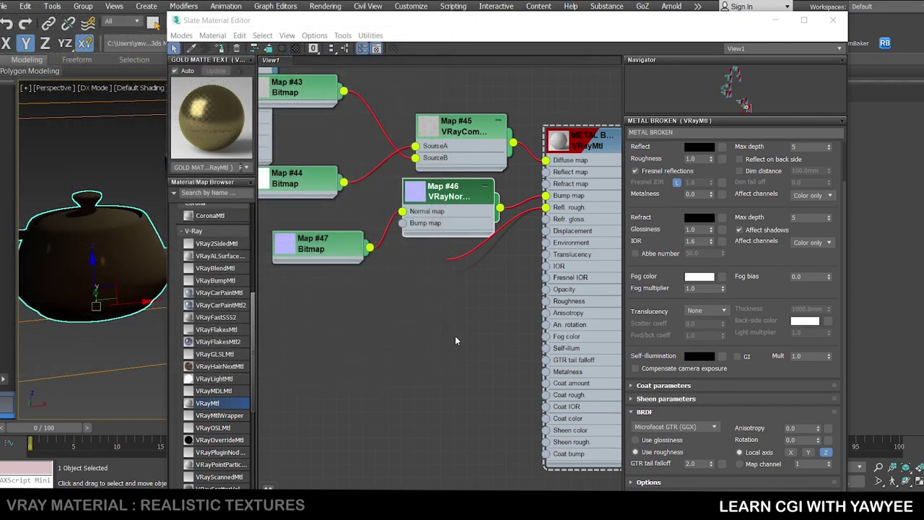
{"action": "middle_click_drag", "start_coordinate": [419, 278], "coordinate": [410, 292]}
{"action": "left_click_drag", "start_coordinate": [416, 274], "coordinate": [403, 292]}
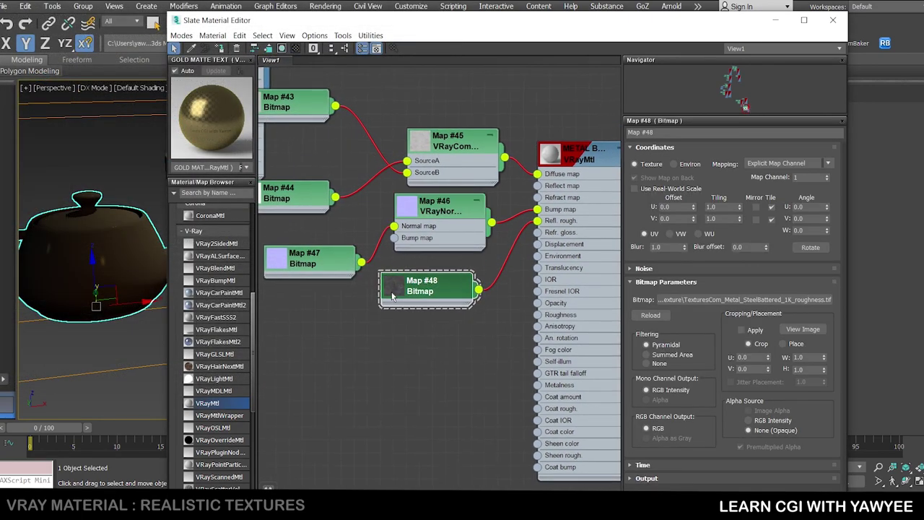
- Reload the roughness bitmap with its gamma overridden to 1.0 and shift the METAL BROKEN node slightly away from its maps
{"action": "left_click", "coordinate": [708, 299]}
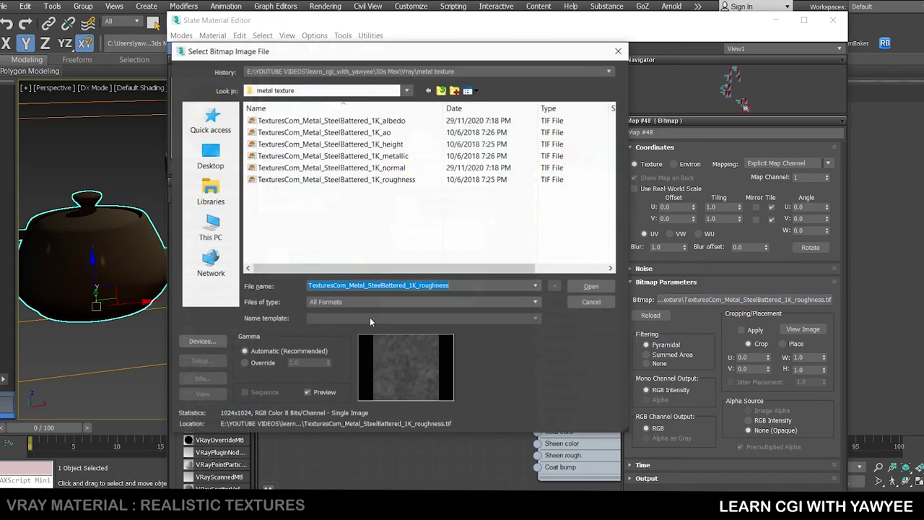
{"action": "left_click", "coordinate": [590, 285]}
{"action": "middle_click_drag", "start_coordinate": [426, 317], "coordinate": [404, 312]}
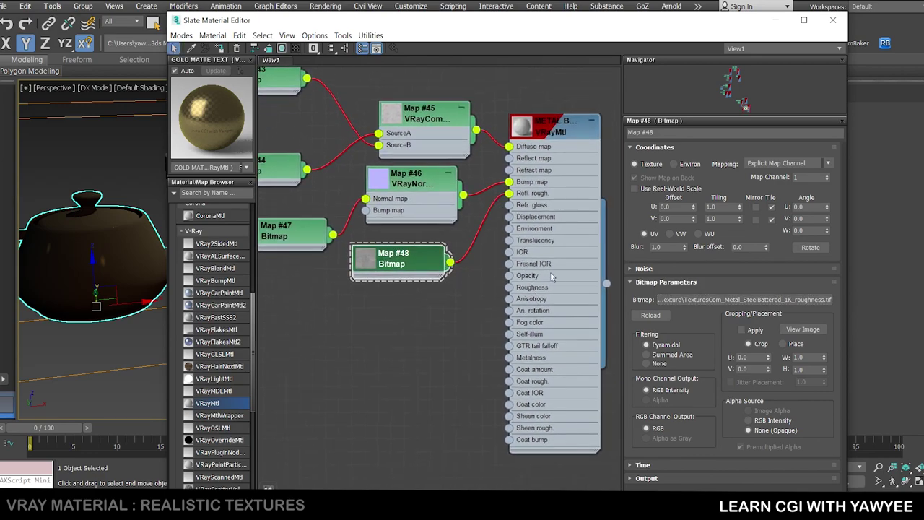
{"action": "left_click_drag", "start_coordinate": [557, 124], "coordinate": [570, 136]}
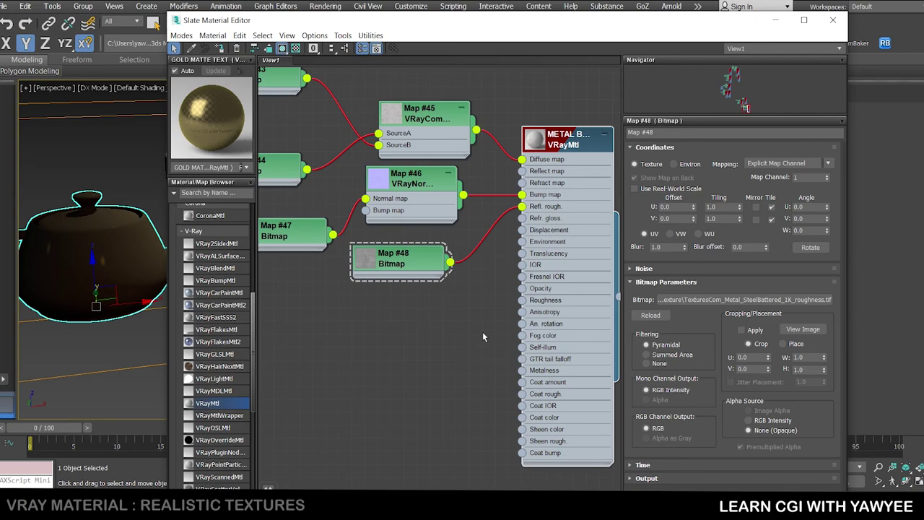
- Connect a new Bitmap to METAL BROKEN's displacement input, loading TexturesCom_Metal_SteelBattered_1K_height
{"action": "left_click_drag", "start_coordinate": [523, 230], "coordinate": [397, 298]}
{"action": "mouse_move", "coordinate": [430, 316]}
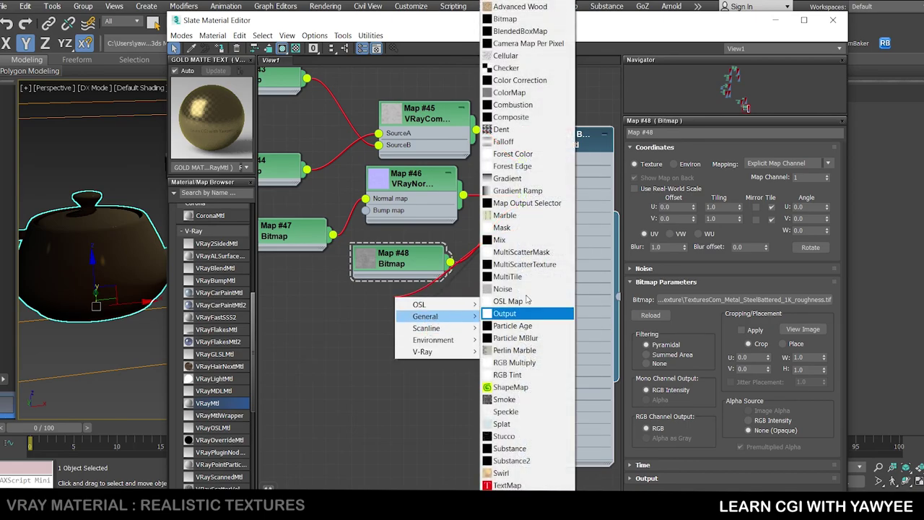
{"action": "left_click", "coordinate": [505, 19]}
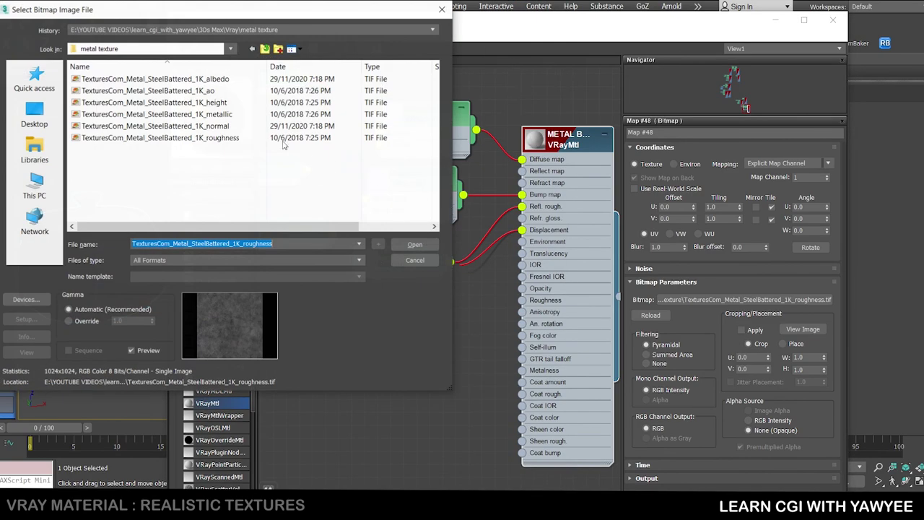
{"action": "left_click", "coordinate": [207, 103]}
{"action": "left_click", "coordinate": [415, 244]}
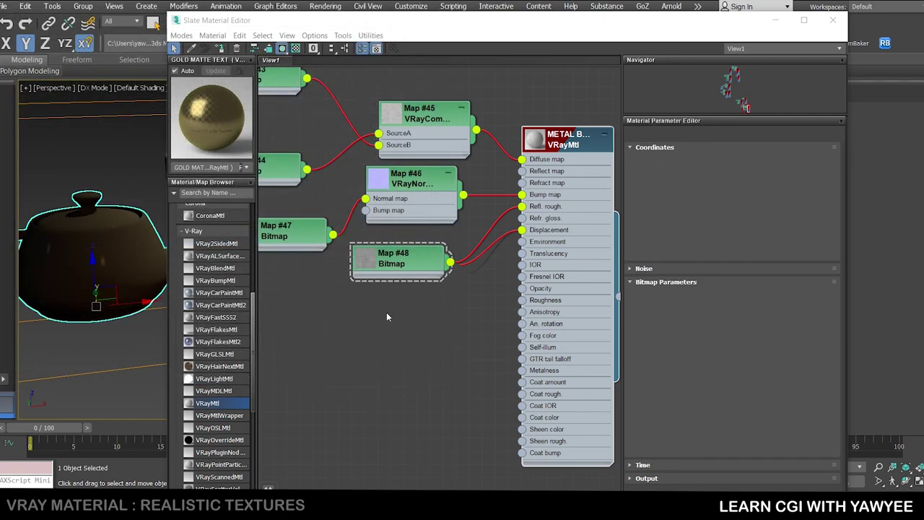
{"action": "left_click", "coordinate": [377, 299]}
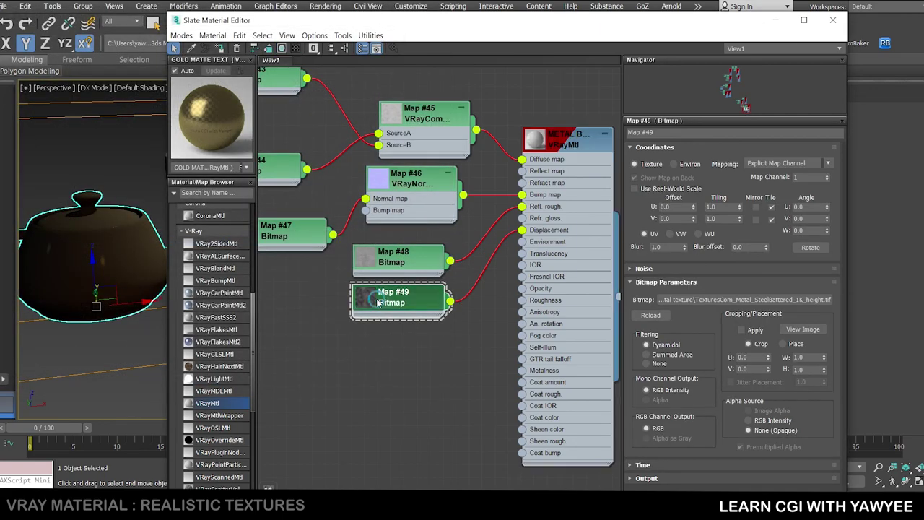
- Reload the height bitmap with its gamma overridden to 1.0 and place its node below the roughness bitmap
{"action": "left_click", "coordinate": [690, 301]}
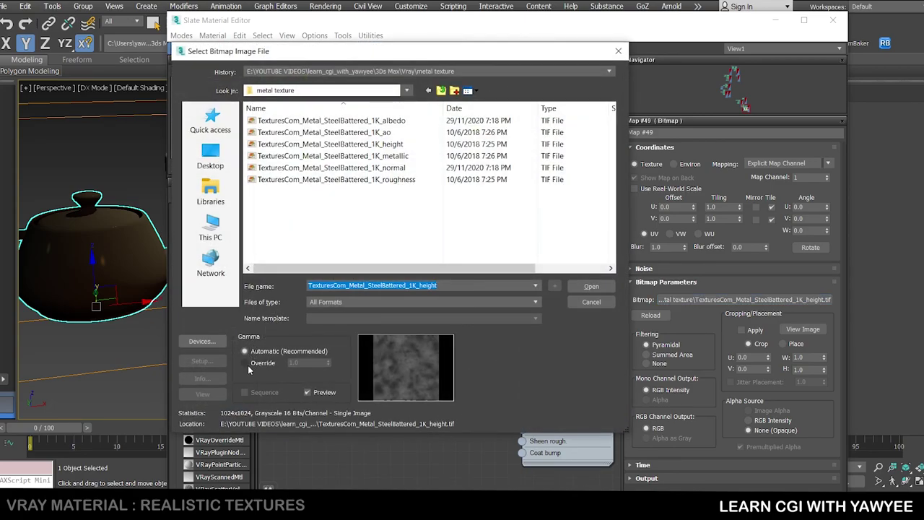
{"action": "left_click", "coordinate": [592, 286]}
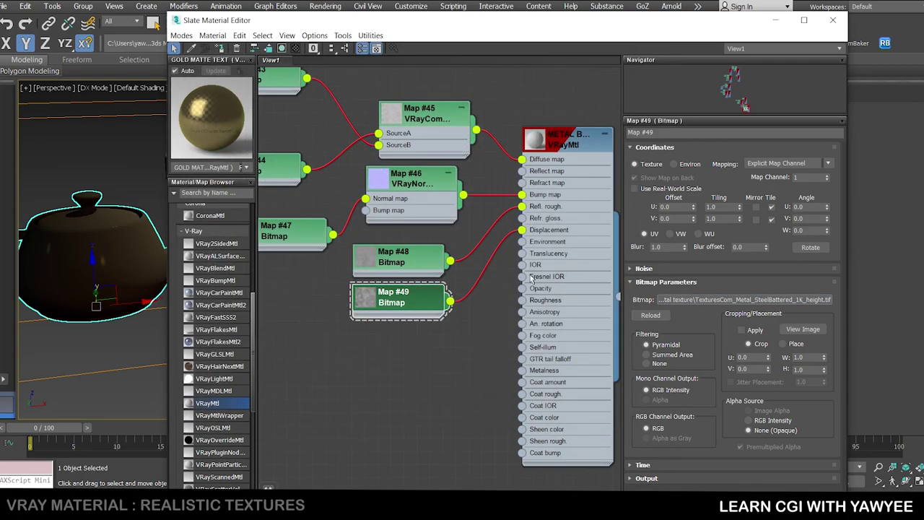
{"action": "left_click_drag", "start_coordinate": [412, 307], "coordinate": [398, 320]}
{"action": "middle_click_drag", "start_coordinate": [443, 359], "coordinate": [414, 321]}
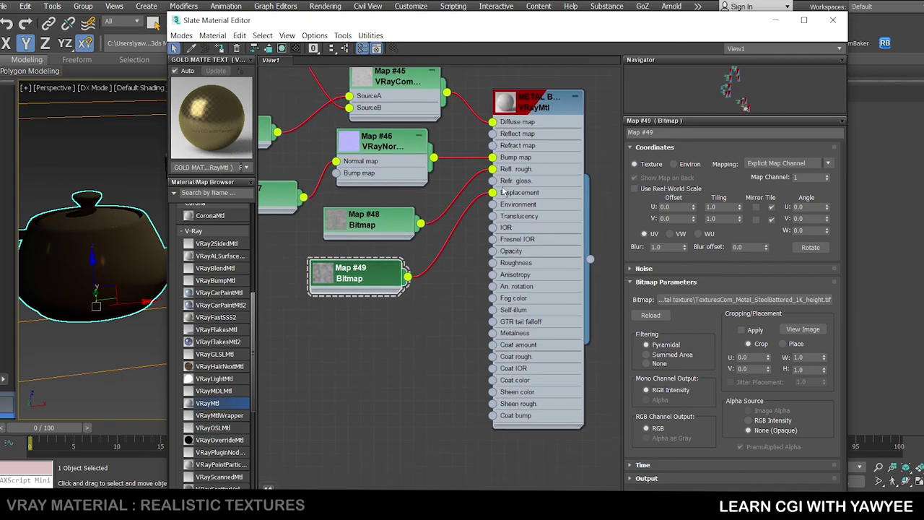
- Connect a new Bitmap to METAL BROKEN's metalness input, loading TexturesCom_Metal_SteelBattered_1K_metallic
{"action": "left_click_drag", "start_coordinate": [493, 333], "coordinate": [452, 352]}
{"action": "mouse_move", "coordinate": [455, 368]}
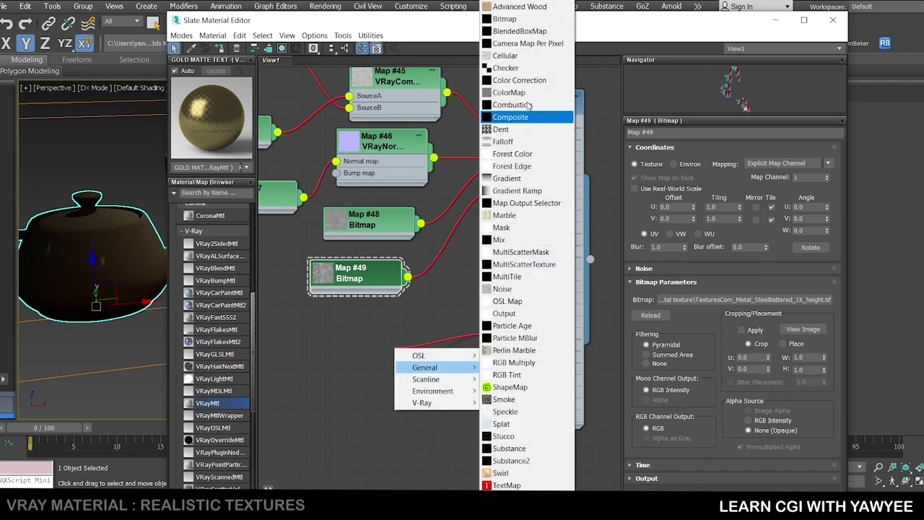
{"action": "left_click", "coordinate": [505, 19]}
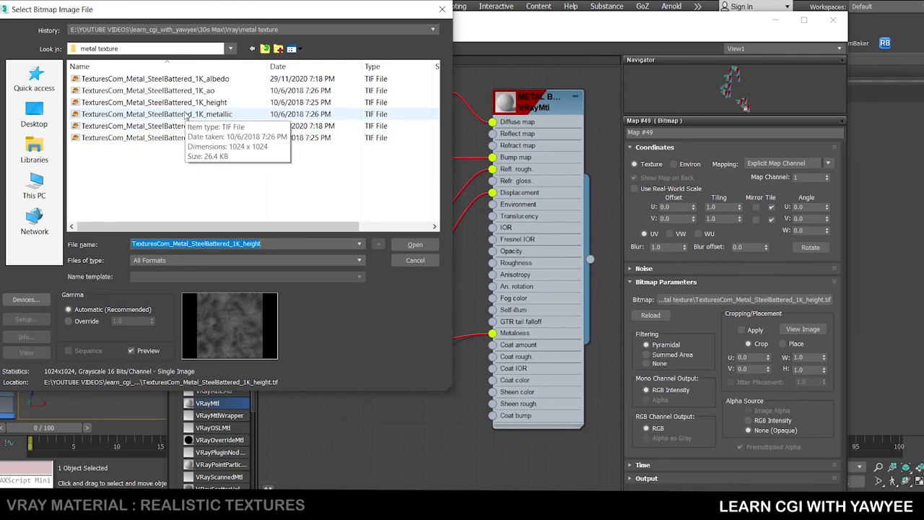
{"action": "left_click", "coordinate": [194, 114]}
{"action": "left_click", "coordinate": [415, 245]}
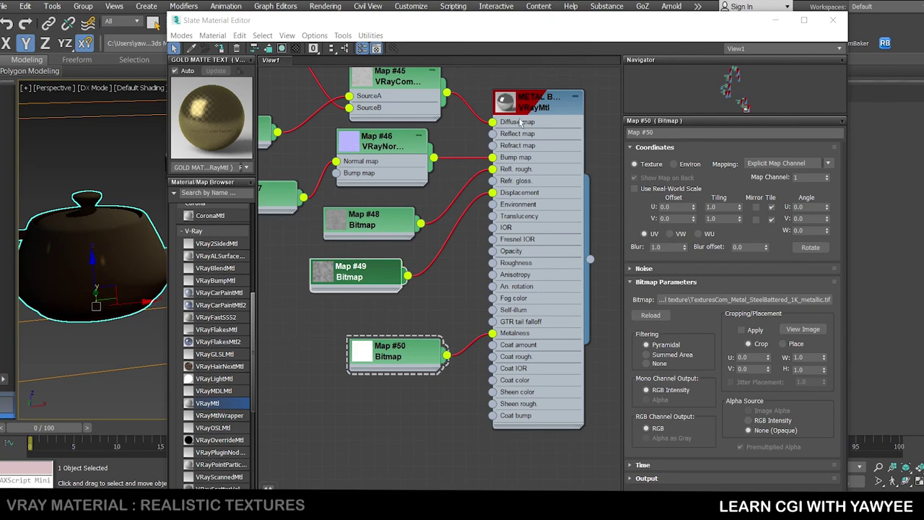
- Reload the metallic bitmap, TexturesCom_Metal_SteelBattered_1K_metallic, with its gamma overridden to 1.0
{"action": "left_click_drag", "start_coordinate": [502, 21], "coordinate": [607, 32]}
{"action": "double_click", "coordinate": [624, 116]}
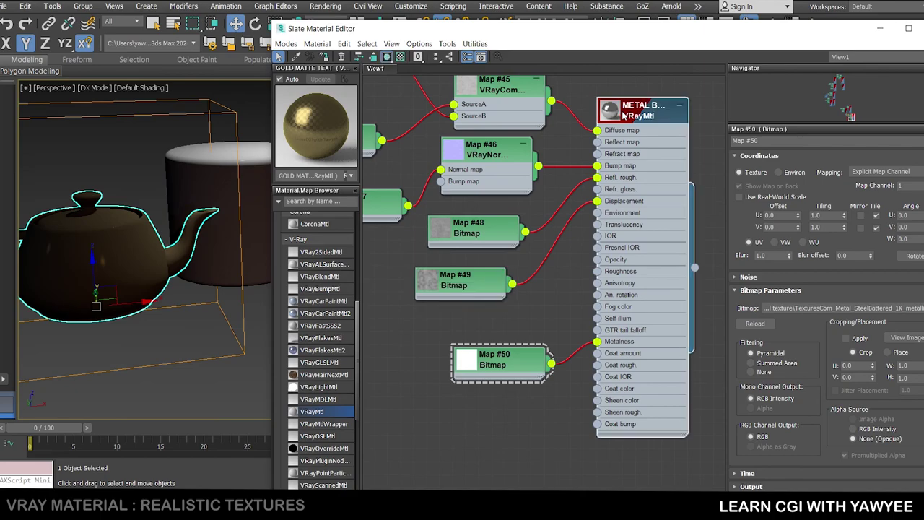
{"action": "left_click", "coordinate": [469, 365]}
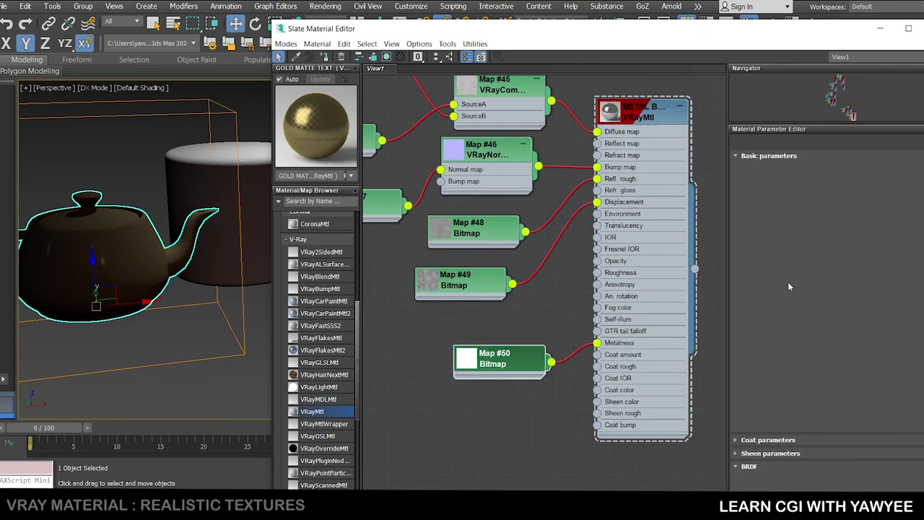
{"action": "left_click", "coordinate": [800, 309]}
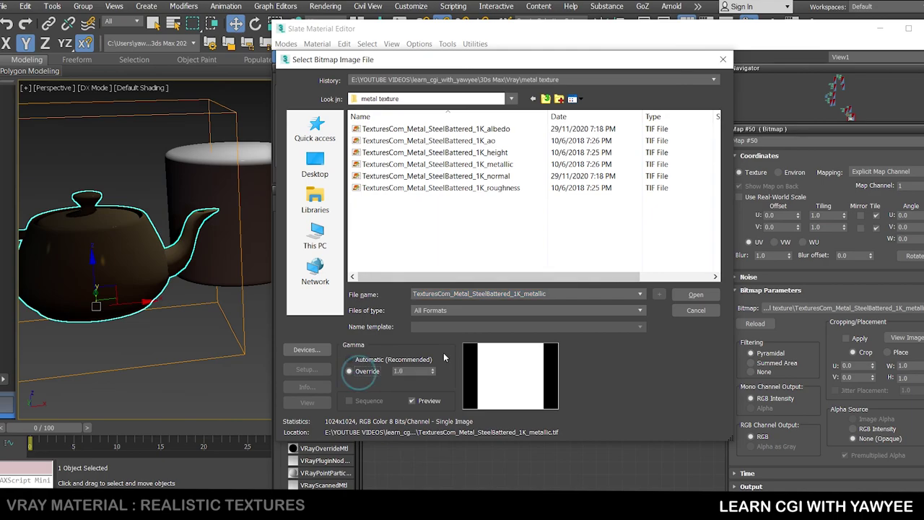
{"action": "left_click", "coordinate": [696, 294]}
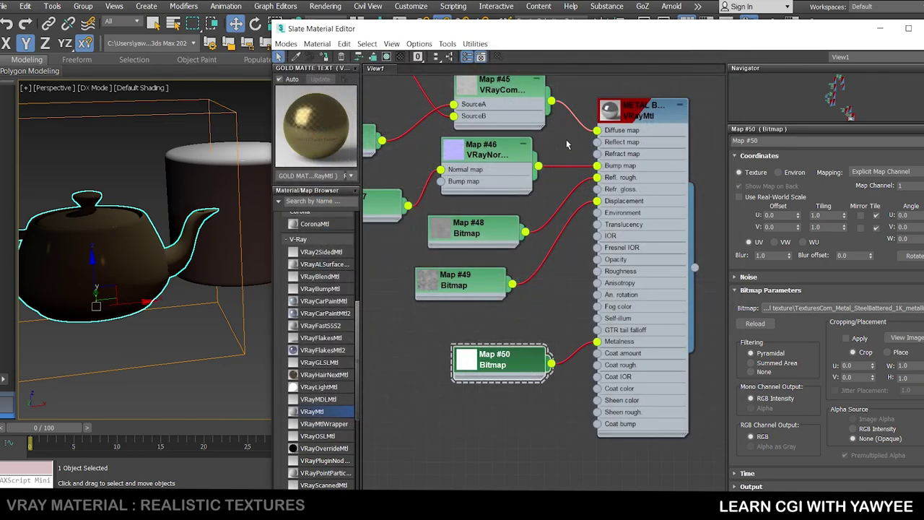
- Select the sphere in the perspective view and assign the METAL BROKEN material to it
{"action": "left_click", "coordinate": [617, 162]}
{"action": "left_click_drag", "start_coordinate": [715, 30], "coordinate": [689, 47]}
{"action": "left_click_drag", "start_coordinate": [488, 44], "coordinate": [604, 222]}
{"action": "scroll", "coordinate": [517, 338], "scroll_direction": "down", "scroll_amount": 2}
{"action": "left_click", "coordinate": [373, 150]}
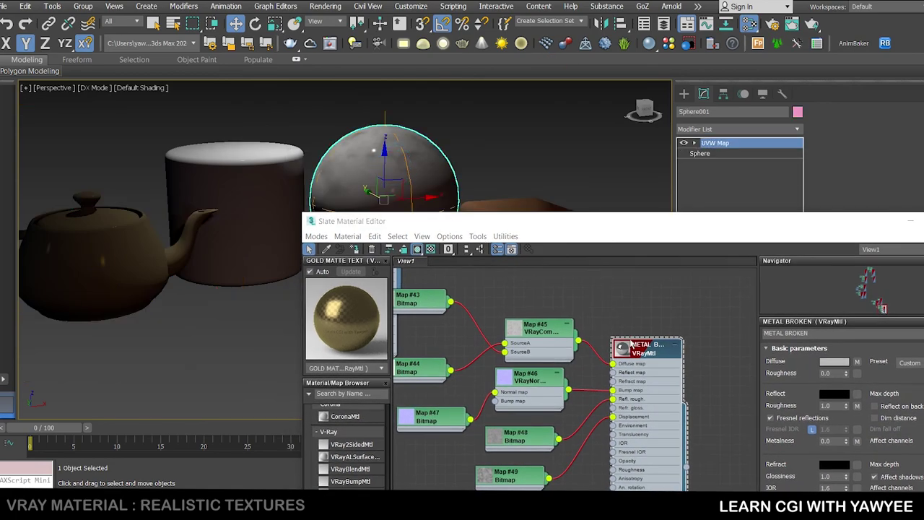
{"action": "right_click", "coordinate": [630, 346]}
{"action": "left_click", "coordinate": [673, 39]}
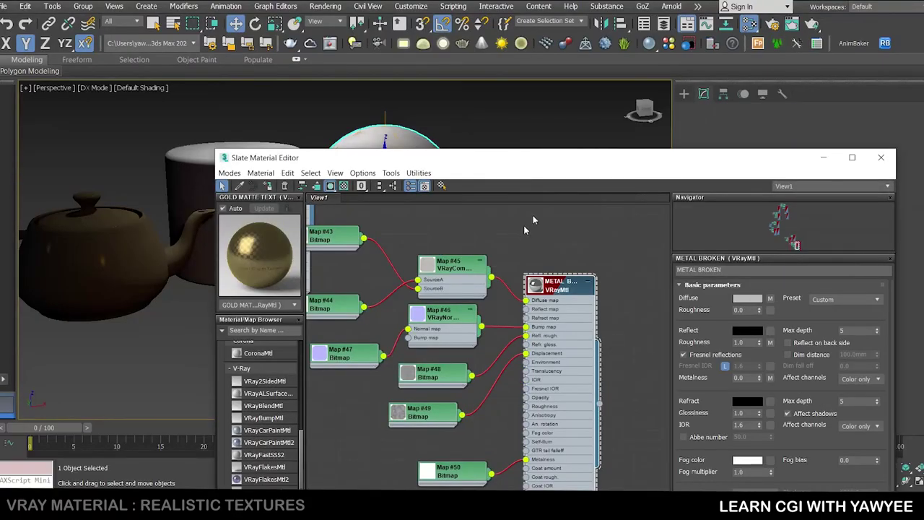
- Set METAL BROKEN's bump map amount to 60 and its displacement map amount to 10
{"action": "left_click_drag", "start_coordinate": [560, 160], "coordinate": [468, 67]}
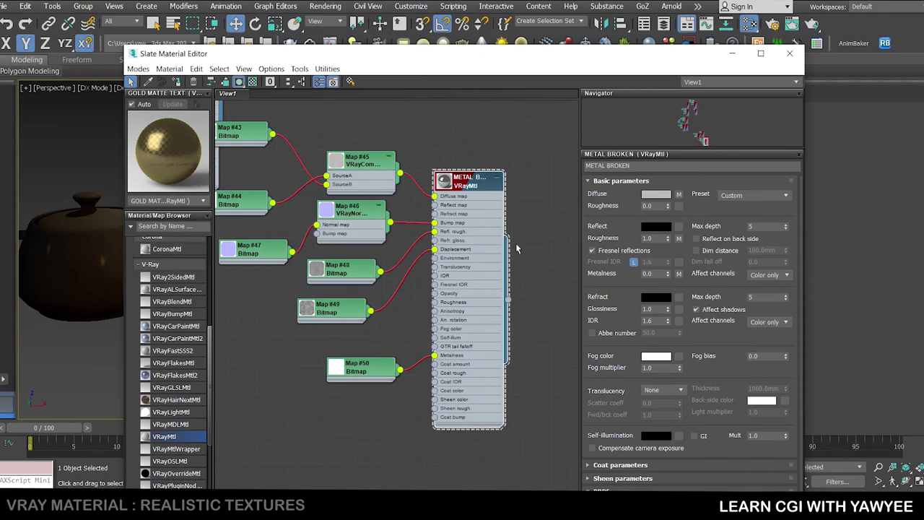
{"action": "middle_click_drag", "start_coordinate": [538, 290], "coordinate": [532, 250]}
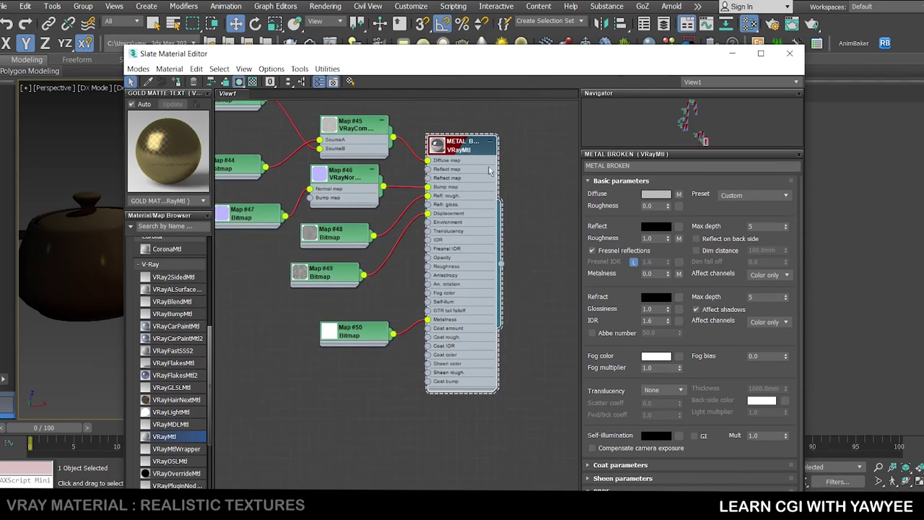
{"action": "left_click_drag", "start_coordinate": [799, 253], "coordinate": [805, 325]}
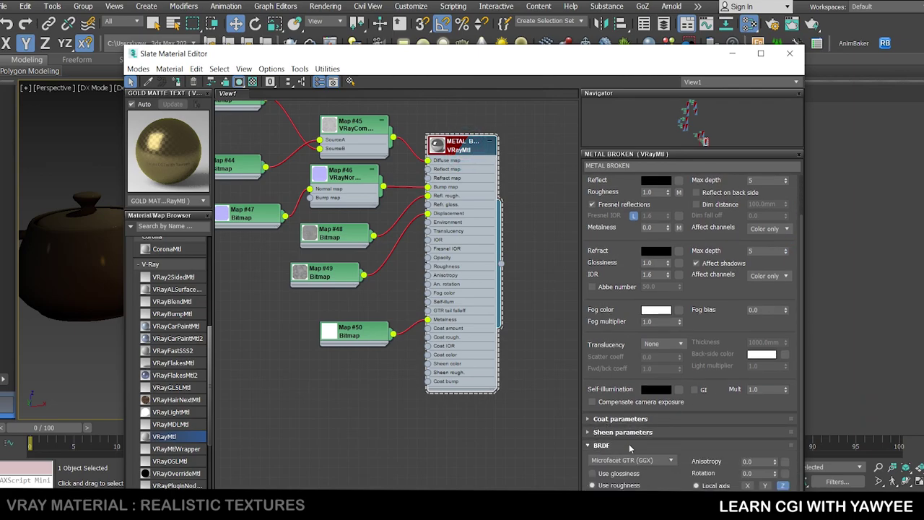
{"action": "left_click", "coordinate": [607, 445]}
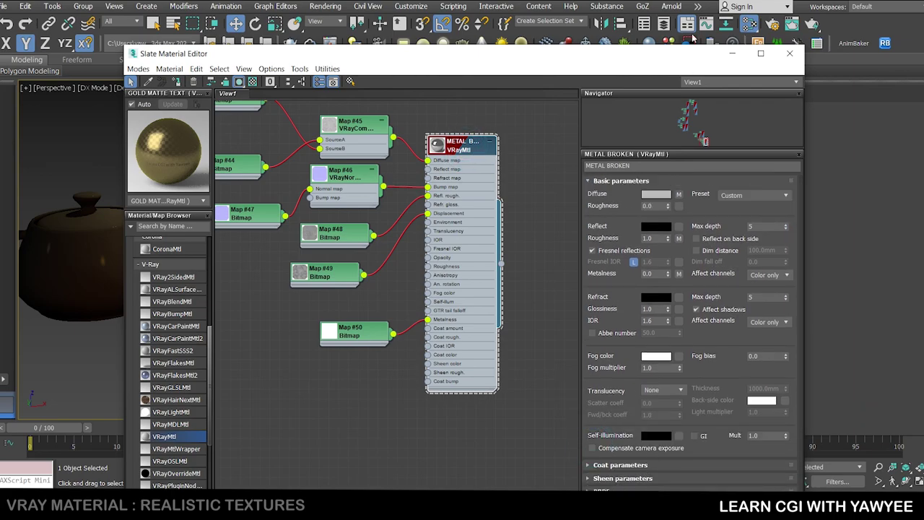
{"action": "left_click_drag", "start_coordinate": [675, 56], "coordinate": [681, 2]}
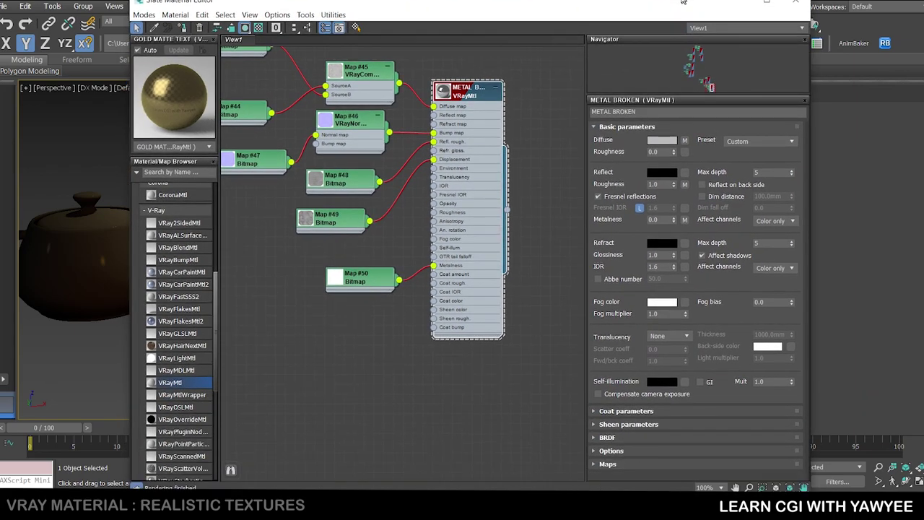
{"action": "left_click", "coordinate": [606, 464]}
{"action": "double_click", "coordinate": [639, 246]}
{"action": "type", "text": "60"}
{"action": "key", "text": "Return"}
{"action": "key", "text": "Tab"}
{"action": "type", "text": "10"}
{"action": "key", "text": "Return"}
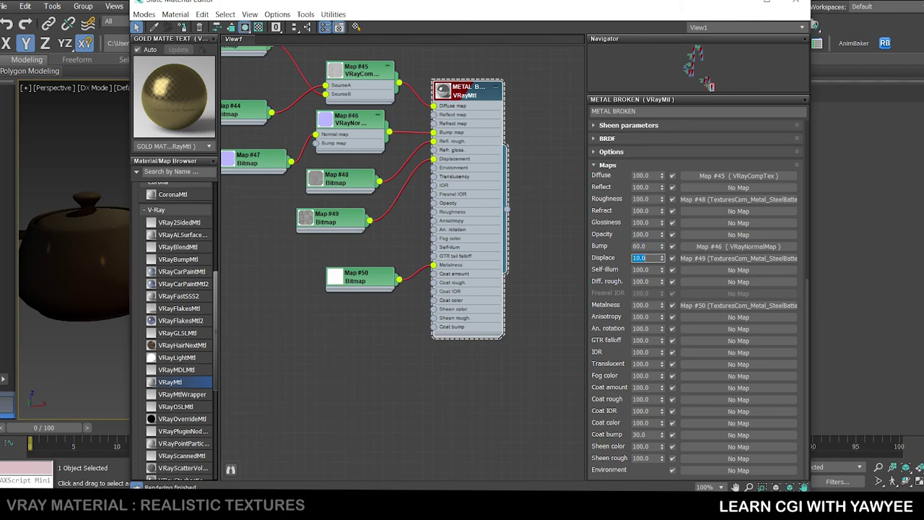
- Compare the UVW Map parameters of the chamfered cylinder and the sphere, leaving the sphere selected
{"action": "left_click", "coordinate": [738, 4]}
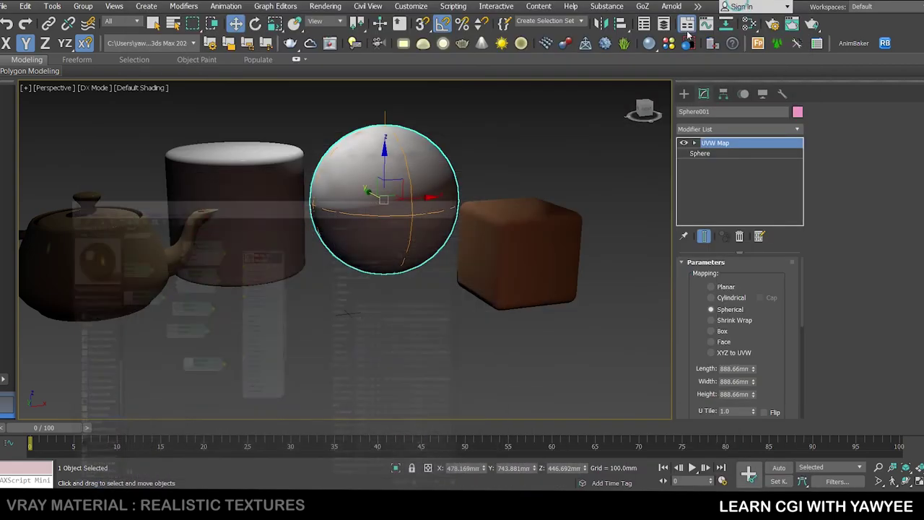
{"action": "left_click", "coordinate": [268, 171]}
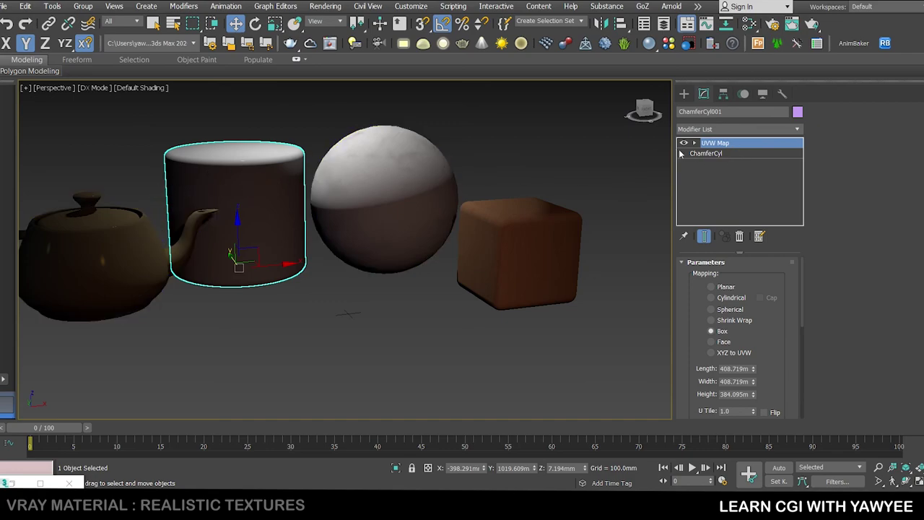
{"action": "left_click_drag", "start_coordinate": [779, 303], "coordinate": [780, 250]}
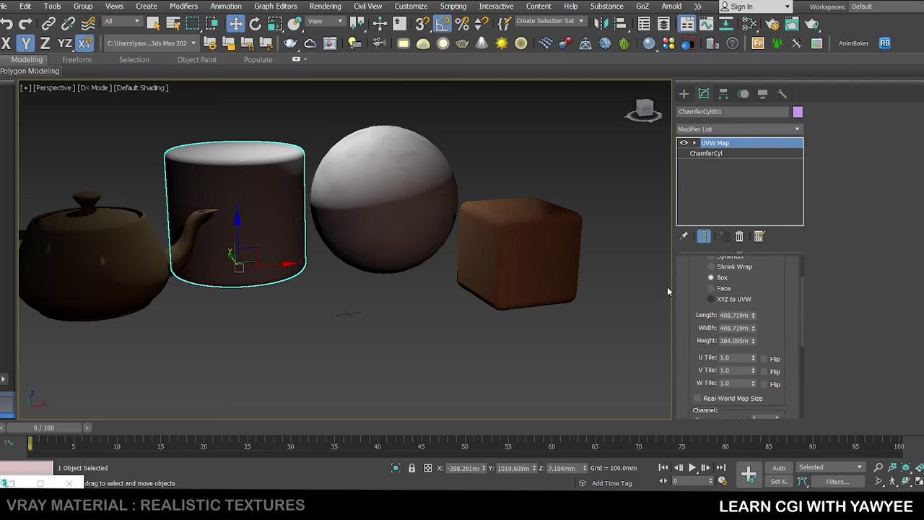
{"action": "left_click", "coordinate": [419, 190]}
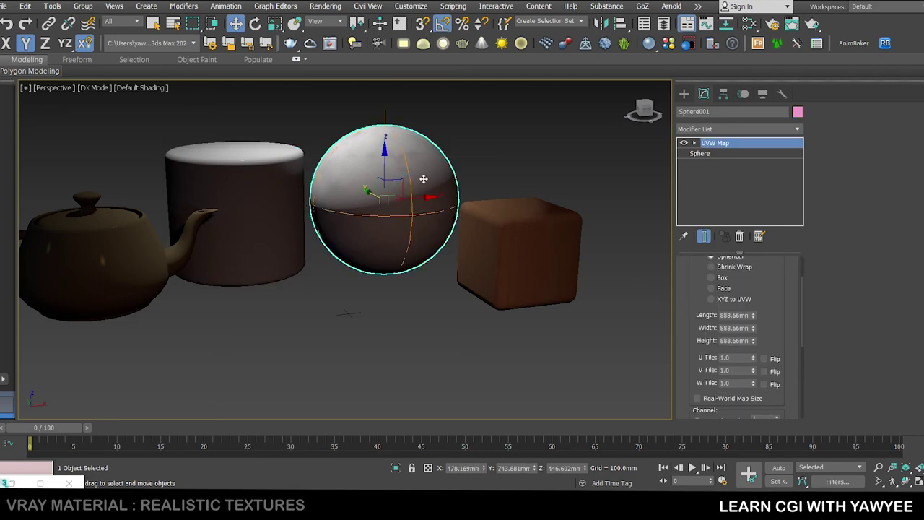
{"action": "left_click", "coordinate": [749, 23]}
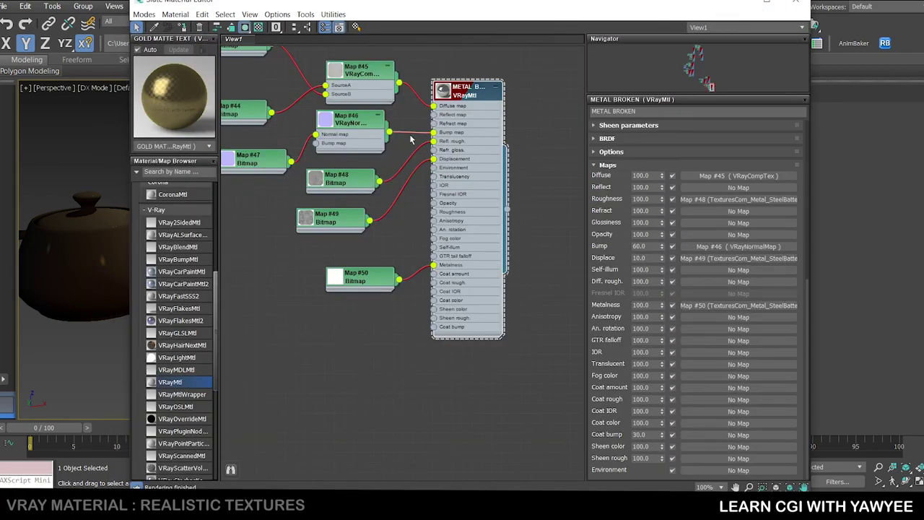
- Show METAL BROKEN's SteelBattered albedo bitmap in the viewport and assign the material to the selected sphere again
{"action": "left_click_drag", "start_coordinate": [455, 3], "coordinate": [587, 105]}
{"action": "middle_click_drag", "start_coordinate": [557, 177], "coordinate": [620, 259]}
{"action": "left_click", "coordinate": [433, 228]}
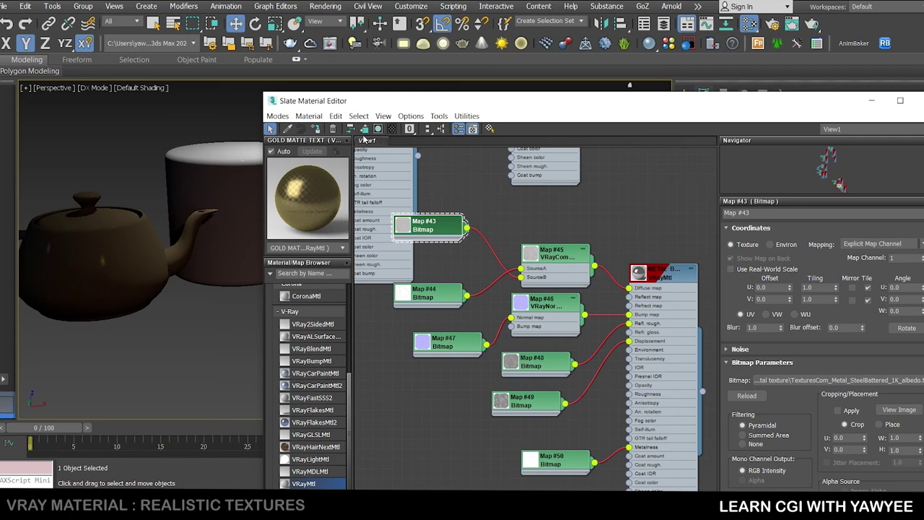
{"action": "left_click_drag", "start_coordinate": [445, 100], "coordinate": [397, 174]}
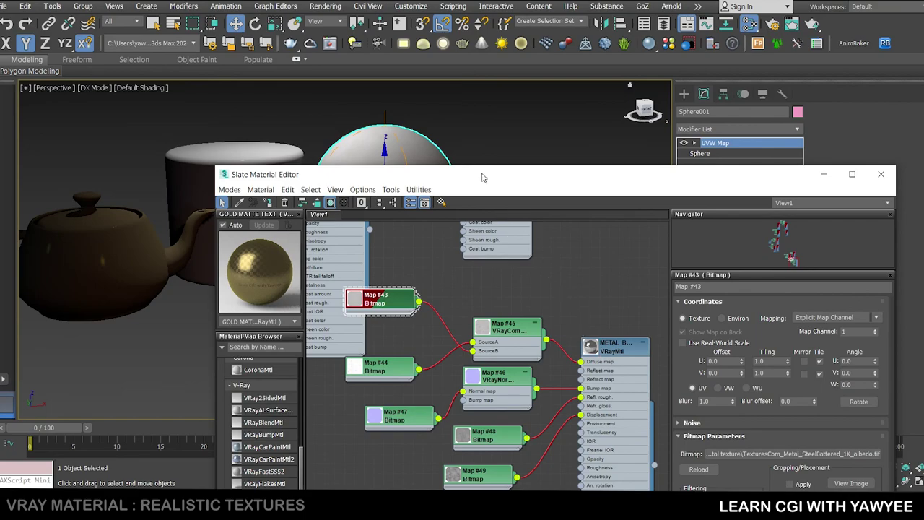
{"action": "right_click", "coordinate": [603, 346]}
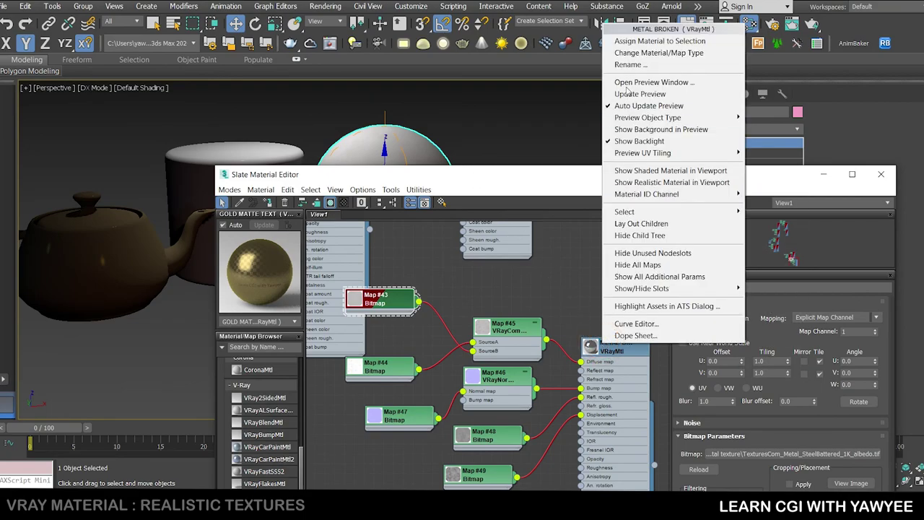
{"action": "left_click", "coordinate": [658, 42]}
{"action": "middle_click_drag", "start_coordinate": [481, 132], "coordinate": [501, 125]}
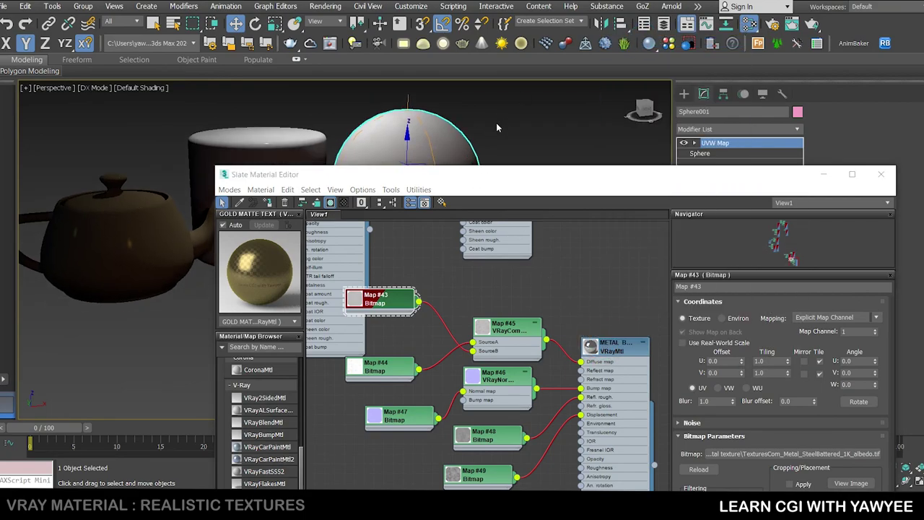
{"action": "left_click_drag", "start_coordinate": [452, 180], "coordinate": [391, 281]}
{"action": "scroll", "coordinate": [435, 175], "scroll_direction": "up", "scroll_amount": 5}
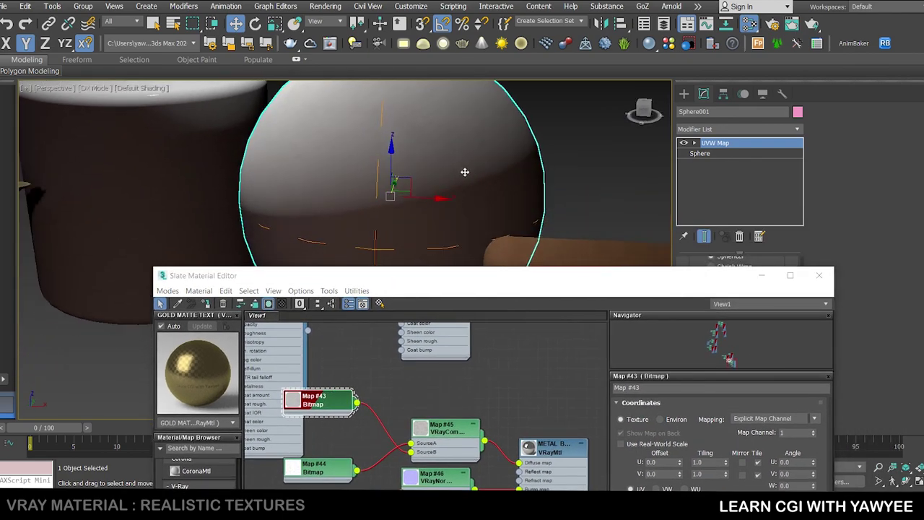
{"action": "scroll", "coordinate": [460, 174], "scroll_direction": "up", "scroll_amount": 2}
{"action": "scroll", "coordinate": [426, 143], "scroll_direction": "up", "scroll_amount": 3}
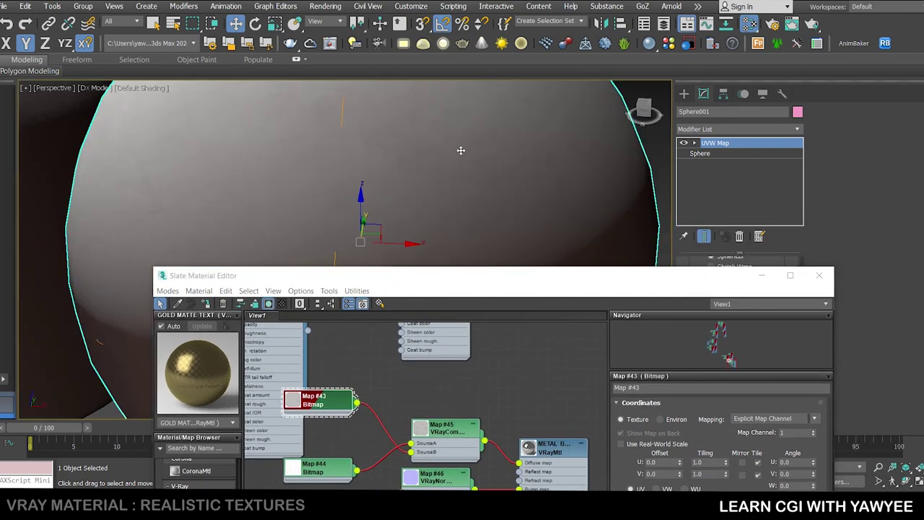
{"action": "scroll", "coordinate": [461, 150], "scroll_direction": "down", "scroll_amount": 4}
- Show METAL BROKEN's SteelBattered normal bitmap on the sphere in the viewport
{"action": "left_click_drag", "start_coordinate": [498, 279], "coordinate": [533, 179]}
{"action": "middle_click_drag", "start_coordinate": [445, 413], "coordinate": [456, 356]}
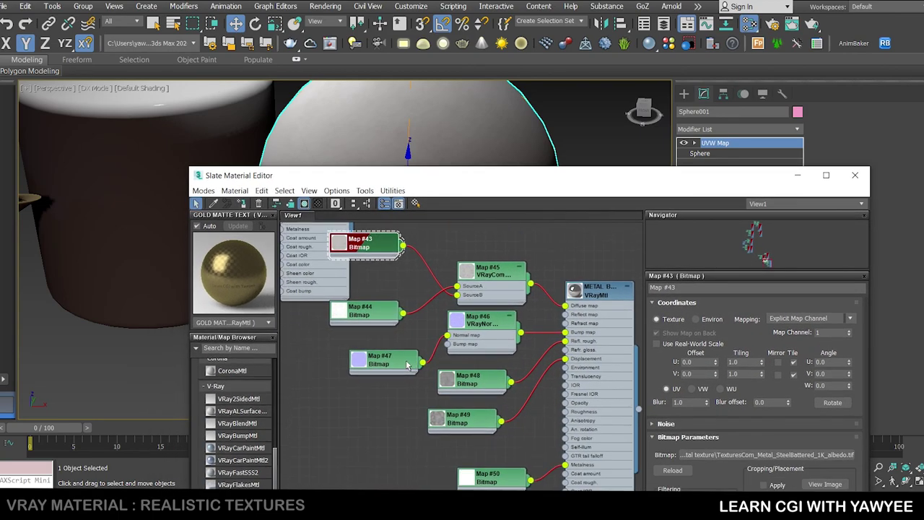
{"action": "double_click", "coordinate": [384, 365]}
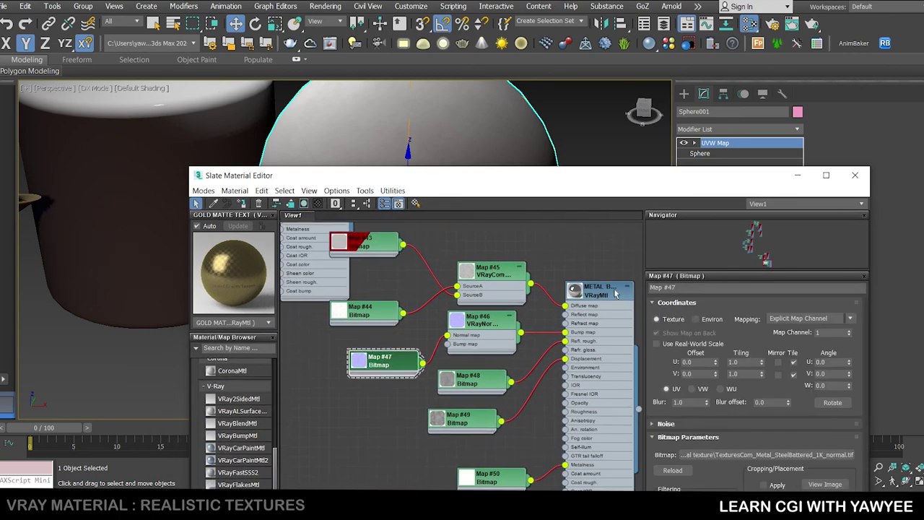
{"action": "left_click_drag", "start_coordinate": [481, 178], "coordinate": [454, 338]}
{"action": "scroll", "coordinate": [482, 187], "scroll_direction": "down", "scroll_amount": 3}
{"action": "middle_click_drag", "start_coordinate": [482, 186], "coordinate": [527, 187], "text": "alt"}
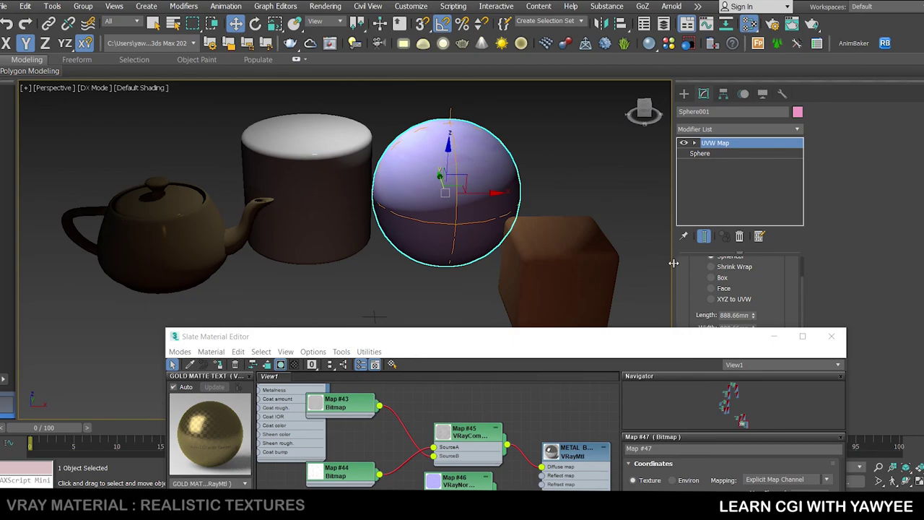
{"action": "left_click_drag", "start_coordinate": [665, 340], "coordinate": [524, 324]}
{"action": "middle_click_drag", "start_coordinate": [550, 195], "coordinate": [425, 145], "text": "alt"}
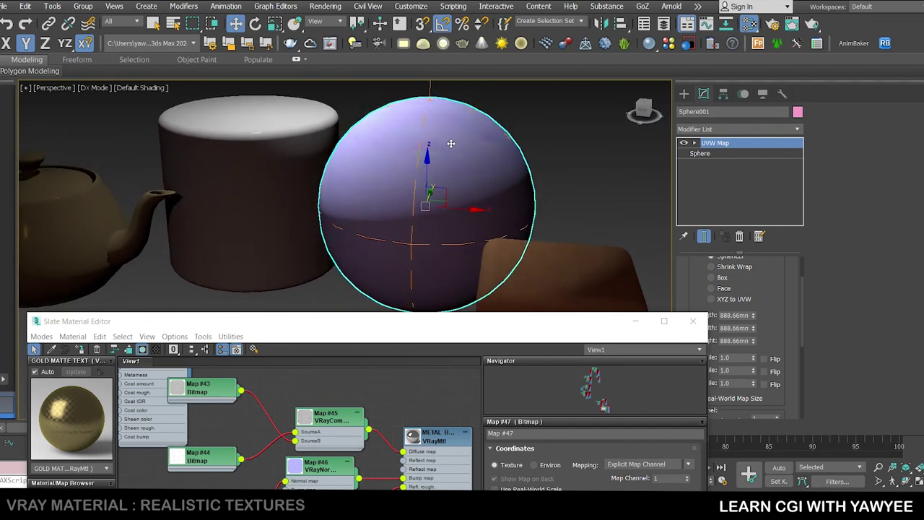
- Set the U, V and W tiling of the sphere's UVW Map modifier to 2.0
{"action": "left_click_drag", "start_coordinate": [772, 317], "coordinate": [771, 285]}
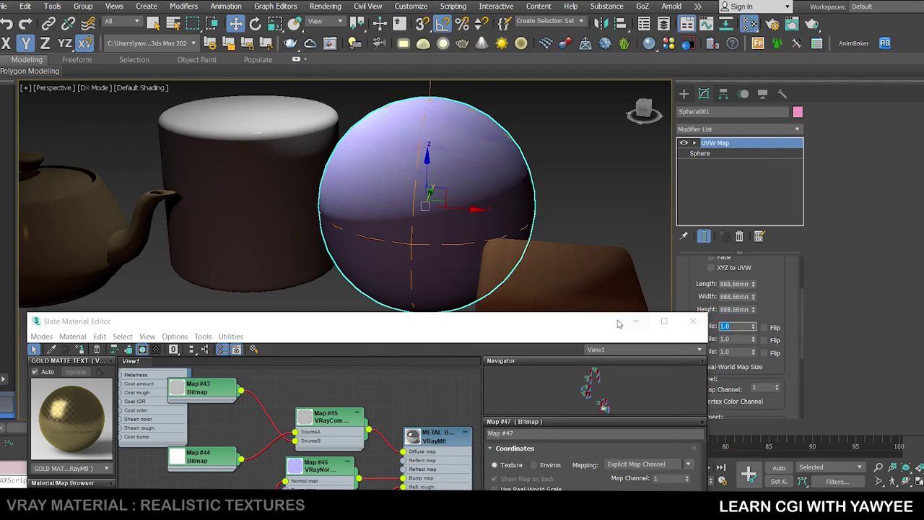
{"action": "left_click_drag", "start_coordinate": [621, 321], "coordinate": [560, 318]}
{"action": "double_click", "coordinate": [731, 326]}
{"action": "type", "text": "2"}
{"action": "key", "text": "Tab"}
{"action": "key", "text": "Tab"}
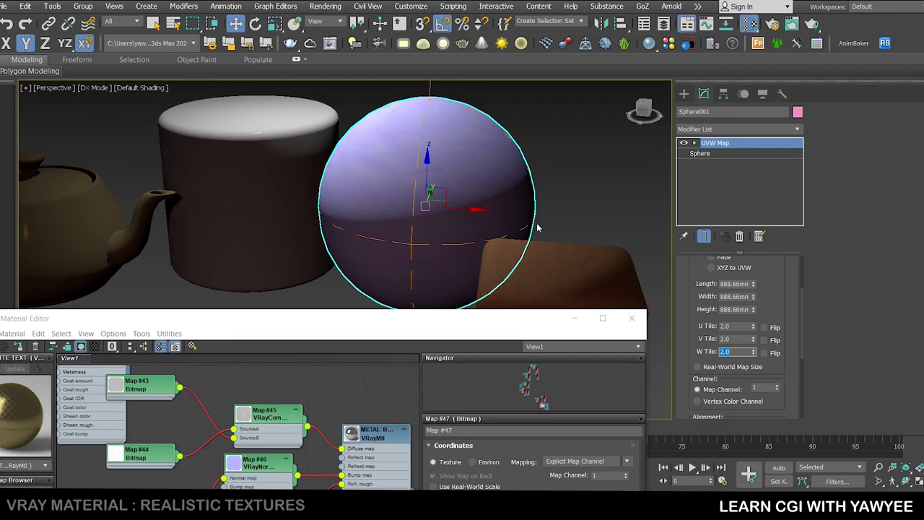
{"action": "left_click", "coordinate": [289, 323]}
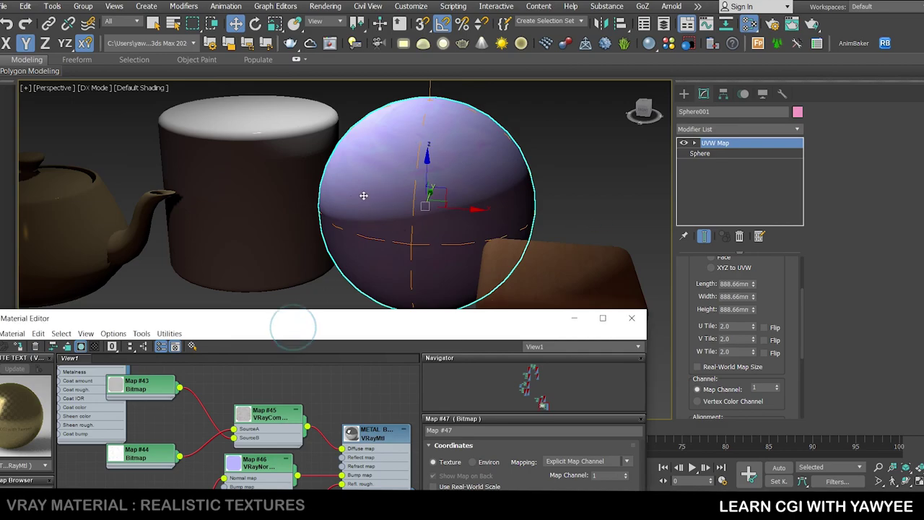
- Show the shaded METAL BROKEN material on the sphere in the viewport, and view the grey checker image in Photos
{"action": "left_click_drag", "start_coordinate": [326, 314], "coordinate": [420, 176]}
{"action": "double_click", "coordinate": [460, 307]}
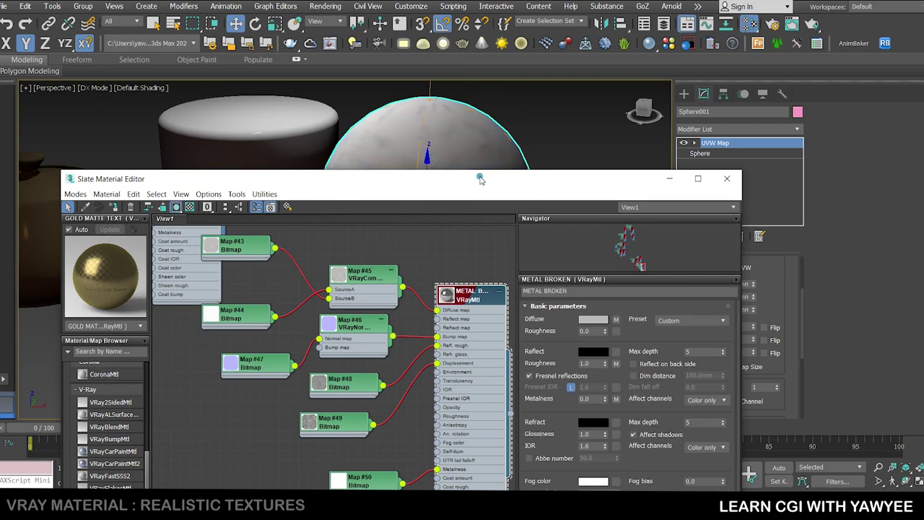
{"action": "left_click_drag", "start_coordinate": [480, 177], "coordinate": [435, 291]}
{"action": "left_click", "coordinate": [715, 505]}
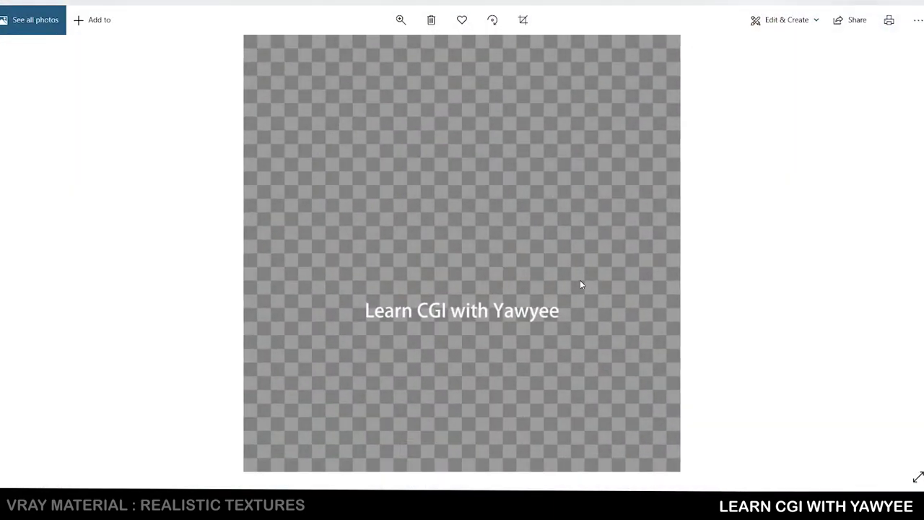
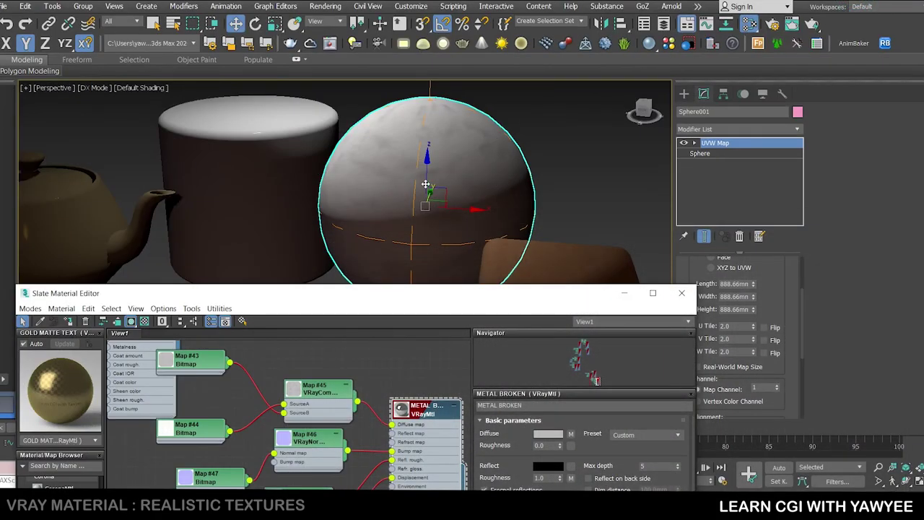
- Move the METAL BROKEN node lower in the node view and lay out its child nodes
{"action": "left_click_drag", "start_coordinate": [514, 293], "coordinate": [572, 127]}
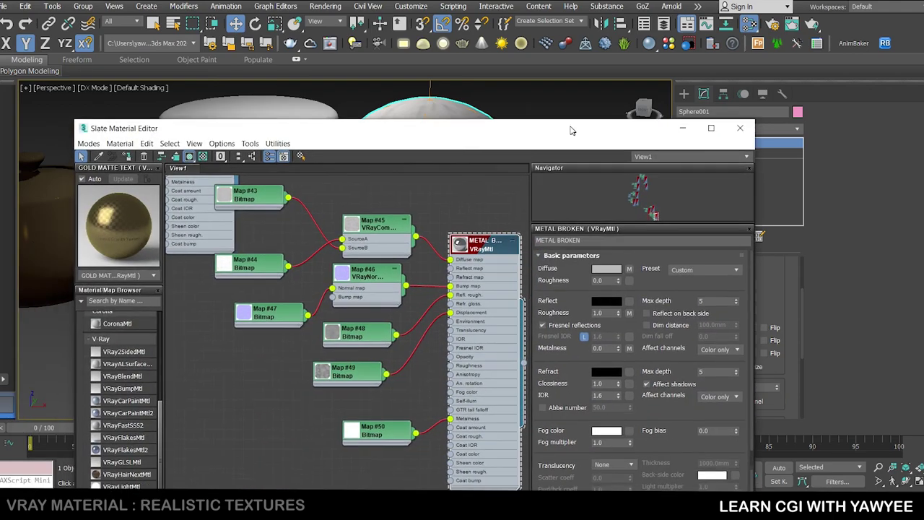
{"action": "scroll", "coordinate": [368, 371], "scroll_direction": "down", "scroll_amount": 6}
{"action": "middle_click_drag", "start_coordinate": [332, 383], "coordinate": [347, 333]}
{"action": "scroll", "coordinate": [370, 302], "scroll_direction": "up", "scroll_amount": 3}
{"action": "left_click_drag", "start_coordinate": [464, 306], "coordinate": [465, 367]}
{"action": "right_click", "coordinate": [466, 364]}
{"action": "mouse_move", "coordinate": [531, 171]}
{"action": "left_click", "coordinate": [538, 242]}
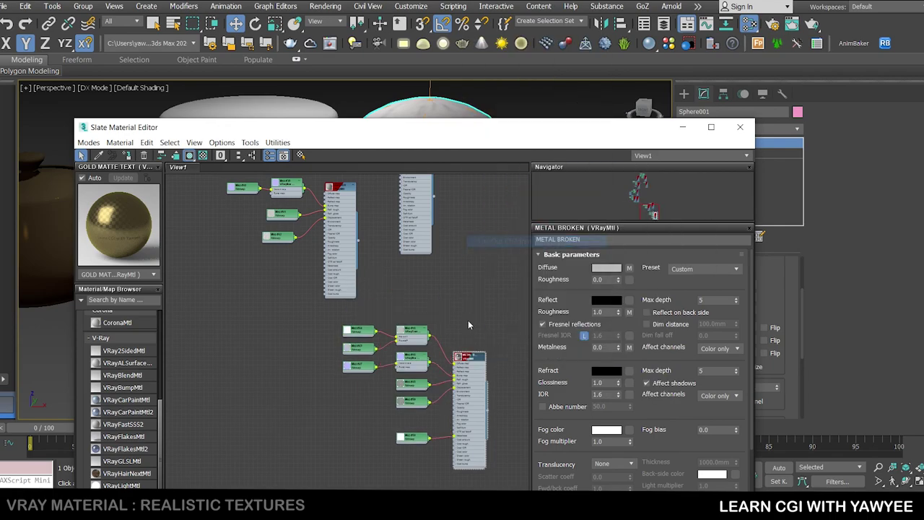
- Move several METAL BROKEN map nodes away from their group, and restore their arrangement with Lay Out Children
{"action": "middle_click_drag", "start_coordinate": [465, 297], "coordinate": [469, 288]}
{"action": "scroll", "coordinate": [469, 288], "scroll_direction": "down", "scroll_amount": 3}
{"action": "left_click_drag", "start_coordinate": [444, 302], "coordinate": [445, 256]}
{"action": "left_click_drag", "start_coordinate": [414, 303], "coordinate": [408, 256]}
{"action": "left_click", "coordinate": [411, 310]}
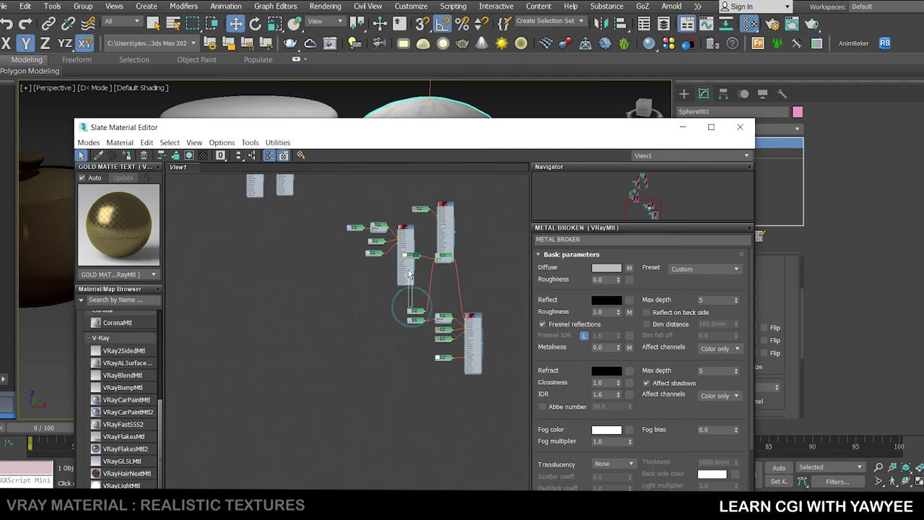
{"action": "left_click_drag", "start_coordinate": [412, 314], "coordinate": [405, 281]}
{"action": "left_click_drag", "start_coordinate": [417, 325], "coordinate": [393, 287]}
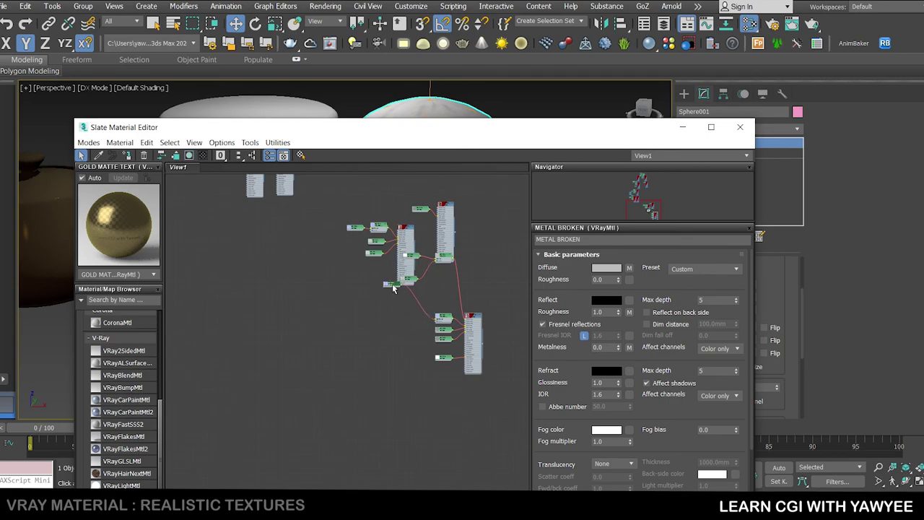
{"action": "scroll", "coordinate": [420, 261], "scroll_direction": "up", "scroll_amount": 2}
{"action": "mouse_move", "coordinate": [438, 323]}
{"action": "left_mouse_down"}
{"action": "mouse_move", "coordinate": [437, 251]}
{"action": "mouse_move", "coordinate": [439, 333]}
{"action": "left_mouse_up"}
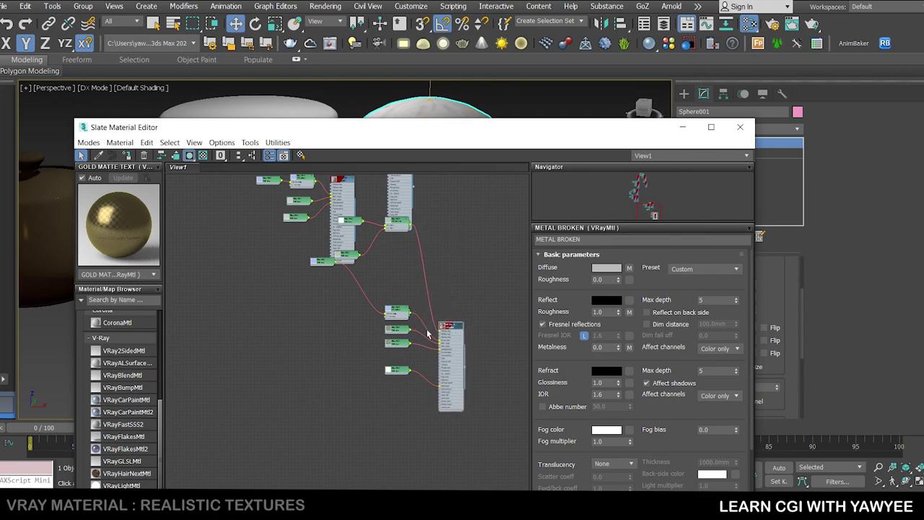
{"action": "right_click", "coordinate": [455, 331]}
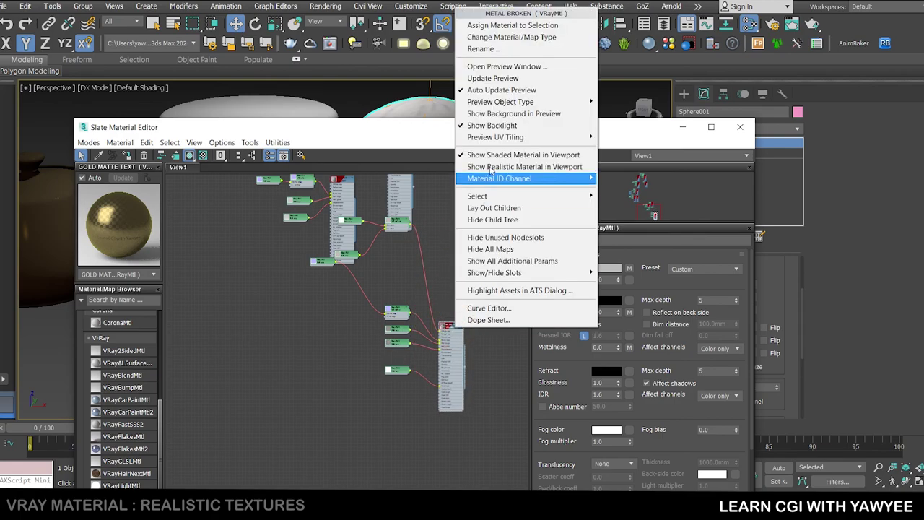
{"action": "left_click", "coordinate": [507, 209]}
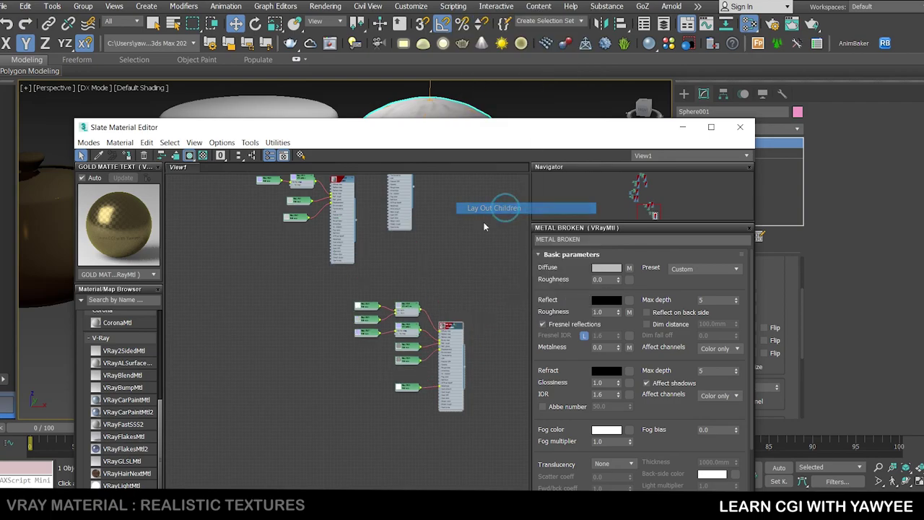
- Add a new VRayMtl beside the METAL BROKEN group and name it SMOOTH WOOD
{"action": "middle_click_drag", "start_coordinate": [456, 273], "coordinate": [469, 279]}
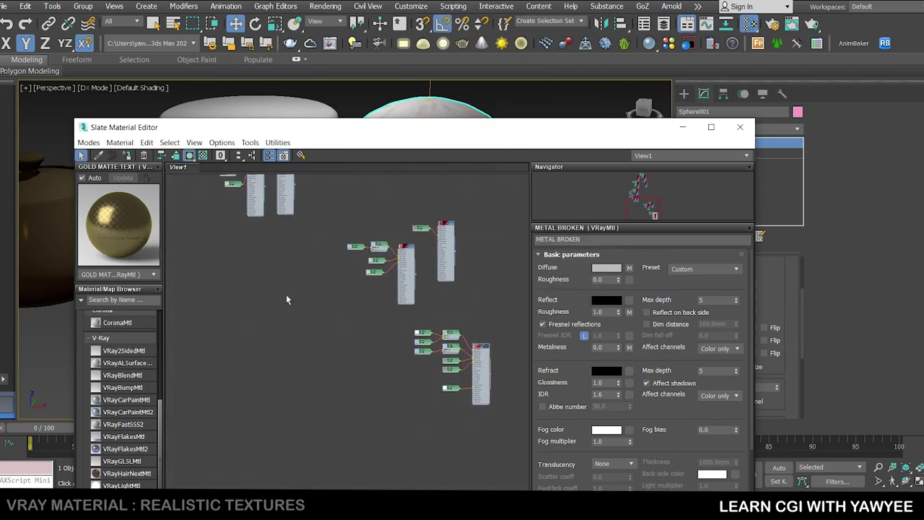
{"action": "scroll", "coordinate": [258, 283], "scroll_direction": "down", "scroll_amount": 3}
{"action": "left_click_drag", "start_coordinate": [286, 127], "coordinate": [309, 56]}
{"action": "left_click_drag", "start_coordinate": [152, 437], "coordinate": [316, 245]}
{"action": "scroll", "coordinate": [318, 253], "scroll_direction": "up", "scroll_amount": 5}
{"action": "scroll", "coordinate": [318, 278], "scroll_direction": "down", "scroll_amount": 3}
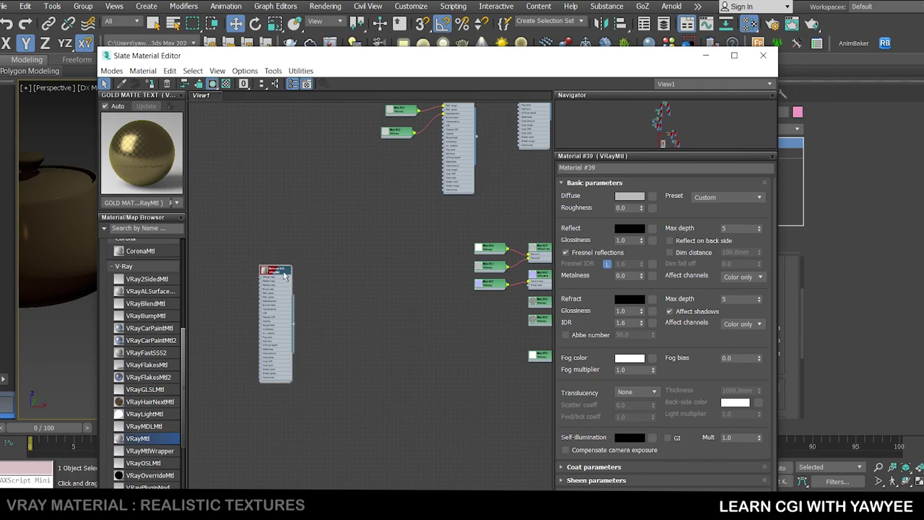
{"action": "left_click_drag", "start_coordinate": [285, 275], "coordinate": [423, 263]}
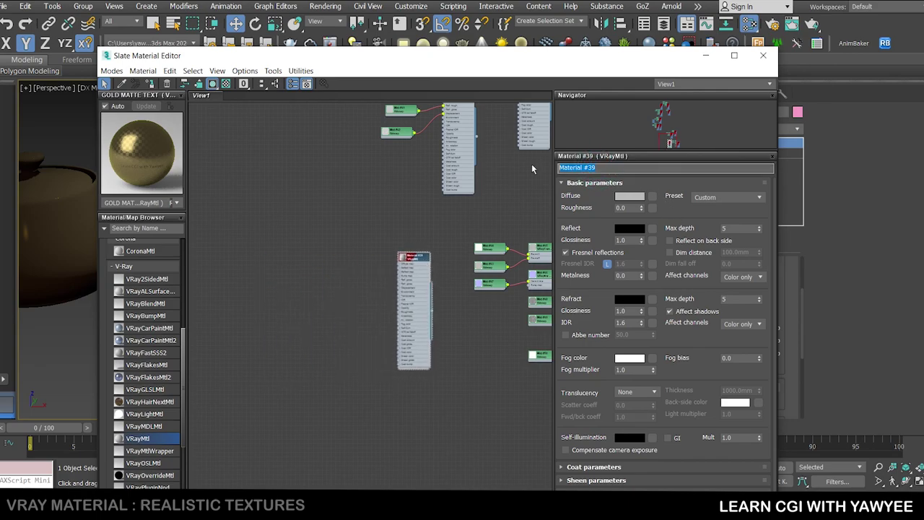
{"action": "type", "text": "MOS"}
- Load TexturesCom_Wood_MapleVeneer_512_albedo from the wood texture 2 folder as SMOOTH WOOD's diffuse Bitmap, and check its gamma setting
{"action": "scroll", "coordinate": [376, 240], "scroll_direction": "up", "scroll_amount": 5}
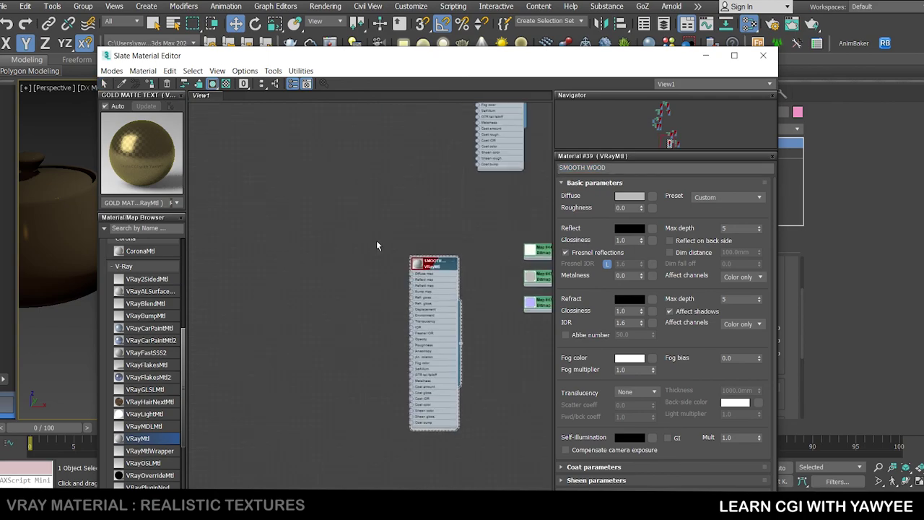
{"action": "left_click_drag", "start_coordinate": [494, 254], "coordinate": [488, 257]}
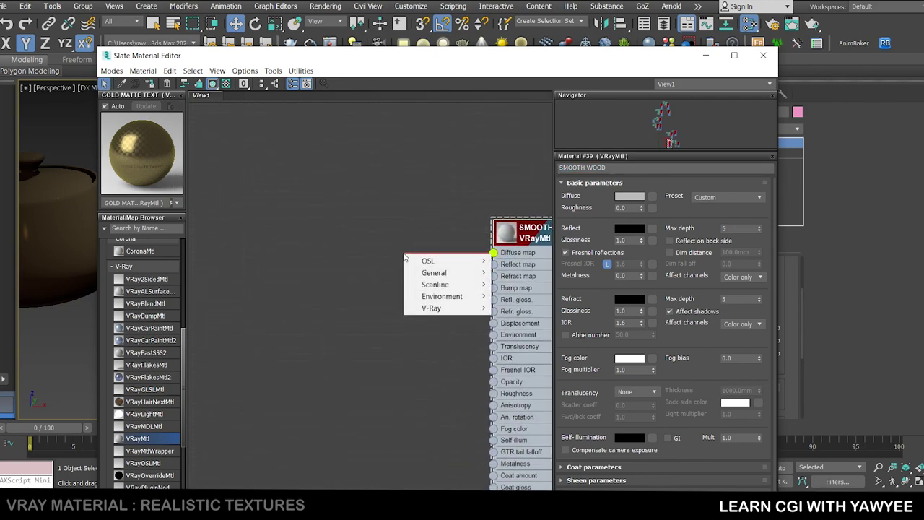
{"action": "mouse_move", "coordinate": [432, 275]}
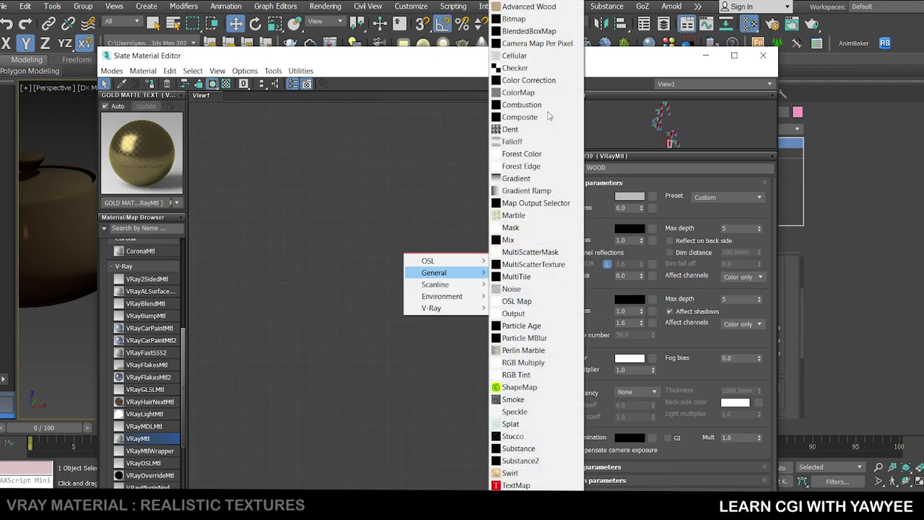
{"action": "left_click", "coordinate": [517, 18]}
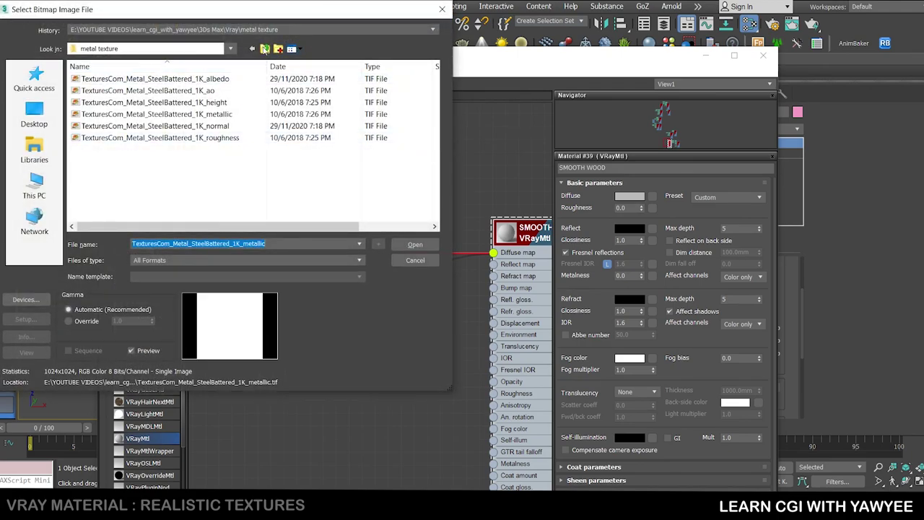
{"action": "left_click", "coordinate": [265, 48]}
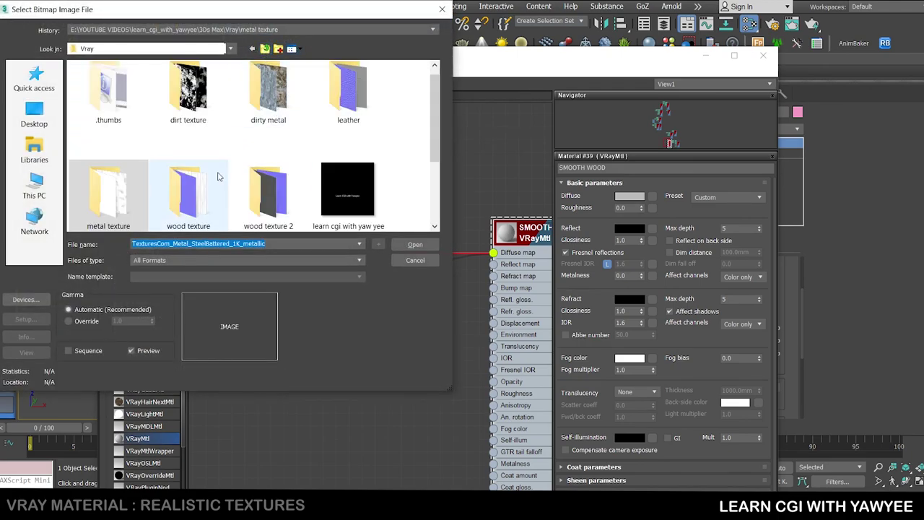
{"action": "double_click", "coordinate": [270, 196]}
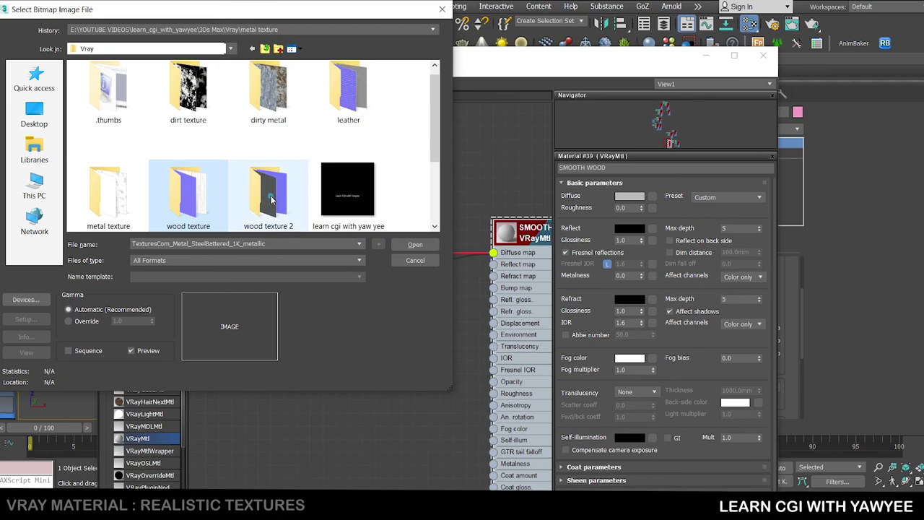
{"action": "double_click", "coordinate": [108, 92]}
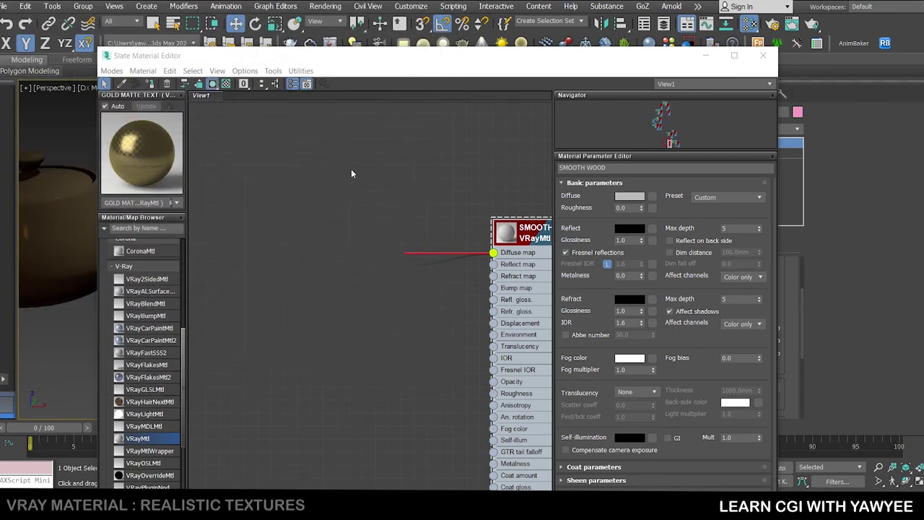
{"action": "middle_click_drag", "start_coordinate": [385, 304], "coordinate": [361, 294]}
{"action": "scroll", "coordinate": [361, 294], "scroll_direction": "up", "scroll_amount": 1}
{"action": "left_click_drag", "start_coordinate": [380, 247], "coordinate": [337, 216]}
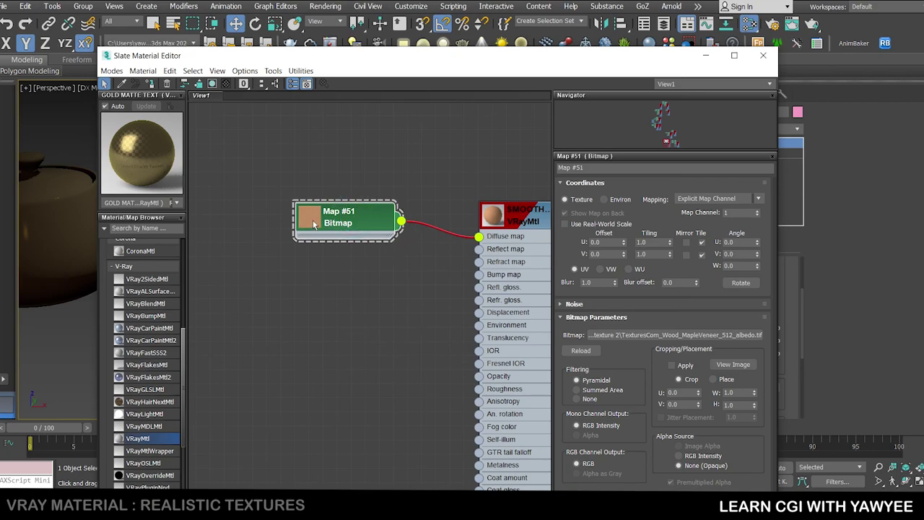
{"action": "left_click", "coordinate": [662, 335]}
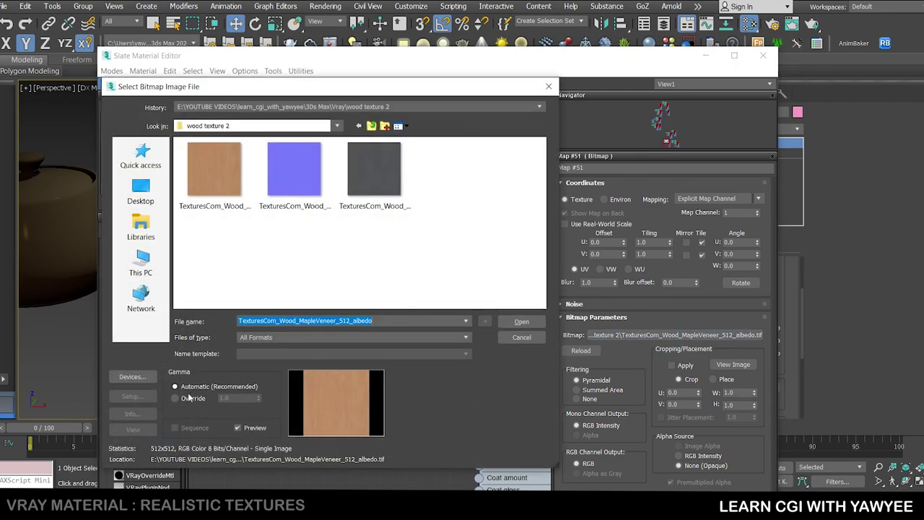
{"action": "left_click", "coordinate": [521, 338]}
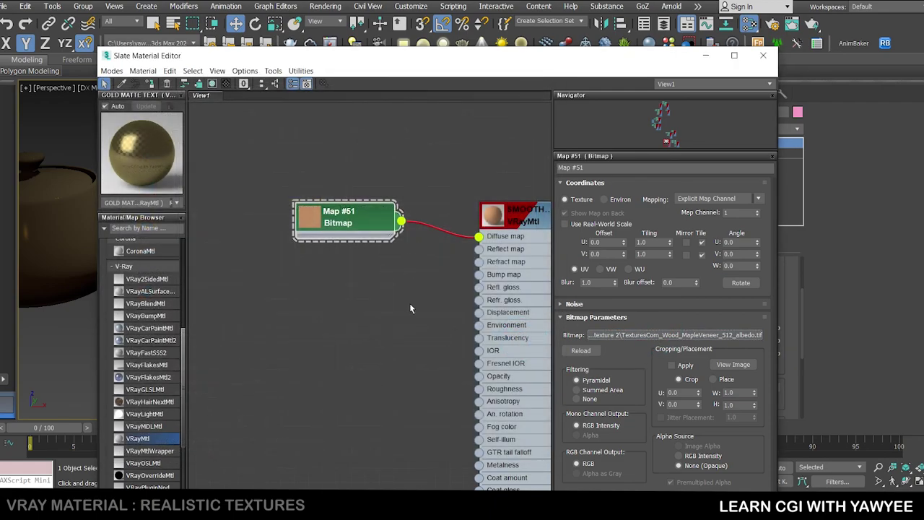
- Connect a new VRayNormalMap to the Bump map slot of SMOOTH WOOD
{"action": "middle_click_drag", "start_coordinate": [409, 305], "coordinate": [375, 266]}
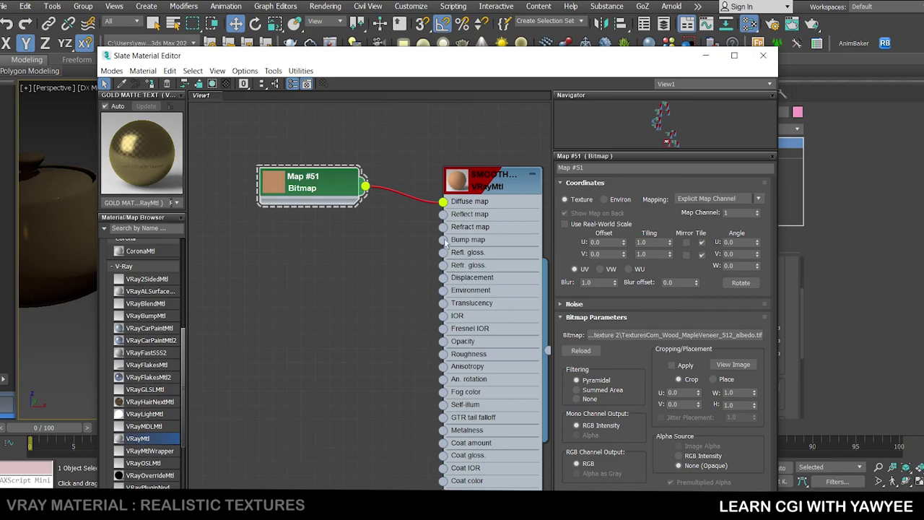
{"action": "middle_click_drag", "start_coordinate": [390, 261], "coordinate": [415, 255]}
{"action": "left_click_drag", "start_coordinate": [468, 233], "coordinate": [385, 239]}
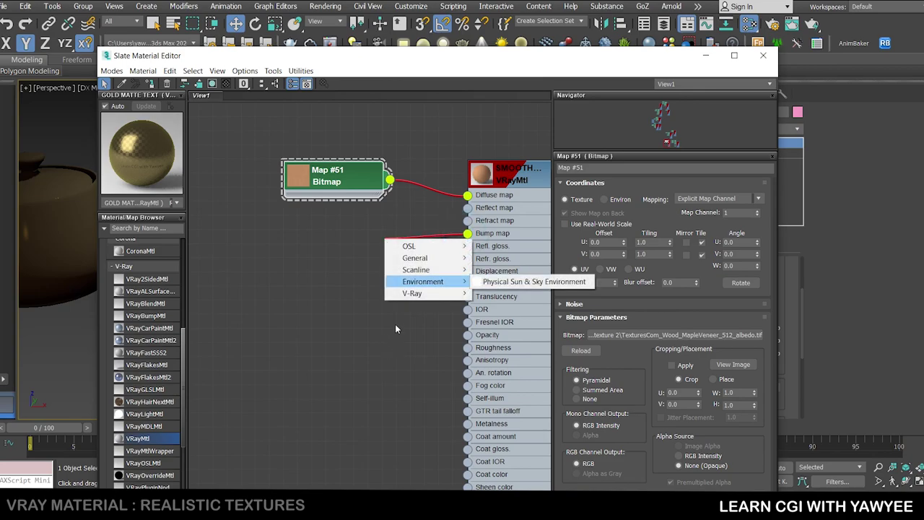
{"action": "mouse_move", "coordinate": [413, 294]}
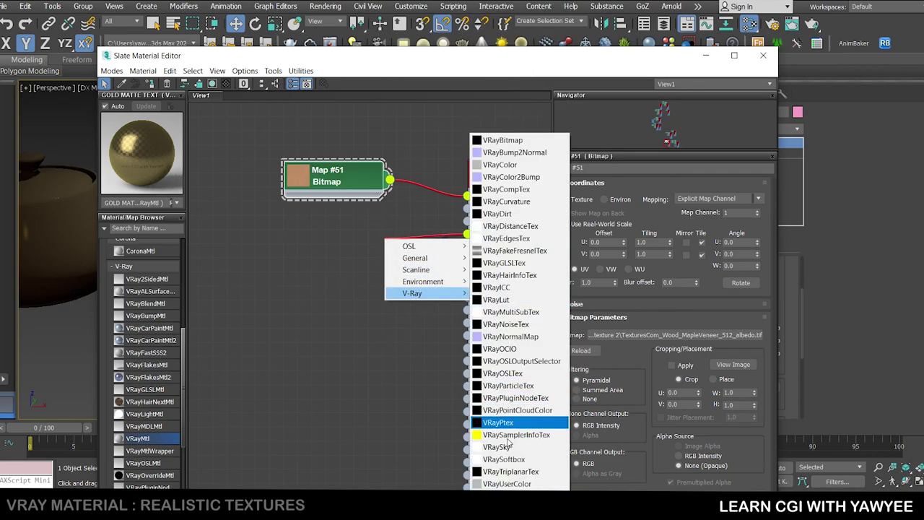
{"action": "left_click", "coordinate": [509, 336]}
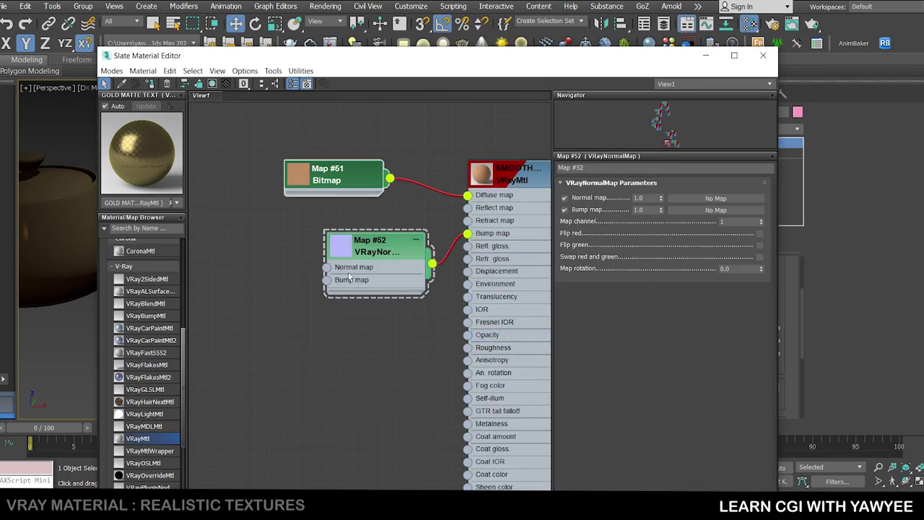
- Load TexturesCom_Wood_MapleVeneer_512_normal as a Bitmap in the VRayNormalMap's Normal map slot, and place its node beside it
{"action": "left_click_drag", "start_coordinate": [326, 268], "coordinate": [278, 252]}
{"action": "mouse_move", "coordinate": [325, 270]}
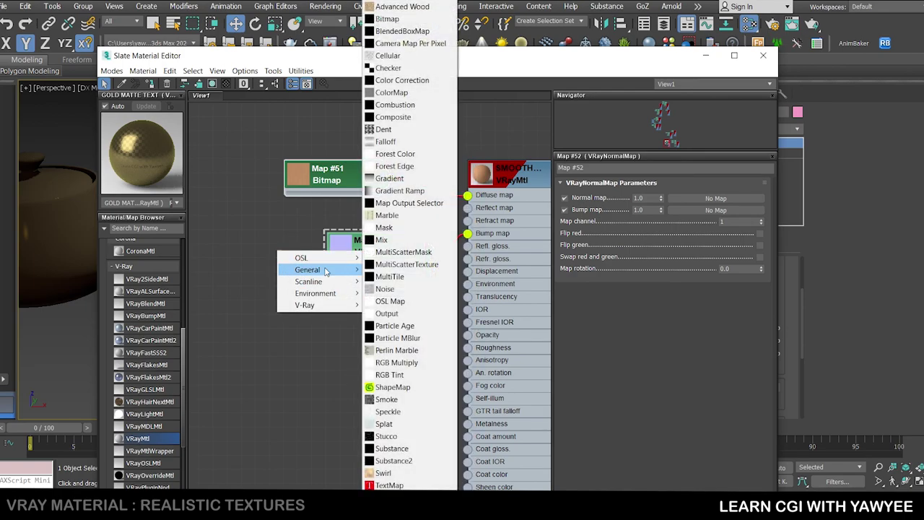
{"action": "left_click", "coordinate": [387, 19]}
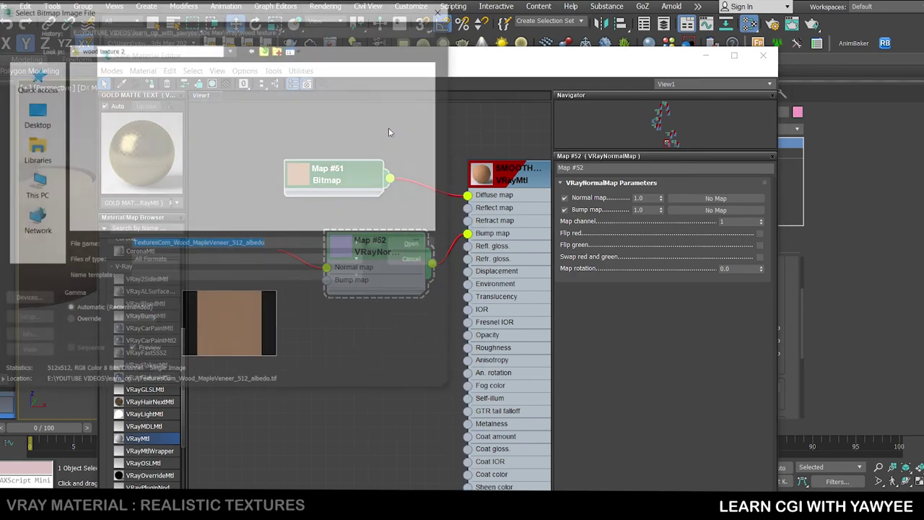
{"action": "left_click", "coordinate": [176, 99]}
{"action": "left_click", "coordinate": [415, 244]}
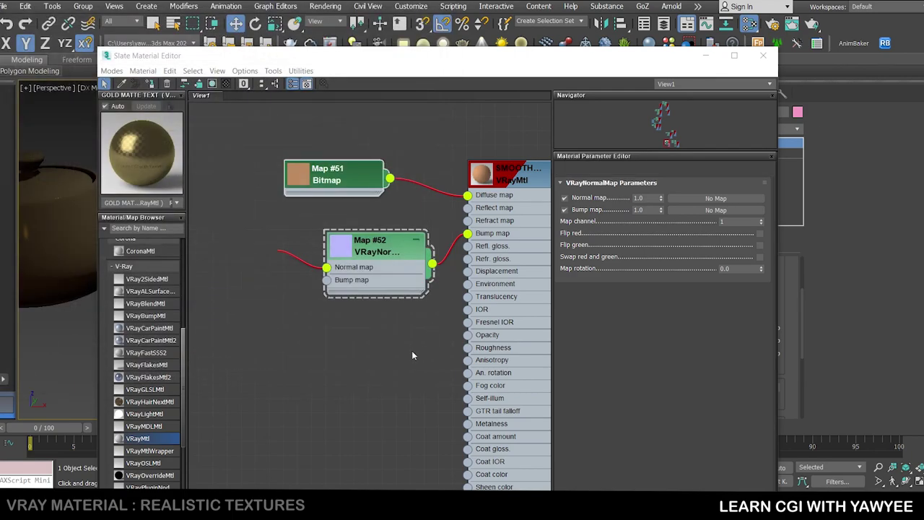
{"action": "middle_click_drag", "start_coordinate": [409, 352], "coordinate": [415, 324]}
{"action": "left_click_drag", "start_coordinate": [299, 228], "coordinate": [246, 225]}
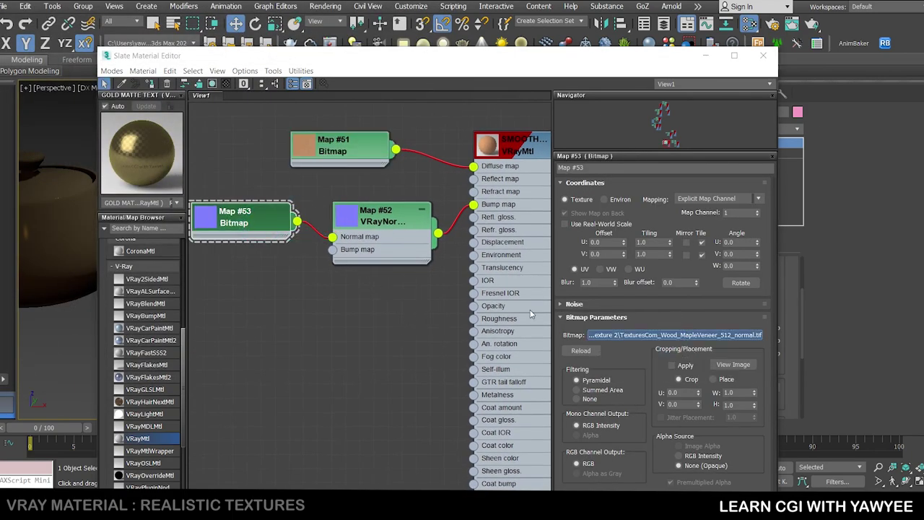
- Reload the MapleVeneer normal bitmap with its gamma overridden to 1.0
{"action": "left_click", "coordinate": [673, 335]}
{"action": "left_click", "coordinate": [174, 398]}
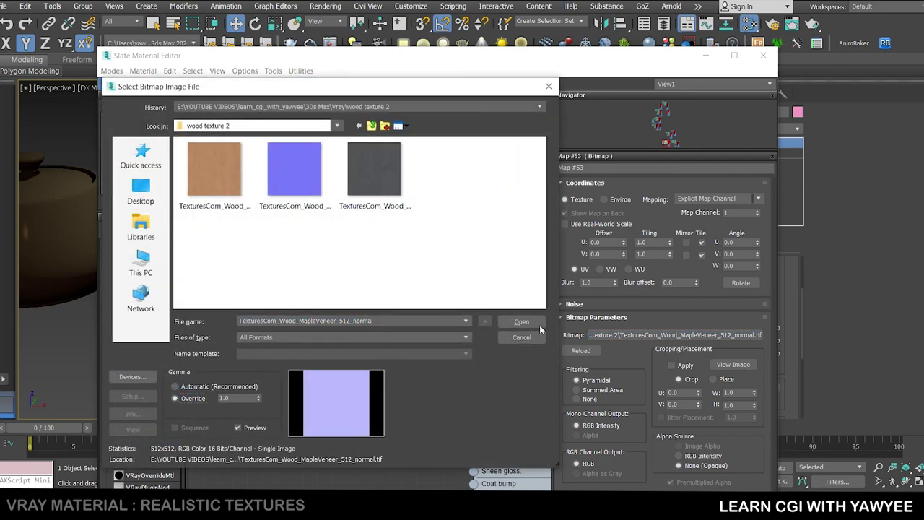
{"action": "left_click", "coordinate": [510, 321]}
- Set the BRDF of SMOOTH WOOD to use roughness instead of glossiness
{"action": "scroll", "coordinate": [389, 305], "scroll_direction": "down", "scroll_amount": 1}
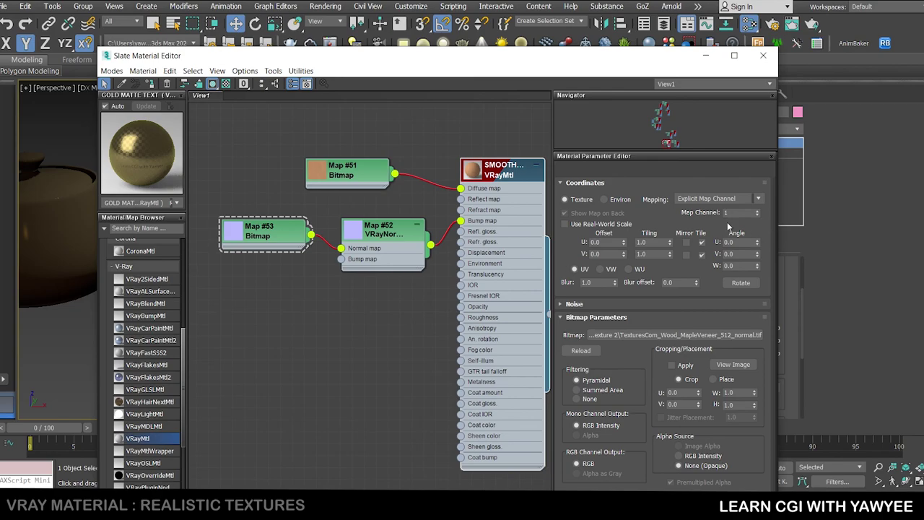
{"action": "left_click_drag", "start_coordinate": [774, 260], "coordinate": [763, 354]}
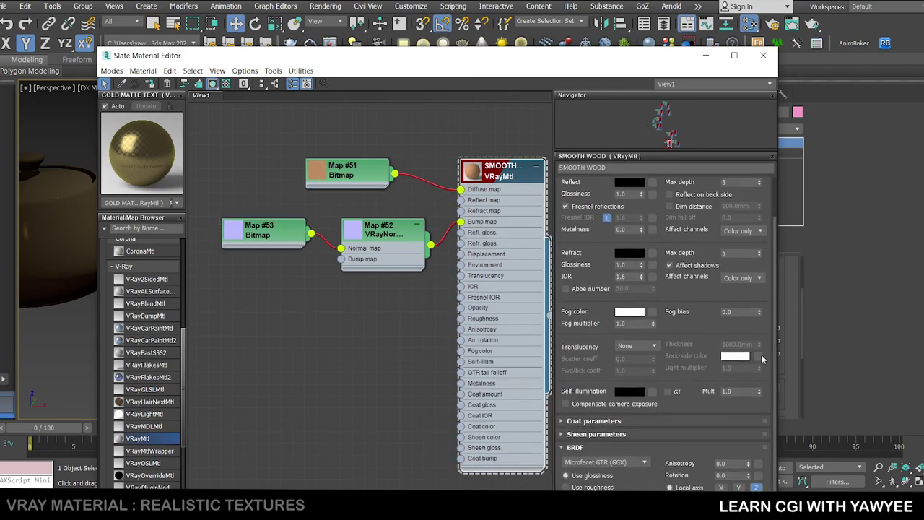
{"action": "scroll", "coordinate": [565, 449], "scroll_direction": "up", "scroll_amount": 2}
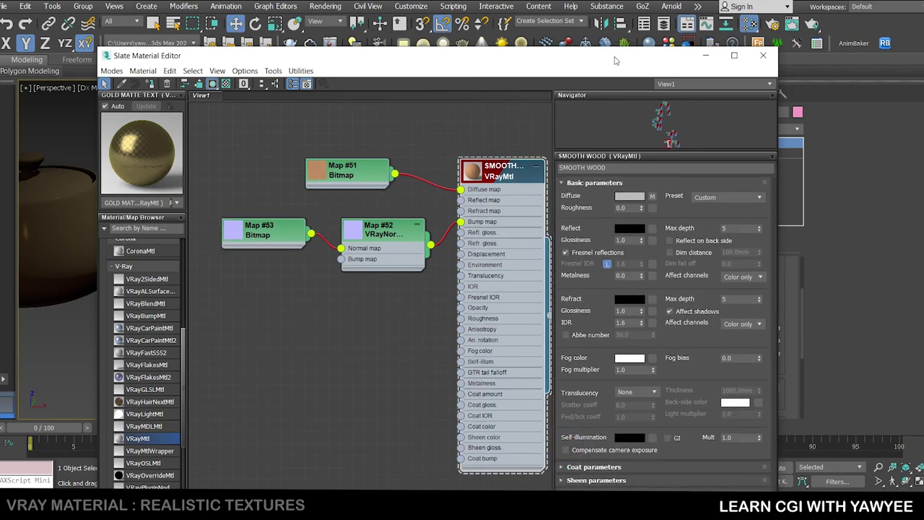
{"action": "left_click_drag", "start_coordinate": [614, 57], "coordinate": [615, 12]}
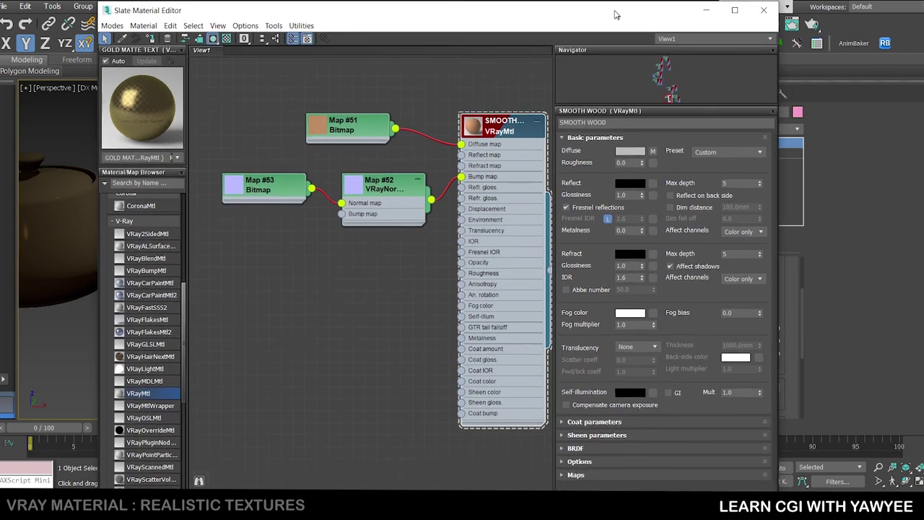
{"action": "left_click", "coordinate": [571, 447]}
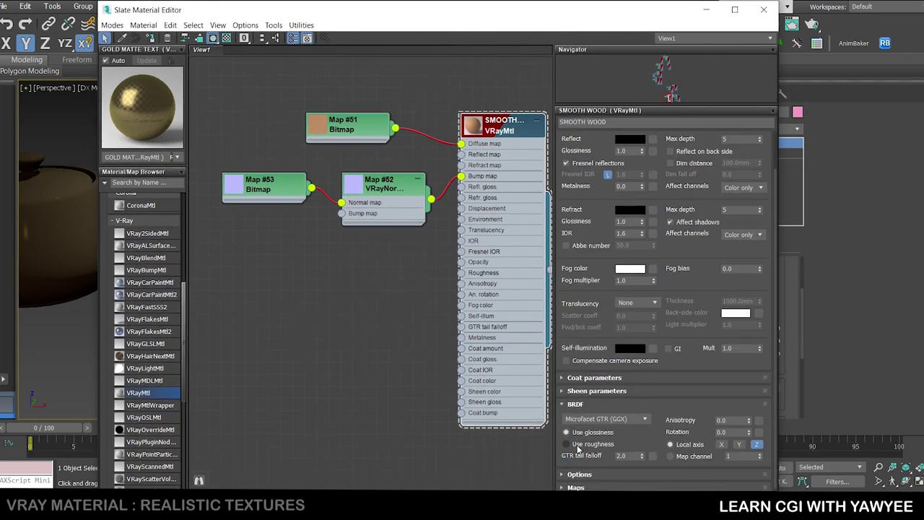
- Load TexturesCom_Wood_MapleVeneer_512_roughness as a Bitmap in SMOOTH WOOD's reflection roughness slot, and position its node below the normal map nodes
{"action": "middle_click_drag", "start_coordinate": [408, 297], "coordinate": [426, 329]}
{"action": "left_click_drag", "start_coordinate": [411, 213], "coordinate": [411, 201]}
{"action": "left_click_drag", "start_coordinate": [479, 219], "coordinate": [402, 275]}
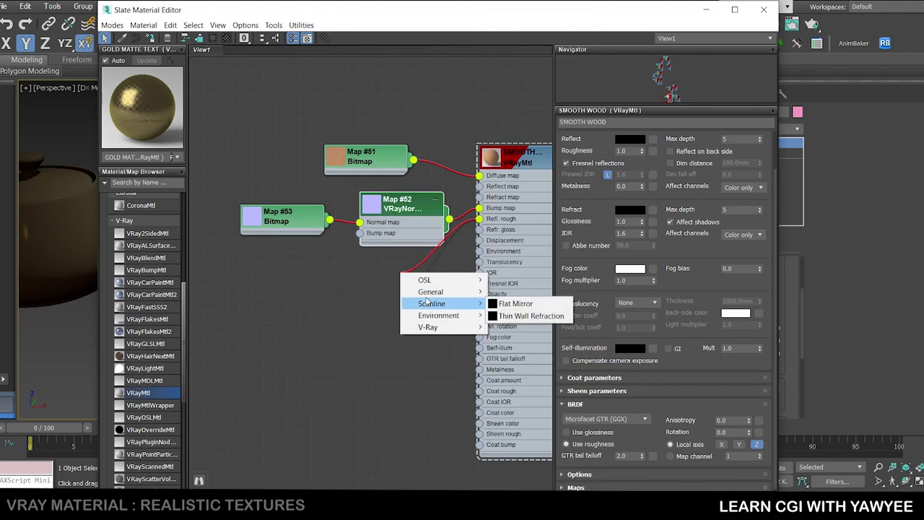
{"action": "mouse_move", "coordinate": [484, 291]}
{"action": "left_click", "coordinate": [531, 18]}
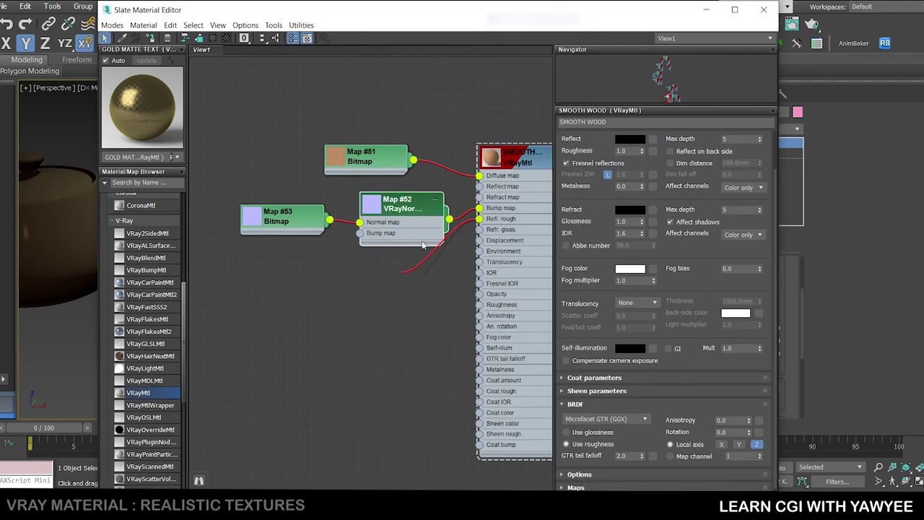
{"action": "left_click", "coordinate": [266, 97]}
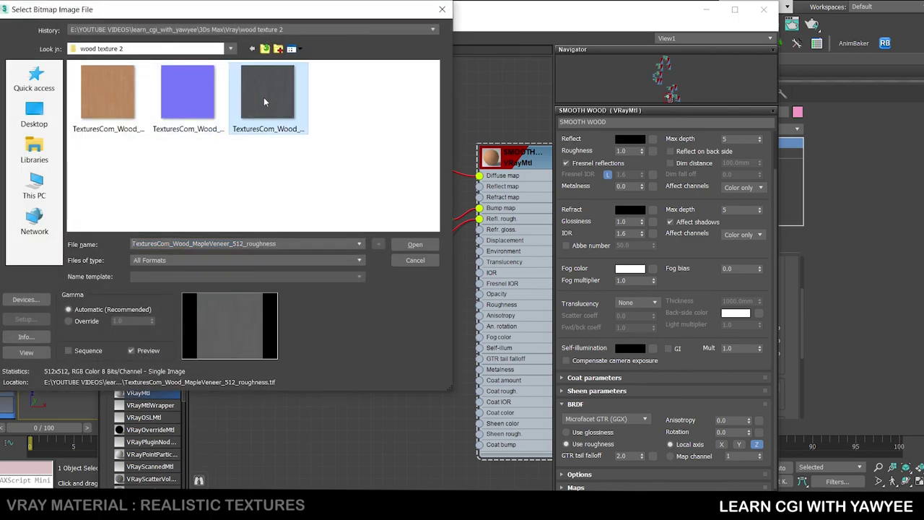
{"action": "double_click", "coordinate": [264, 102]}
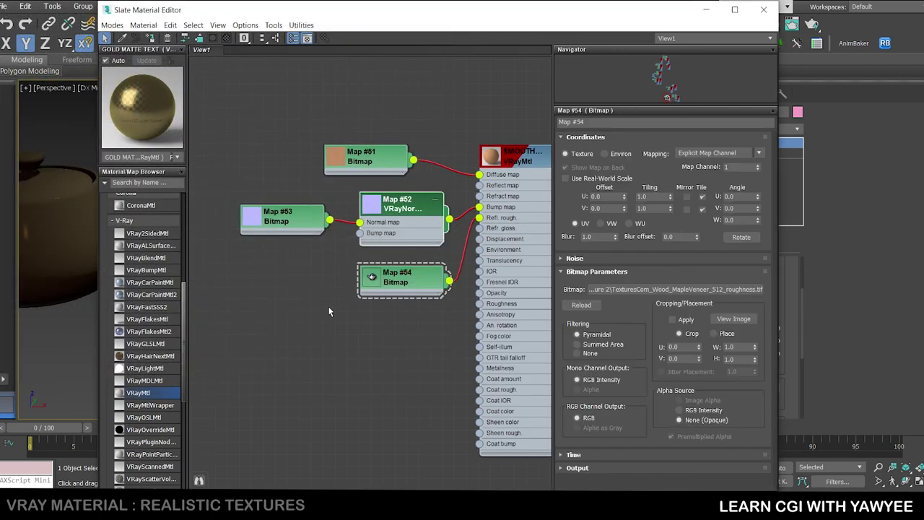
{"action": "left_click_drag", "start_coordinate": [397, 277], "coordinate": [360, 289]}
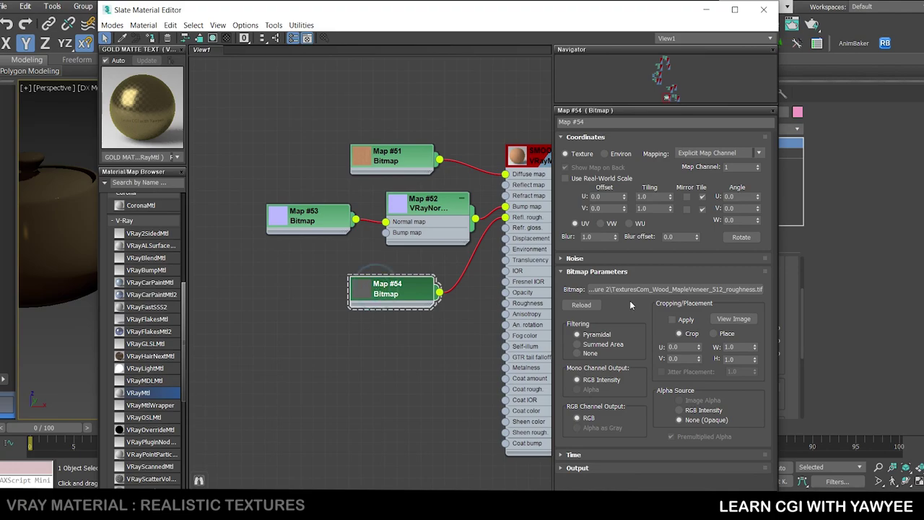
- Reload the MapleVeneer roughness bitmap with its gamma overridden to 1.0
{"action": "left_click", "coordinate": [652, 289]}
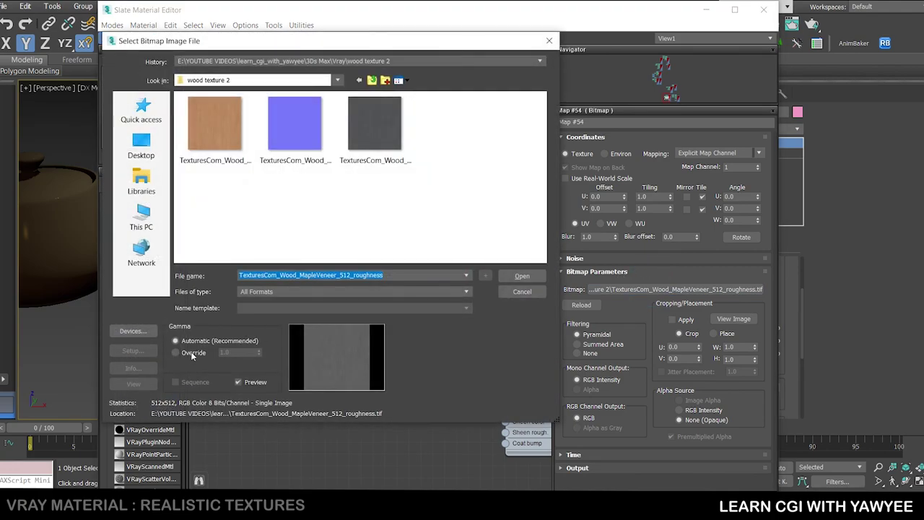
{"action": "left_click", "coordinate": [521, 275]}
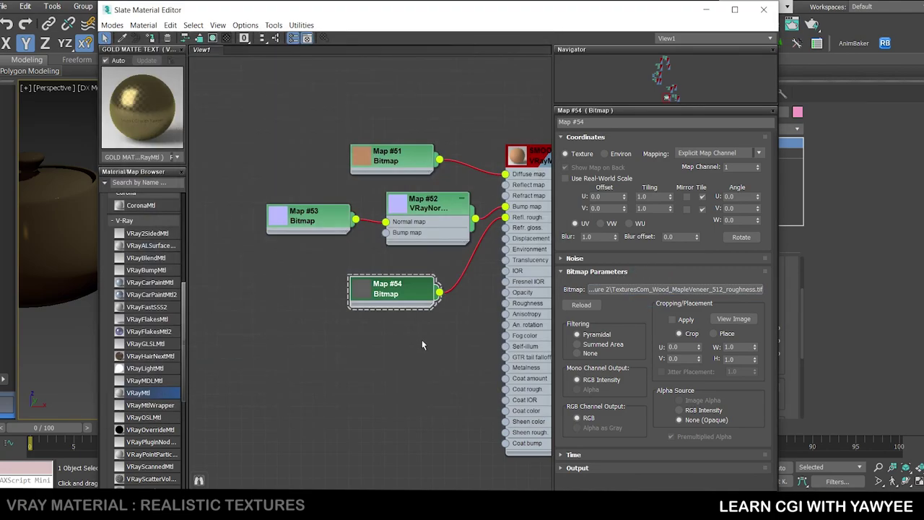
{"action": "scroll", "coordinate": [434, 338], "scroll_direction": "down", "scroll_amount": 4}
- Assign SMOOTH WOOD to the chamfer box in the Perspective viewport, moving the material editor aside to uncover the model
{"action": "left_click_drag", "start_coordinate": [508, 14], "coordinate": [740, 164]}
{"action": "key", "text": "z"}
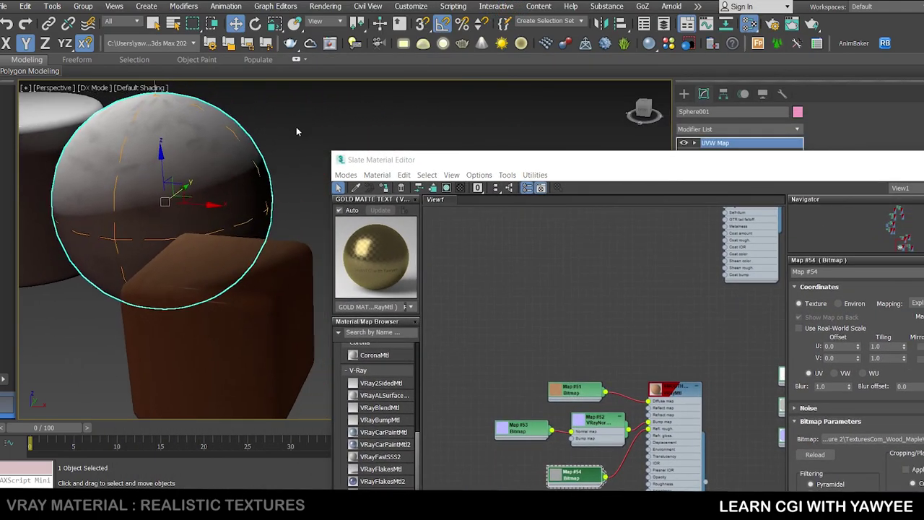
{"action": "scroll", "coordinate": [296, 127], "scroll_direction": "down", "scroll_amount": 3}
{"action": "left_click", "coordinate": [283, 262]}
{"action": "right_click", "coordinate": [664, 387]}
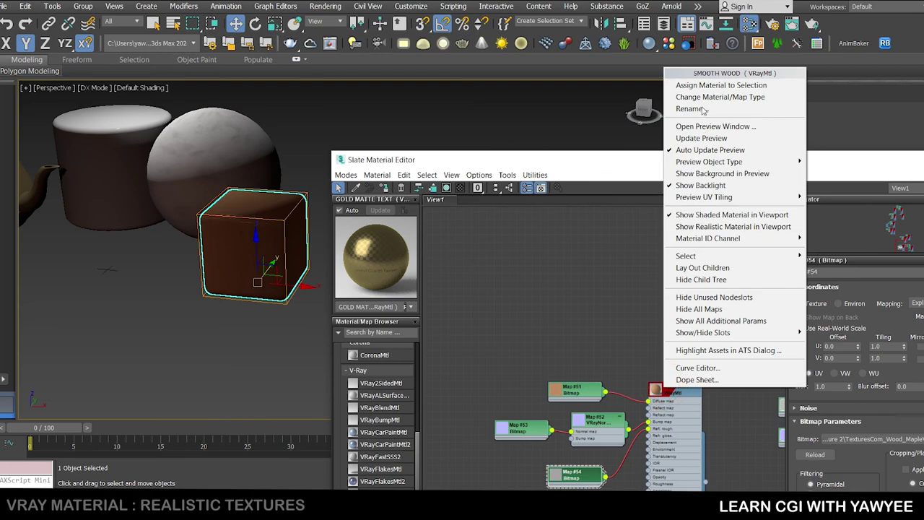
{"action": "left_click", "coordinate": [721, 85]}
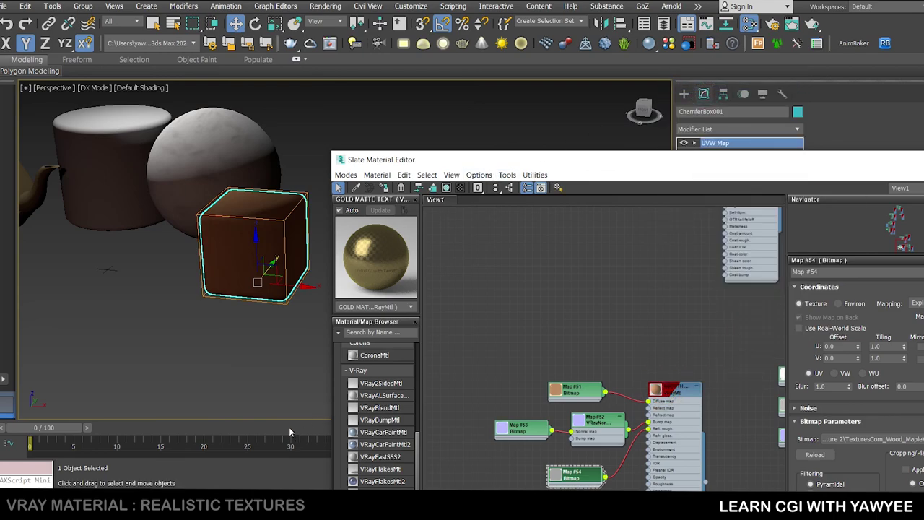
{"action": "left_click_drag", "start_coordinate": [535, 163], "coordinate": [655, 190]}
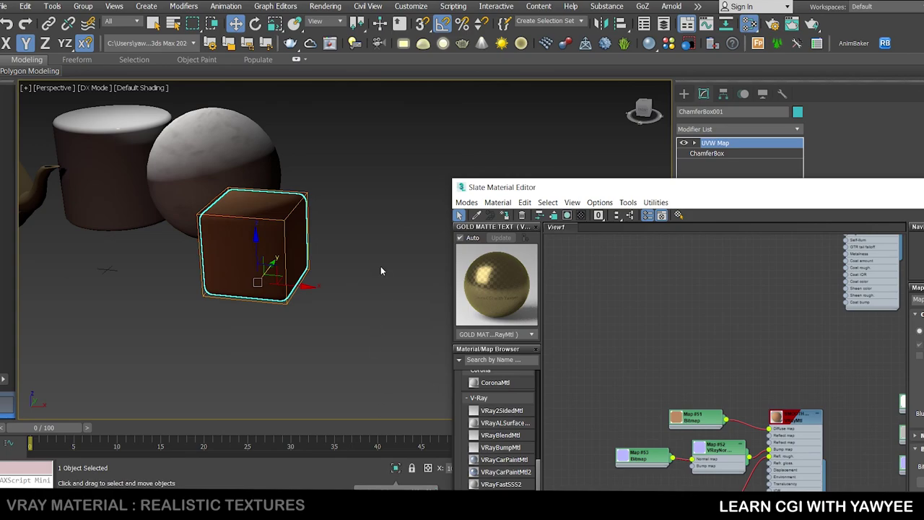
- Unfreeze all frozen objects and unhide all hidden objects in the scene
{"action": "right_click", "coordinate": [368, 211]}
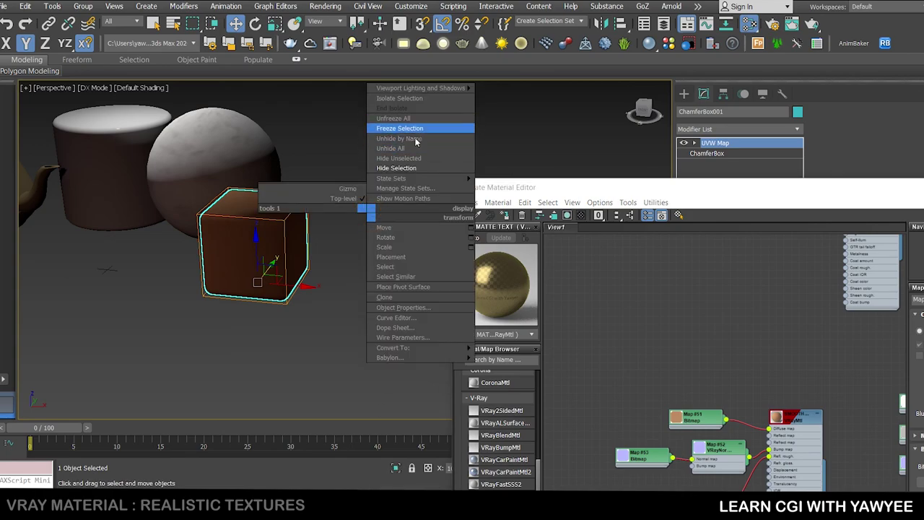
{"action": "left_click", "coordinate": [411, 117]}
{"action": "middle_click_drag", "start_coordinate": [316, 250], "coordinate": [365, 248], "text": "alt"}
{"action": "scroll", "coordinate": [371, 238], "scroll_direction": "down", "scroll_amount": 5}
{"action": "right_click", "coordinate": [370, 238]}
{"action": "left_click", "coordinate": [406, 170]}
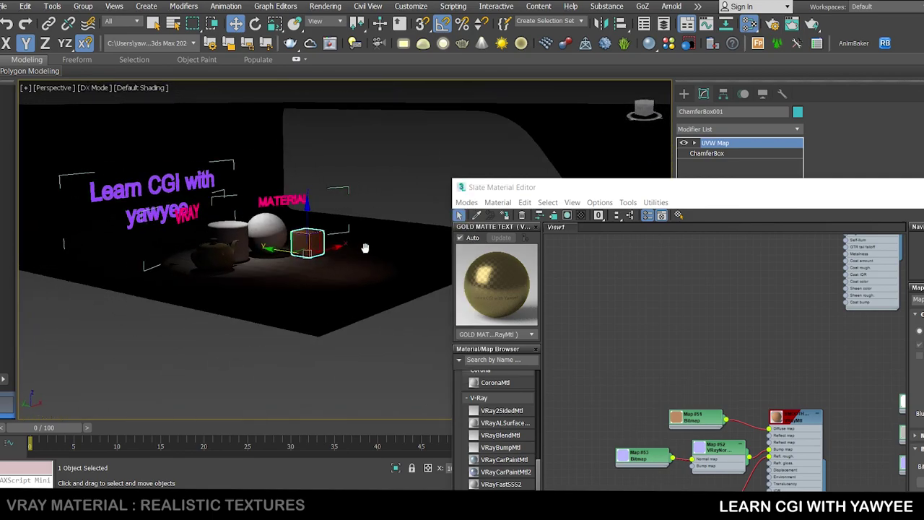
- Select the floor plane in the Perspective viewport and isolate it from the other objects
{"action": "left_click", "coordinate": [330, 277]}
{"action": "scroll", "coordinate": [339, 260], "scroll_direction": "up", "scroll_amount": 5}
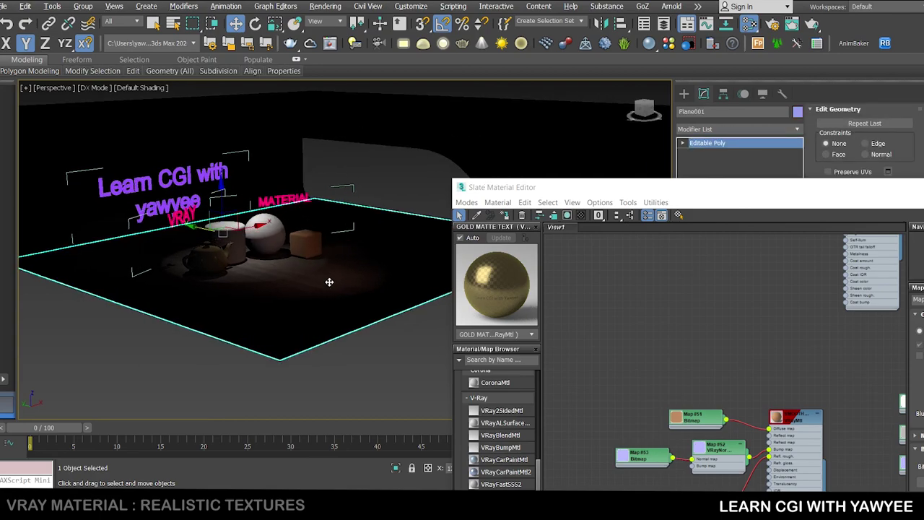
{"action": "middle_click_drag", "start_coordinate": [275, 278], "coordinate": [260, 287], "text": "alt"}
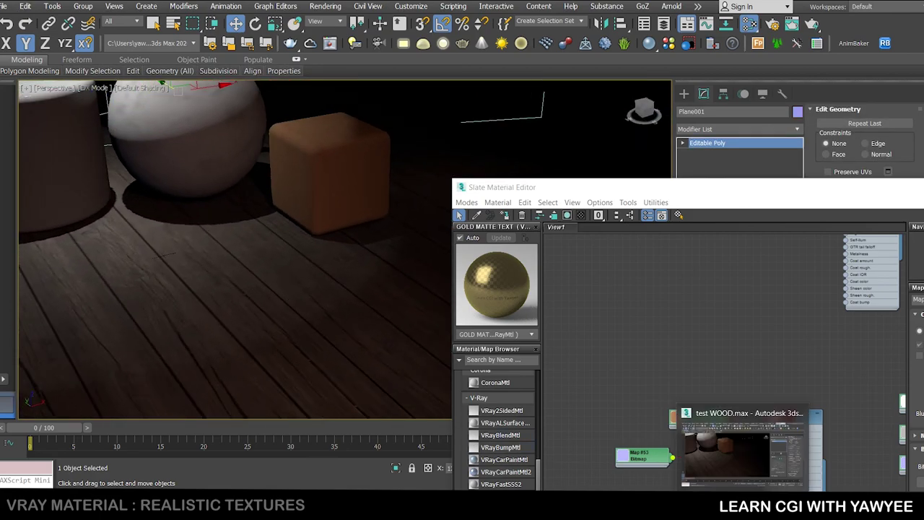
{"action": "left_click", "coordinate": [684, 506]}
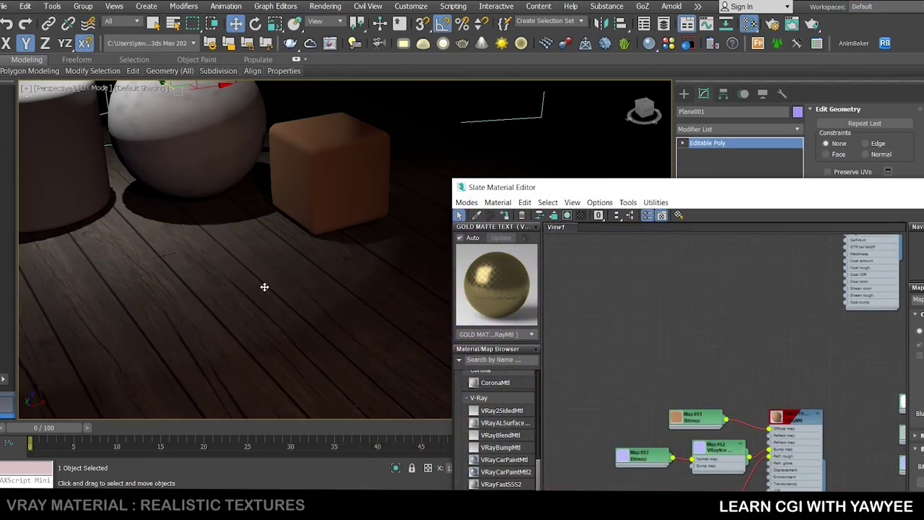
{"action": "key", "text": "F4"}
{"action": "mouse_move", "coordinate": [325, 273]}
{"action": "middle_mouse_down"}
{"action": "mouse_move", "coordinate": [310, 258]}
{"action": "mouse_move", "coordinate": [330, 233]}
{"action": "mouse_move", "coordinate": [303, 260]}
{"action": "middle_mouse_up"}
{"action": "key", "text": "F4"}
{"action": "scroll", "coordinate": [313, 260], "scroll_direction": "down", "scroll_amount": 3}
{"action": "key", "text": "alt+q"}
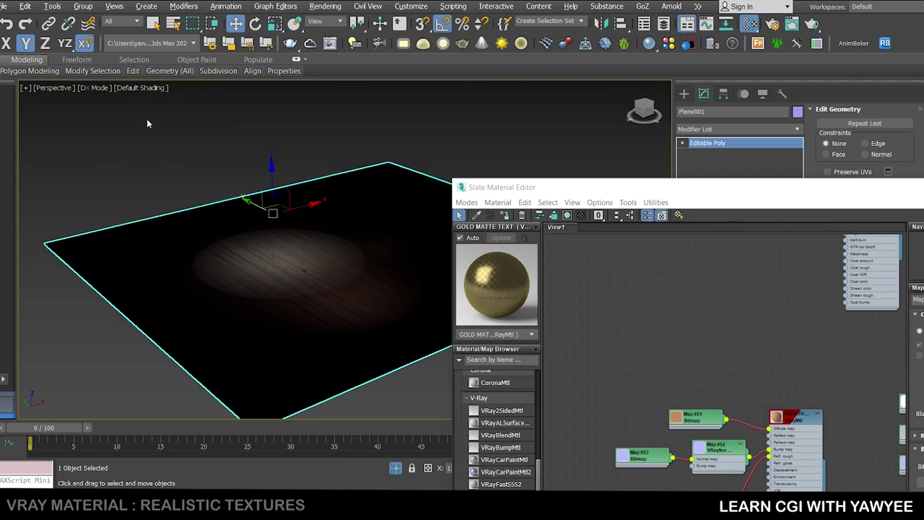
- Switch the Perspective viewport to default lighting so the isolated floor is evenly lit
{"action": "key", "text": "ctrl+l"}
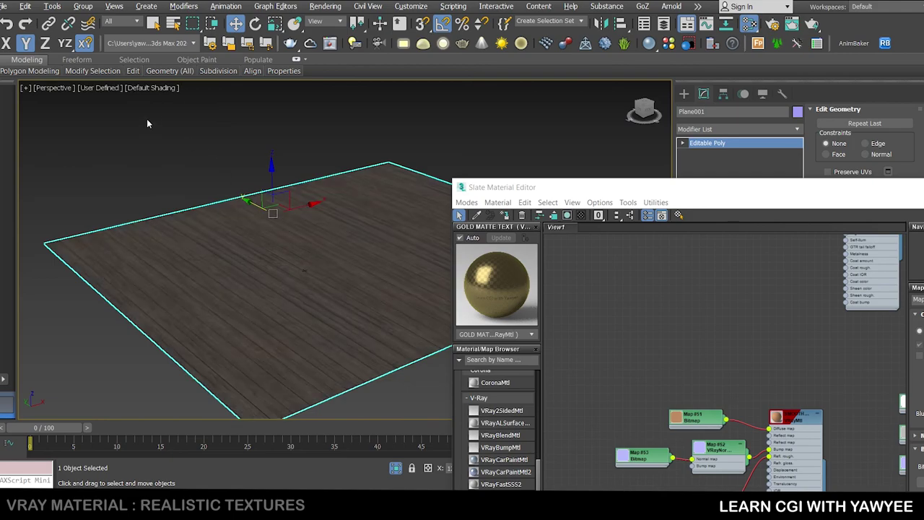
{"action": "key", "text": "ctrl+l"}
{"action": "key", "text": "ctrl+l"}
- Create a new VRayMtl in an empty area below the existing materials and name it WOOD, moving the material editor to reach its parameters
{"action": "scroll", "coordinate": [648, 287], "scroll_direction": "down", "scroll_amount": 4}
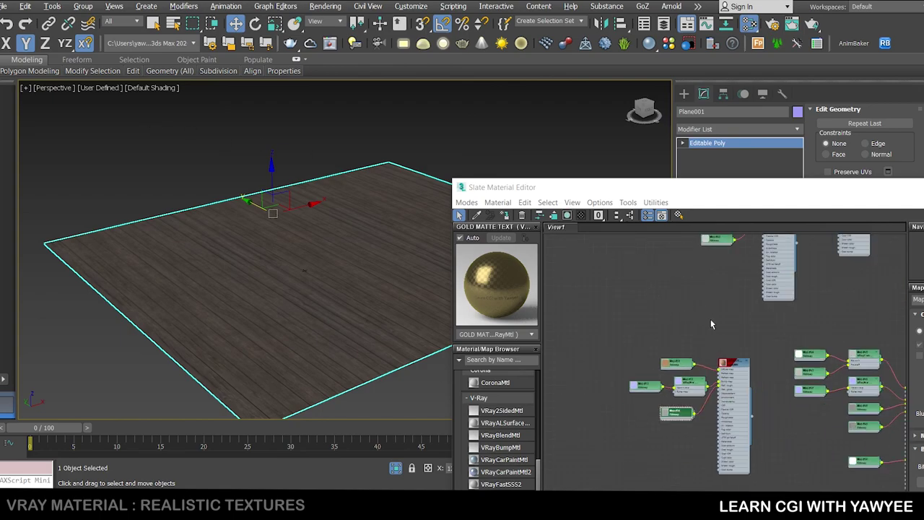
{"action": "left_click_drag", "start_coordinate": [650, 185], "coordinate": [593, 63]}
{"action": "middle_click_drag", "start_coordinate": [589, 350], "coordinate": [563, 299]}
{"action": "left_click_drag", "start_coordinate": [460, 448], "coordinate": [679, 300]}
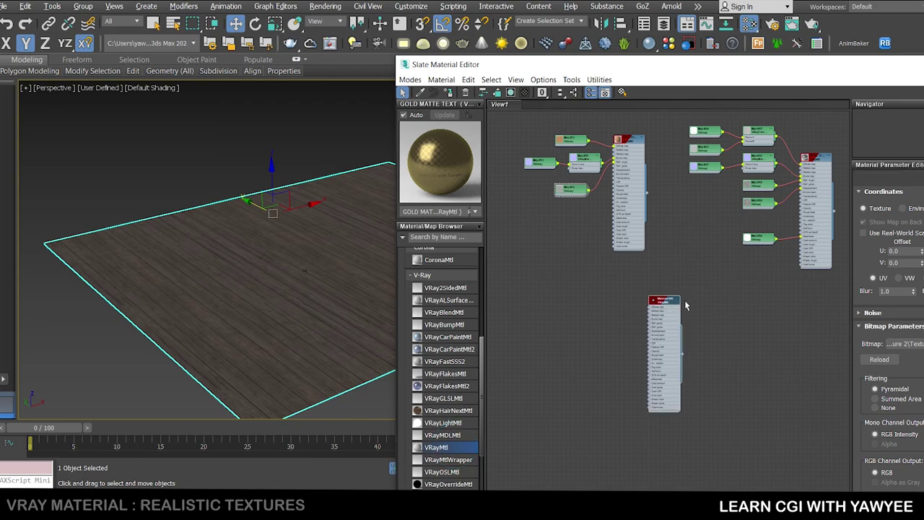
{"action": "scroll", "coordinate": [697, 290], "scroll_direction": "up", "scroll_amount": 4}
{"action": "middle_click_drag", "start_coordinate": [701, 296], "coordinate": [660, 267]}
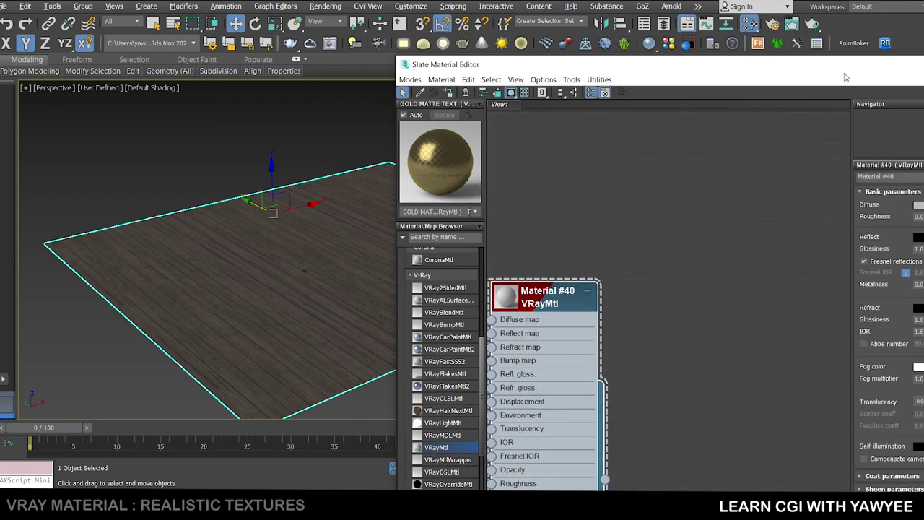
{"action": "left_click_drag", "start_coordinate": [842, 67], "coordinate": [701, 52]}
{"action": "type", "text": "WOOD"}
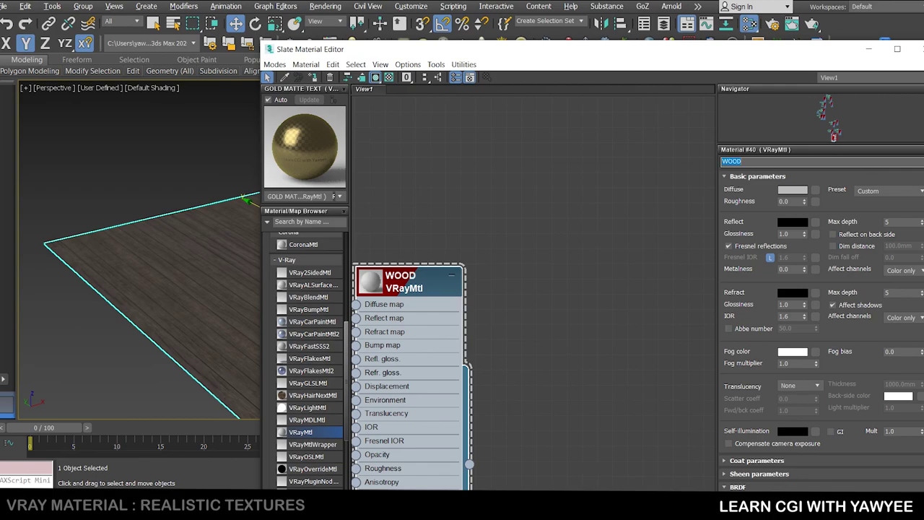
{"action": "left_click_drag", "start_coordinate": [404, 278], "coordinate": [592, 198]}
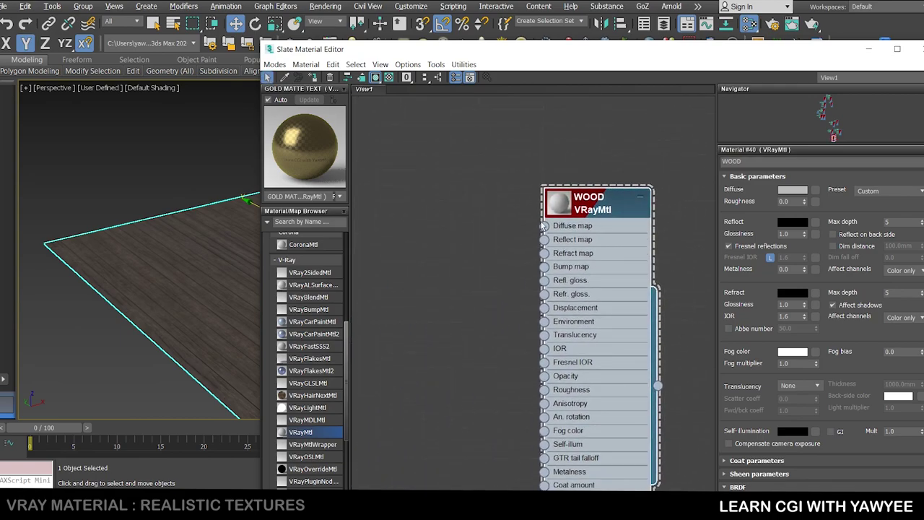
- Load TexturesCom_RoughWoodPlanks_2x2_1K_albedo from the wood texture folder as a Bitmap in WOOD's diffuse slot
{"action": "left_click_drag", "start_coordinate": [544, 226], "coordinate": [466, 212]}
{"action": "mouse_move", "coordinate": [500, 230]}
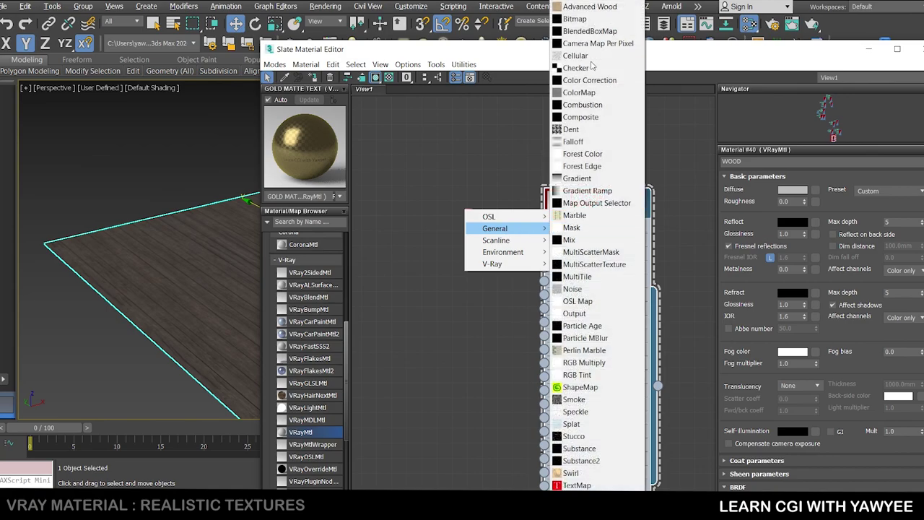
{"action": "left_click", "coordinate": [582, 18]}
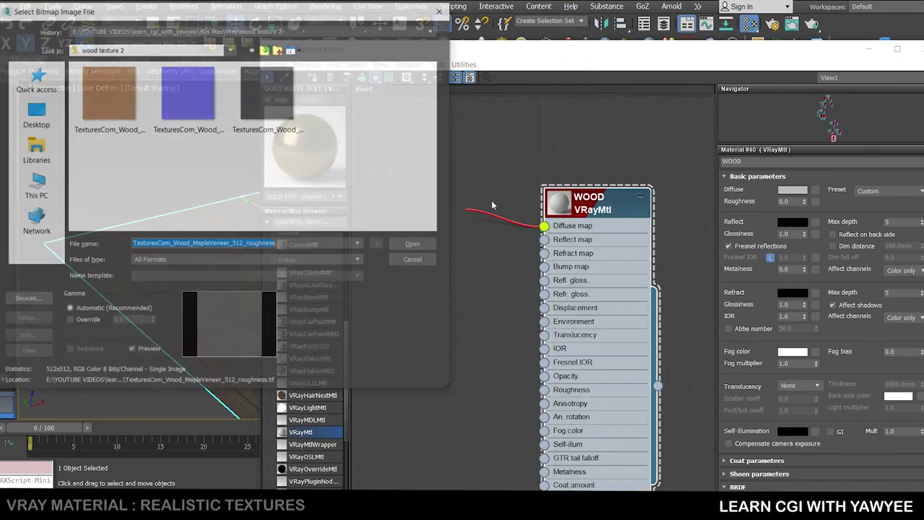
{"action": "left_click", "coordinate": [265, 49]}
{"action": "scroll", "coordinate": [229, 183], "scroll_direction": "down", "scroll_amount": 3}
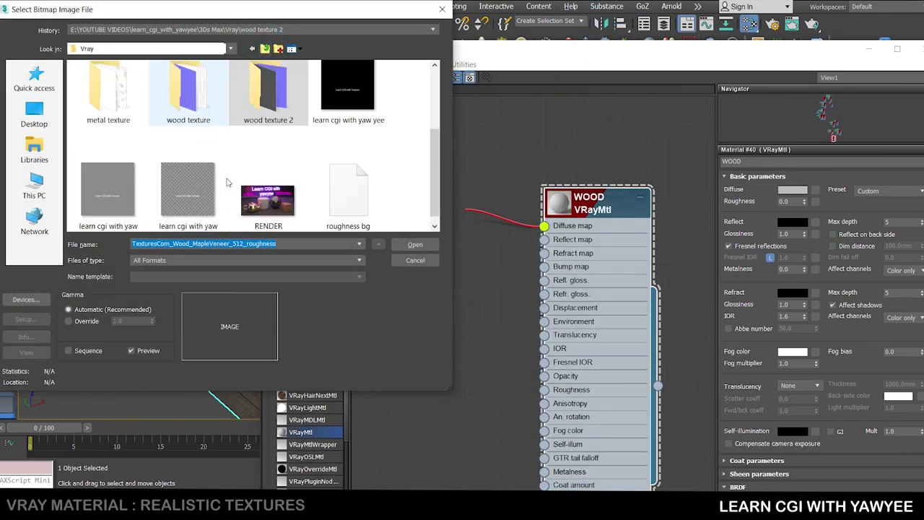
{"action": "double_click", "coordinate": [186, 95]}
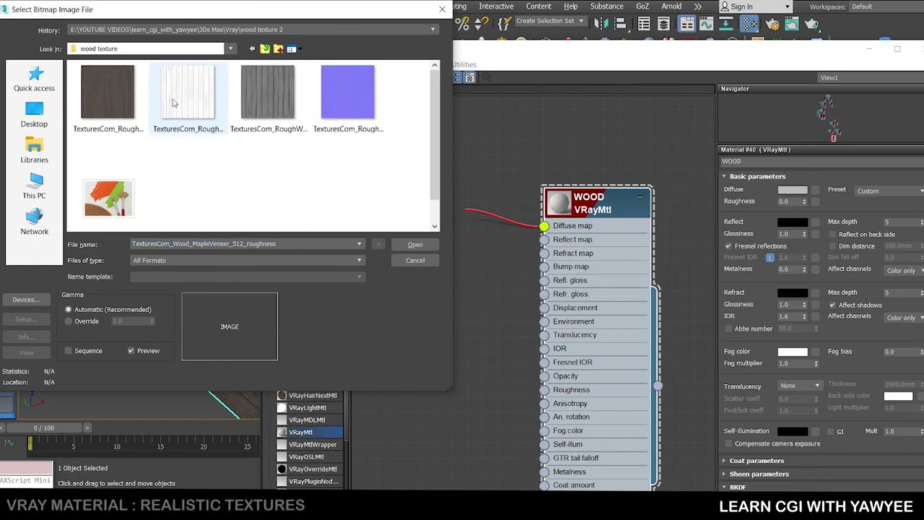
{"action": "left_click", "coordinate": [119, 101]}
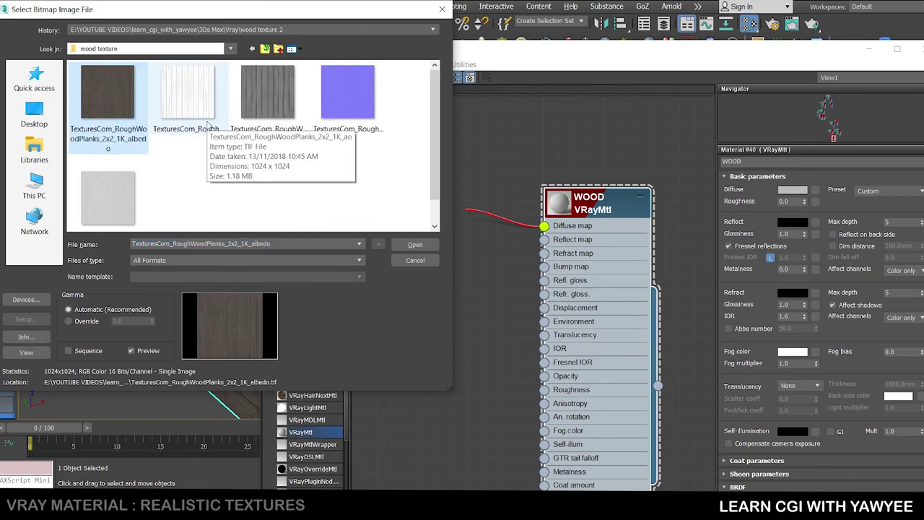
{"action": "left_click", "coordinate": [415, 244]}
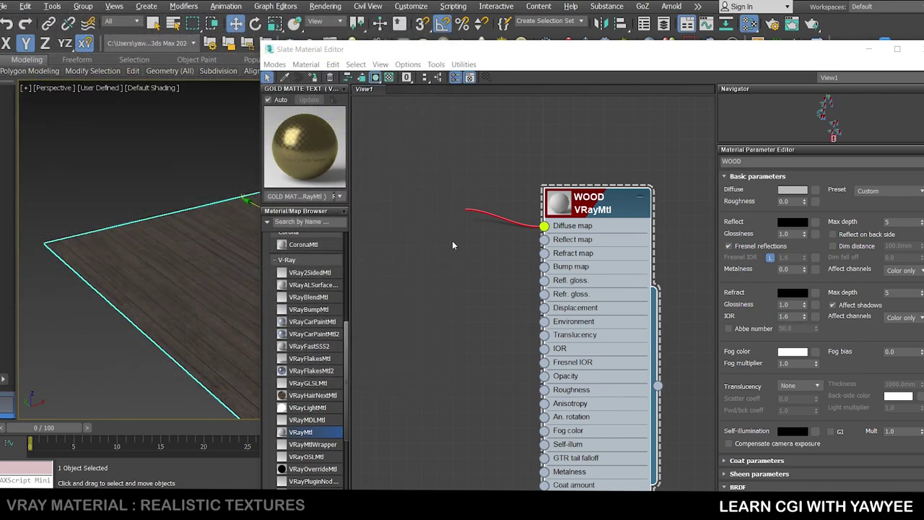
- Duplicate the albedo bitmap node below the original and load TexturesCom_RoughWoodPlanks_2x2_1K_ao into the copy
{"action": "middle_click_drag", "start_coordinate": [460, 274], "coordinate": [528, 306]}
{"action": "mouse_move", "coordinate": [525, 253]}
{"action": "left_mouse_down"}
{"action": "mouse_move", "coordinate": [421, 221]}
{"action": "mouse_move", "coordinate": [427, 285]}
{"action": "left_mouse_up"}
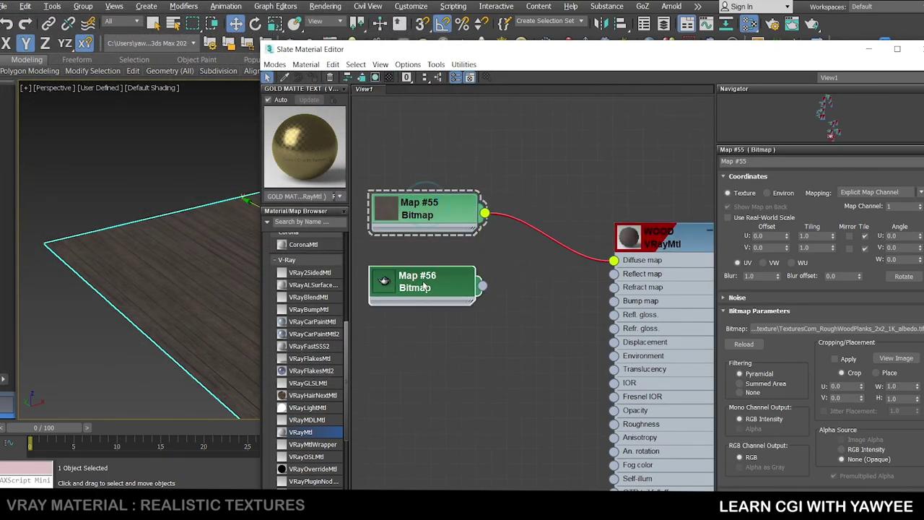
{"action": "key", "text": "Delete"}
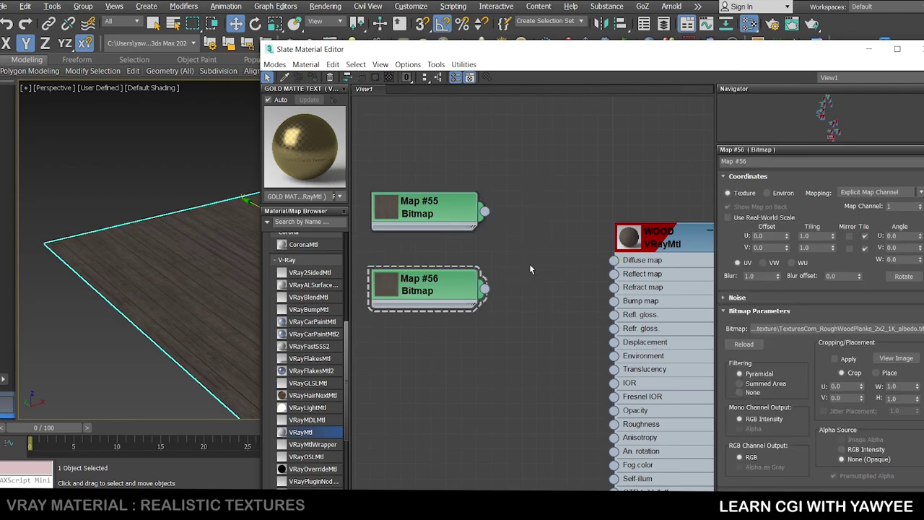
{"action": "left_click", "coordinate": [838, 328]}
{"action": "left_click", "coordinate": [462, 166]}
{"action": "left_click", "coordinate": [684, 315]}
- Move both bitmap nodes away from WOOD and reconnect the albedo bitmap to its diffuse map slot
{"action": "middle_click_drag", "start_coordinate": [555, 237], "coordinate": [576, 239]}
{"action": "left_click_drag", "start_coordinate": [479, 219], "coordinate": [465, 219]}
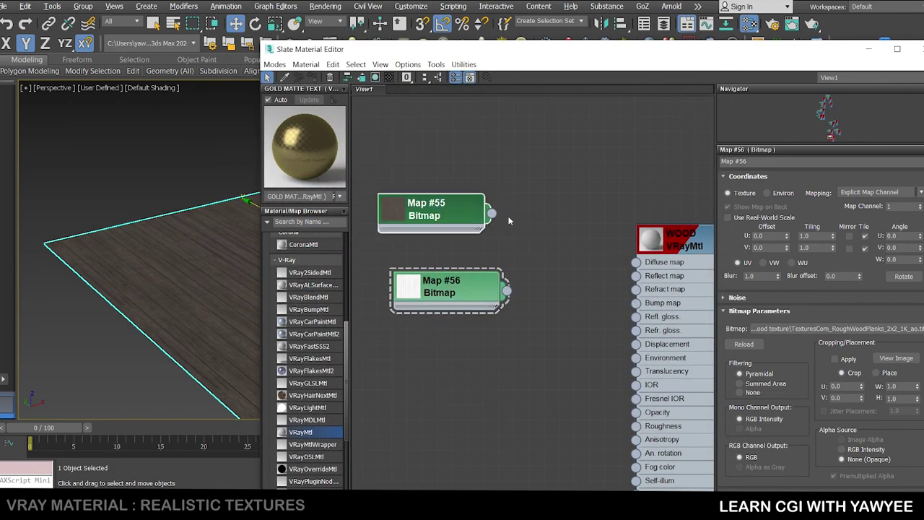
{"action": "left_click_drag", "start_coordinate": [477, 275], "coordinate": [447, 275]}
{"action": "left_click_drag", "start_coordinate": [491, 213], "coordinate": [635, 262]}
- Open a separate preview window for WOOD, place it over the viewport and enlarge it
{"action": "right_click", "coordinate": [653, 240]}
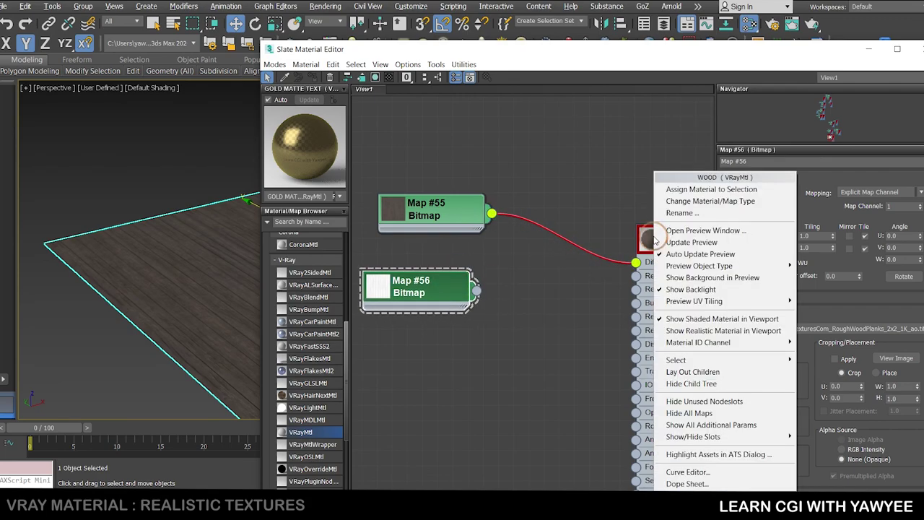
{"action": "left_click", "coordinate": [704, 230]}
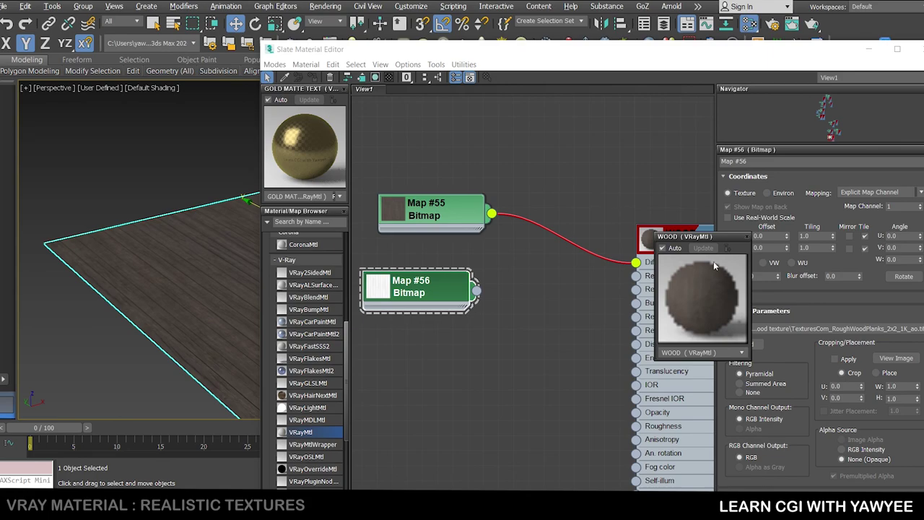
{"action": "left_click_drag", "start_coordinate": [709, 233], "coordinate": [379, 159]}
{"action": "left_click_drag", "start_coordinate": [707, 168], "coordinate": [90, 106]}
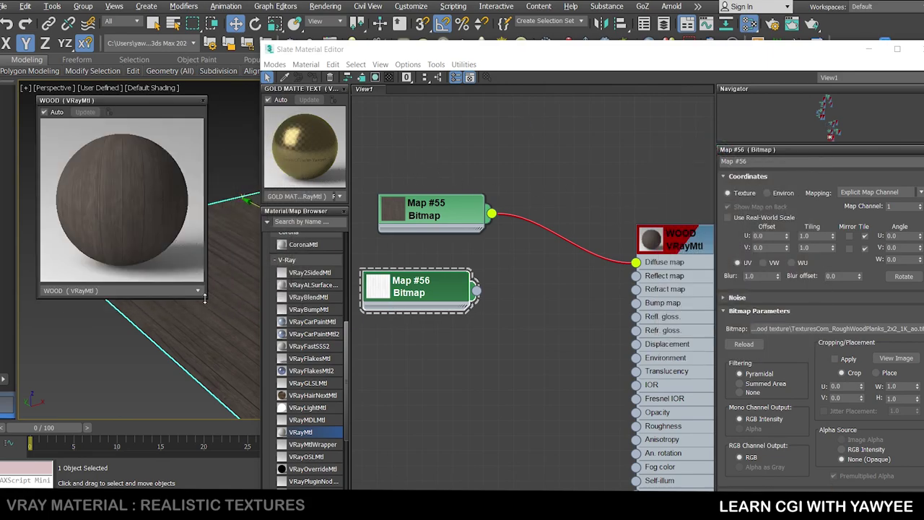
{"action": "left_click_drag", "start_coordinate": [207, 297], "coordinate": [295, 381]}
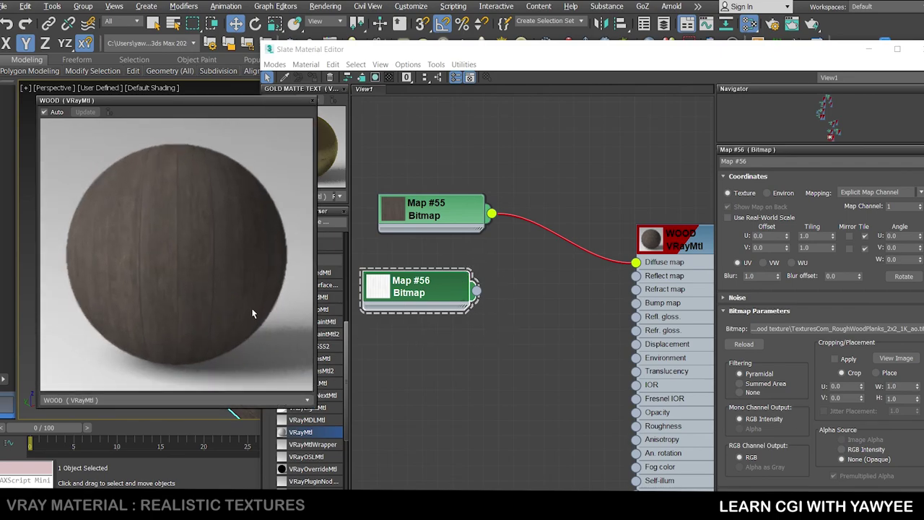
- Add a VRayCompTex map beside the ambient occlusion bitmap, repositioning the bitmap nodes to make room
{"action": "scroll", "coordinate": [489, 350], "scroll_direction": "down", "scroll_amount": 2}
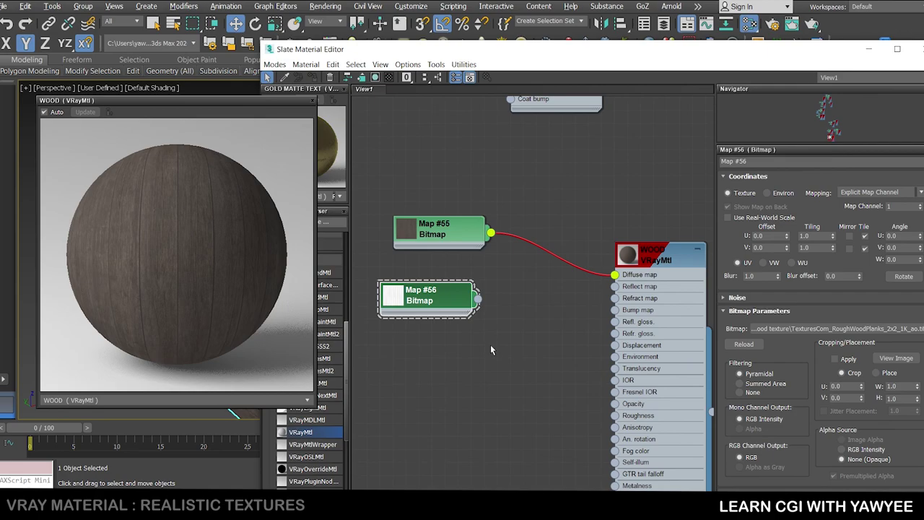
{"action": "middle_click_drag", "start_coordinate": [513, 339], "coordinate": [537, 308]}
{"action": "left_click_drag", "start_coordinate": [473, 214], "coordinate": [448, 213]}
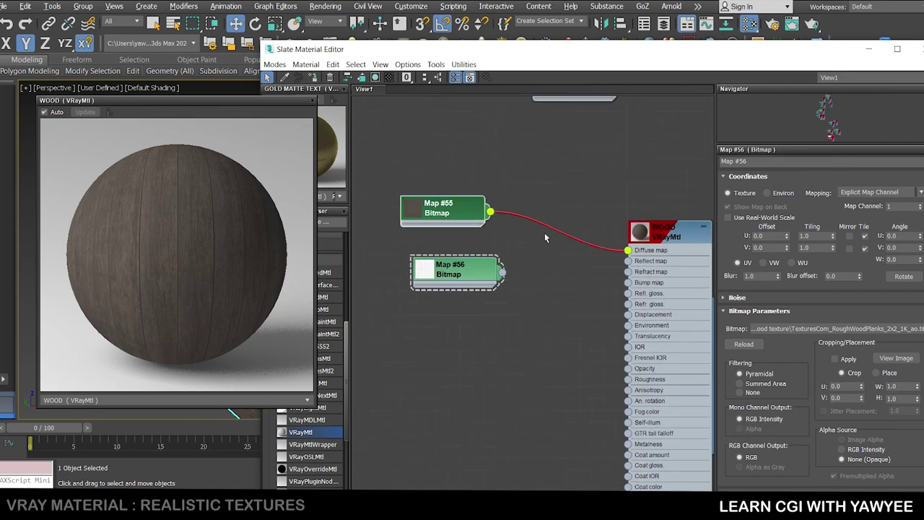
{"action": "left_click", "coordinate": [543, 256]}
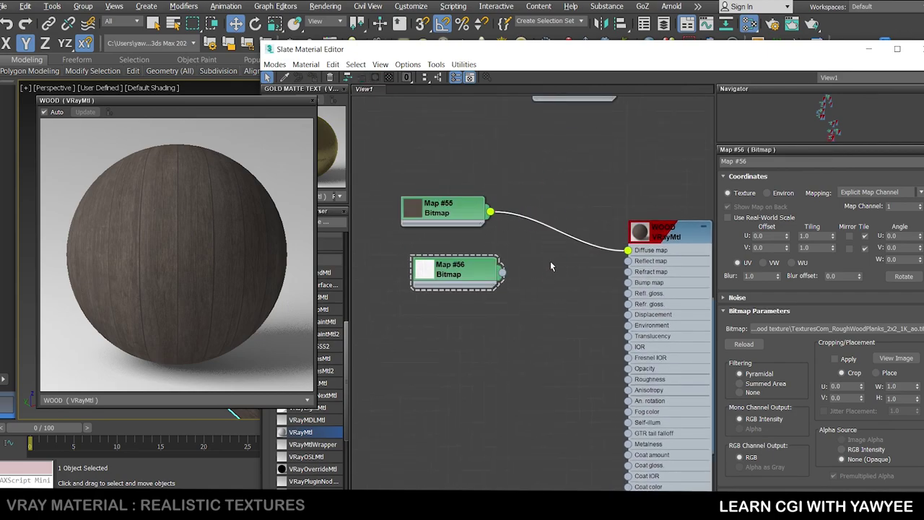
{"action": "mouse_move", "coordinate": [476, 273]}
{"action": "left_mouse_down"}
{"action": "mouse_move", "coordinate": [429, 273]}
{"action": "mouse_move", "coordinate": [489, 277]}
{"action": "left_mouse_up"}
{"action": "mouse_move", "coordinate": [515, 295]}
{"action": "mouse_move", "coordinate": [608, 309]}
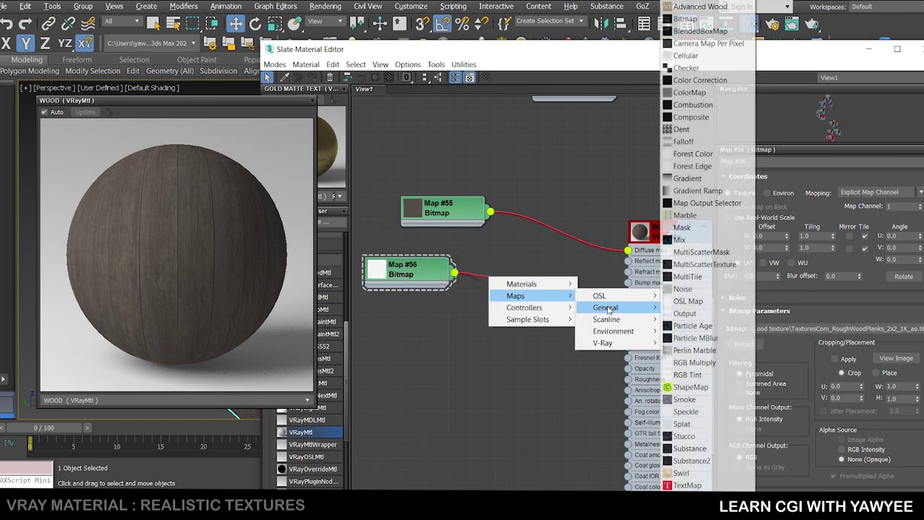
{"action": "mouse_move", "coordinate": [603, 342]}
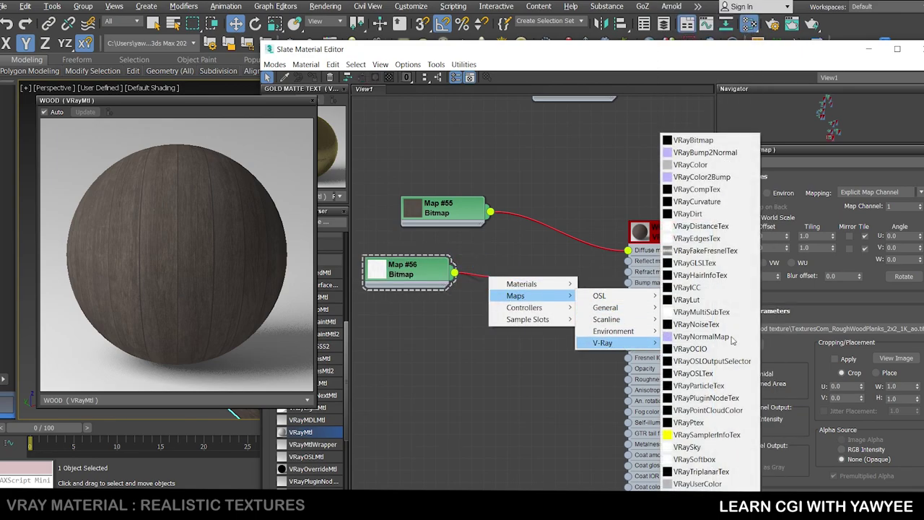
{"action": "left_click", "coordinate": [704, 189]}
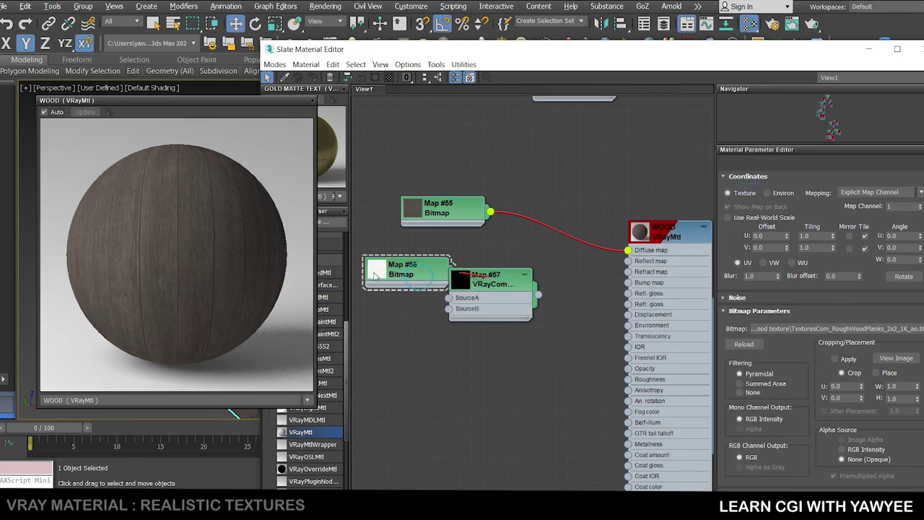
- Spread the nodes apart and connect the ambient occlusion bitmap to the VRayCompTex's SourceA and the albedo bitmap to its SourceB
{"action": "left_click_drag", "start_coordinate": [412, 273], "coordinate": [365, 271]}
{"action": "left_click_drag", "start_coordinate": [464, 281], "coordinate": [512, 282]}
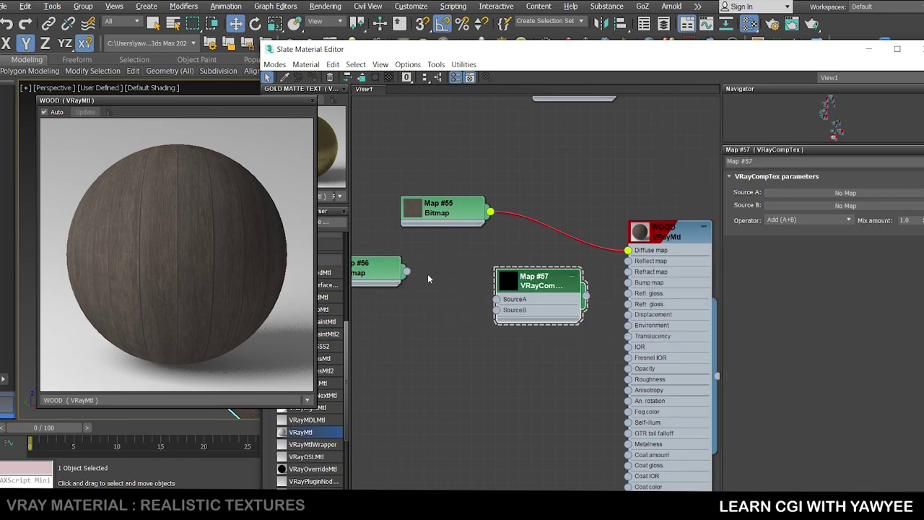
{"action": "left_click_drag", "start_coordinate": [409, 273], "coordinate": [496, 299]}
{"action": "left_click_drag", "start_coordinate": [490, 211], "coordinate": [497, 310]}
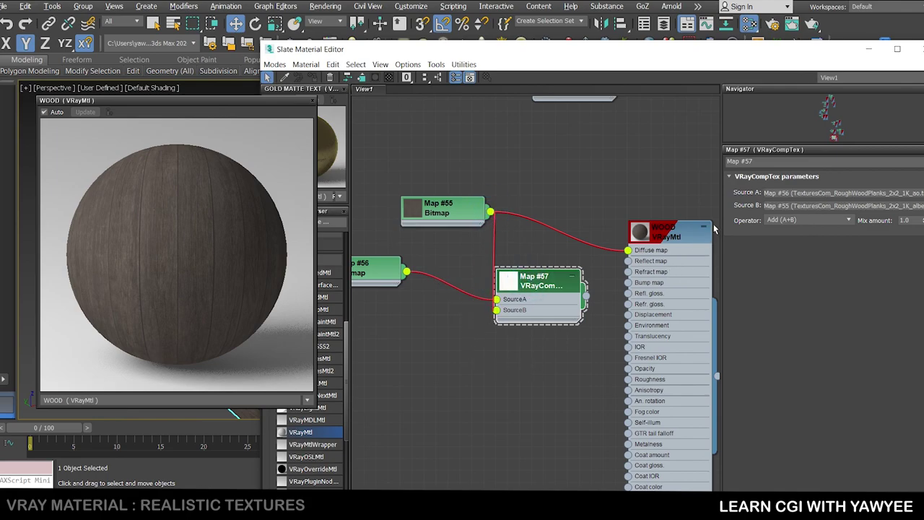
- Set the VRayCompTex operator to Multiply (A*B) and connect its output to WOOD's diffuse map slot
{"action": "left_click", "coordinate": [787, 223]}
{"action": "left_click", "coordinate": [782, 251]}
{"action": "middle_click_drag", "start_coordinate": [585, 350], "coordinate": [546, 316]}
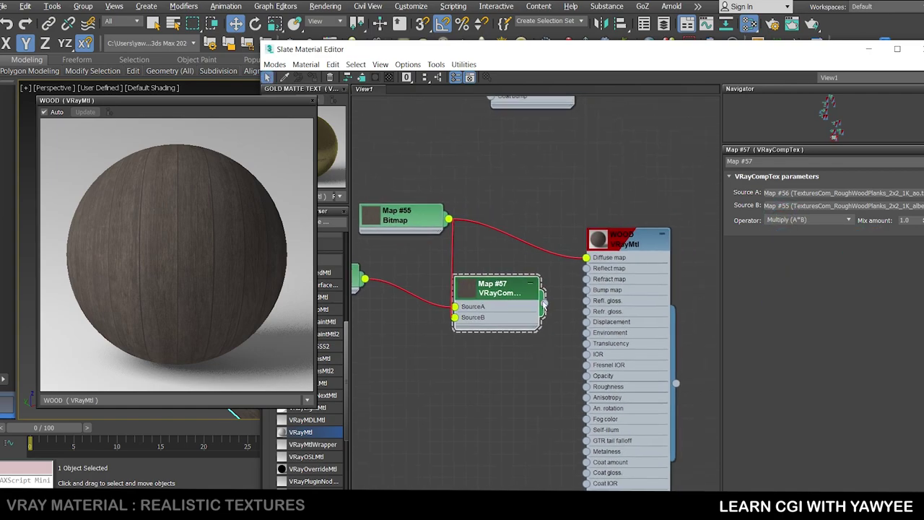
{"action": "left_click_drag", "start_coordinate": [544, 303], "coordinate": [588, 258]}
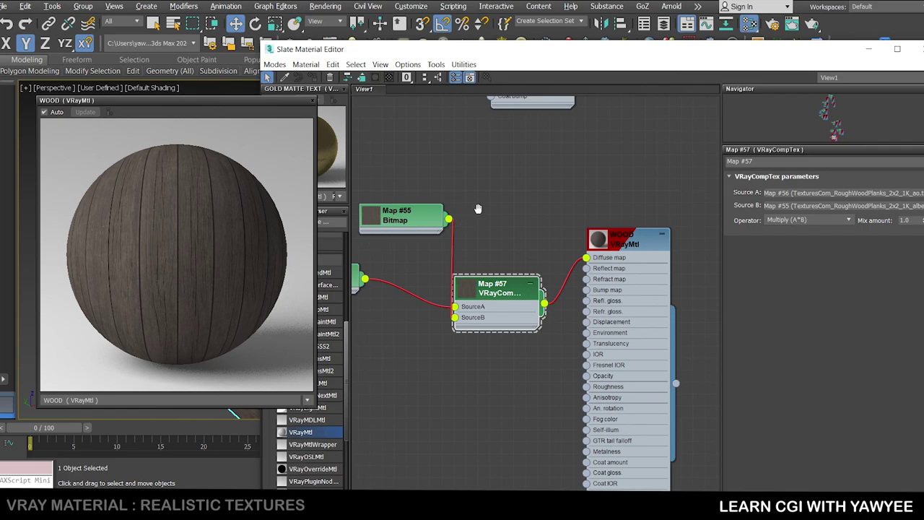
- Arrange the ambient occlusion and albedo bitmap nodes in a stack beside the VRayCompTex, aligned with WOOD's diffuse map slot
{"action": "scroll", "coordinate": [477, 209], "scroll_direction": "down", "scroll_amount": 2}
{"action": "left_click_drag", "start_coordinate": [476, 209], "coordinate": [437, 189]}
{"action": "left_click_drag", "start_coordinate": [408, 258], "coordinate": [426, 246]}
{"action": "left_click_drag", "start_coordinate": [431, 200], "coordinate": [424, 294]}
{"action": "left_click_drag", "start_coordinate": [433, 253], "coordinate": [444, 242]}
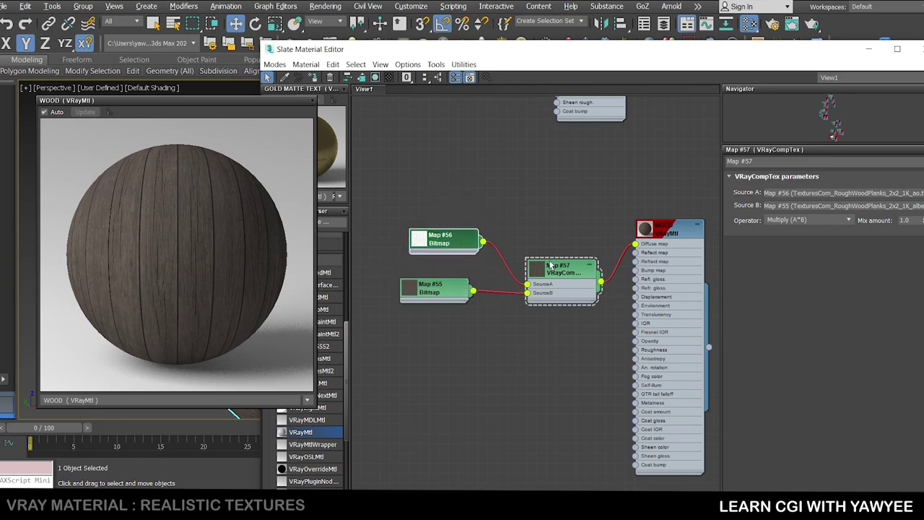
{"action": "left_click_drag", "start_coordinate": [531, 278], "coordinate": [529, 238]}
{"action": "left_click_drag", "start_coordinate": [442, 241], "coordinate": [442, 220]}
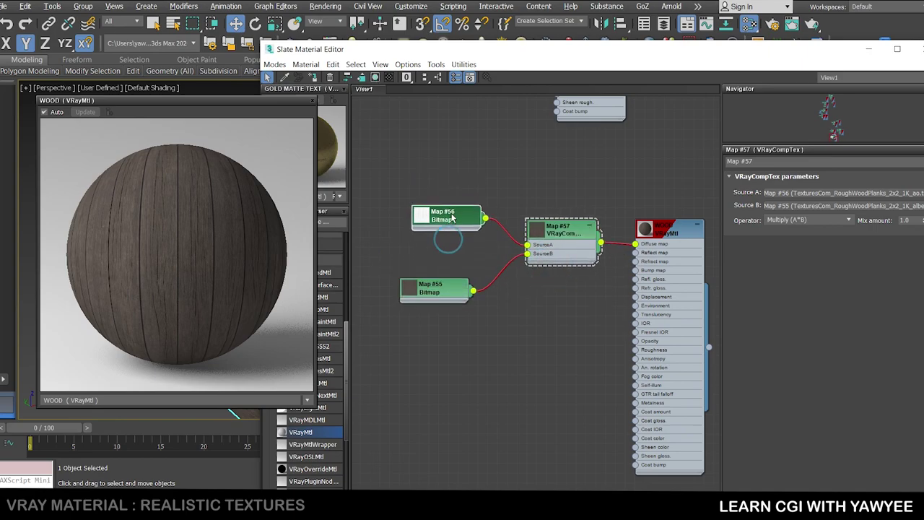
{"action": "left_click_drag", "start_coordinate": [432, 292], "coordinate": [442, 253]}
{"action": "middle_click_drag", "start_coordinate": [561, 284], "coordinate": [532, 267]}
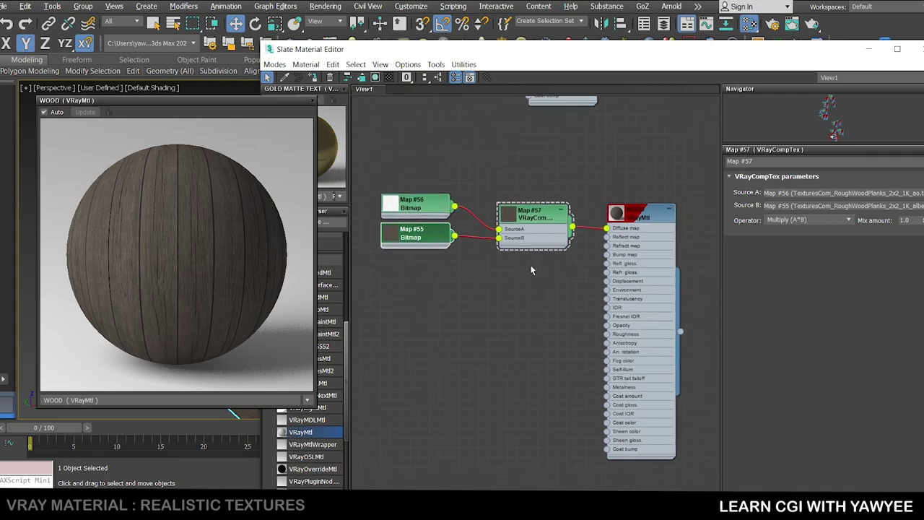
- Bring WOOD's full parameters into view and switch its BRDF to Use roughness
{"action": "double_click", "coordinate": [636, 216]}
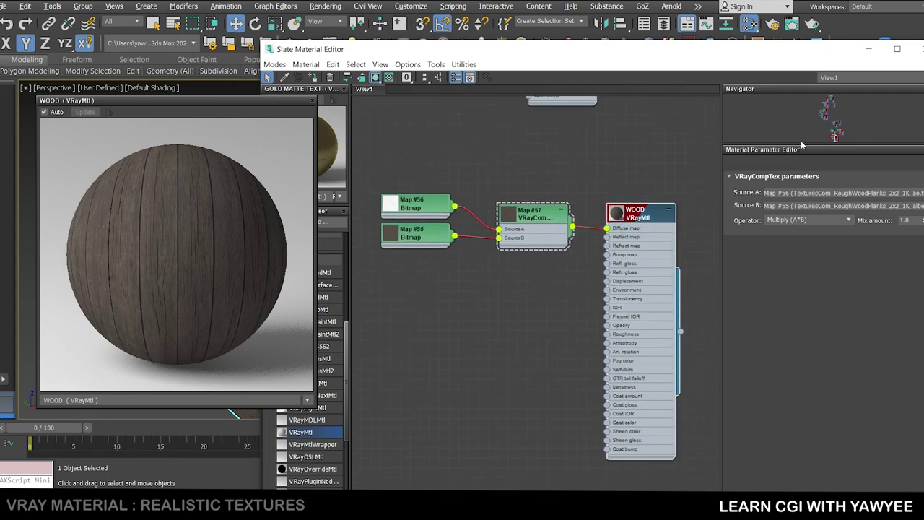
{"action": "left_click_drag", "start_coordinate": [799, 50], "coordinate": [699, 16]}
{"action": "left_click", "coordinate": [660, 479]}
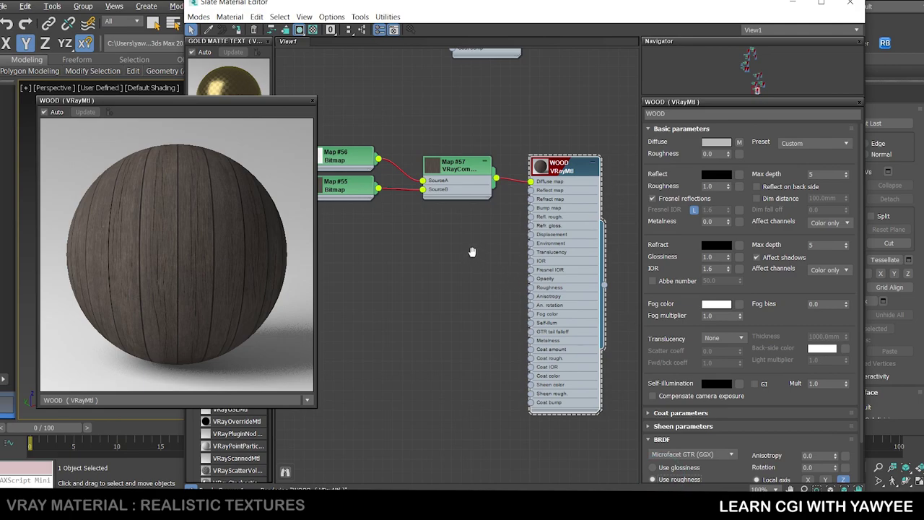
- Create a VRayNormalMap connected to WOOD's bump map slot
{"action": "middle_click_drag", "start_coordinate": [472, 251], "coordinate": [491, 262]}
{"action": "left_click_drag", "start_coordinate": [577, 236], "coordinate": [490, 248]}
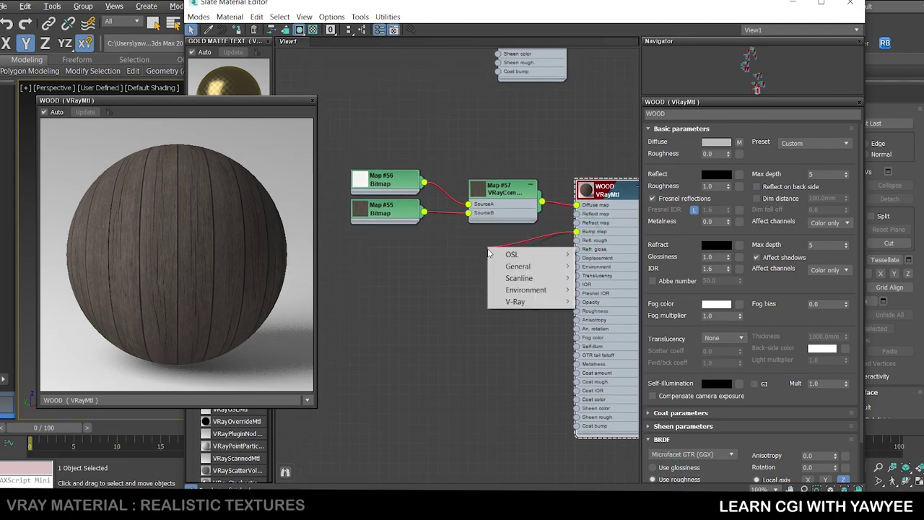
{"action": "mouse_move", "coordinate": [534, 301]}
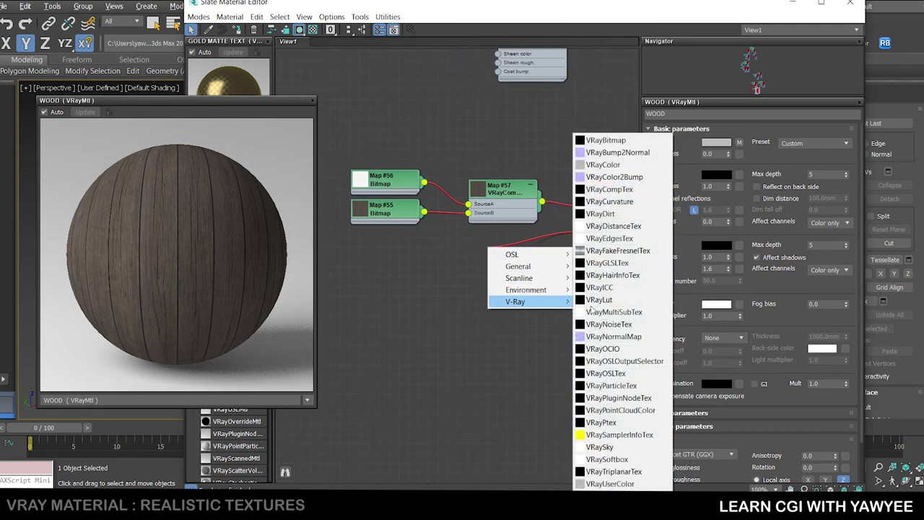
{"action": "left_click", "coordinate": [613, 336]}
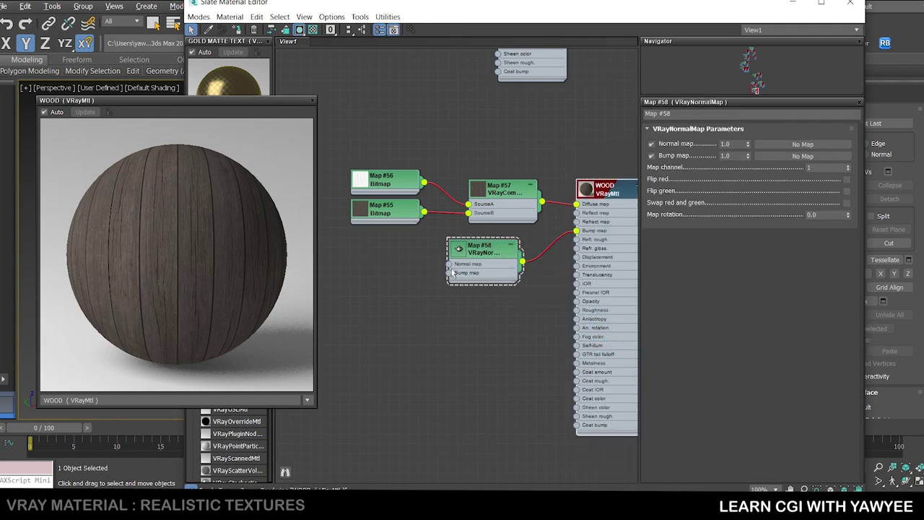
- Add a bitmap with TexturesCom_RoughWoodPlanks_2x2_1K_normal to the VRayNormalMap's normal map input
{"action": "middle_click_drag", "start_coordinate": [406, 264], "coordinate": [450, 267]}
{"action": "left_click_drag", "start_coordinate": [492, 268], "coordinate": [443, 256]}
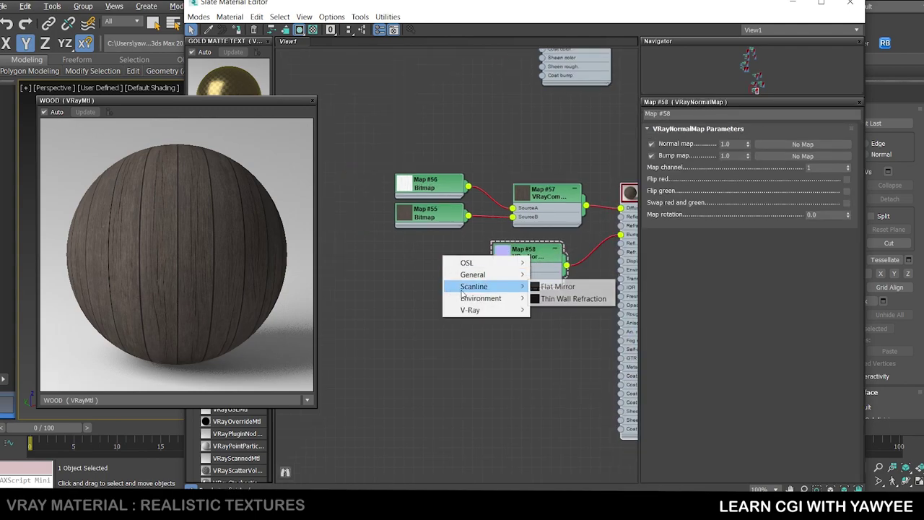
{"action": "mouse_move", "coordinate": [473, 274]}
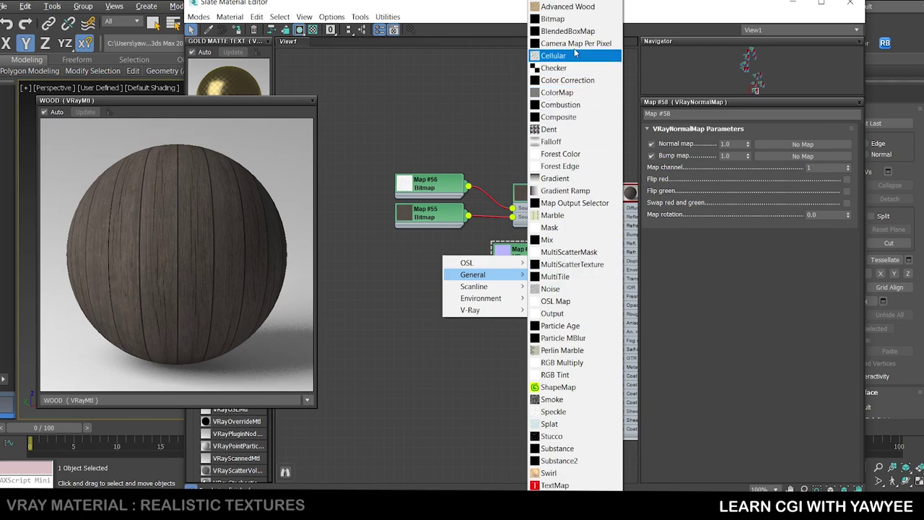
{"action": "left_click", "coordinate": [553, 18]}
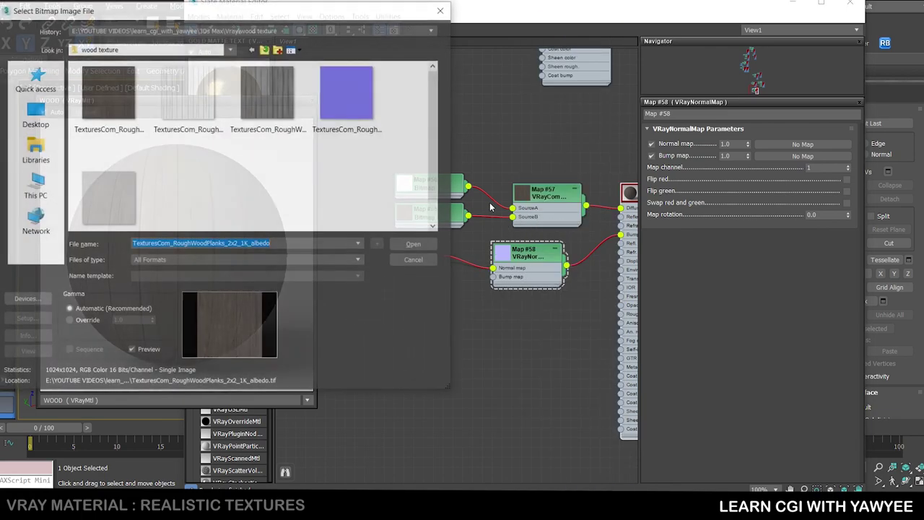
{"action": "double_click", "coordinate": [349, 96]}
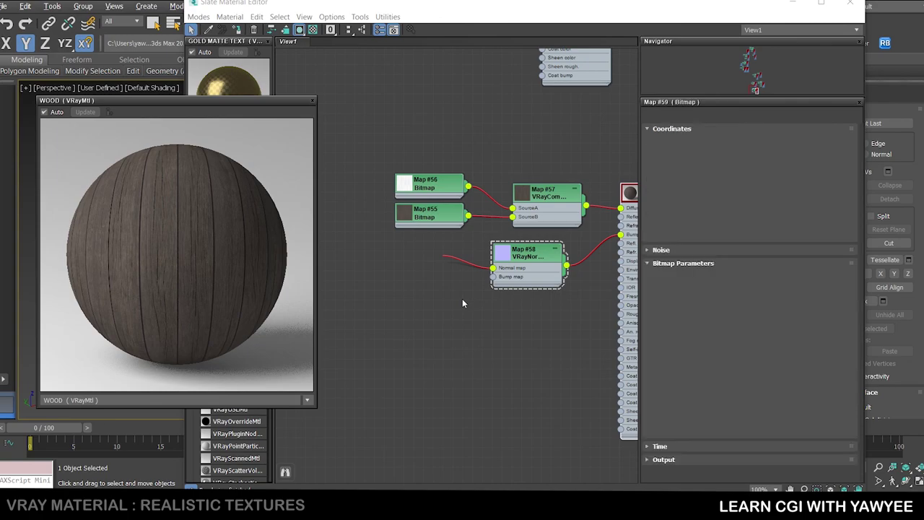
- Reload the normal bitmap's image with a gamma override of 1.0 and move the VRayNormalMap node slightly up
{"action": "middle_click_drag", "start_coordinate": [454, 298], "coordinate": [402, 300]}
{"action": "left_click", "coordinate": [388, 260]}
{"action": "left_click", "coordinate": [762, 281]}
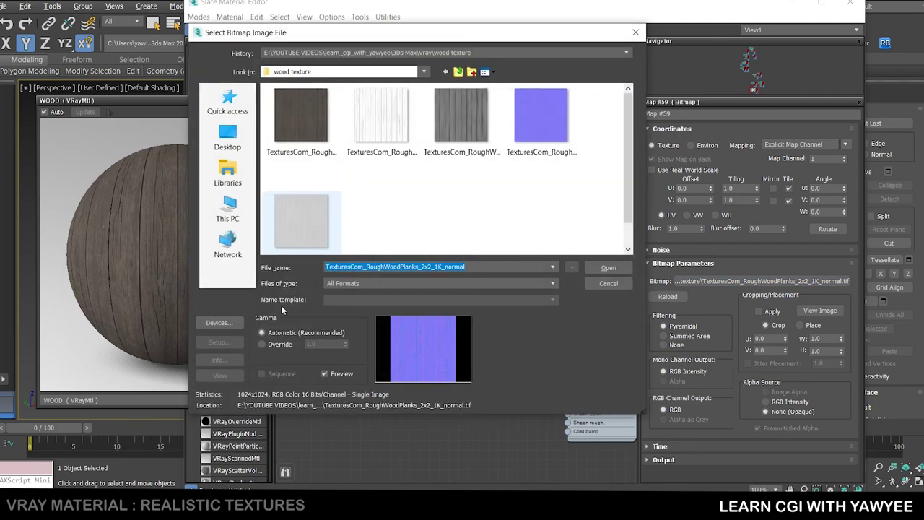
{"action": "left_click", "coordinate": [274, 344]}
{"action": "left_click", "coordinate": [609, 268]}
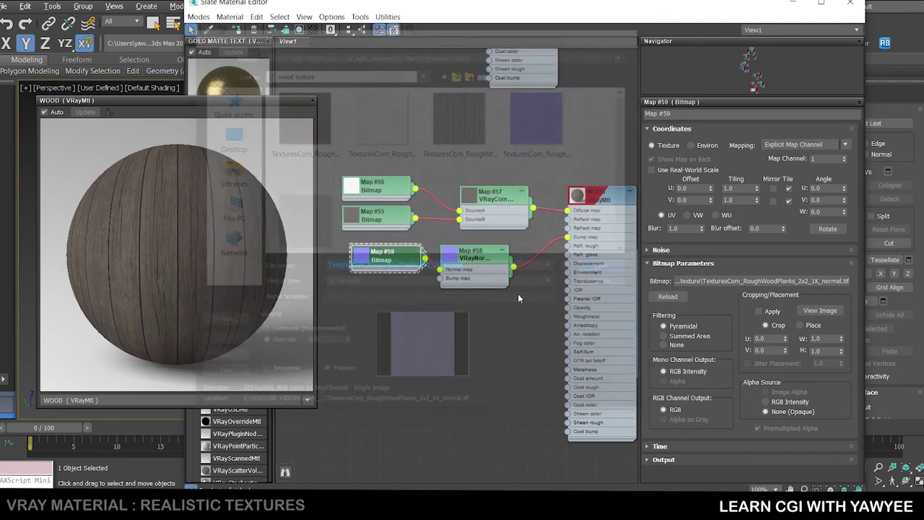
{"action": "left_click_drag", "start_coordinate": [500, 250], "coordinate": [501, 240]}
- Add a bitmap with TexturesCom_RoughWoodPlanks_2x2_1K_roughness to WOOD's reflection roughness slot
{"action": "left_click_drag", "start_coordinate": [569, 250], "coordinate": [456, 307]}
{"action": "mouse_move", "coordinate": [498, 312]}
{"action": "mouse_move", "coordinate": [479, 325]}
{"action": "left_click", "coordinate": [584, 18]}
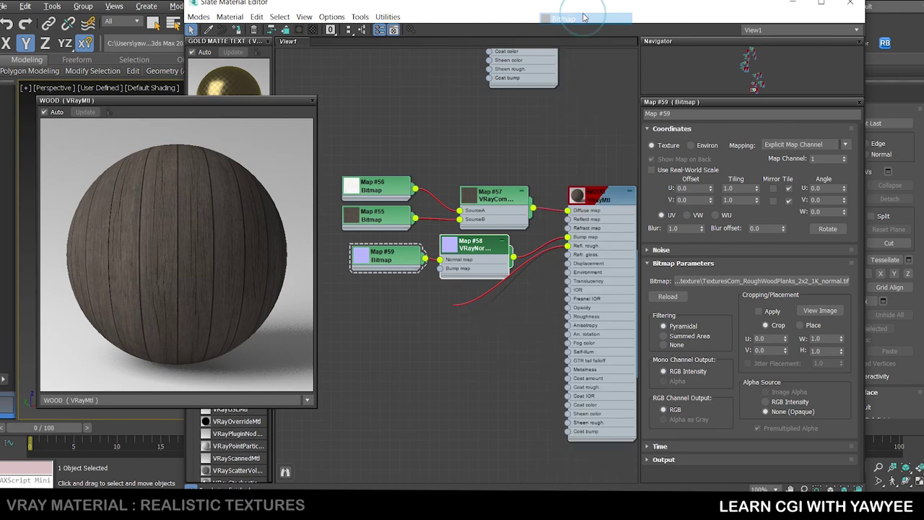
{"action": "left_click", "coordinate": [278, 100]}
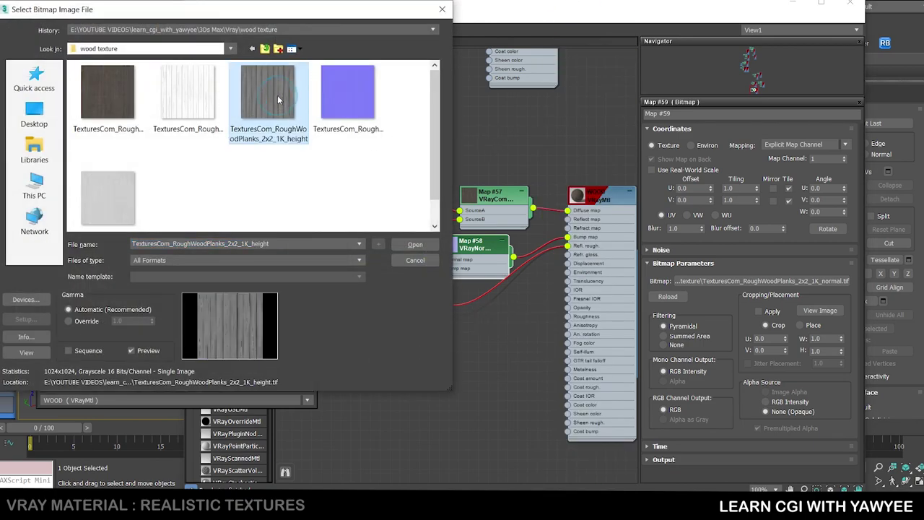
{"action": "left_click", "coordinate": [115, 199]}
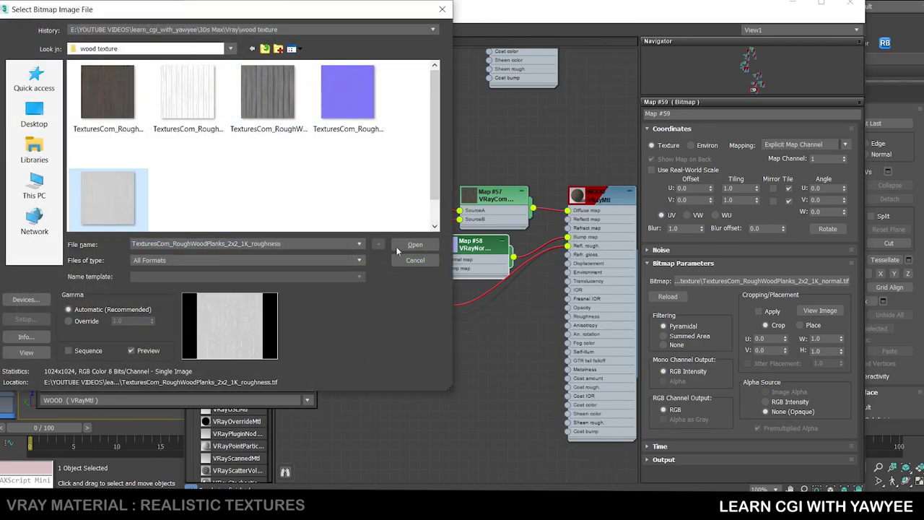
{"action": "left_click", "coordinate": [415, 244]}
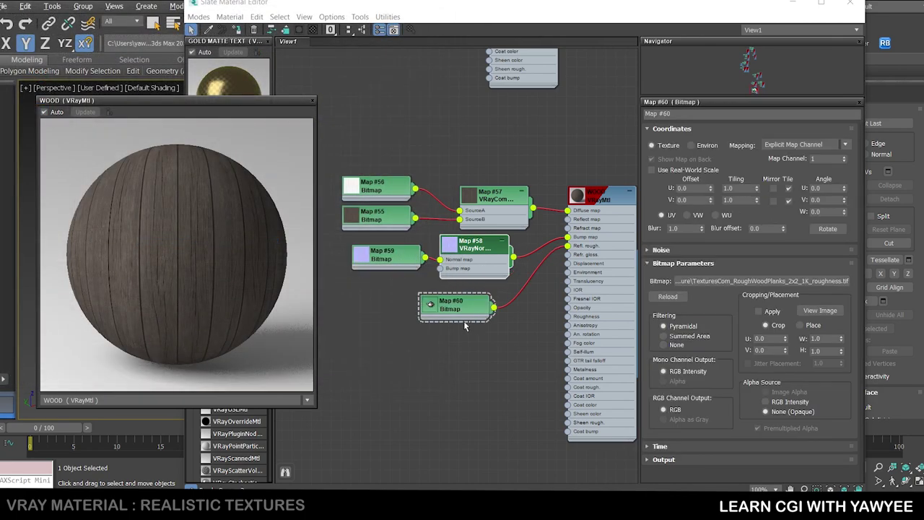
- Reload the roughness bitmap's image with a gamma override of 1.0
{"action": "left_click", "coordinate": [457, 310]}
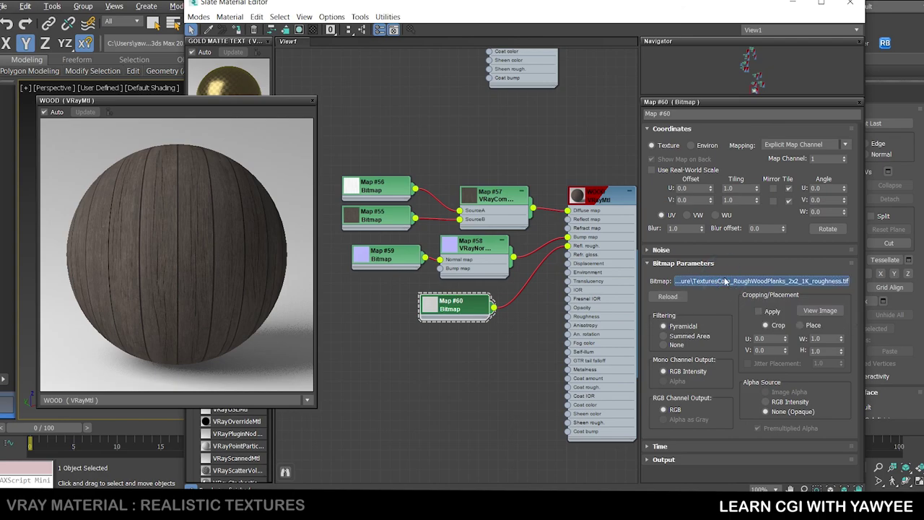
{"action": "left_click", "coordinate": [698, 281]}
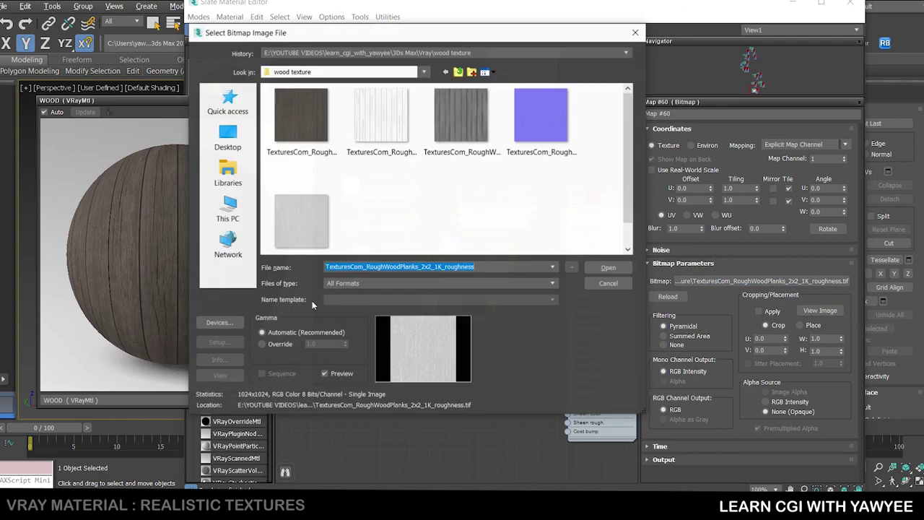
{"action": "left_click", "coordinate": [608, 268]}
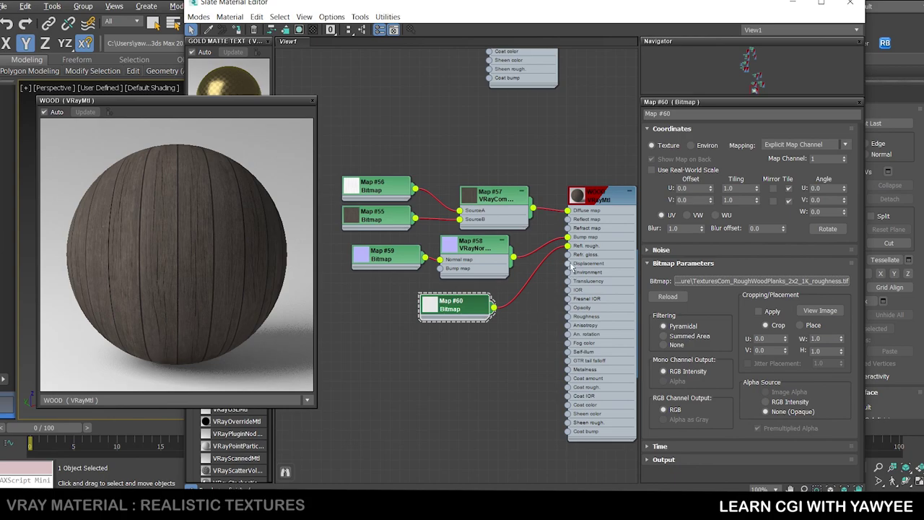
- Add a bitmap with TexturesCom_RoughWoodPlanks_2x2_1K_height, gamma override 1.0, to WOOD's displacement slot
{"action": "left_click_drag", "start_coordinate": [566, 271], "coordinate": [455, 351]}
{"action": "mouse_move", "coordinate": [478, 372]}
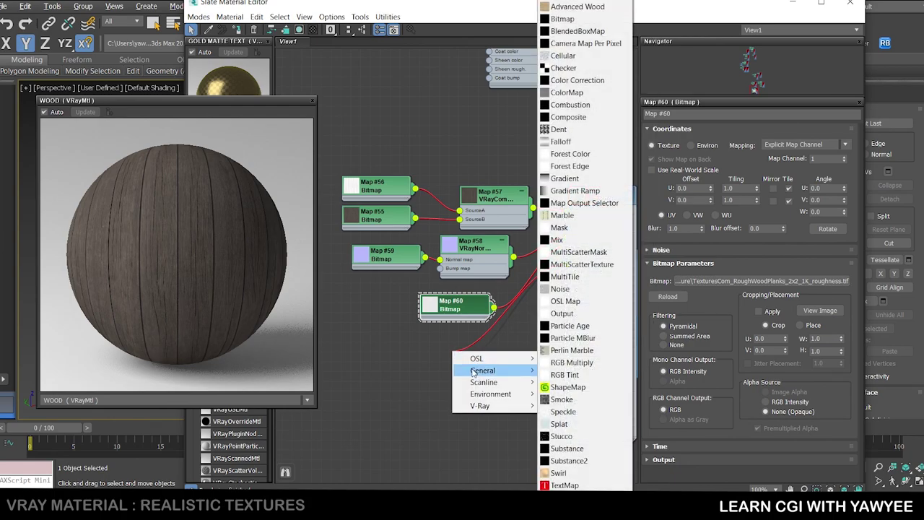
{"action": "left_click", "coordinate": [580, 20]}
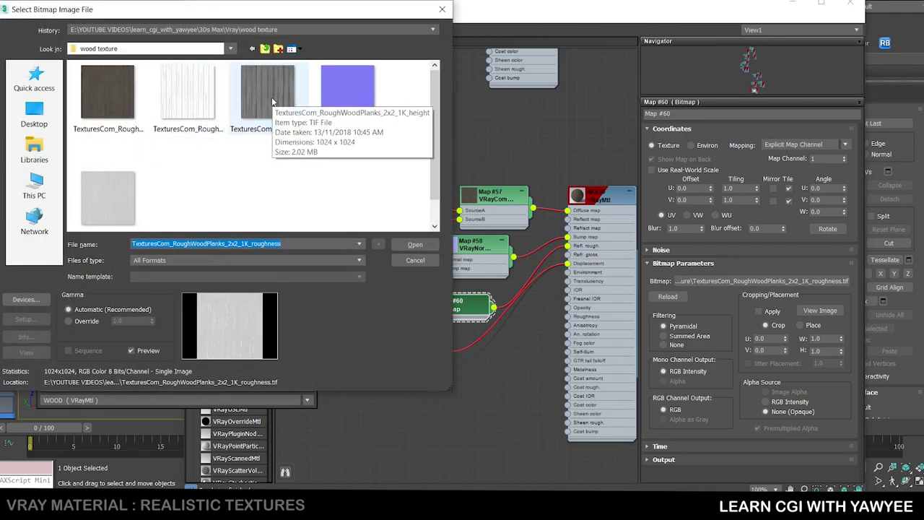
{"action": "left_click", "coordinate": [272, 102]}
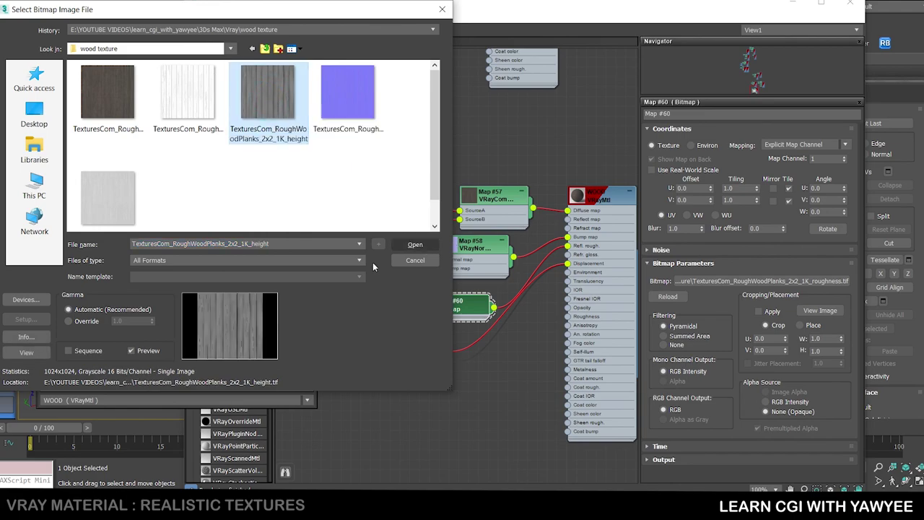
{"action": "left_click", "coordinate": [69, 321]}
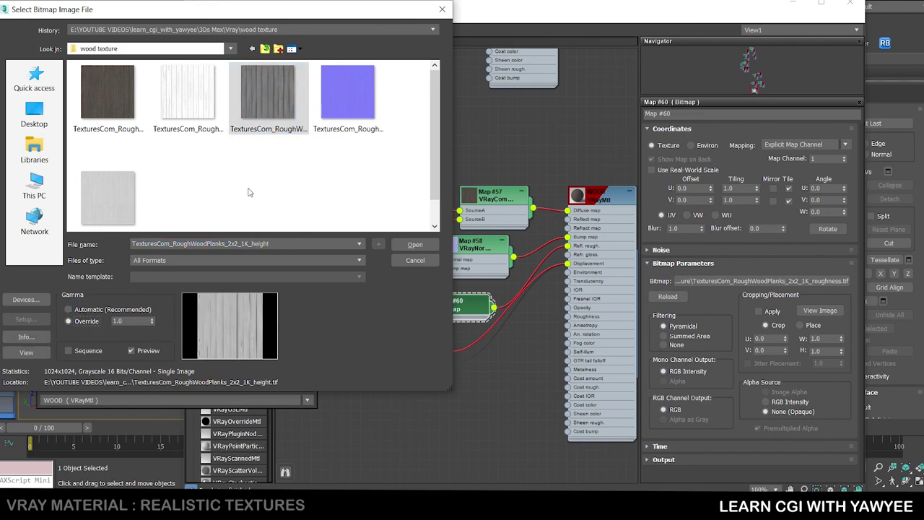
{"action": "left_click", "coordinate": [415, 244]}
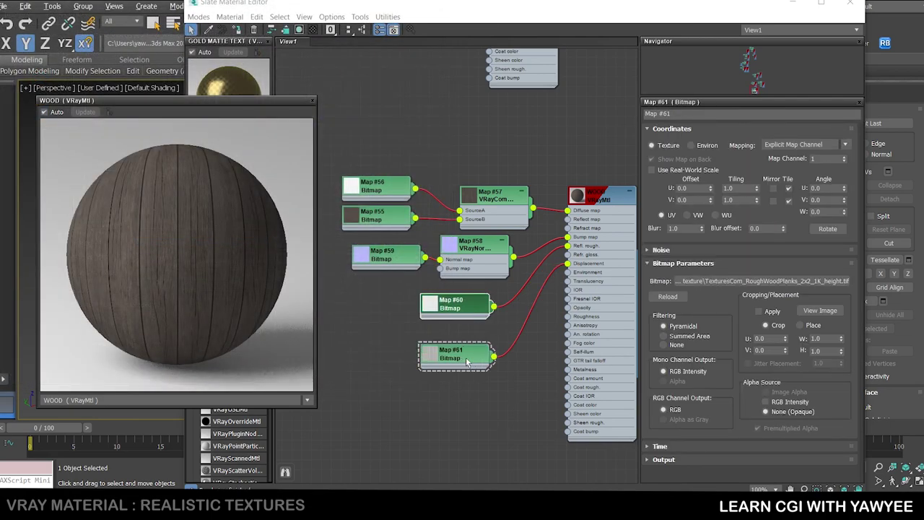
- Set WOOD's reflection color to a grey with value 160 after trying darker and lighter values
{"action": "double_click", "coordinate": [606, 193]}
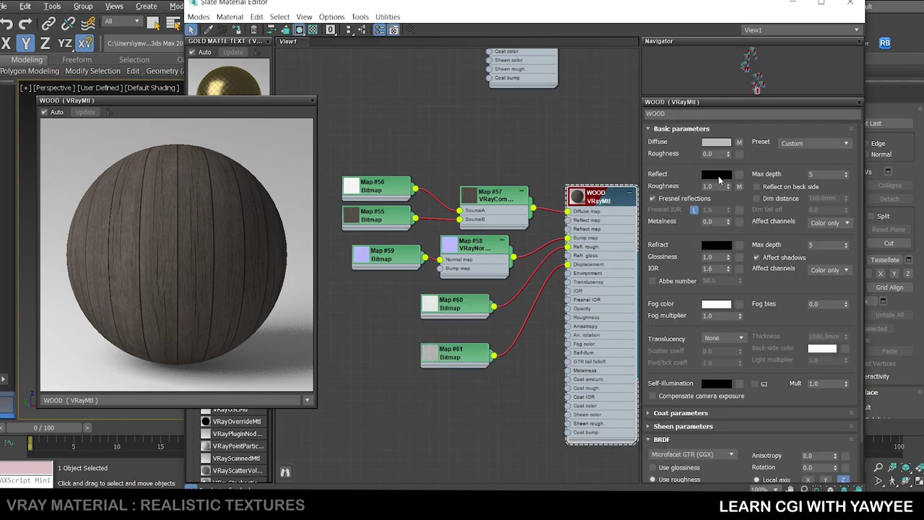
{"action": "left_click", "coordinate": [718, 175]}
{"action": "left_click", "coordinate": [309, 134]}
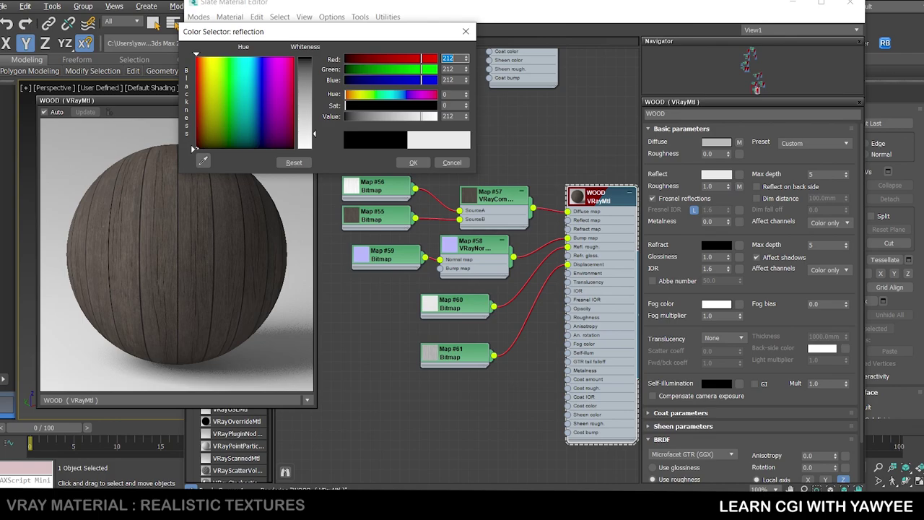
{"action": "left_click_drag", "start_coordinate": [310, 135], "coordinate": [309, 98]}
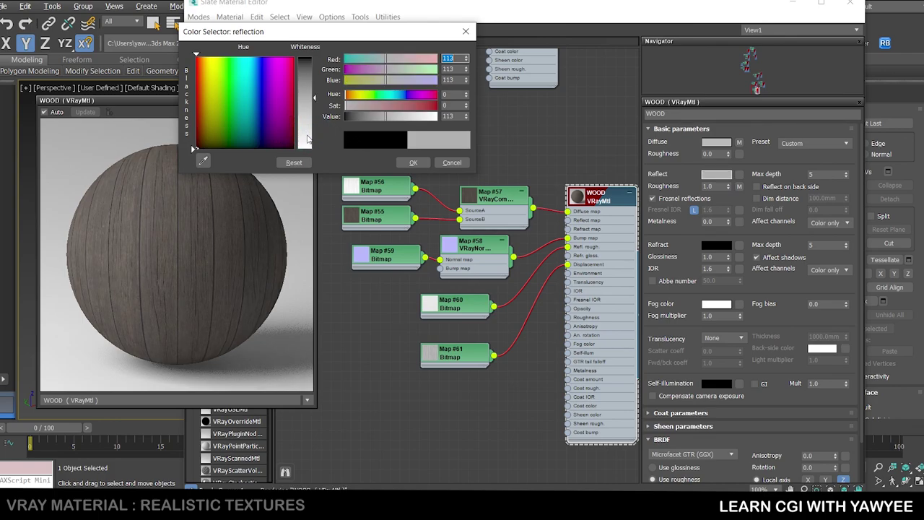
{"action": "left_click", "coordinate": [307, 133]}
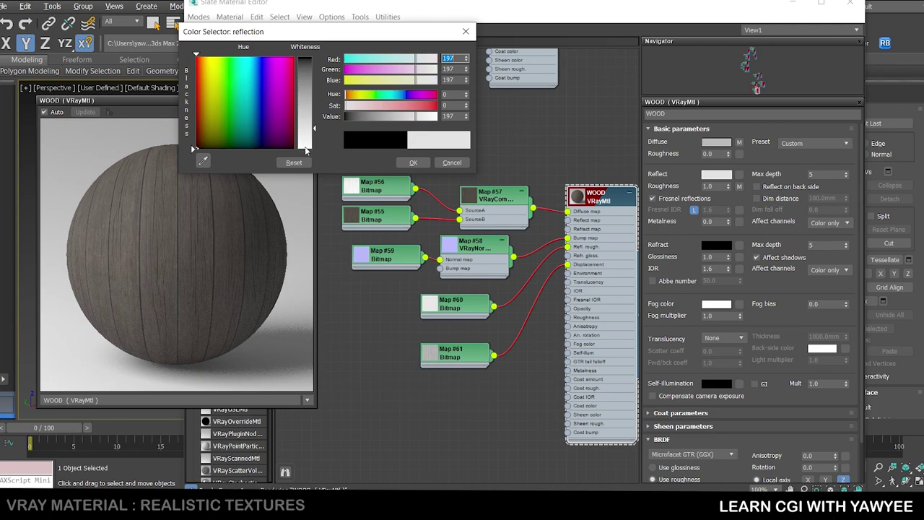
{"action": "left_click", "coordinate": [306, 150]}
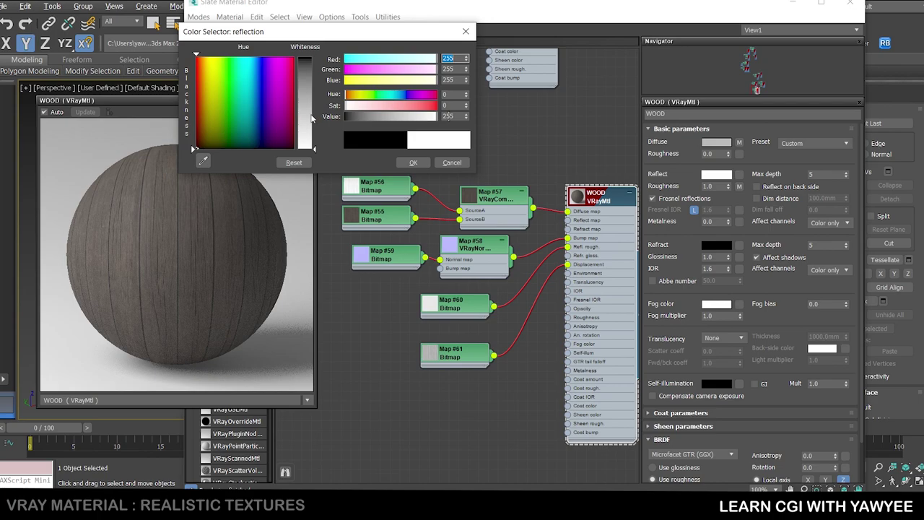
{"action": "left_click", "coordinate": [309, 114]}
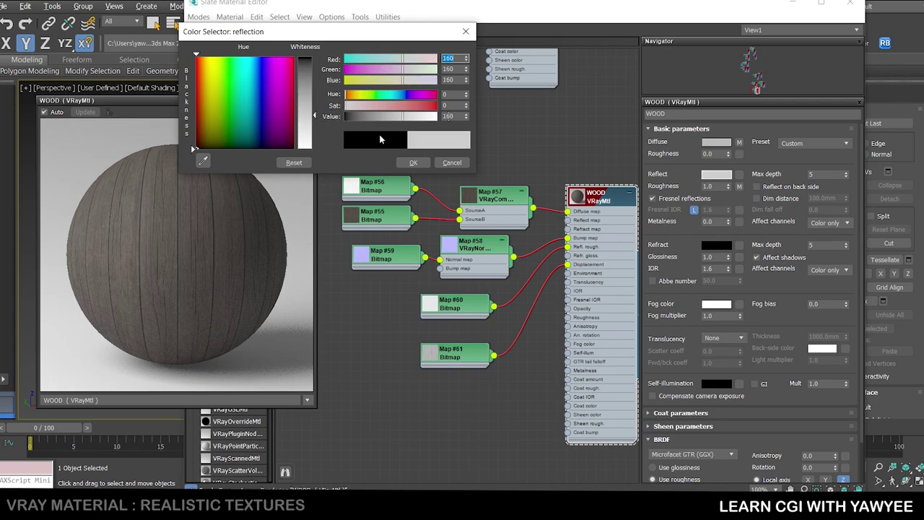
{"action": "left_click", "coordinate": [413, 163]}
- Set the SMOOTH WOOD material's reflection color to near-white
{"action": "scroll", "coordinate": [505, 160], "scroll_direction": "down", "scroll_amount": 3}
{"action": "middle_click_drag", "start_coordinate": [504, 157], "coordinate": [415, 305]}
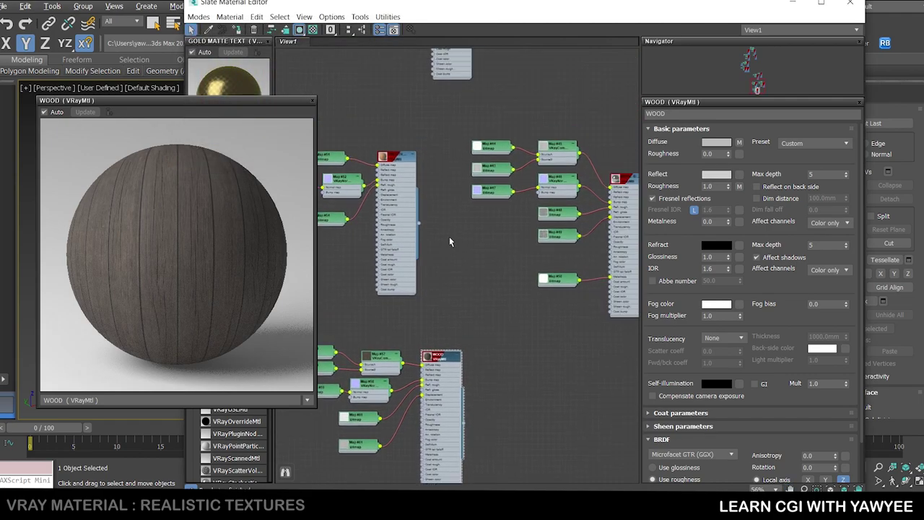
{"action": "left_click", "coordinate": [403, 162]}
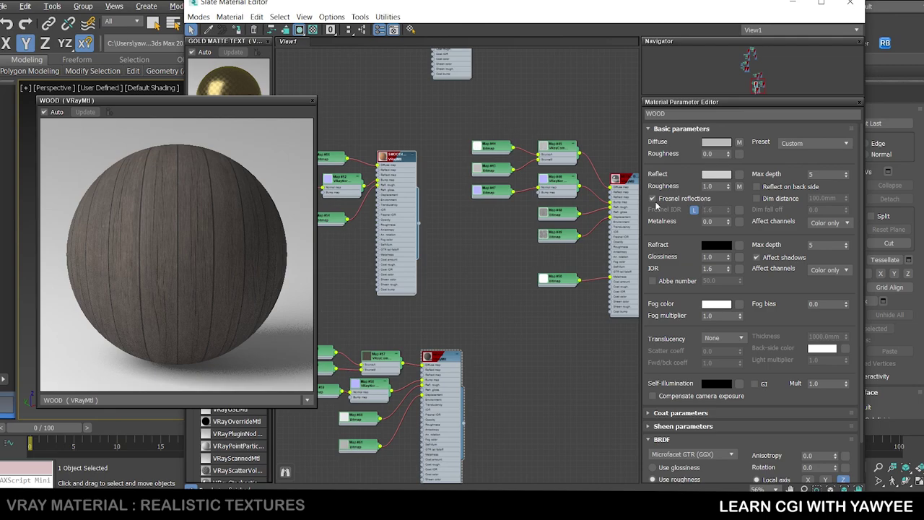
{"action": "double_click", "coordinate": [399, 161]}
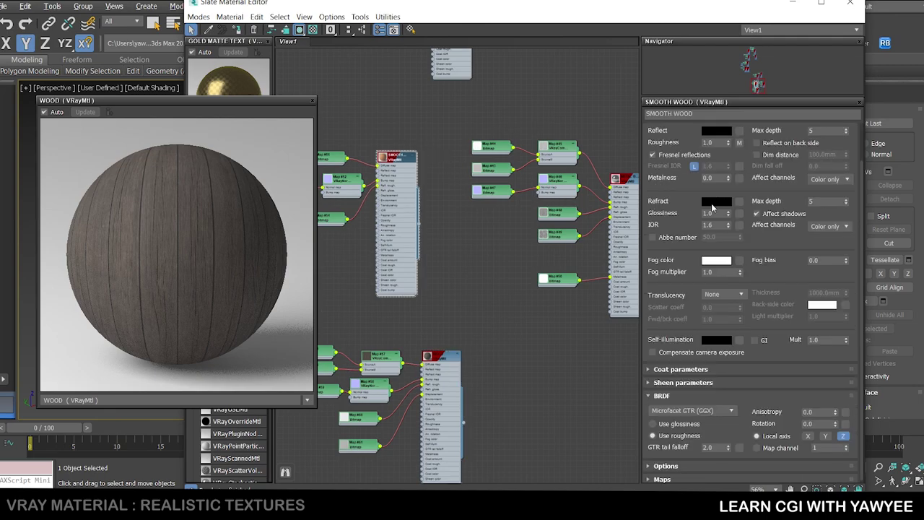
{"action": "left_click", "coordinate": [716, 130]}
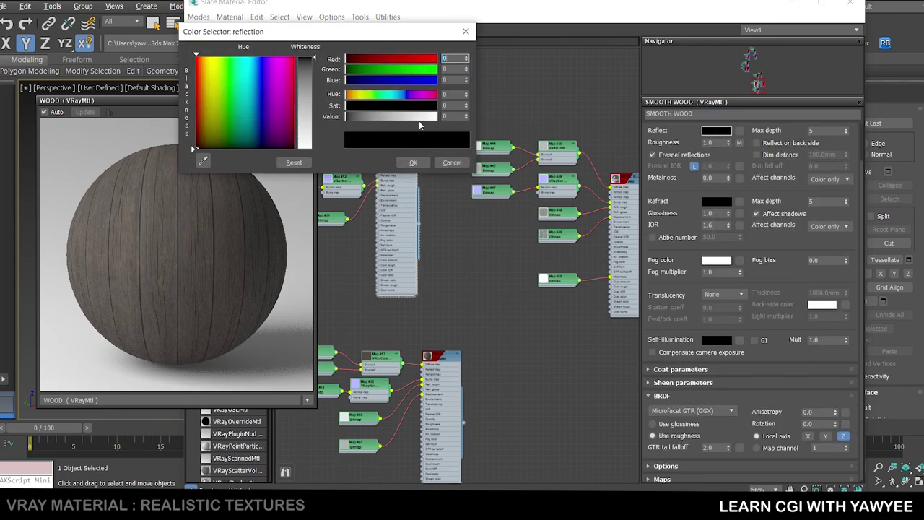
{"action": "left_click_drag", "start_coordinate": [303, 127], "coordinate": [303, 142]}
{"action": "left_click", "coordinate": [408, 162]}
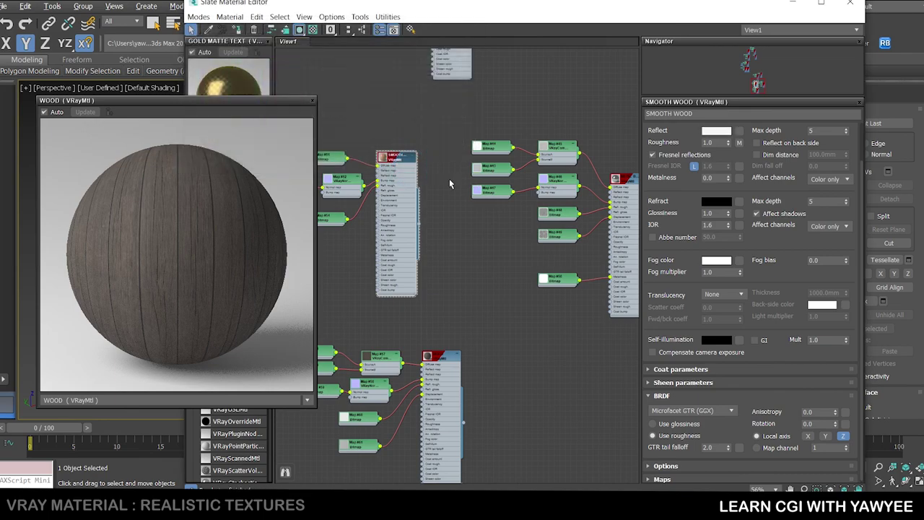
- Set the METAL BROKEN material's reflection color to pure white with value 255
{"action": "middle_click_drag", "start_coordinate": [550, 138], "coordinate": [450, 143]}
{"action": "scroll", "coordinate": [502, 151], "scroll_direction": "up", "scroll_amount": 3}
{"action": "double_click", "coordinate": [538, 202]}
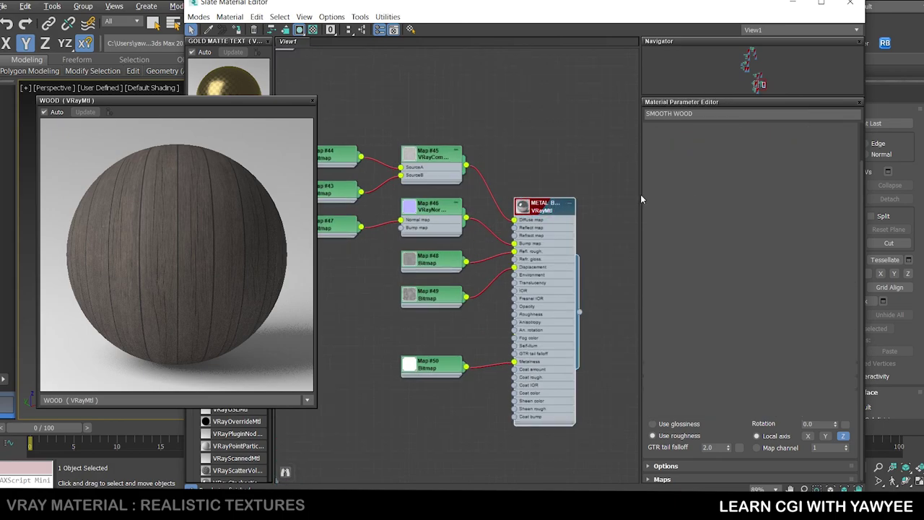
{"action": "left_click", "coordinate": [717, 172]}
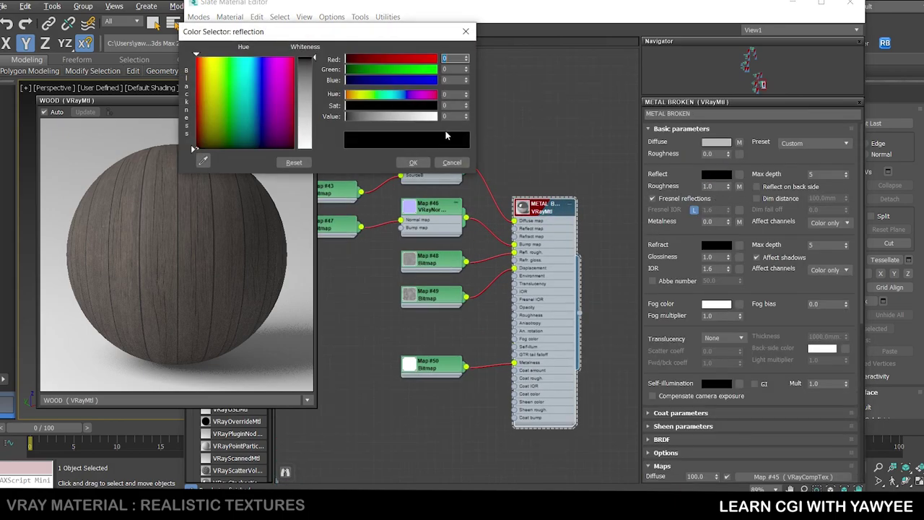
{"action": "left_click_drag", "start_coordinate": [308, 117], "coordinate": [311, 152]}
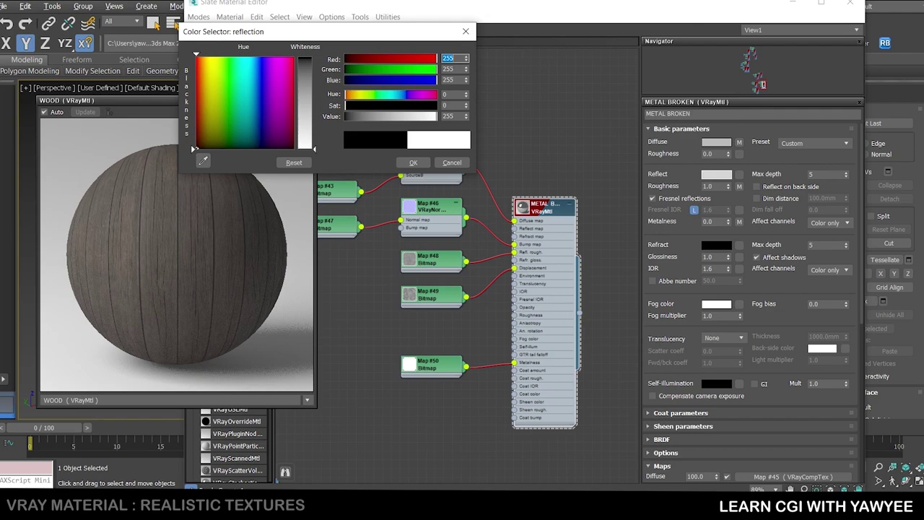
{"action": "left_click", "coordinate": [412, 163]}
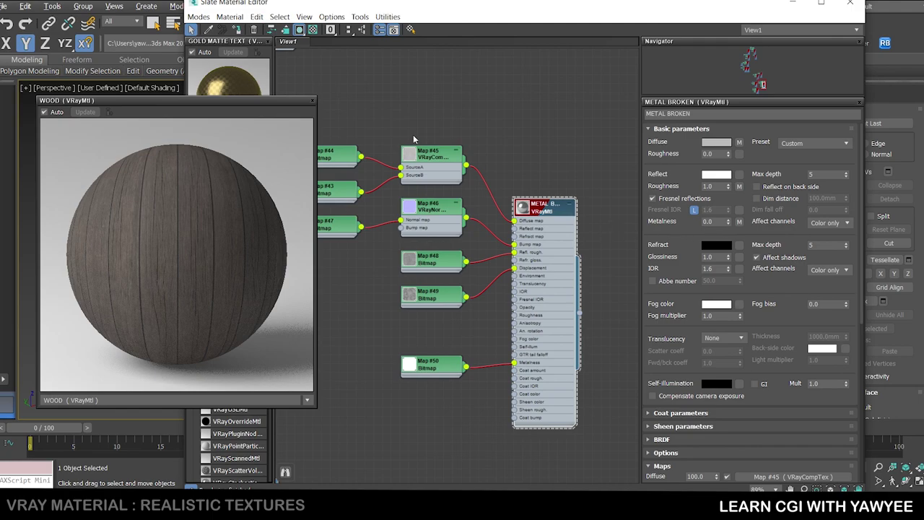
- Close the enlarged WOOD preview and assign the WOOD material to the floor plane in the scene
{"action": "left_click", "coordinate": [312, 101]}
{"action": "scroll", "coordinate": [443, 262], "scroll_direction": "down", "scroll_amount": 5}
{"action": "key", "text": "s"}
{"action": "left_click", "coordinate": [356, 330]}
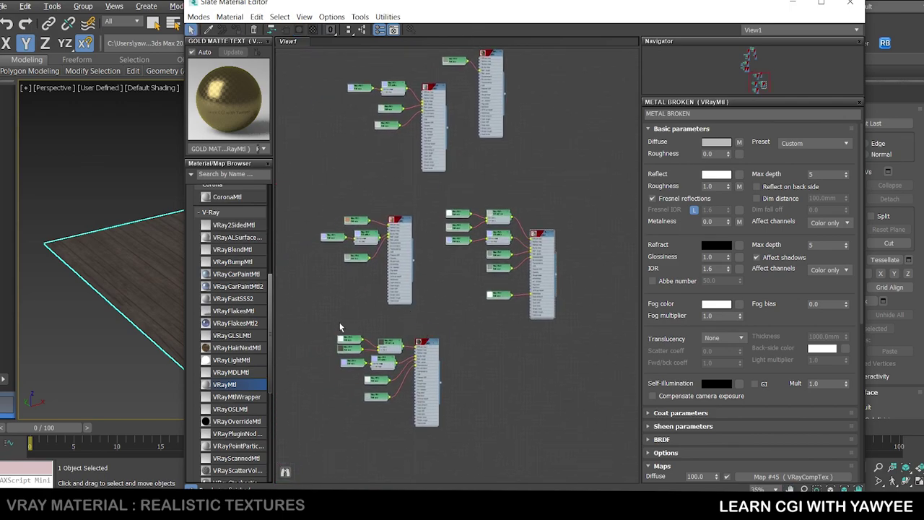
{"action": "scroll", "coordinate": [142, 295], "scroll_direction": "up", "scroll_amount": 5}
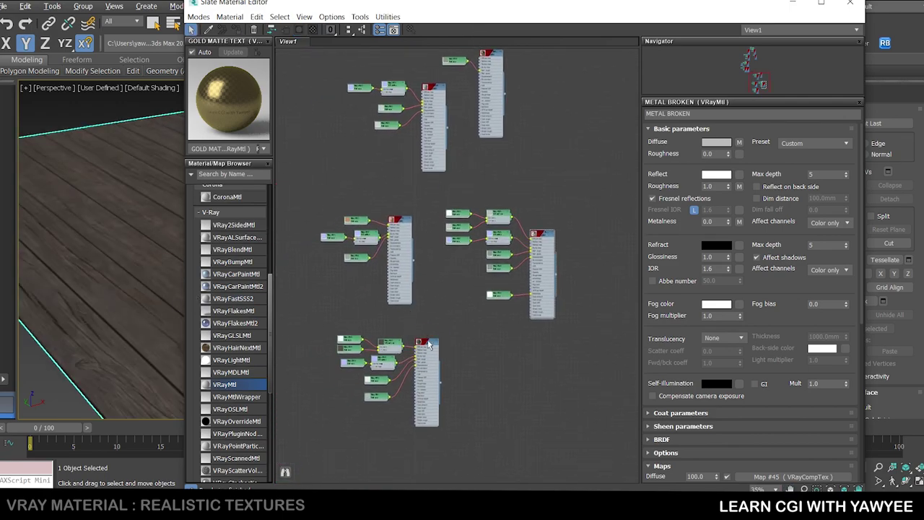
{"action": "scroll", "coordinate": [429, 345], "scroll_direction": "up", "scroll_amount": 6}
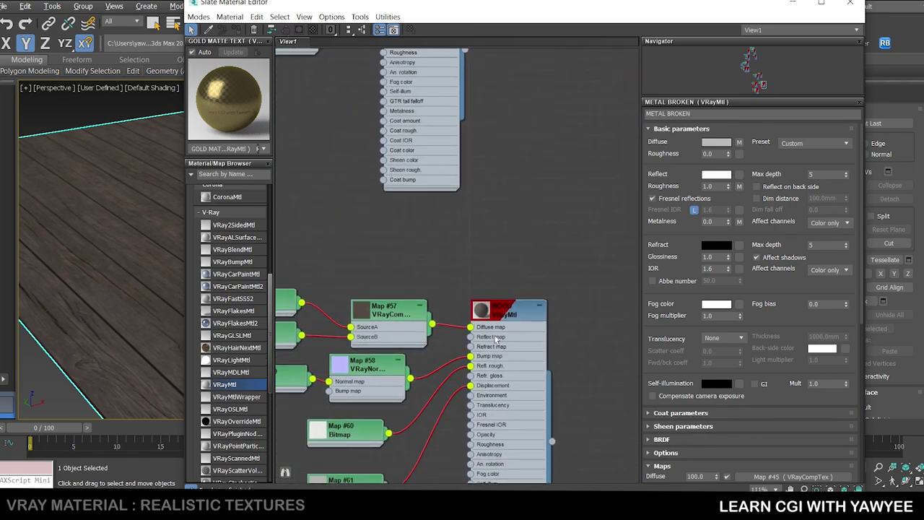
{"action": "left_click_drag", "start_coordinate": [551, 442], "coordinate": [102, 270]}
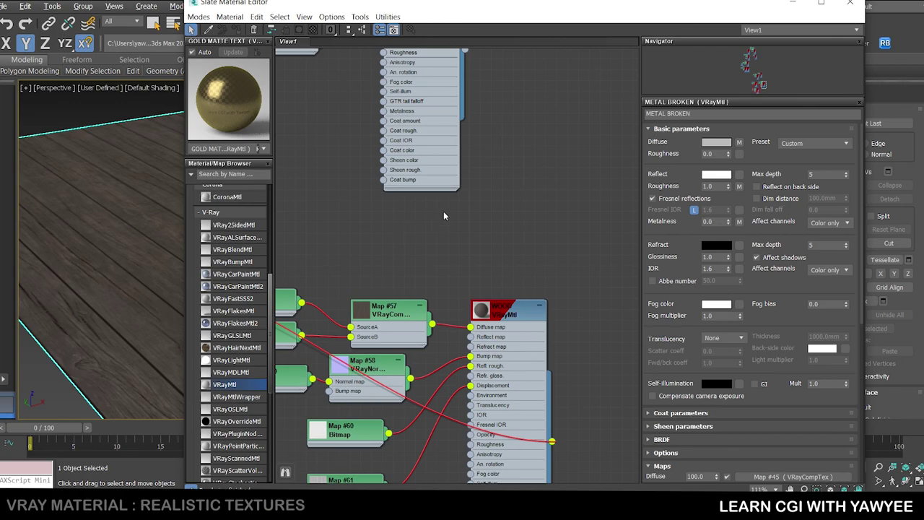
{"action": "left_click_drag", "start_coordinate": [135, 270], "coordinate": [134, 272]}
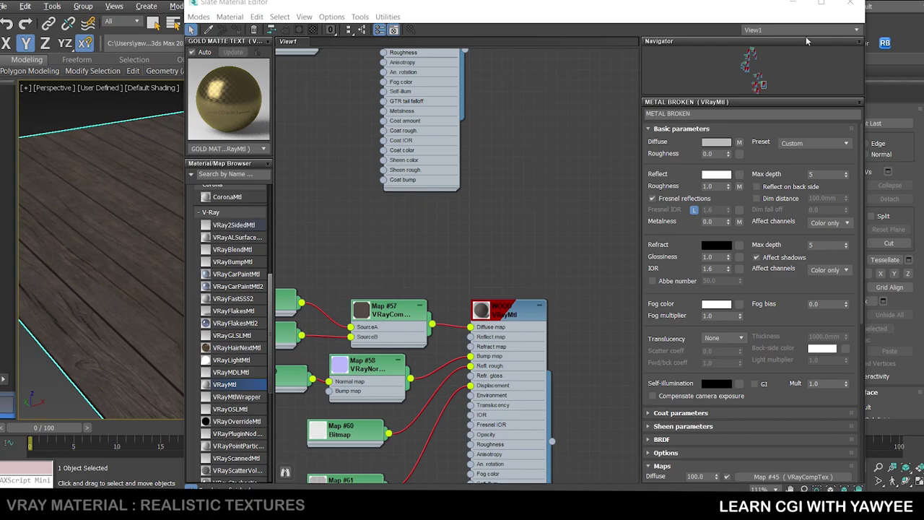
- Add a UVW Map modifier to the floor plane
{"action": "left_click", "coordinate": [792, 4]}
{"action": "scroll", "coordinate": [462, 198], "scroll_direction": "down", "scroll_amount": 5}
{"action": "scroll", "coordinate": [547, 206], "scroll_direction": "down", "scroll_amount": 3}
{"action": "scroll", "coordinate": [546, 206], "scroll_direction": "up", "scroll_amount": 8}
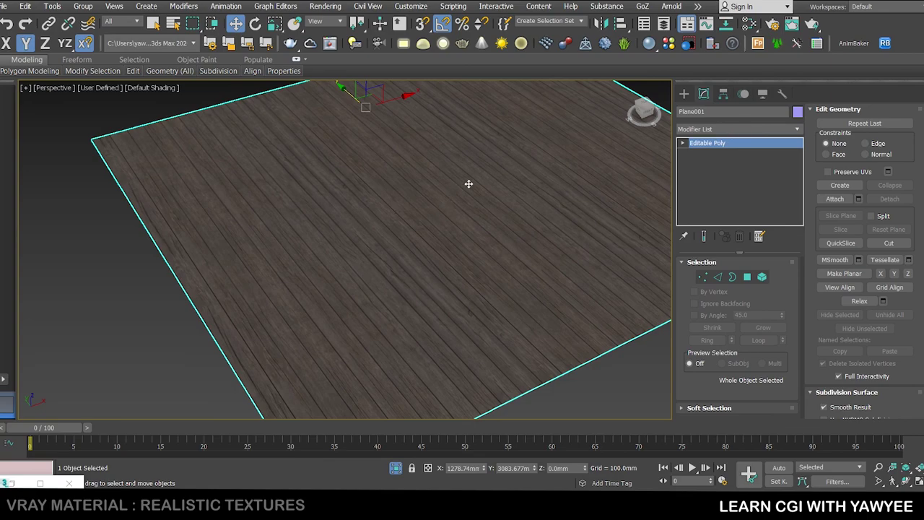
{"action": "scroll", "coordinate": [440, 208], "scroll_direction": "up", "scroll_amount": 4}
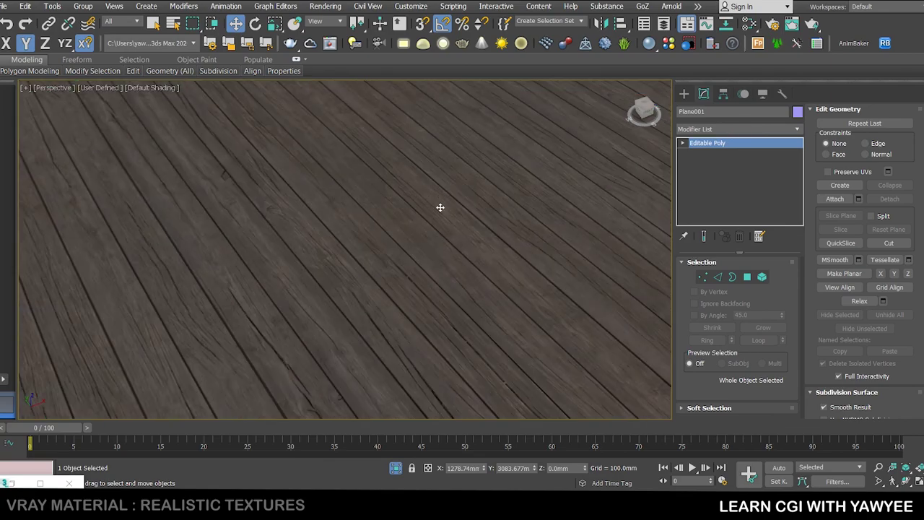
{"action": "left_click", "coordinate": [717, 130]}
{"action": "type", "text": "uvw"}
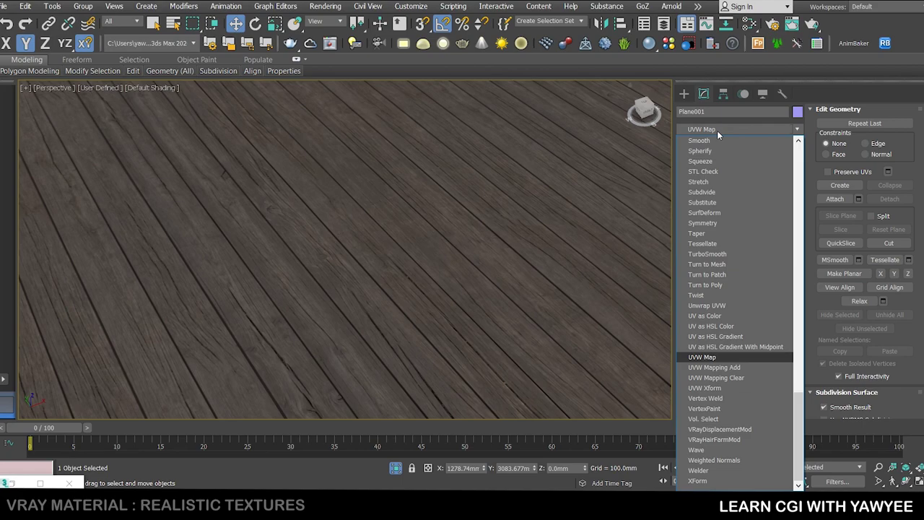
{"action": "key", "text": "Return"}
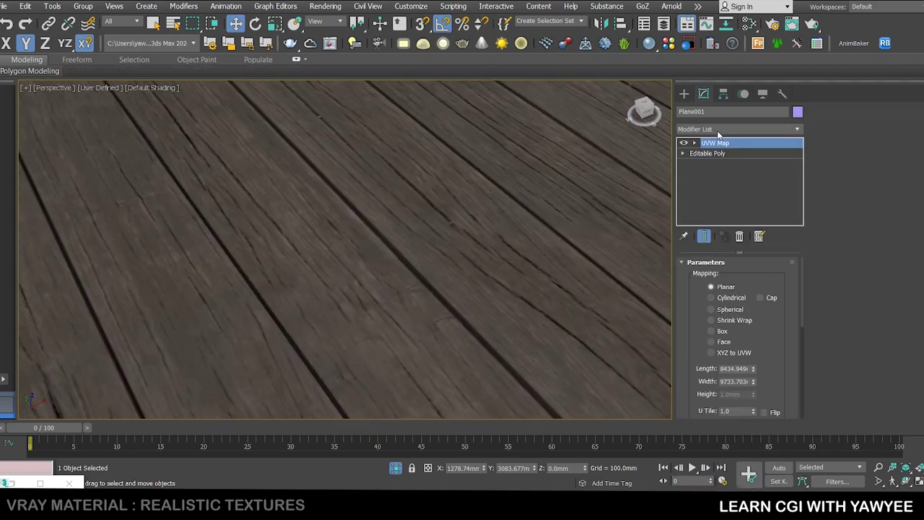
- Set the floor plane's UVW Map tiling to 2.0 in U, V and W
{"action": "scroll", "coordinate": [533, 185], "scroll_direction": "down", "scroll_amount": 5}
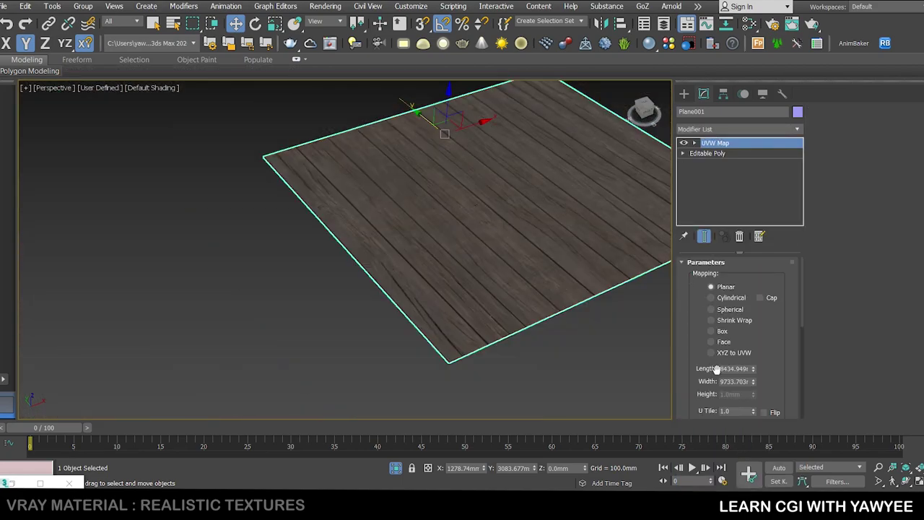
{"action": "scroll", "coordinate": [774, 352], "scroll_direction": "down", "scroll_amount": 3}
{"action": "double_click", "coordinate": [737, 339]}
{"action": "type", "text": "2"}
{"action": "key", "text": "Tab"}
{"action": "type", "text": "2"}
{"action": "key", "text": "Tab"}
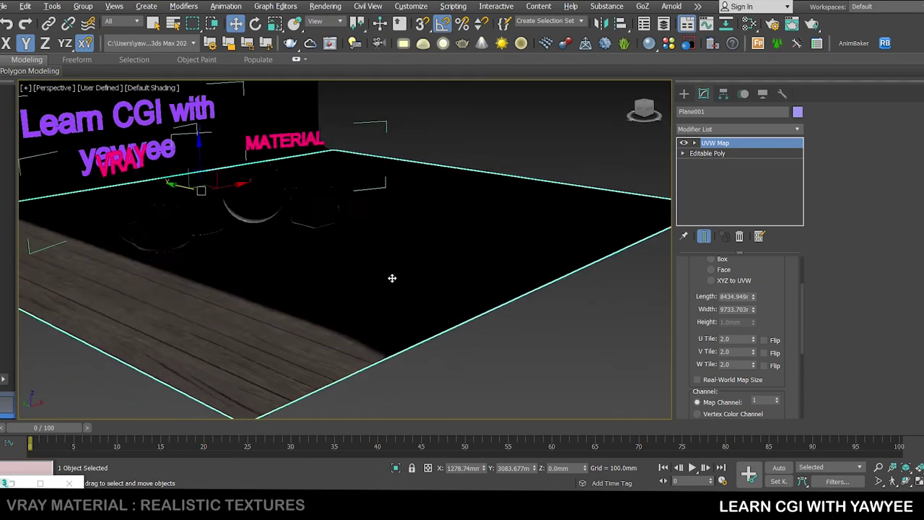
- Show the hidden lights and cameras in the viewport
{"action": "scroll", "coordinate": [392, 278], "scroll_direction": "down", "scroll_amount": 5}
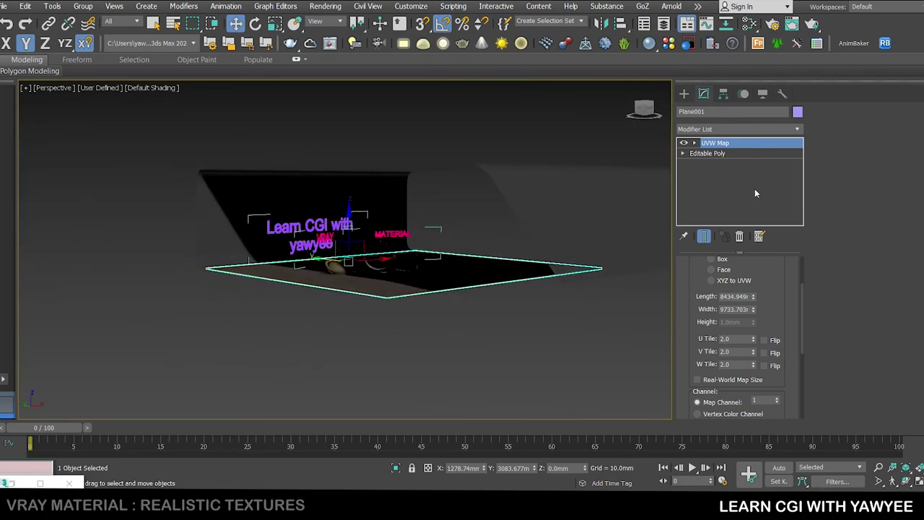
{"action": "left_click", "coordinate": [763, 93]}
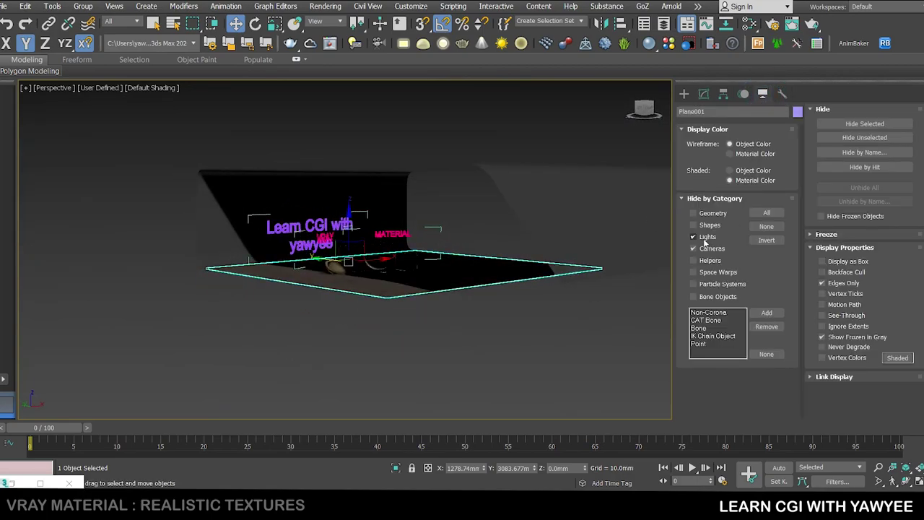
{"action": "left_click", "coordinate": [694, 237]}
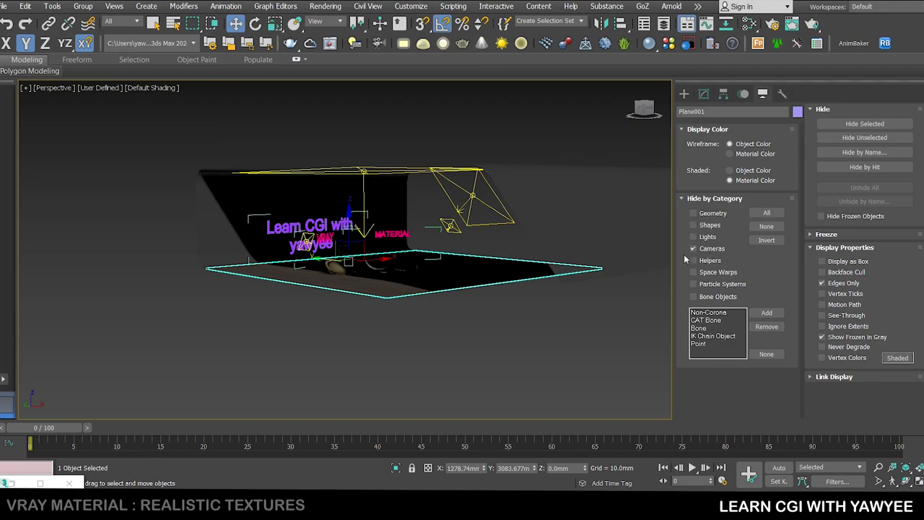
{"action": "left_click", "coordinate": [693, 249]}
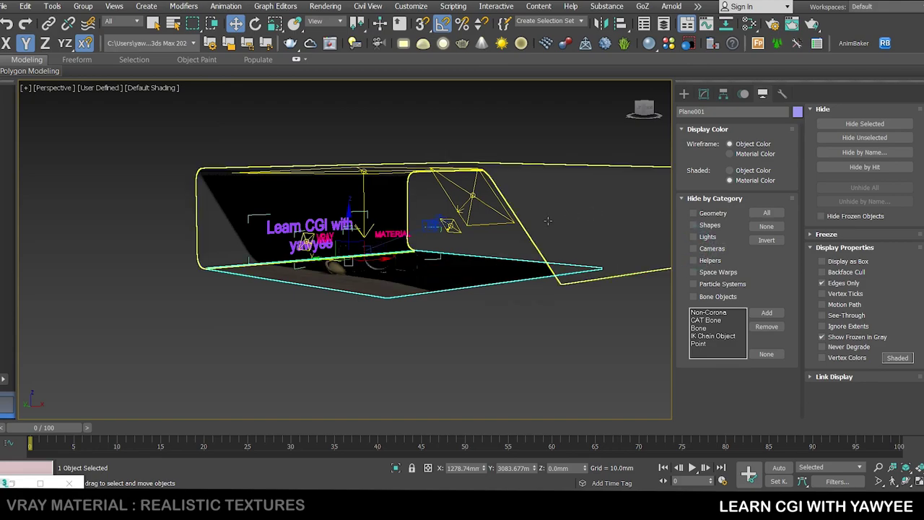
- Examine the size, multiplier and color settings of the large overhead plane light
{"action": "left_click", "coordinate": [364, 172]}
{"action": "middle_click_drag", "start_coordinate": [427, 180], "coordinate": [403, 162], "text": "alt"}
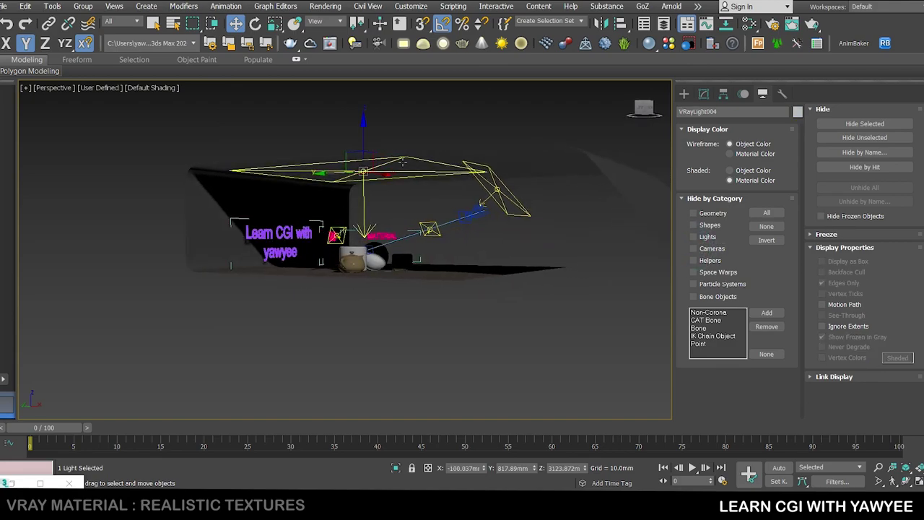
{"action": "scroll", "coordinate": [402, 163], "scroll_direction": "up", "scroll_amount": 4}
{"action": "left_click", "coordinate": [704, 94]}
{"action": "scroll", "coordinate": [429, 176], "scroll_direction": "down", "scroll_amount": 8}
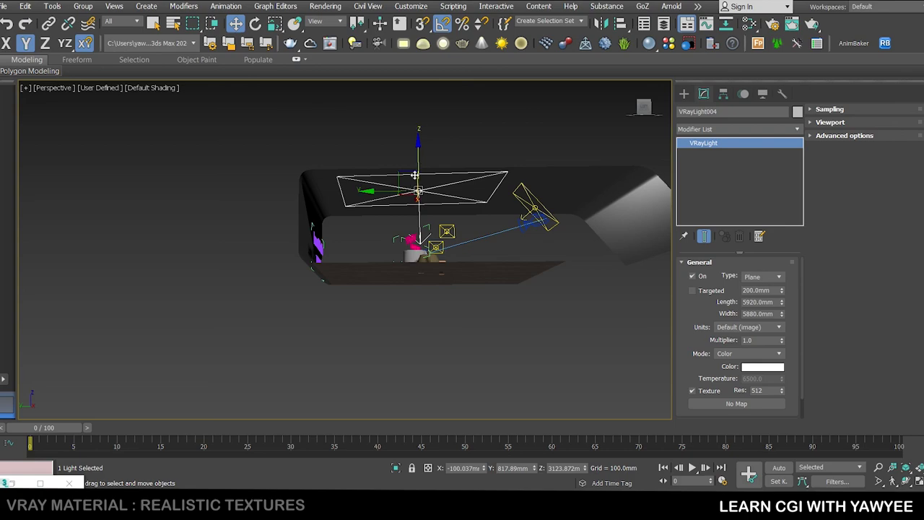
{"action": "middle_click_drag", "start_coordinate": [470, 212], "coordinate": [473, 235], "text": "alt"}
{"action": "scroll", "coordinate": [447, 214], "scroll_direction": "up", "scroll_amount": 2}
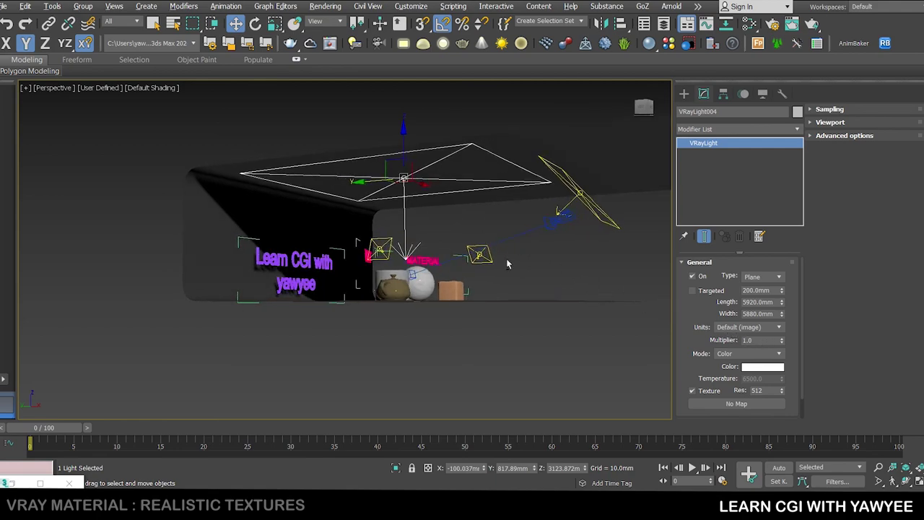
- Examine the size, multiplier and color settings of the two small side lights and the tilted plane light
{"action": "left_click", "coordinate": [478, 254]}
{"action": "scroll", "coordinate": [494, 266], "scroll_direction": "up", "scroll_amount": 5}
{"action": "scroll", "coordinate": [491, 267], "scroll_direction": "down", "scroll_amount": 4}
{"action": "middle_click_drag", "start_coordinate": [491, 267], "coordinate": [528, 260], "text": "alt"}
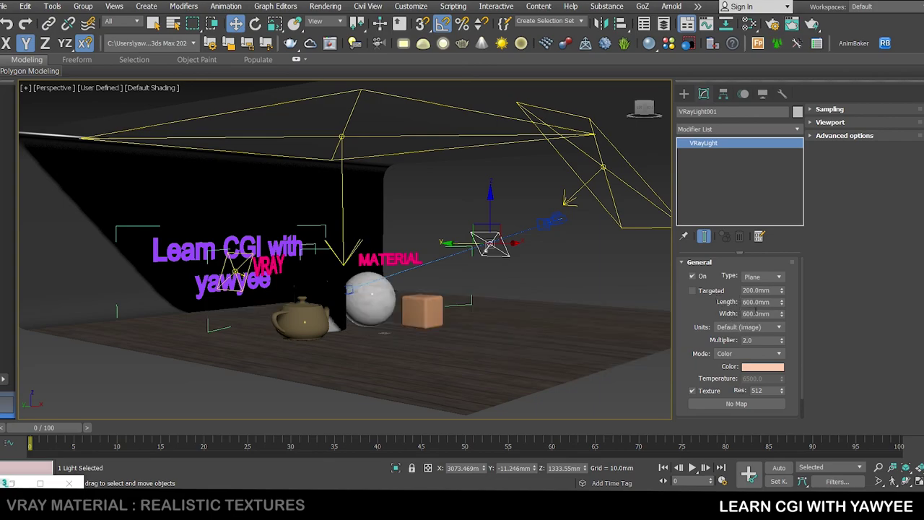
{"action": "mouse_move", "coordinate": [452, 300]}
{"action": "middle_mouse_down"}
{"action": "mouse_move", "coordinate": [539, 296]}
{"action": "mouse_move", "coordinate": [457, 290]}
{"action": "middle_mouse_up"}
{"action": "left_click", "coordinate": [322, 262]}
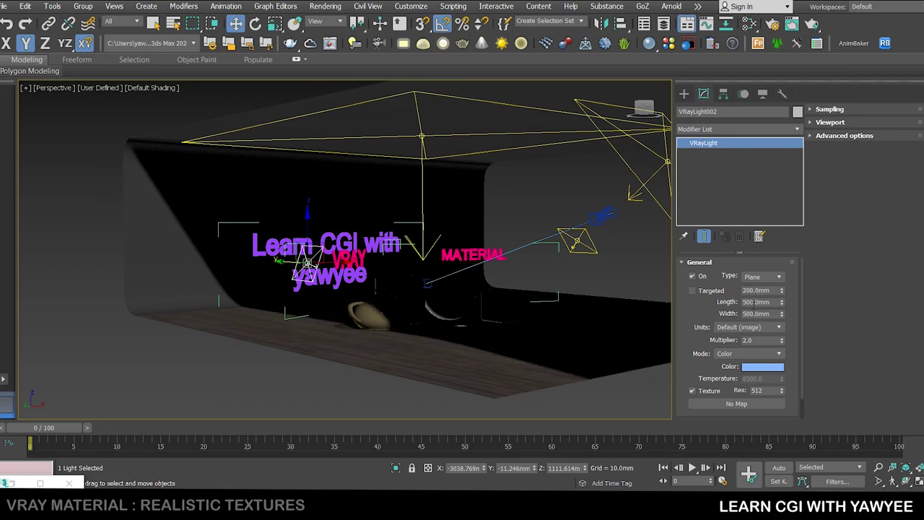
{"action": "middle_click_drag", "start_coordinate": [470, 278], "coordinate": [462, 217], "text": "alt"}
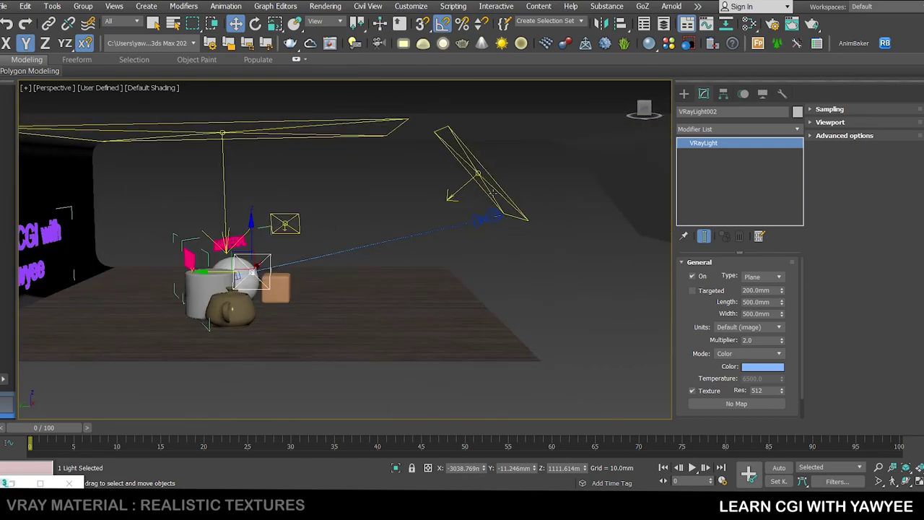
{"action": "left_click", "coordinate": [494, 180]}
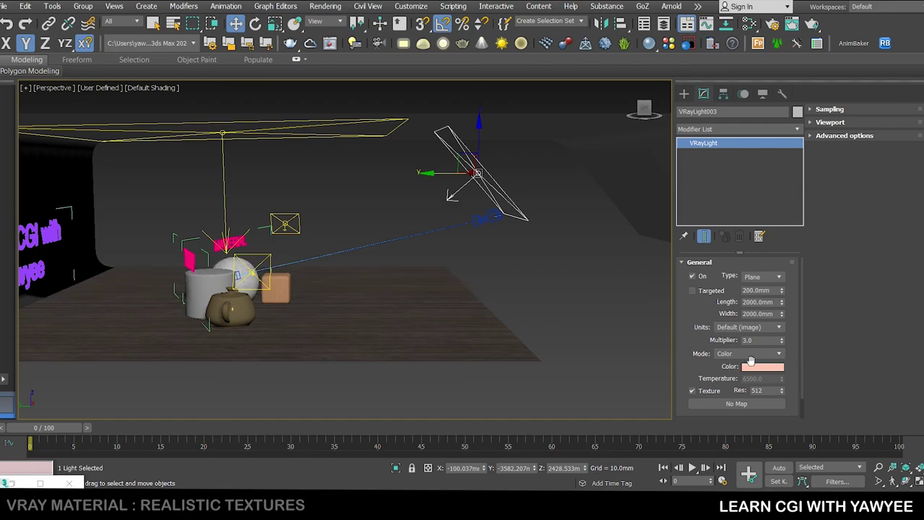
- Add a VRayLightMtl material node beside WOOD in the Slate Material Editor and turn on its direct illumination
{"action": "middle_click_drag", "start_coordinate": [462, 275], "coordinate": [392, 269], "text": "alt"}
{"action": "scroll", "coordinate": [399, 252], "scroll_direction": "up", "scroll_amount": 6}
{"action": "middle_click_drag", "start_coordinate": [462, 282], "coordinate": [374, 256]}
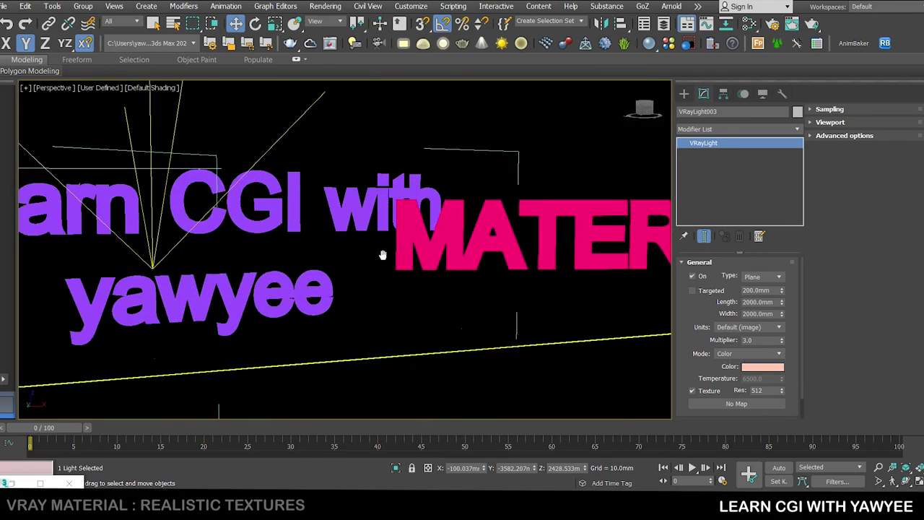
{"action": "scroll", "coordinate": [373, 255], "scroll_direction": "down", "scroll_amount": 2}
{"action": "left_click", "coordinate": [747, 25]}
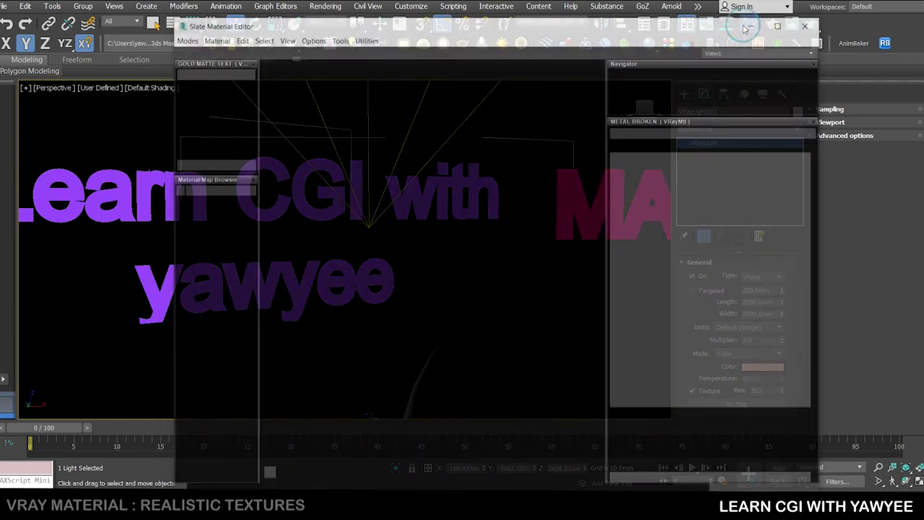
{"action": "scroll", "coordinate": [459, 191], "scroll_direction": "down", "scroll_amount": 4}
{"action": "middle_click_drag", "start_coordinate": [478, 65], "coordinate": [469, 236]}
{"action": "middle_click_drag", "start_coordinate": [402, 220], "coordinate": [431, 146]}
{"action": "middle_click_drag", "start_coordinate": [378, 288], "coordinate": [374, 196]}
{"action": "left_click_drag", "start_coordinate": [236, 363], "coordinate": [554, 257]}
{"action": "scroll", "coordinate": [570, 240], "scroll_direction": "up", "scroll_amount": 5}
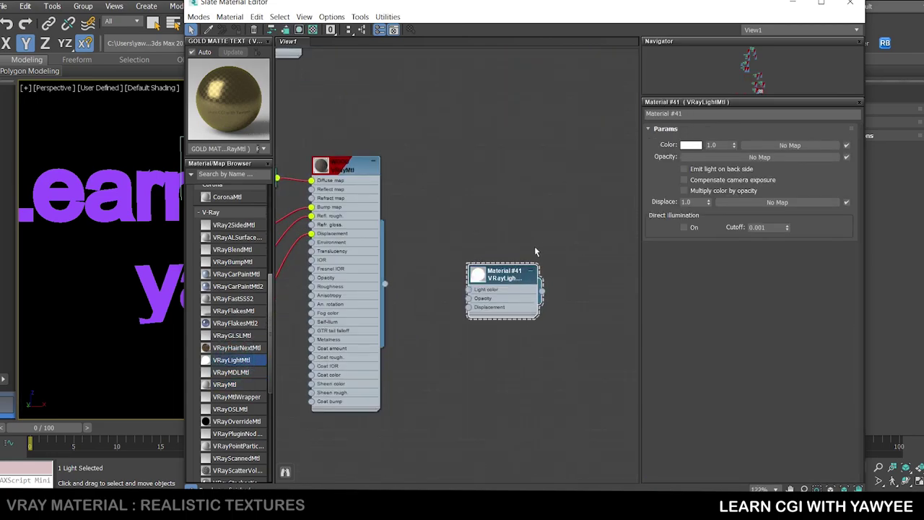
{"action": "scroll", "coordinate": [535, 251], "scroll_direction": "up", "scroll_amount": 3}
{"action": "left_click", "coordinate": [683, 227]}
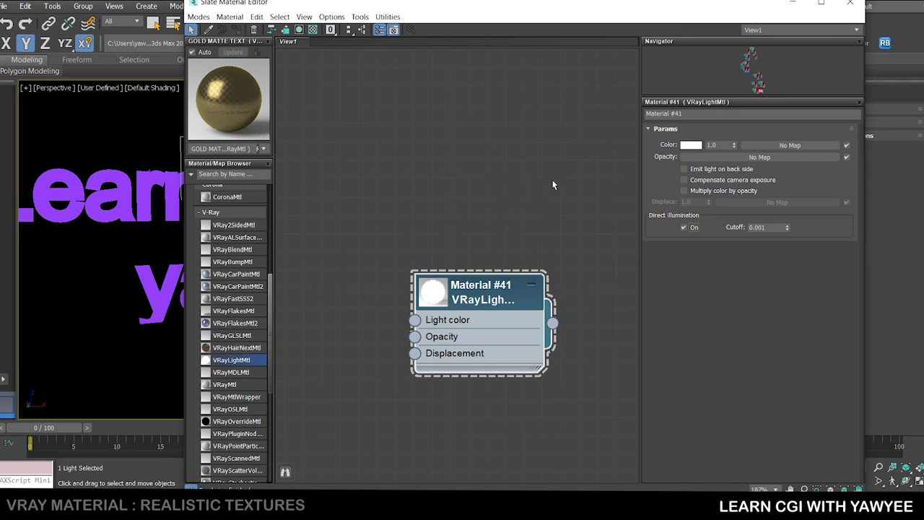
- Set the light material's color multiplier to 20 and try a purple light color
{"action": "double_click", "coordinate": [723, 144]}
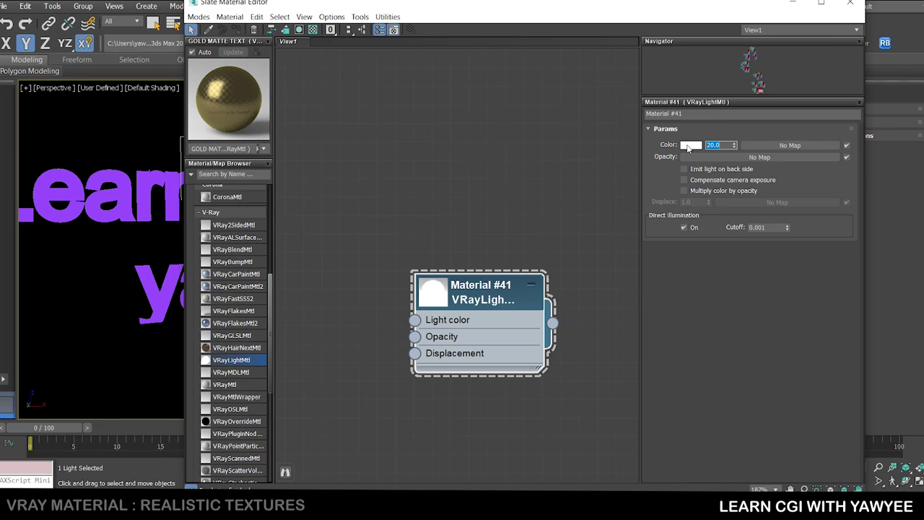
{"action": "left_click", "coordinate": [690, 145]}
{"action": "left_click_drag", "start_coordinate": [402, 95], "coordinate": [426, 120]}
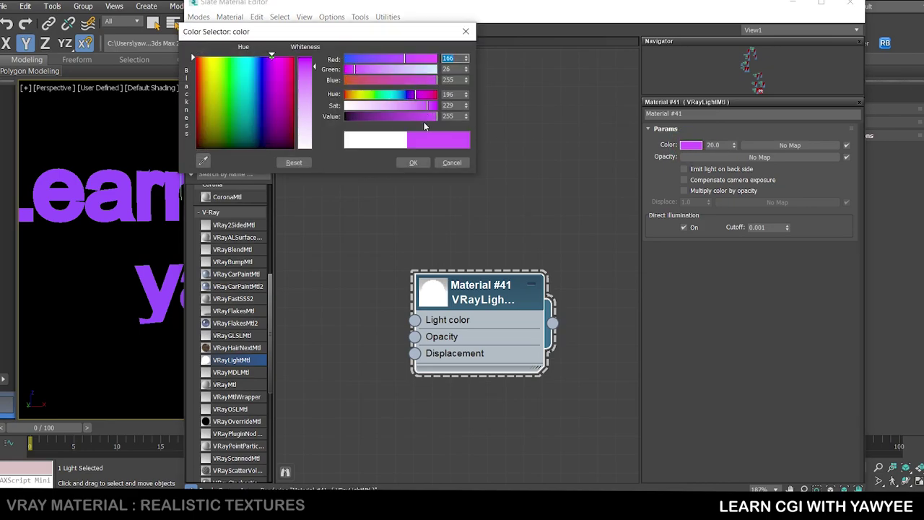
{"action": "left_click", "coordinate": [451, 162]}
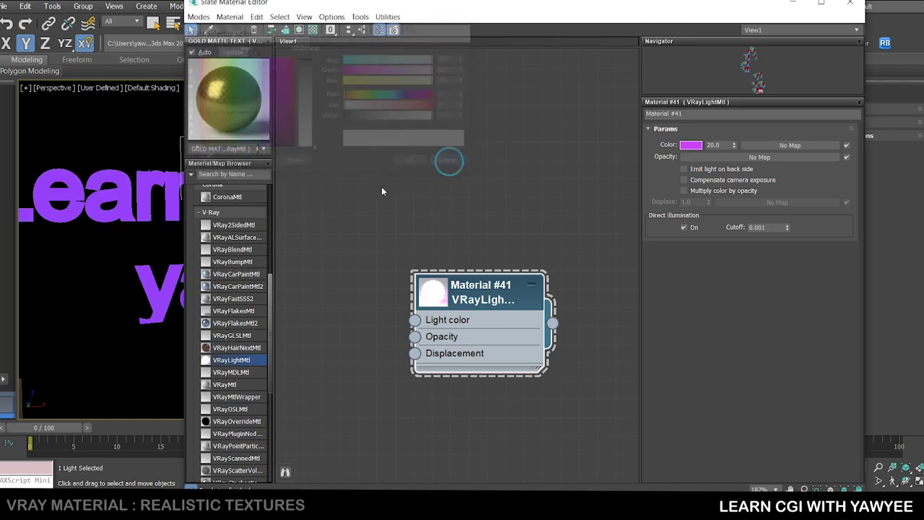
- Delete the VRayLightMtl node from the material graph and minimize the Slate Material Editor
{"action": "scroll", "coordinate": [125, 226], "scroll_direction": "down", "scroll_amount": 5}
{"action": "middle_click_drag", "start_coordinate": [114, 231], "coordinate": [137, 231], "text": "alt"}
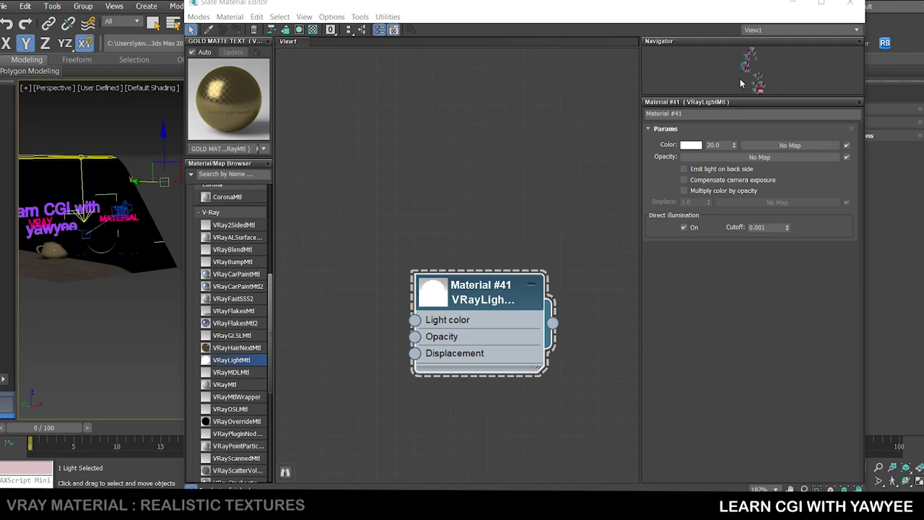
{"action": "key", "text": "Delete"}
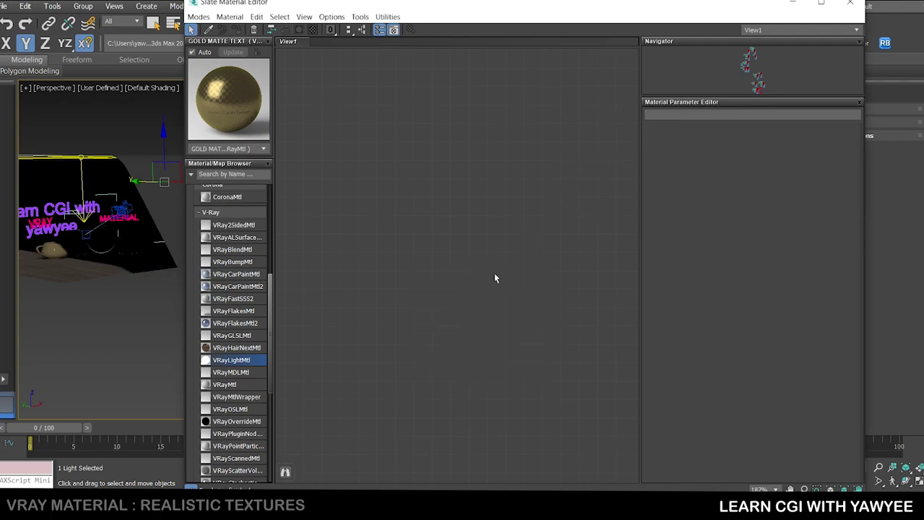
{"action": "left_click", "coordinate": [795, 2]}
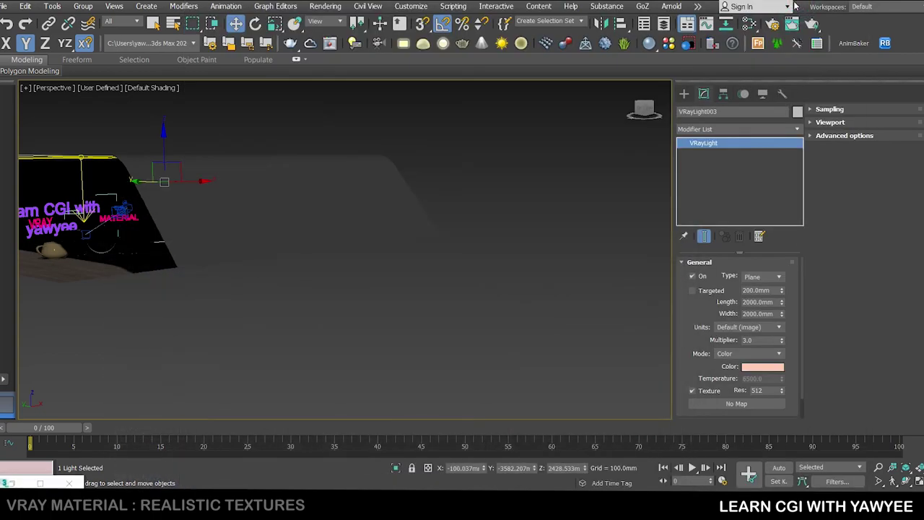
- Set the render output size to 1280 x 720 in the Render Setup and close it
{"action": "middle_click_drag", "start_coordinate": [500, 188], "coordinate": [478, 202], "text": "alt"}
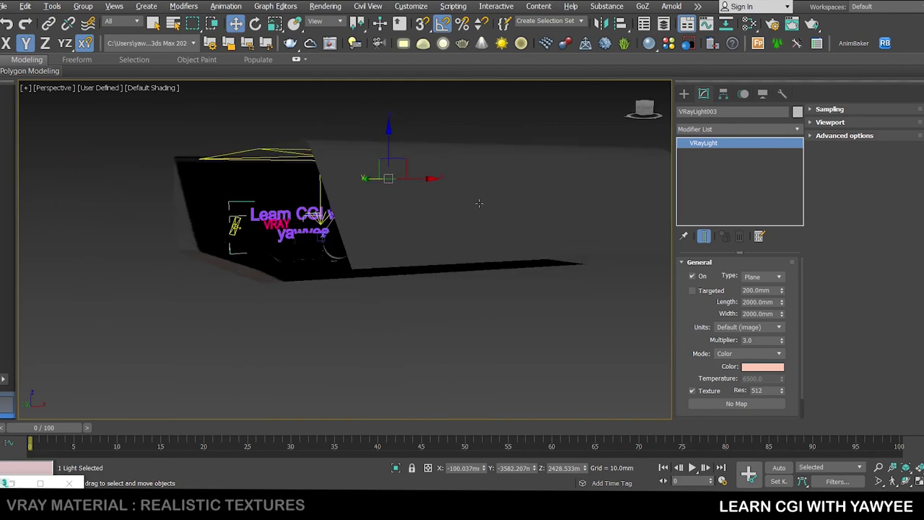
{"action": "left_click", "coordinate": [772, 24]}
{"action": "left_click", "coordinate": [774, 25]}
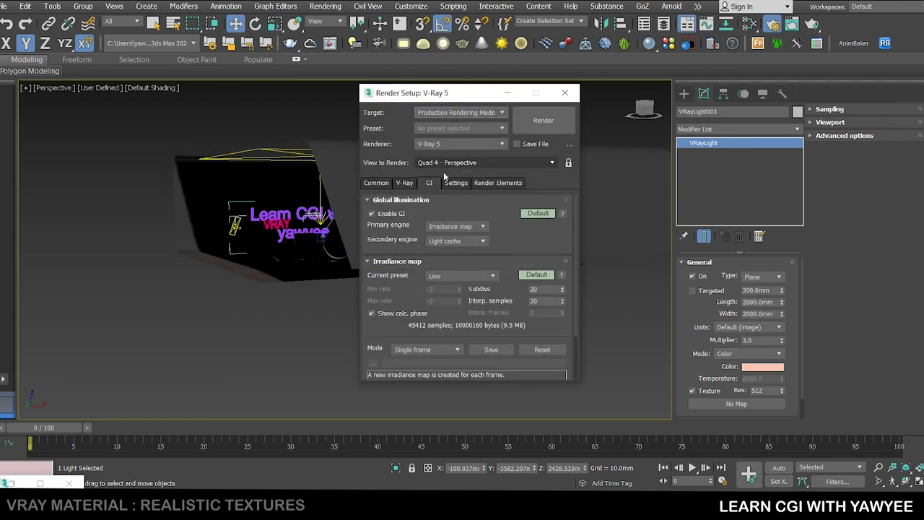
{"action": "left_click", "coordinate": [377, 185]}
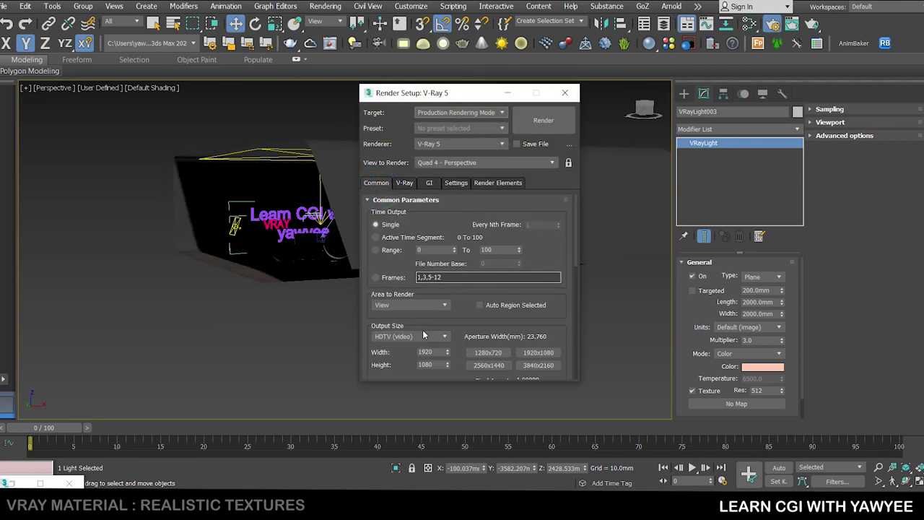
{"action": "scroll", "coordinate": [471, 307], "scroll_direction": "down", "scroll_amount": 2}
{"action": "double_click", "coordinate": [426, 276]}
{"action": "type", "text": "128"}
{"action": "key", "text": "Tab"}
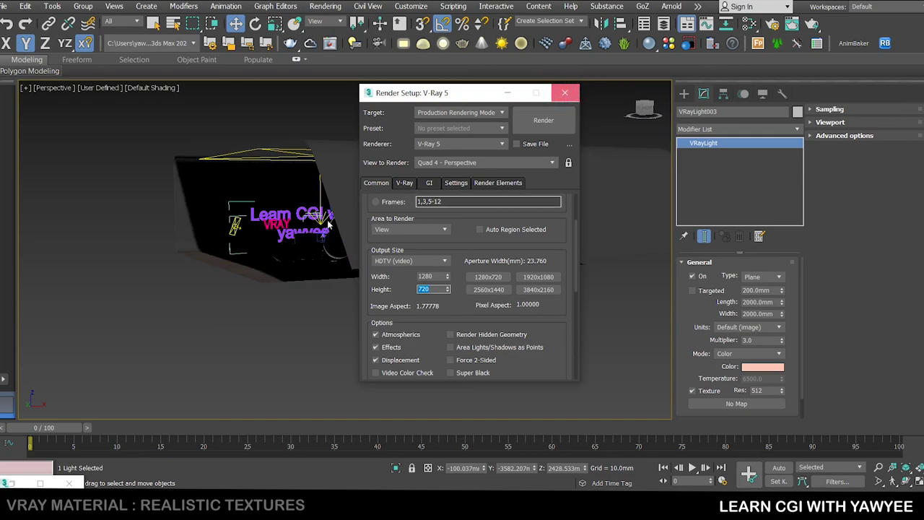
{"action": "left_click", "coordinate": [565, 93]}
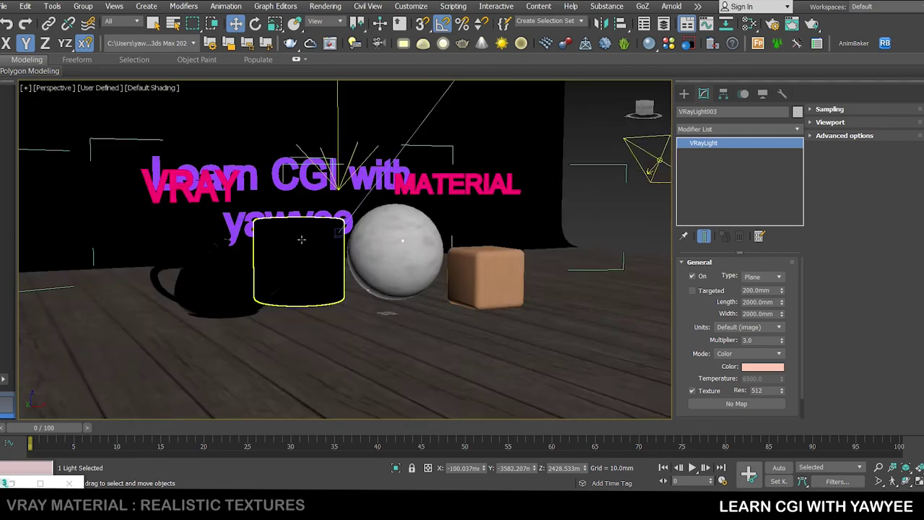
- Frame the teapot, cylinder, sphere and box closely in the perspective view and start a test render
{"action": "mouse_move", "coordinate": [302, 239]}
{"action": "middle_mouse_down", "text": "alt"}
{"action": "mouse_move", "coordinate": [339, 260]}
{"action": "mouse_move", "coordinate": [401, 210]}
{"action": "middle_mouse_up", "text": "alt"}
{"action": "middle_click_drag", "start_coordinate": [402, 251], "coordinate": [313, 272], "text": "alt"}
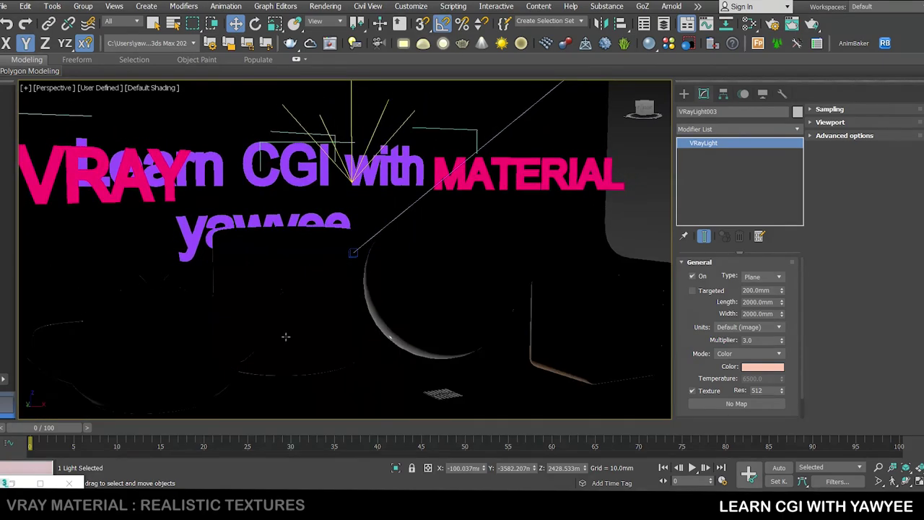
{"action": "scroll", "coordinate": [296, 328], "scroll_direction": "down", "scroll_amount": 2}
{"action": "middle_click_drag", "start_coordinate": [306, 307], "coordinate": [317, 266]}
{"action": "scroll", "coordinate": [265, 306], "scroll_direction": "up", "scroll_amount": 3}
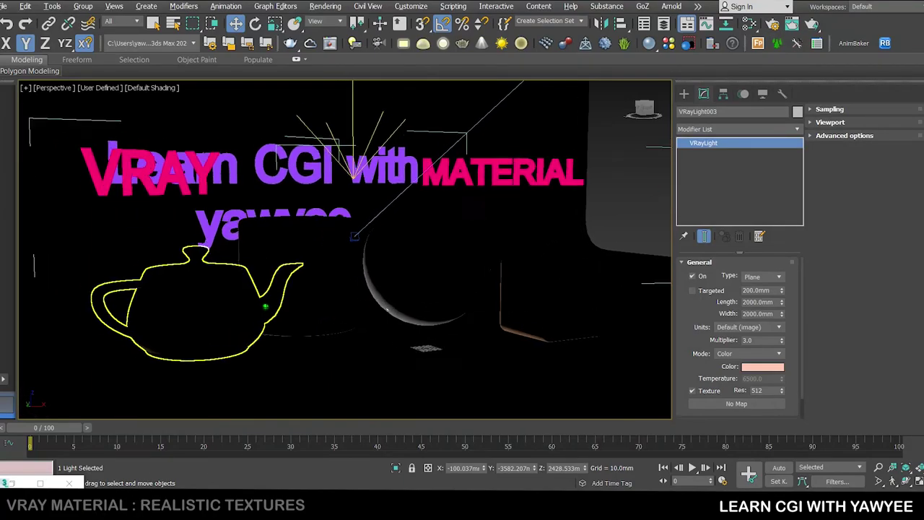
{"action": "middle_click_drag", "start_coordinate": [394, 260], "coordinate": [374, 255]}
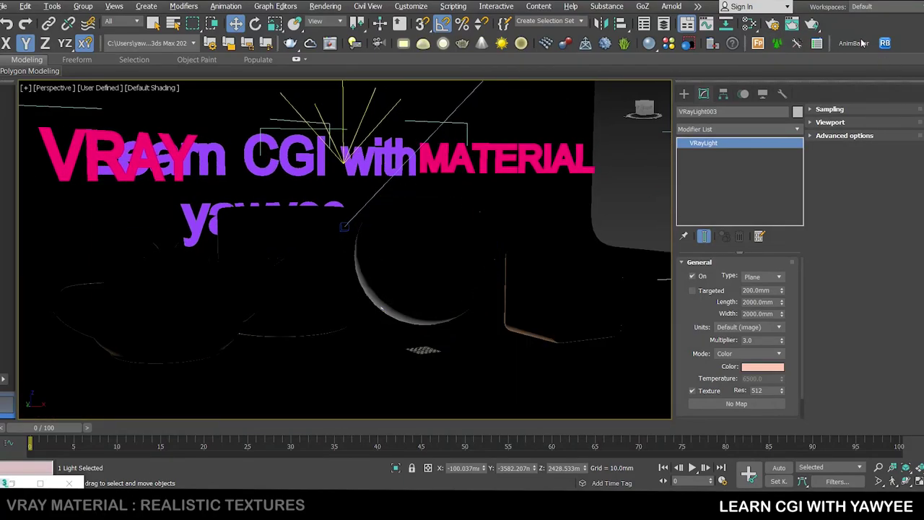
{"action": "left_click", "coordinate": [812, 23]}
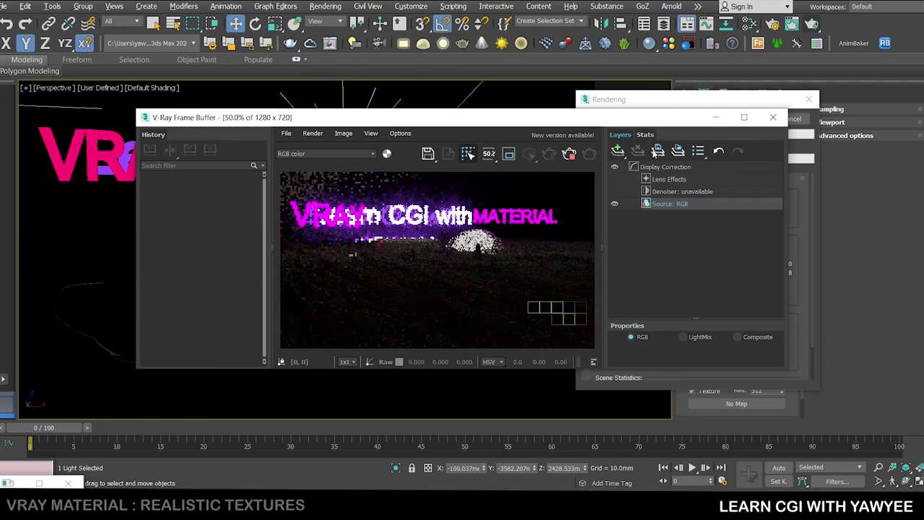
- Inspect the floor in the test render, then cancel the rendering
{"action": "left_click_drag", "start_coordinate": [633, 119], "coordinate": [627, 119]}
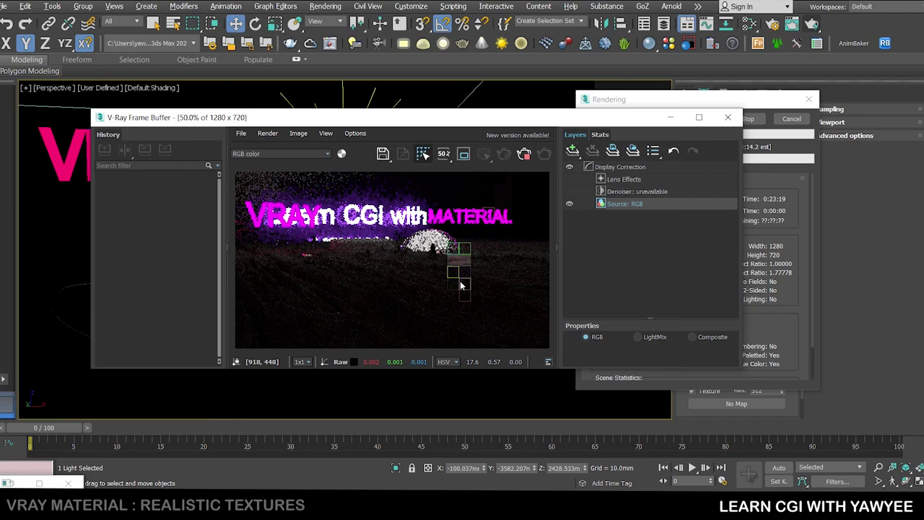
{"action": "scroll", "coordinate": [446, 264], "scroll_direction": "up", "scroll_amount": 2}
{"action": "scroll", "coordinate": [470, 269], "scroll_direction": "down", "scroll_amount": 2}
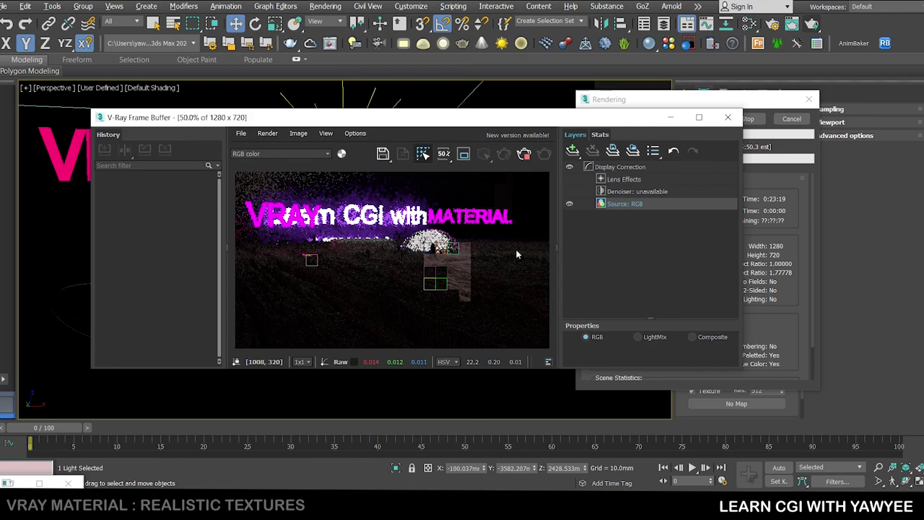
{"action": "left_click", "coordinate": [792, 119]}
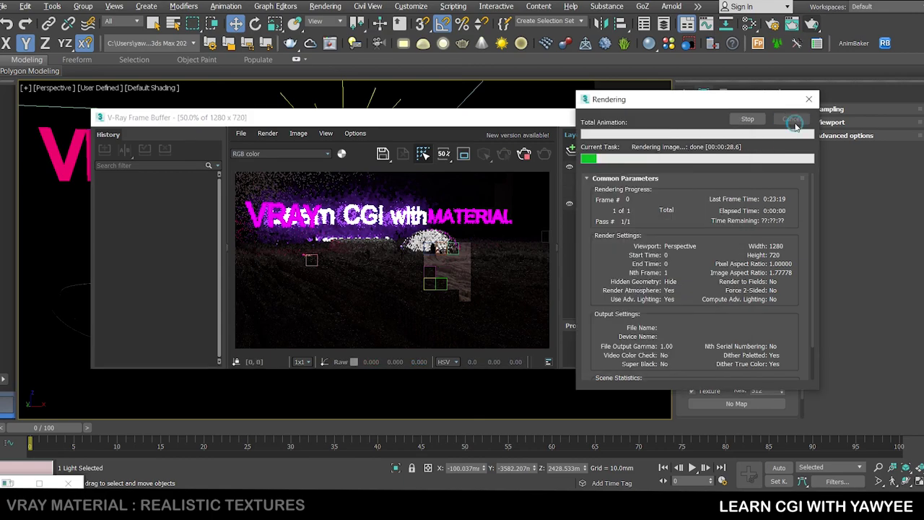
- Set the bump map amount of the WOOD material to 6
{"action": "left_click", "coordinate": [751, 25]}
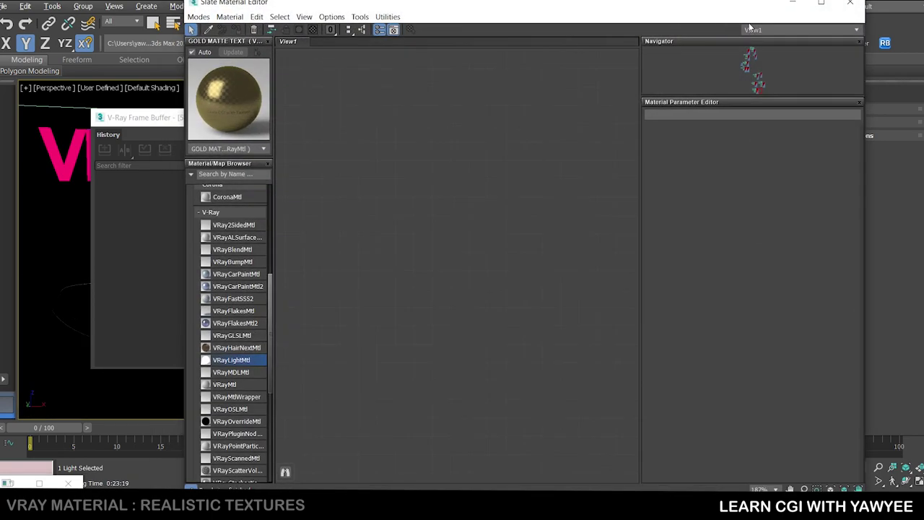
{"action": "scroll", "coordinate": [387, 218], "scroll_direction": "down", "scroll_amount": 8}
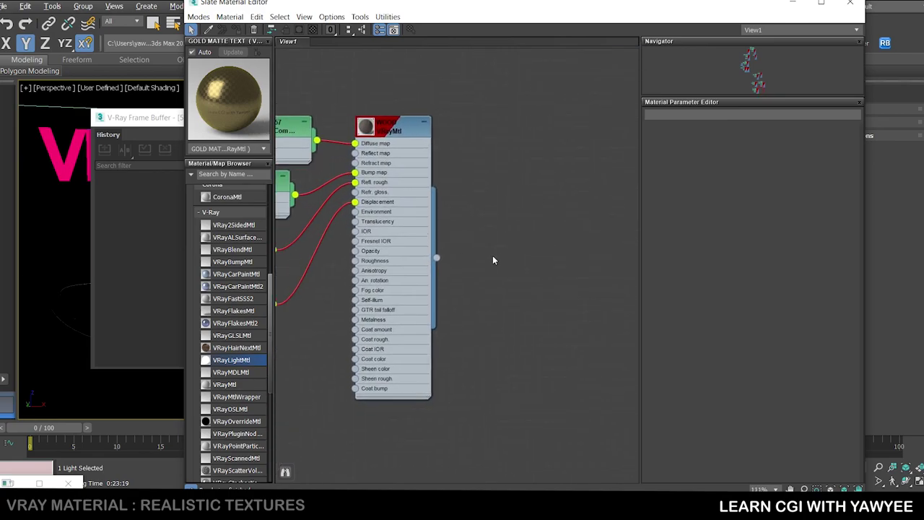
{"action": "middle_click_drag", "start_coordinate": [416, 256], "coordinate": [541, 276]}
{"action": "middle_click_drag", "start_coordinate": [417, 324], "coordinate": [454, 315]}
{"action": "scroll", "coordinate": [453, 314], "scroll_direction": "up", "scroll_amount": 2}
{"action": "middle_click_drag", "start_coordinate": [392, 295], "coordinate": [362, 319]}
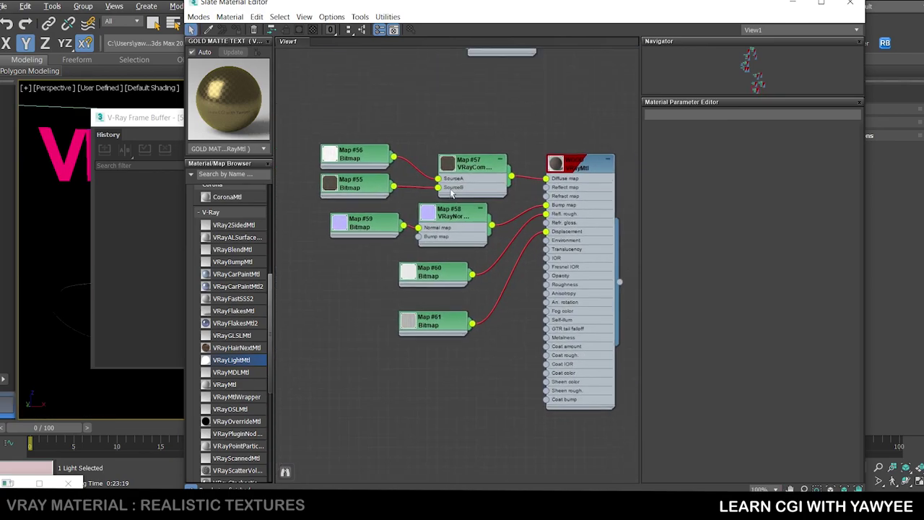
{"action": "left_click", "coordinate": [550, 175]}
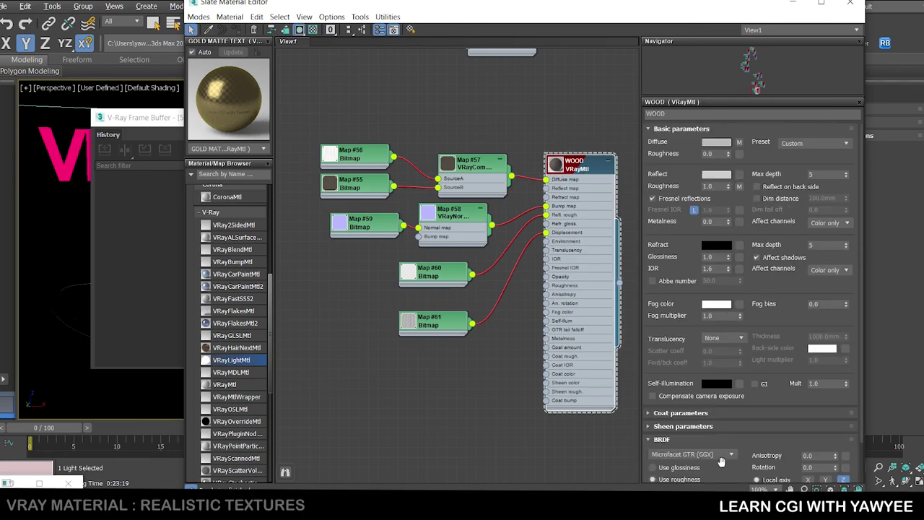
{"action": "left_click", "coordinate": [653, 439]}
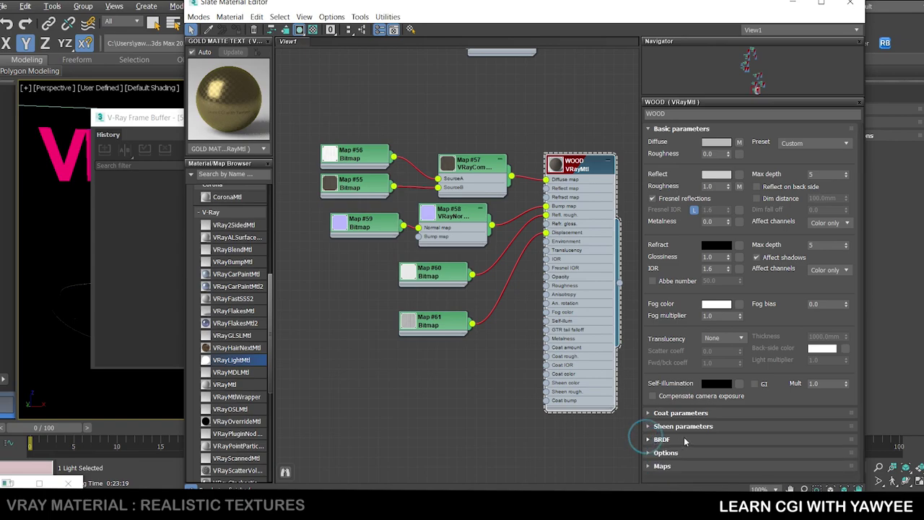
{"action": "left_click", "coordinate": [654, 464]}
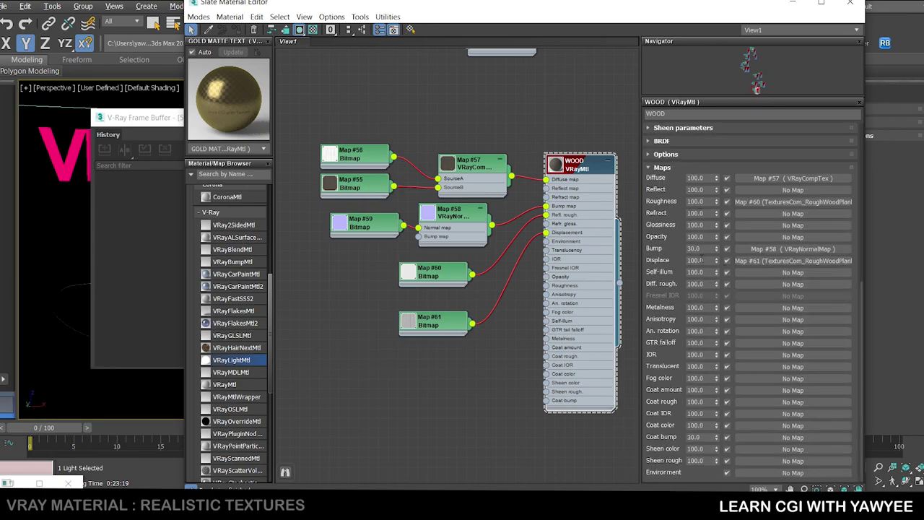
{"action": "double_click", "coordinate": [697, 249]}
{"action": "type", "text": "6"}
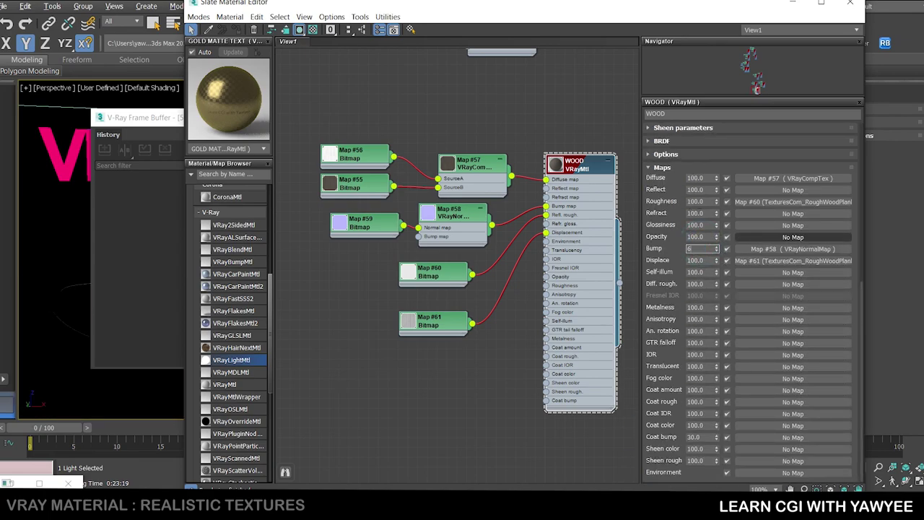
{"action": "key", "text": "Tab"}
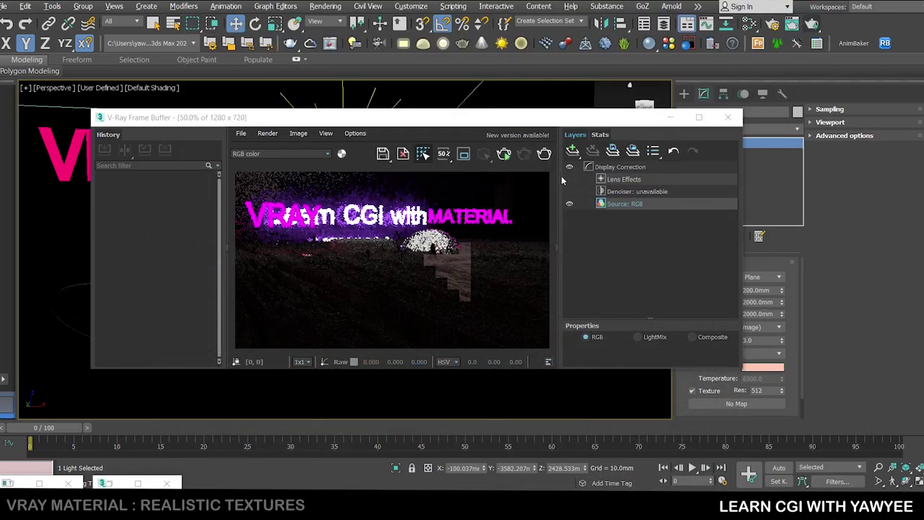
- Render the perspective view again, check the wood floor up close and toggle the Follow mouse option for the buckets
{"action": "left_click", "coordinate": [544, 154]}
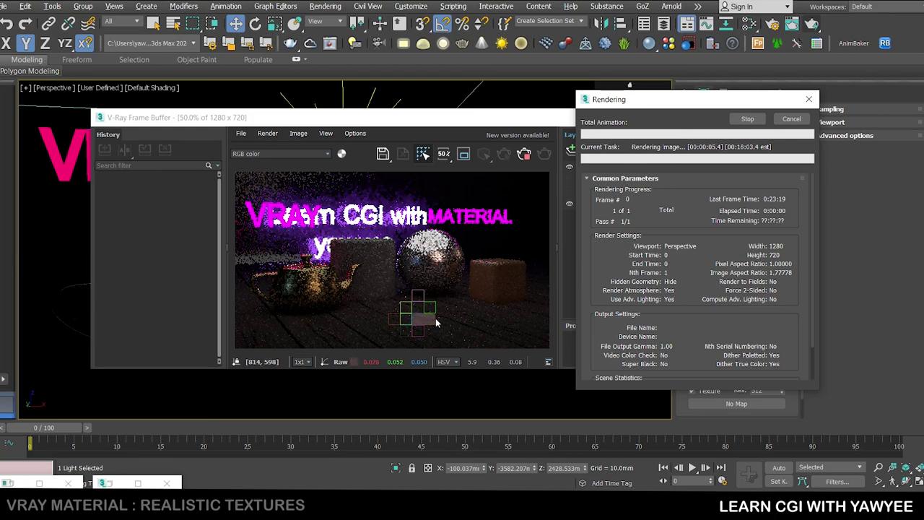
{"action": "scroll", "coordinate": [433, 322], "scroll_direction": "up", "scroll_amount": 1}
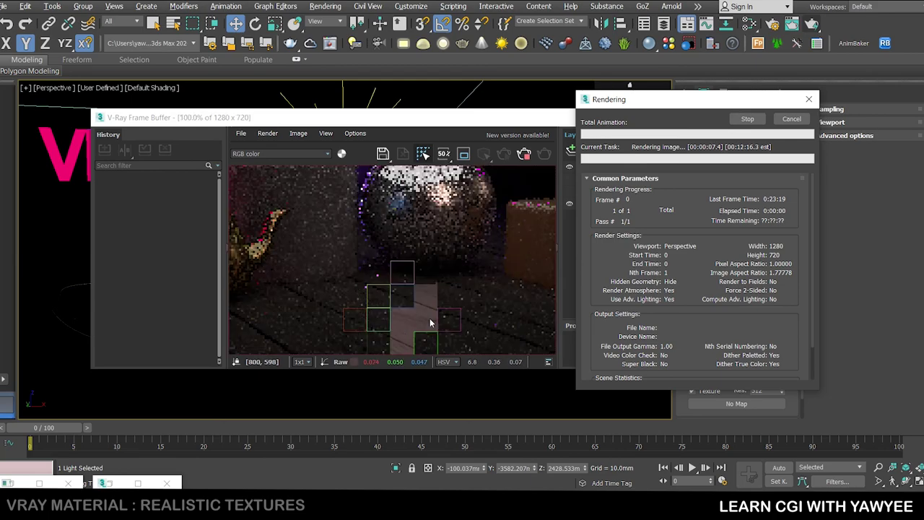
{"action": "scroll", "coordinate": [415, 318], "scroll_direction": "down", "scroll_amount": 1}
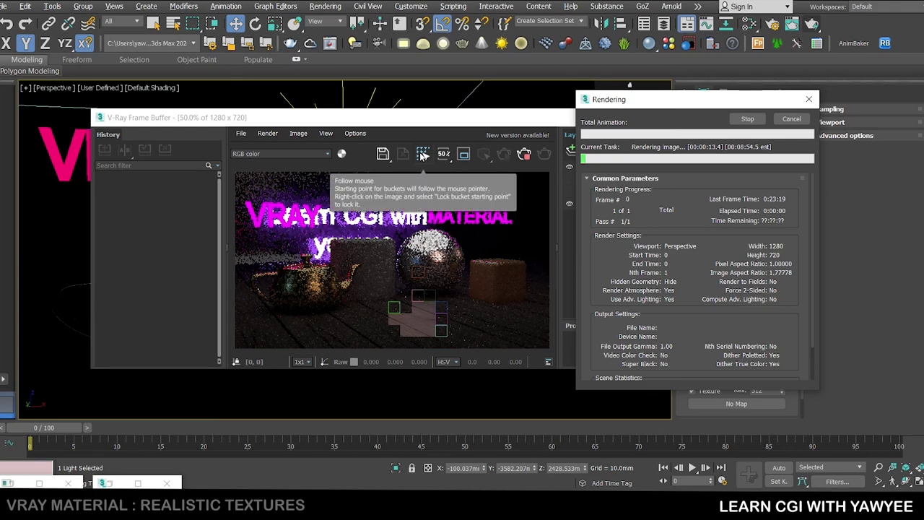
{"action": "left_click", "coordinate": [423, 155]}
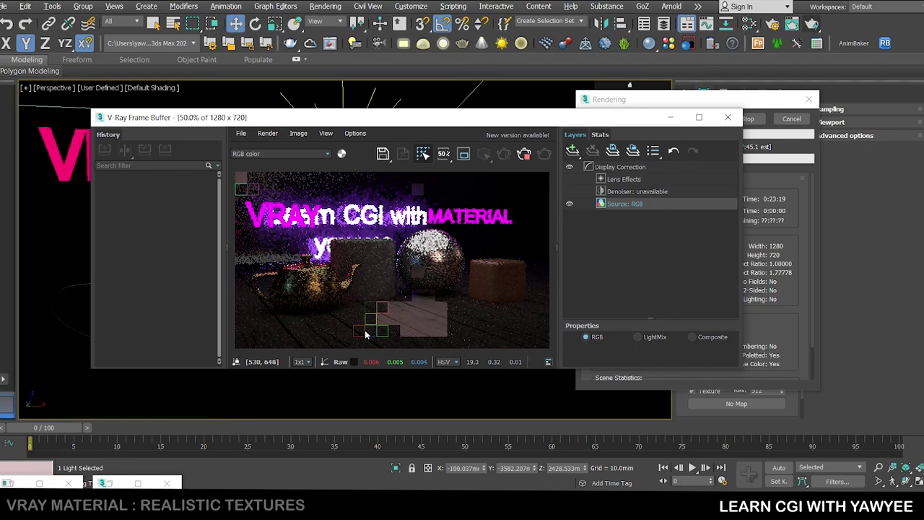
- Enlarge the V-Ray Frame Buffer window and examine the wood floor, the leather cylinder and the metal sphere up close
{"action": "scroll", "coordinate": [366, 334], "scroll_direction": "up", "scroll_amount": 1}
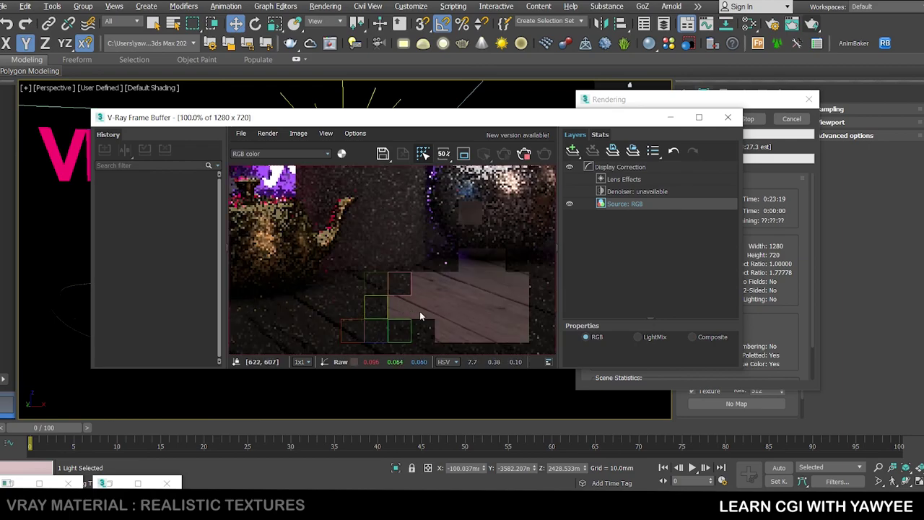
{"action": "left_click_drag", "start_coordinate": [448, 121], "coordinate": [455, 83]}
{"action": "left_click_drag", "start_coordinate": [447, 329], "coordinate": [442, 398]}
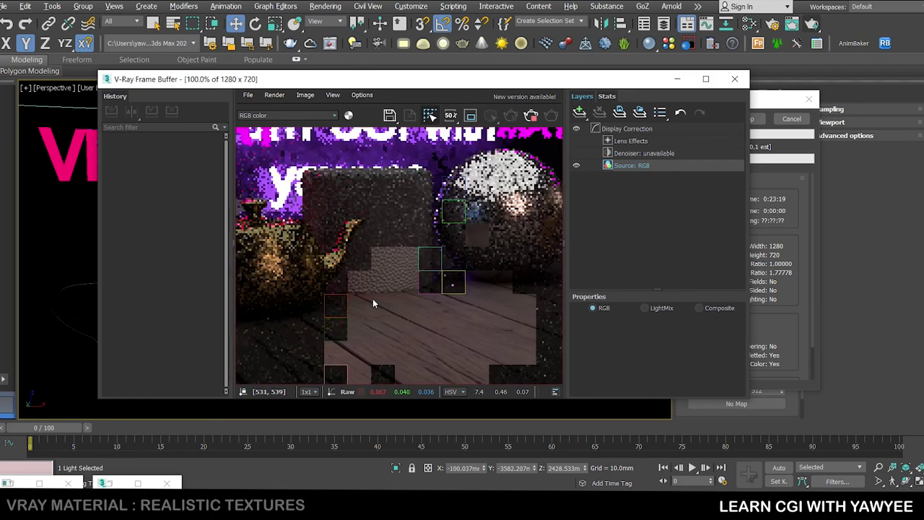
{"action": "scroll", "coordinate": [383, 292], "scroll_direction": "up", "scroll_amount": 1}
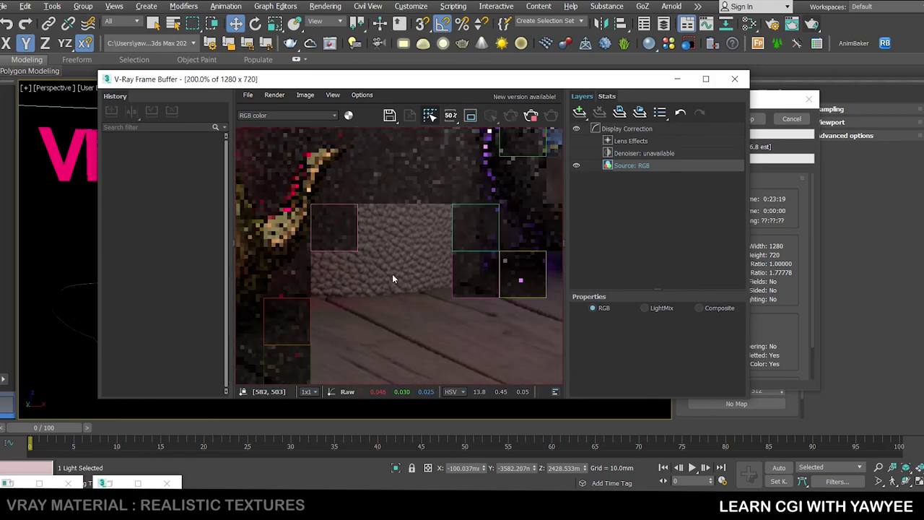
{"action": "scroll", "coordinate": [398, 242], "scroll_direction": "down", "scroll_amount": 3}
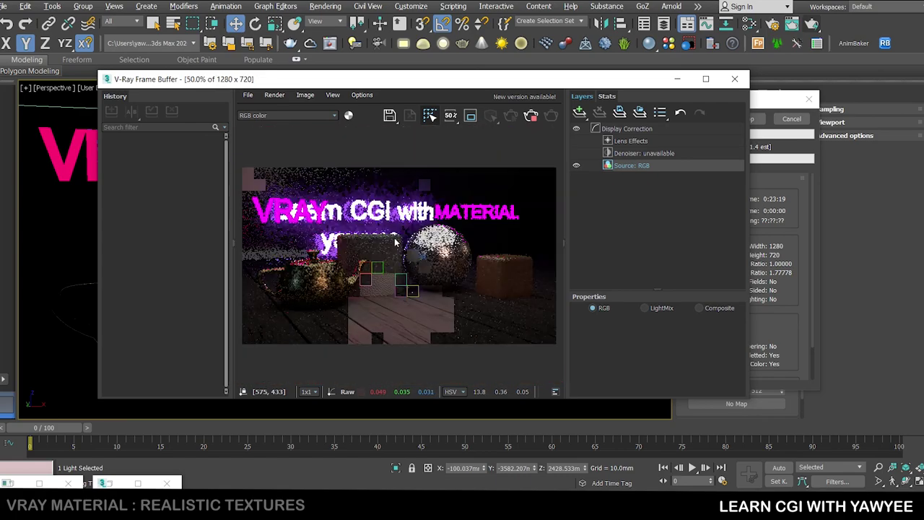
{"action": "scroll", "coordinate": [398, 243], "scroll_direction": "down", "scroll_amount": 1}
{"action": "scroll", "coordinate": [390, 252], "scroll_direction": "up", "scroll_amount": 3}
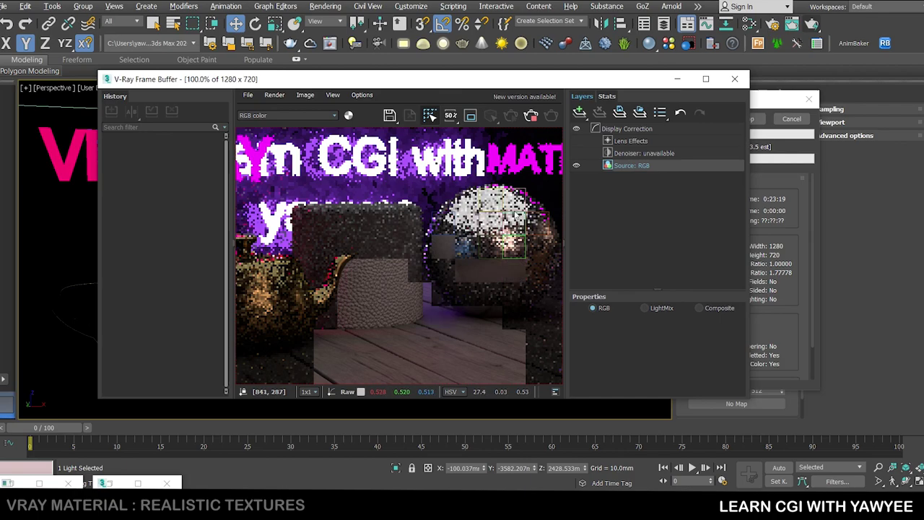
- Examine the metal sphere's reflections and surface up close in the progressing render, and compare them with the whole image
{"action": "scroll", "coordinate": [459, 241], "scroll_direction": "up", "scroll_amount": 1}
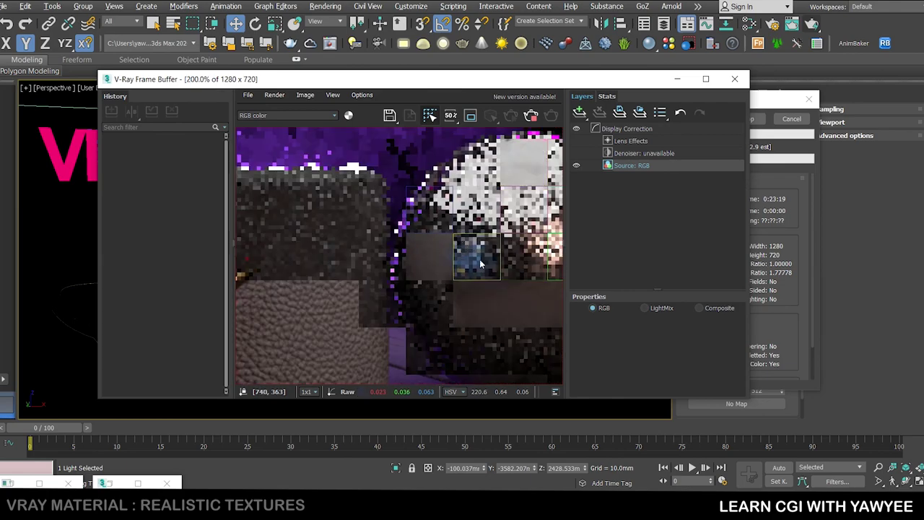
{"action": "scroll", "coordinate": [444, 253], "scroll_direction": "down", "scroll_amount": 1}
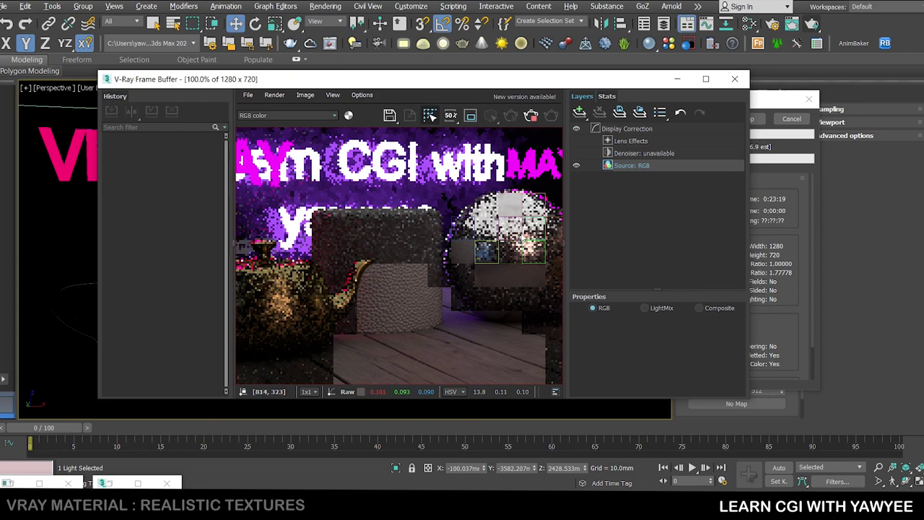
{"action": "scroll", "coordinate": [524, 238], "scroll_direction": "down", "scroll_amount": 1}
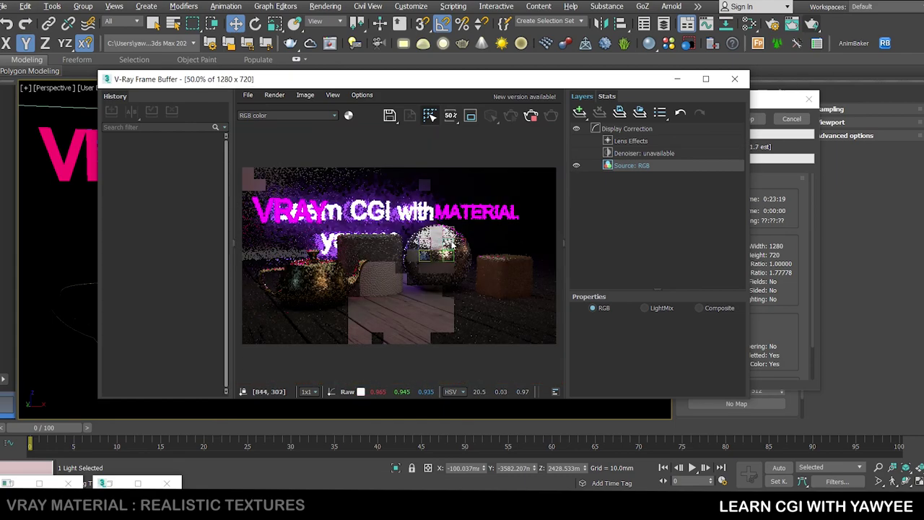
{"action": "scroll", "coordinate": [444, 253], "scroll_direction": "up", "scroll_amount": 2}
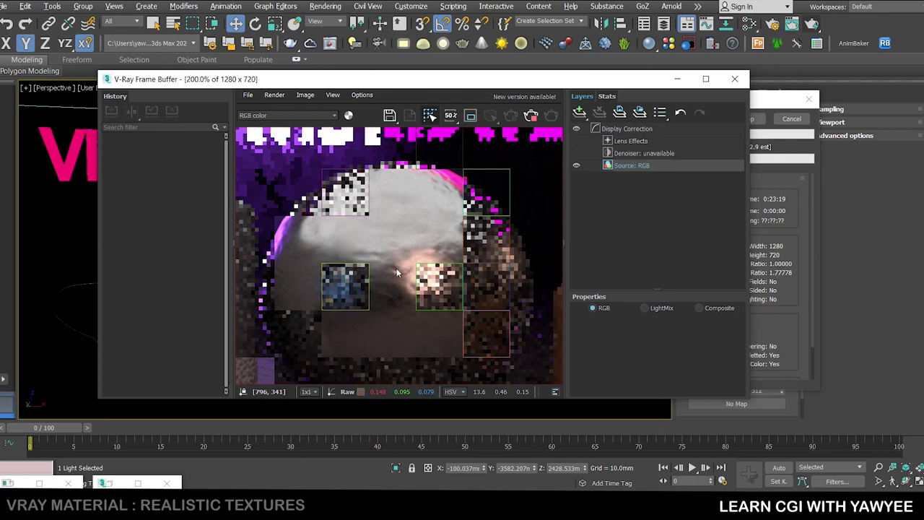
{"action": "scroll", "coordinate": [400, 276], "scroll_direction": "down", "scroll_amount": 1}
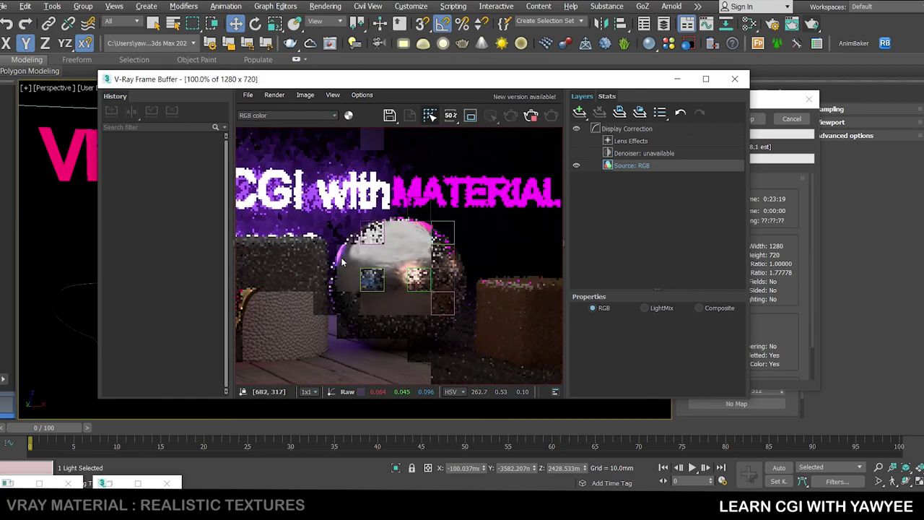
{"action": "scroll", "coordinate": [345, 247], "scroll_direction": "up", "scroll_amount": 1}
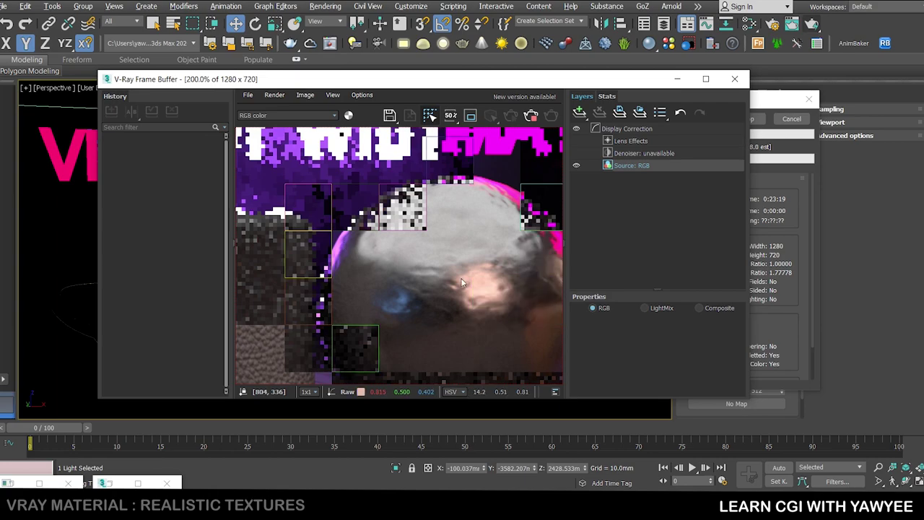
{"action": "scroll", "coordinate": [462, 282], "scroll_direction": "down", "scroll_amount": 1}
{"action": "scroll", "coordinate": [490, 291], "scroll_direction": "down", "scroll_amount": 1}
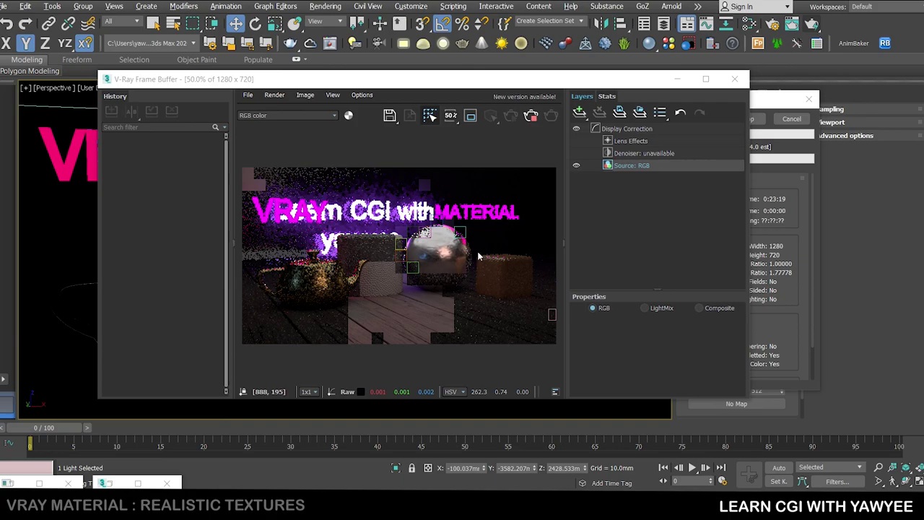
- Switch to the browser and review the Battered Steel - PBR0129 material page on textures.com
{"action": "left_click", "coordinate": [470, 455]}
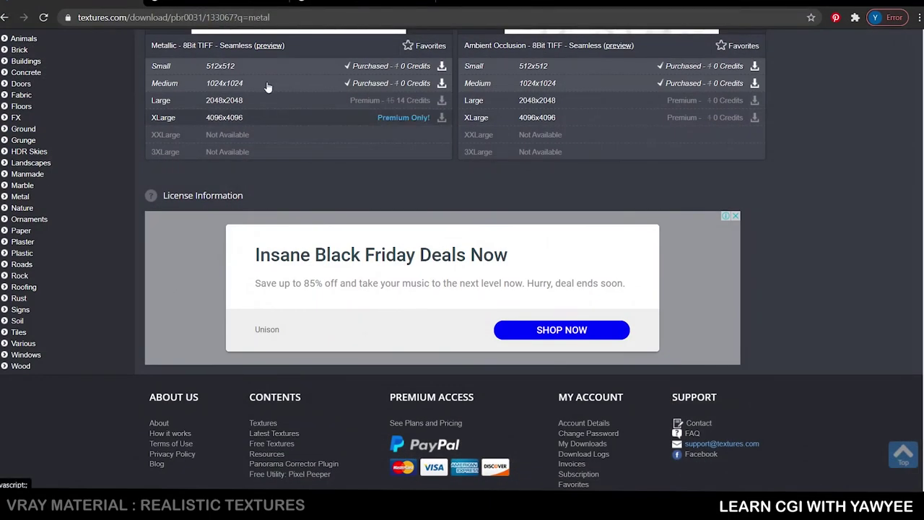
{"action": "scroll", "coordinate": [282, 99], "scroll_direction": "up", "scroll_amount": 15}
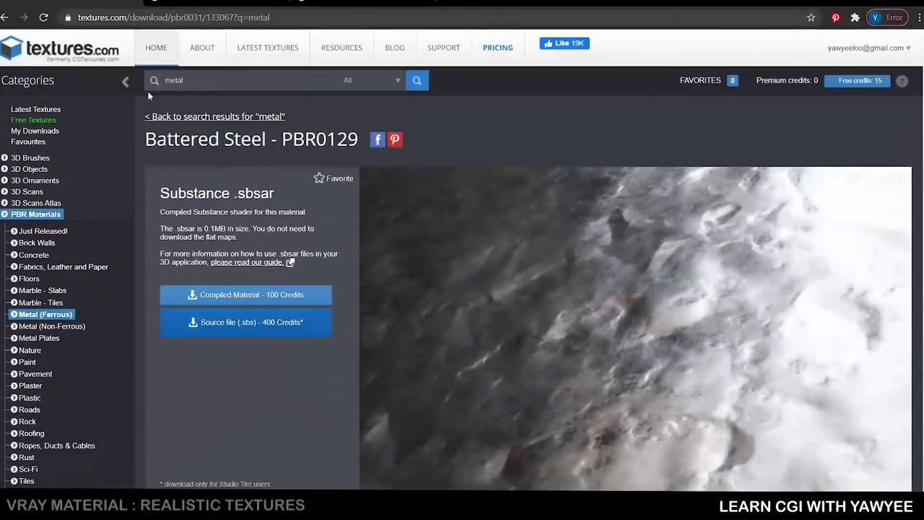
{"action": "scroll", "coordinate": [148, 91], "scroll_direction": "down", "scroll_amount": 2}
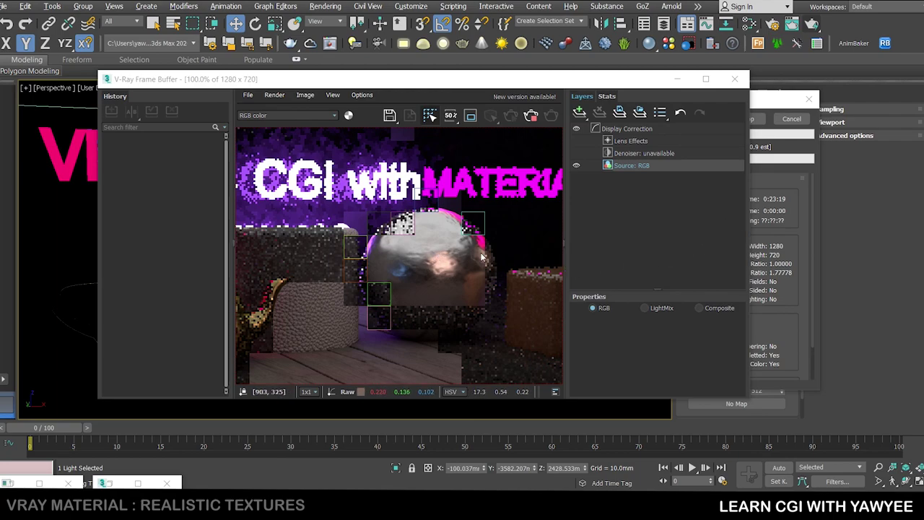
- Return to the V-Ray Frame Buffer and examine the checker and lettering texture on the gold teapot up close
{"action": "scroll", "coordinate": [482, 256], "scroll_direction": "down", "scroll_amount": 3}
{"action": "scroll", "coordinate": [319, 290], "scroll_direction": "up", "scroll_amount": 3}
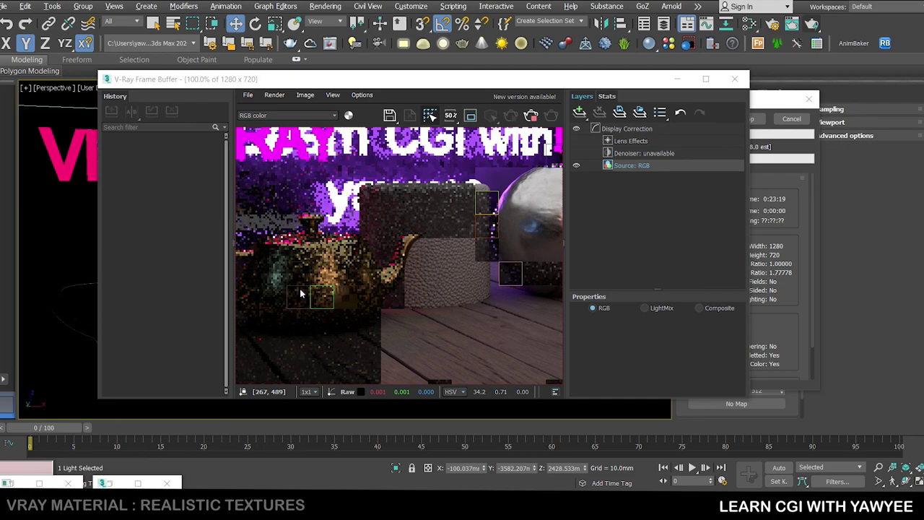
{"action": "scroll", "coordinate": [336, 295], "scroll_direction": "up", "scroll_amount": 2}
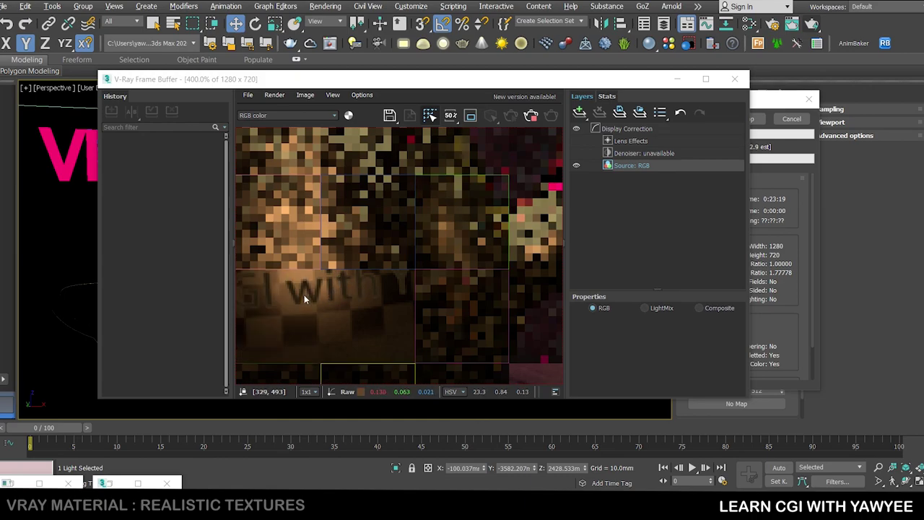
{"action": "scroll", "coordinate": [304, 296], "scroll_direction": "down", "scroll_amount": 1}
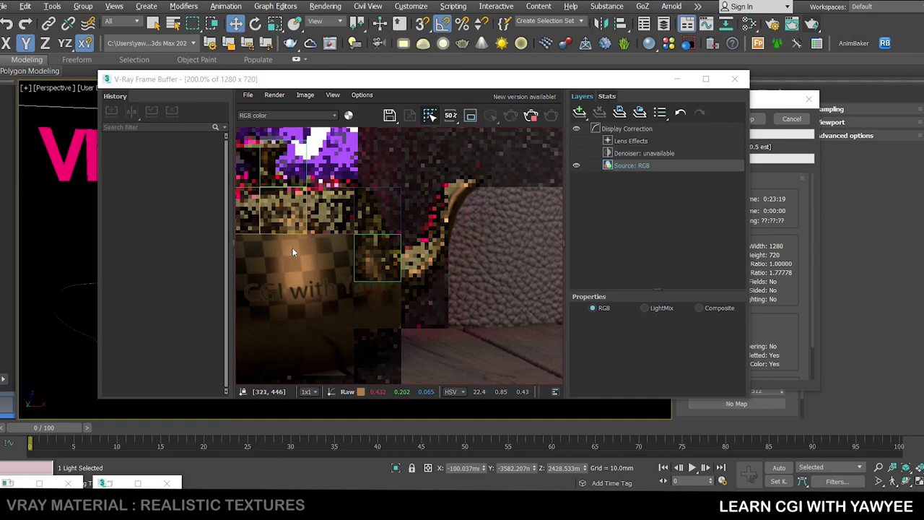
{"action": "scroll", "coordinate": [308, 203], "scroll_direction": "down", "scroll_amount": 1}
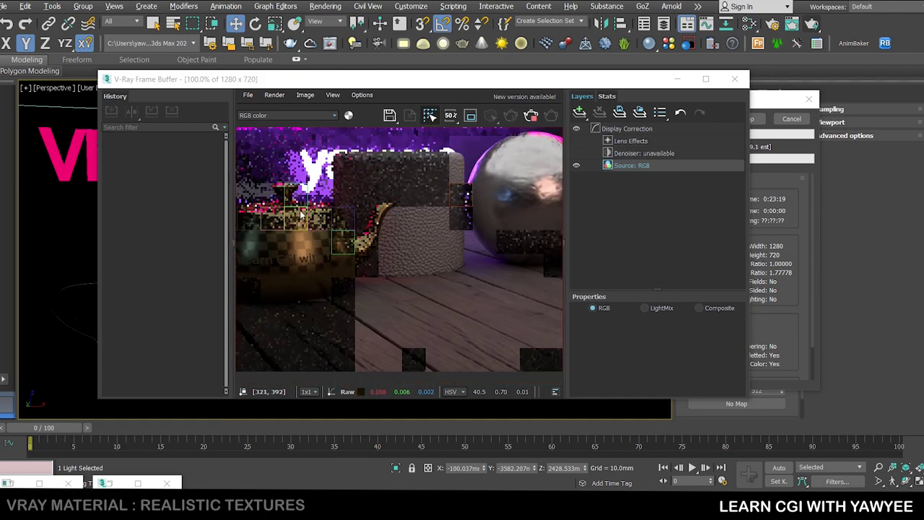
{"action": "scroll", "coordinate": [301, 214], "scroll_direction": "up", "scroll_amount": 1}
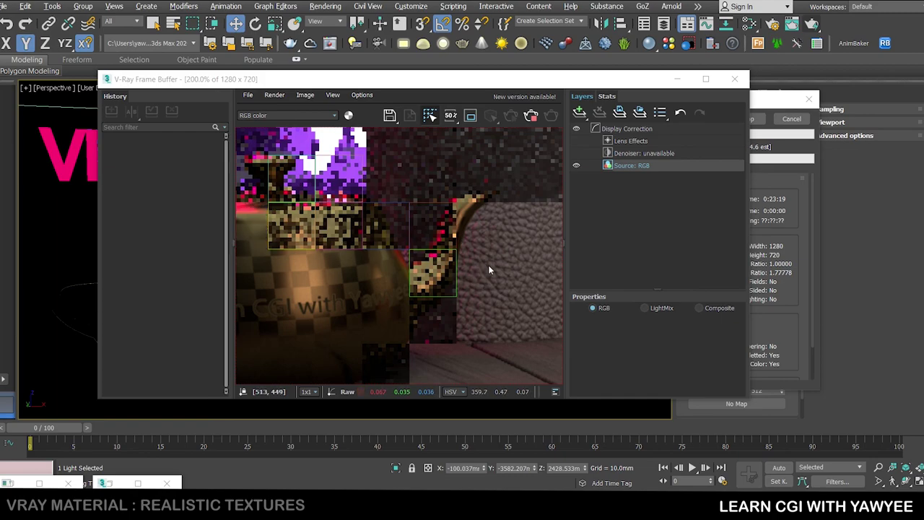
{"action": "scroll", "coordinate": [368, 256], "scroll_direction": "down", "scroll_amount": 1}
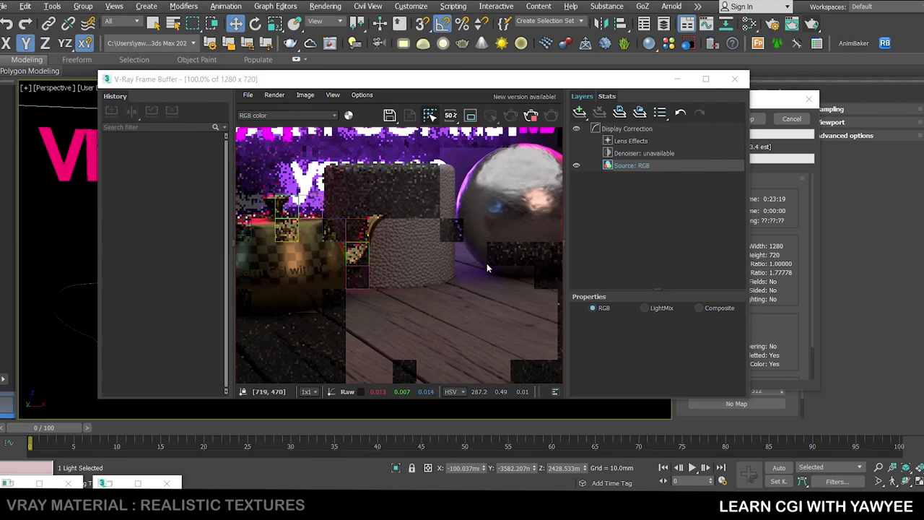
- Examine the leather cylinder, wood floor, metal sphere and brown cube up close in the render, and review the whole image
{"action": "scroll", "coordinate": [486, 265], "scroll_direction": "up", "scroll_amount": 1}
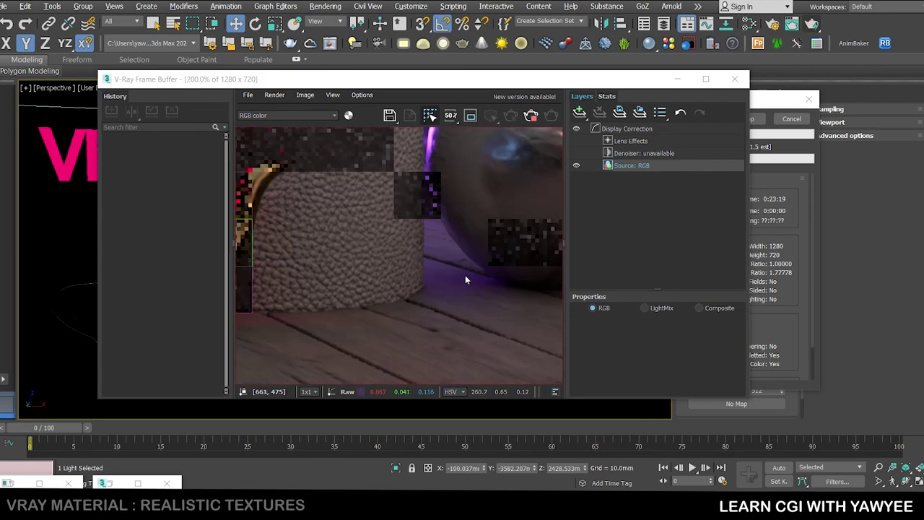
{"action": "scroll", "coordinate": [431, 265], "scroll_direction": "down", "scroll_amount": 2}
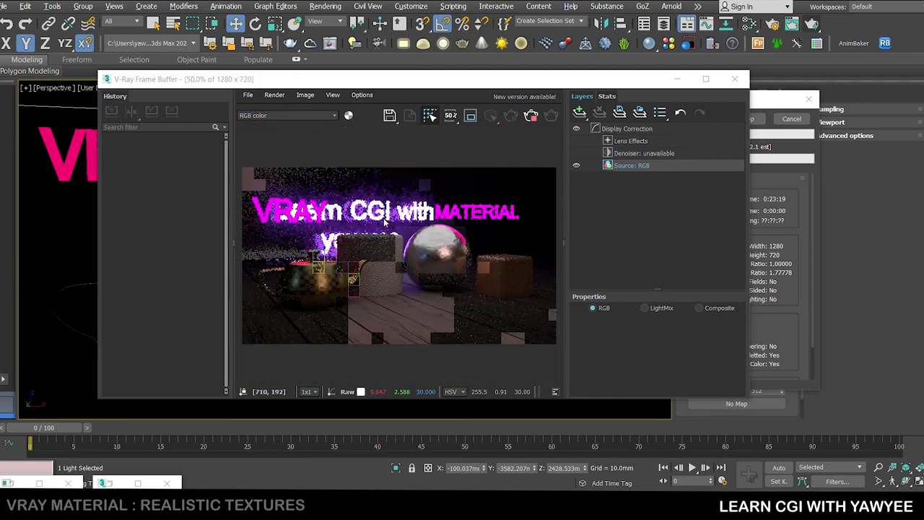
{"action": "scroll", "coordinate": [400, 264], "scroll_direction": "up", "scroll_amount": 2}
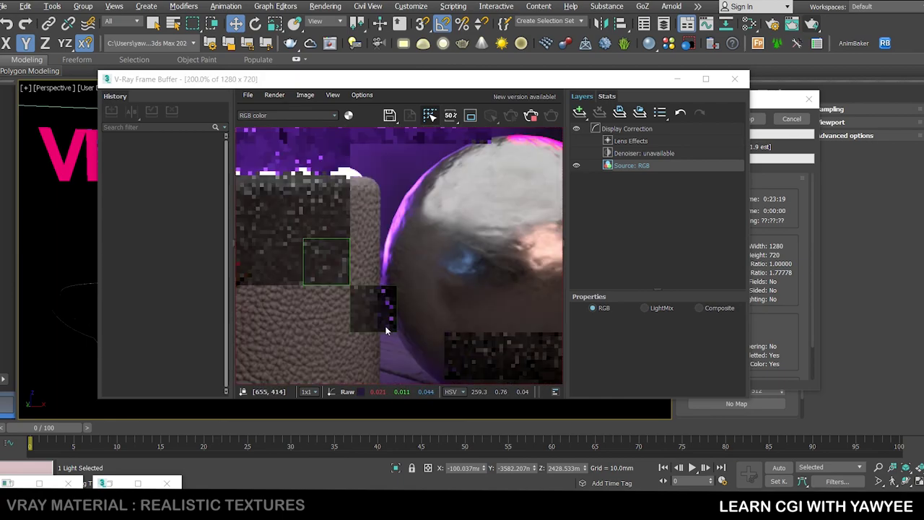
{"action": "scroll", "coordinate": [381, 350], "scroll_direction": "down", "scroll_amount": 1}
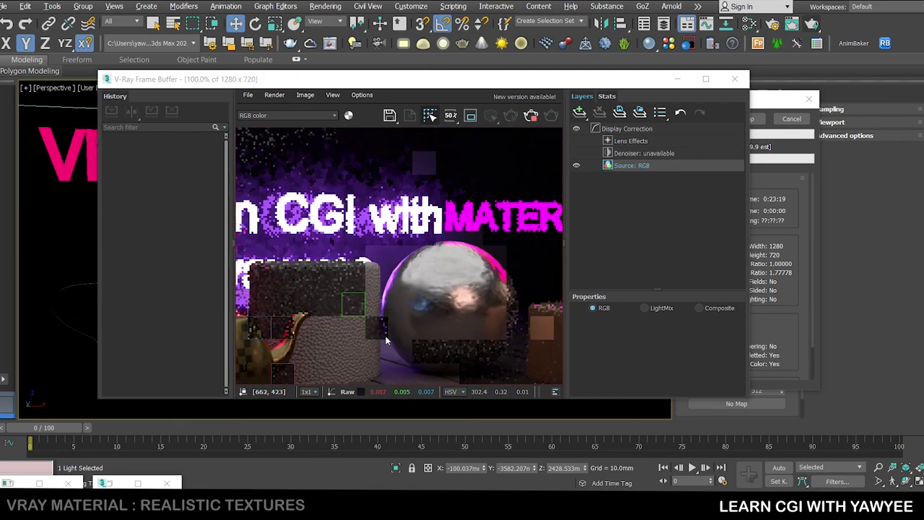
{"action": "scroll", "coordinate": [390, 358], "scroll_direction": "up", "scroll_amount": 3}
{"action": "scroll", "coordinate": [378, 339], "scroll_direction": "down", "scroll_amount": 3}
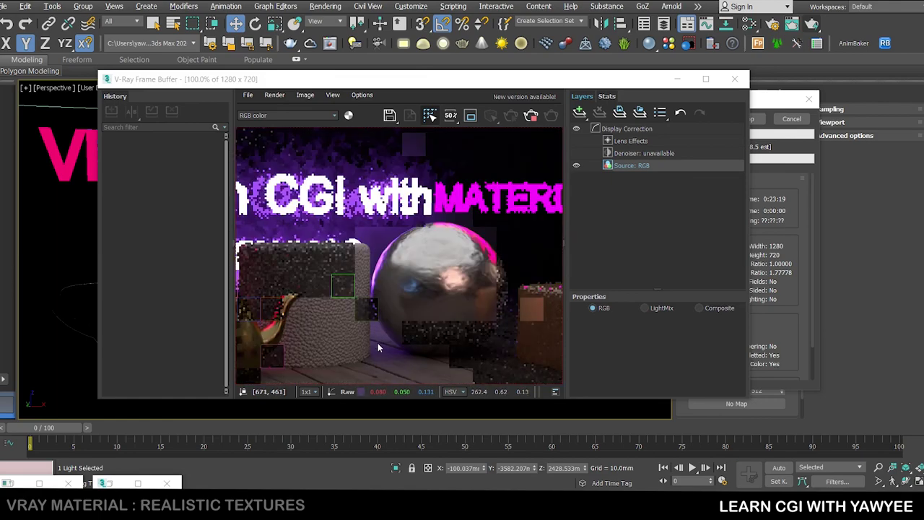
{"action": "scroll", "coordinate": [356, 333], "scroll_direction": "up", "scroll_amount": 1}
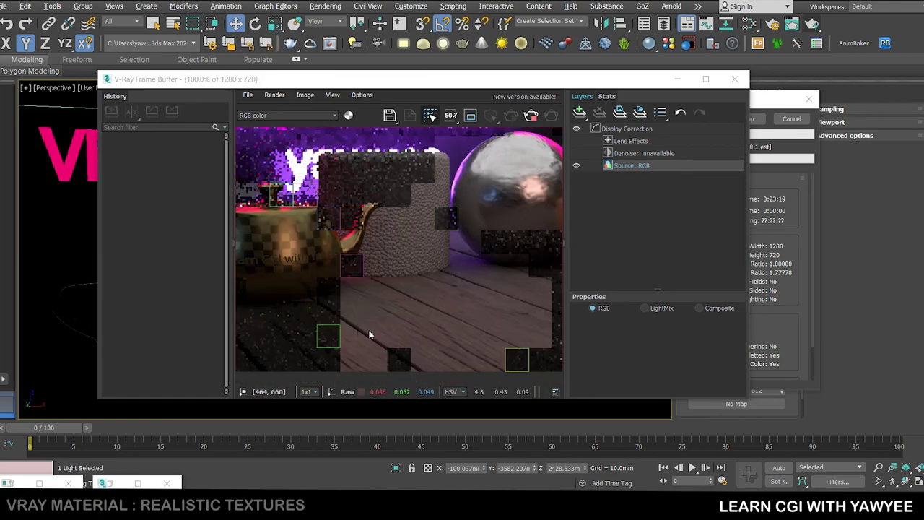
{"action": "scroll", "coordinate": [419, 324], "scroll_direction": "down", "scroll_amount": 1}
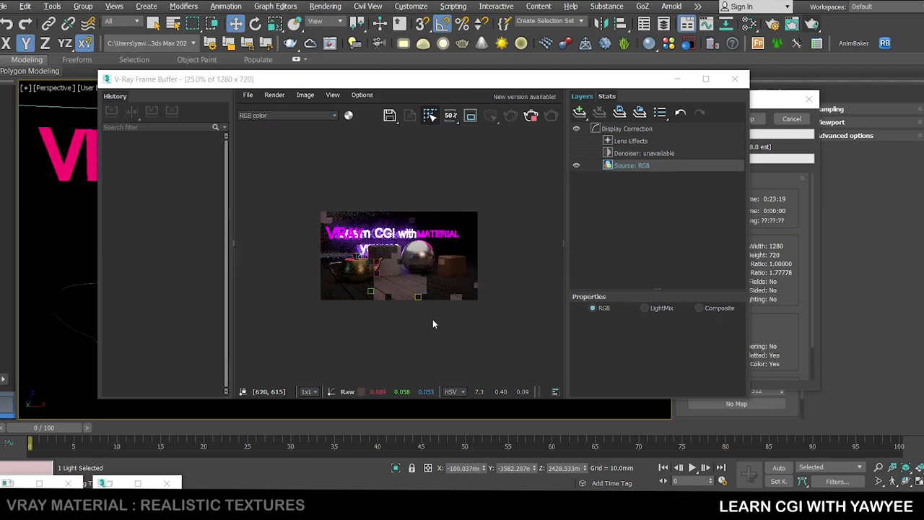
{"action": "scroll", "coordinate": [435, 287], "scroll_direction": "up", "scroll_amount": 2}
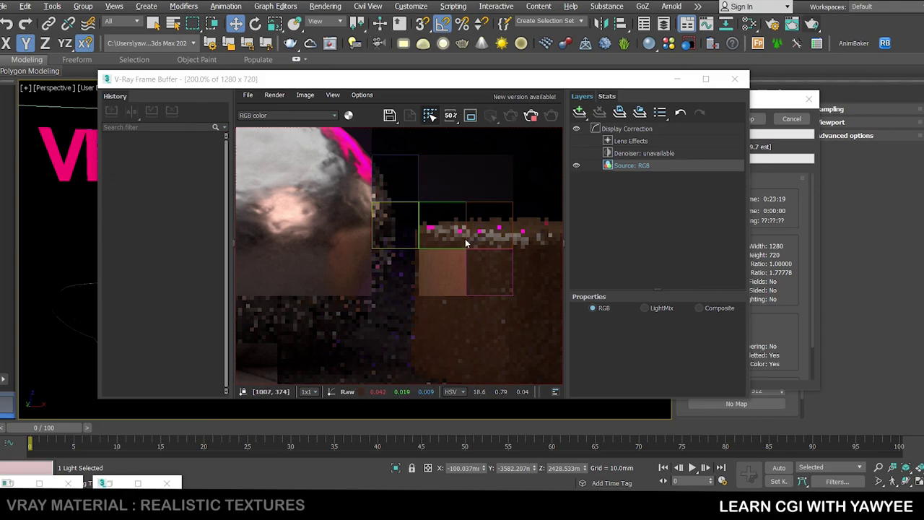
{"action": "scroll", "coordinate": [467, 242], "scroll_direction": "down", "scroll_amount": 3}
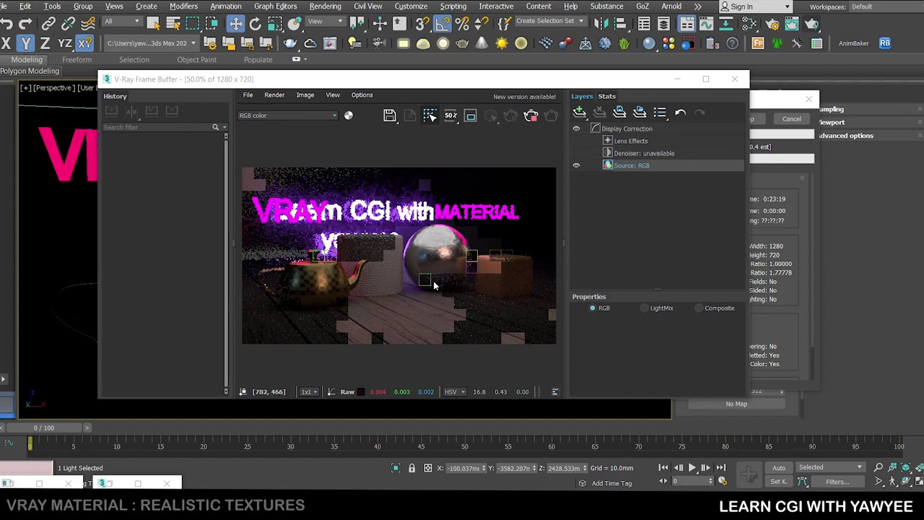
- View the checker texture image with lettering in the photo app, and switch to the finished scene render in the photo viewer
{"action": "mouse_move", "coordinate": [712, 505]}
{"action": "left_click", "coordinate": [712, 435]}
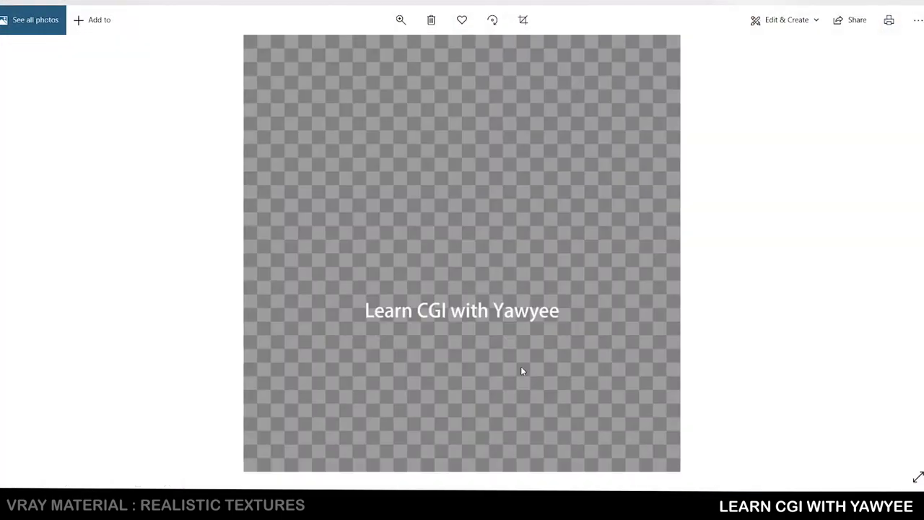
{"action": "mouse_move", "coordinate": [682, 485]}
{"action": "left_click", "coordinate": [682, 444]}
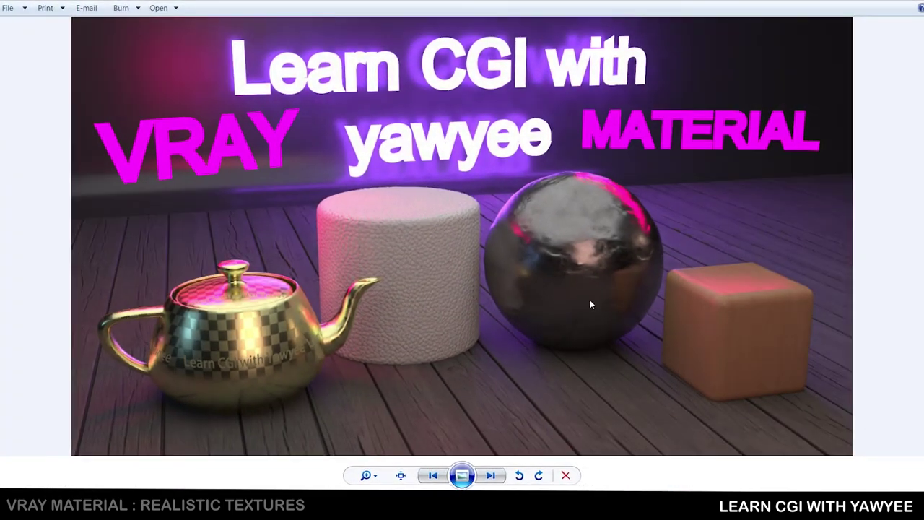